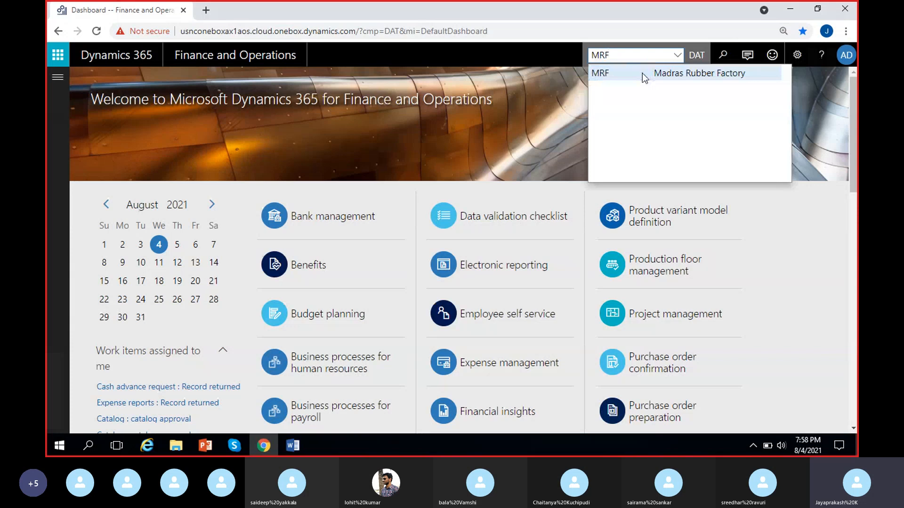
Switch to the MRF company (Madras Rubber Factory) and open General journals from the General ledger module.
click(643, 74)
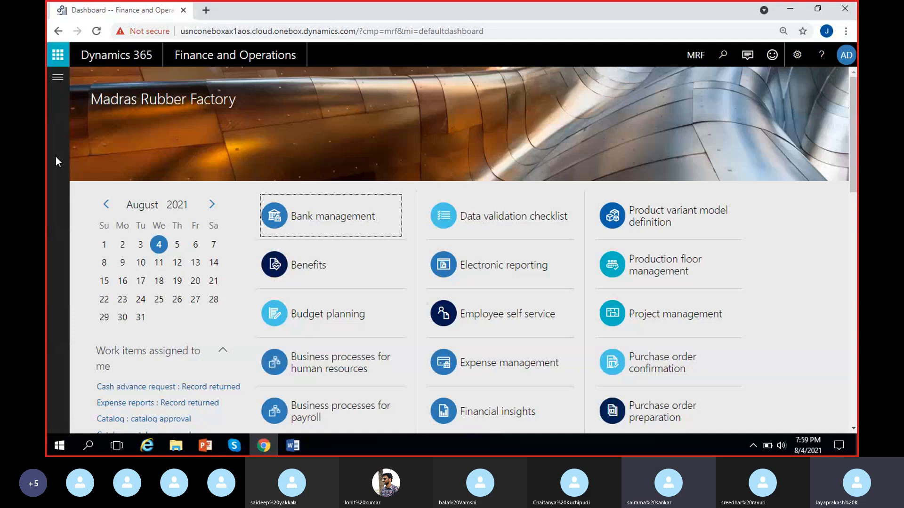
click(59, 79)
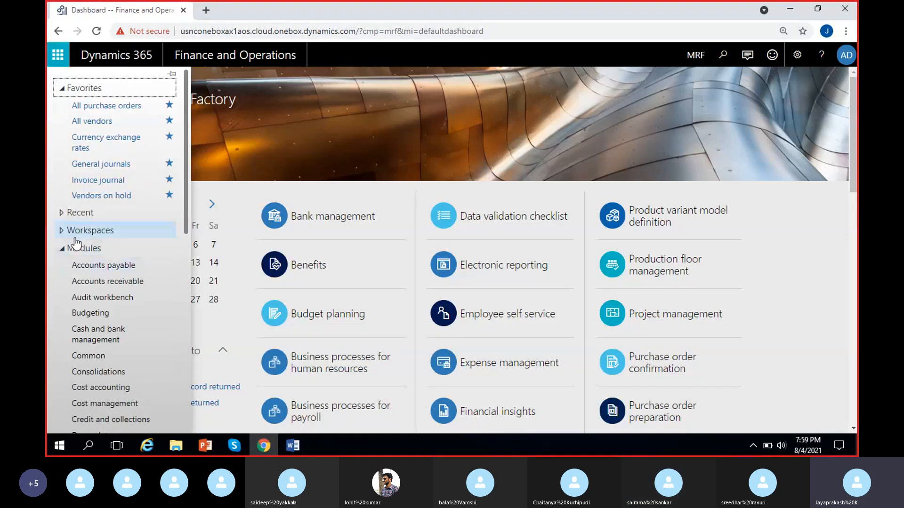
click(61, 87)
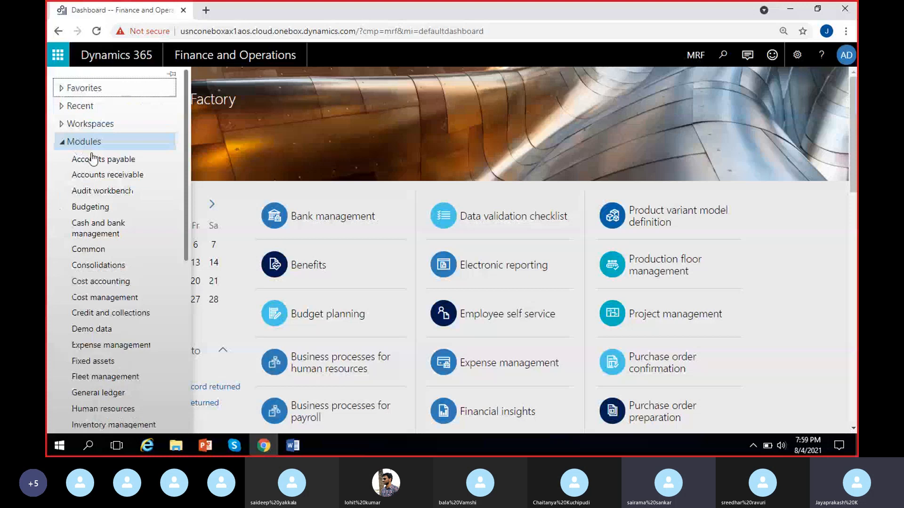
scroll(94, 226, down, 1)
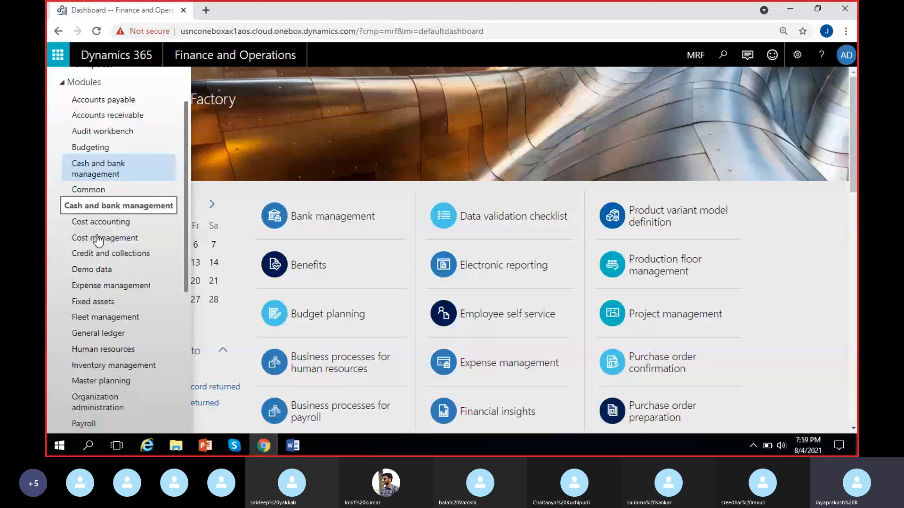
click(100, 335)
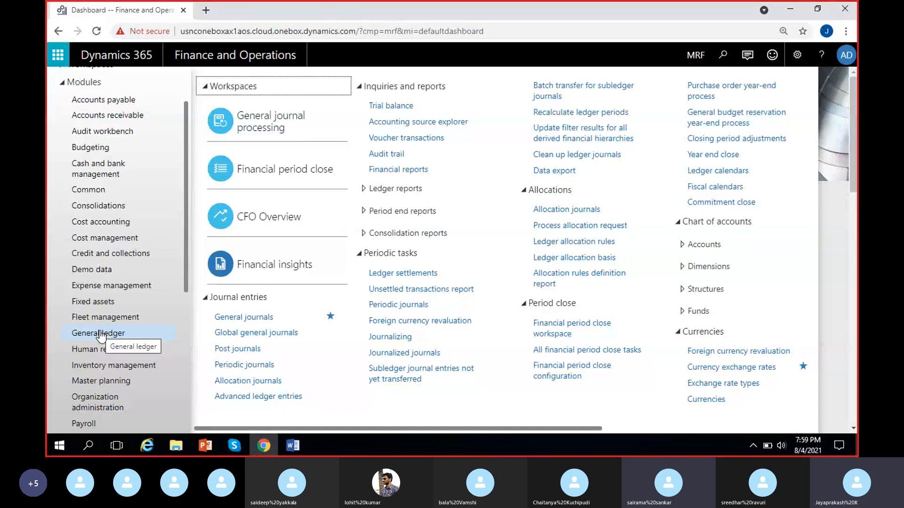
click(232, 320)
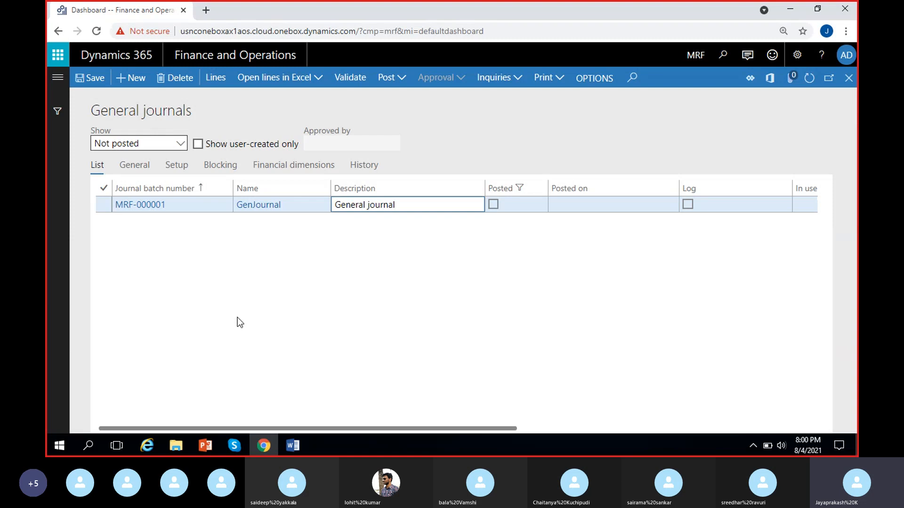
click(288, 304)
key(Right)
key(Right)
key(Right)
key(Right)
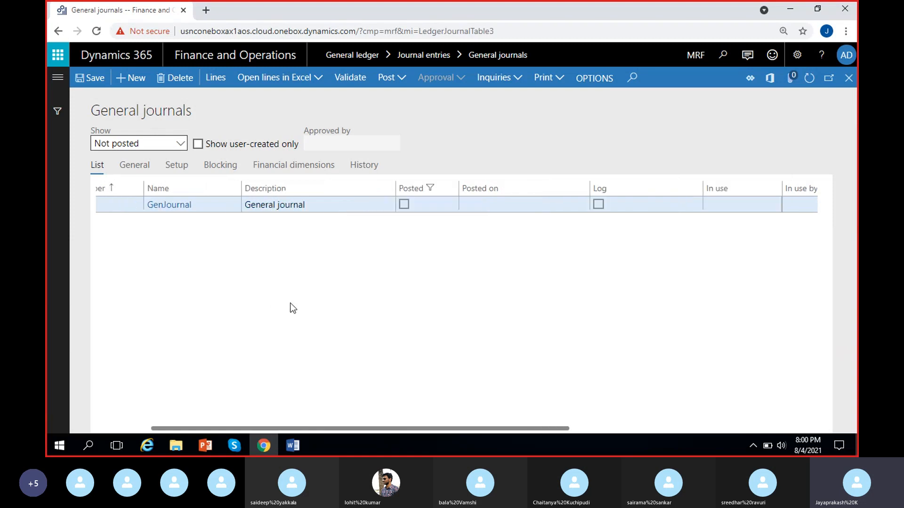
scroll(292, 308, left, 2)
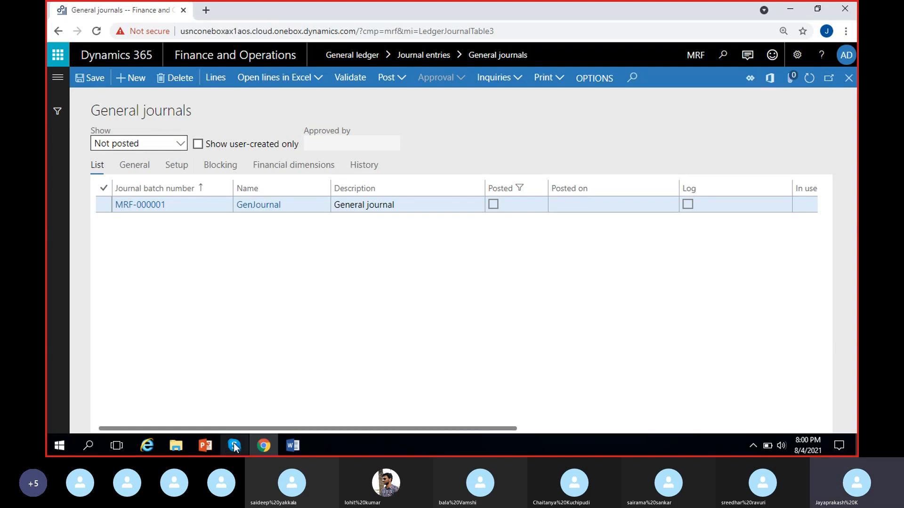
mouse_move(234, 445)
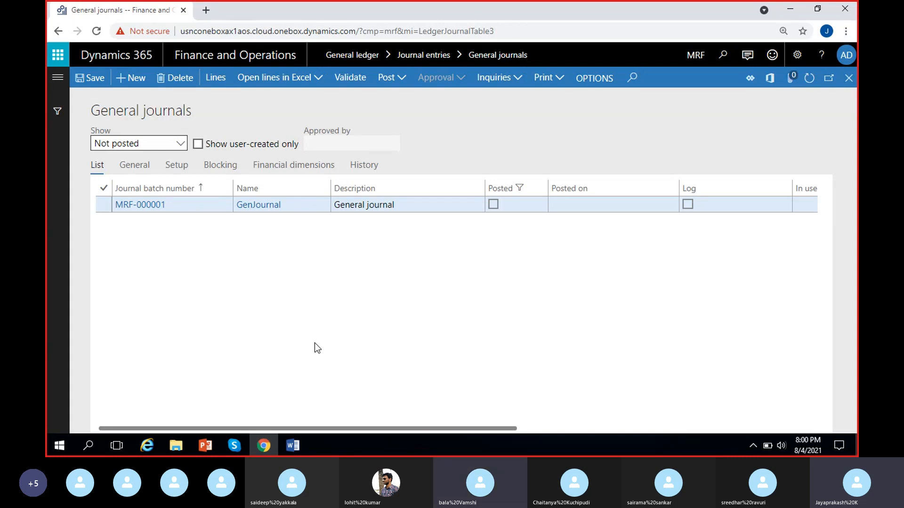
Create a new general journal with the journal name RevJour (Revenue Journal) and open its lines.
click(130, 80)
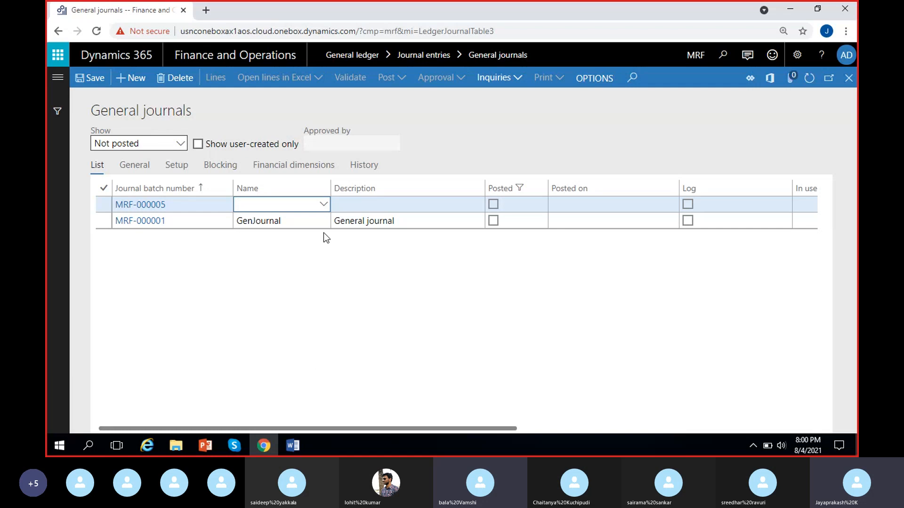
click(323, 205)
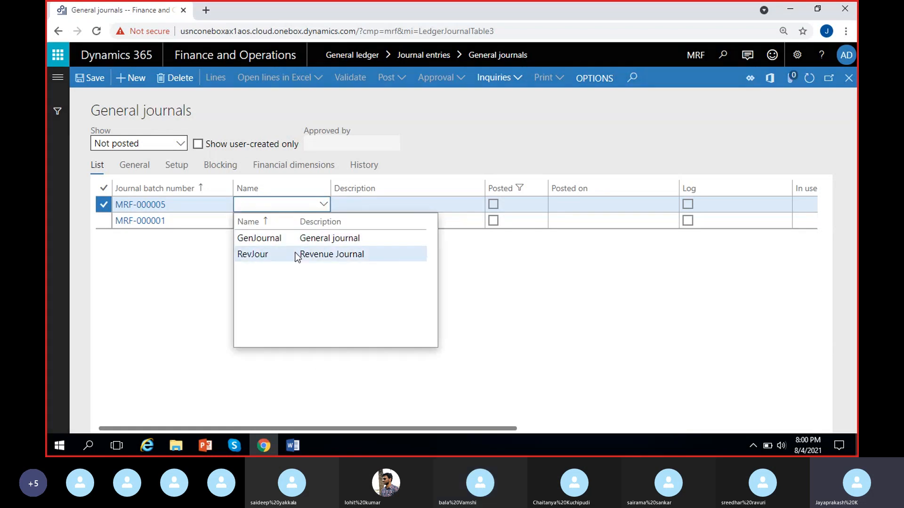
click(354, 255)
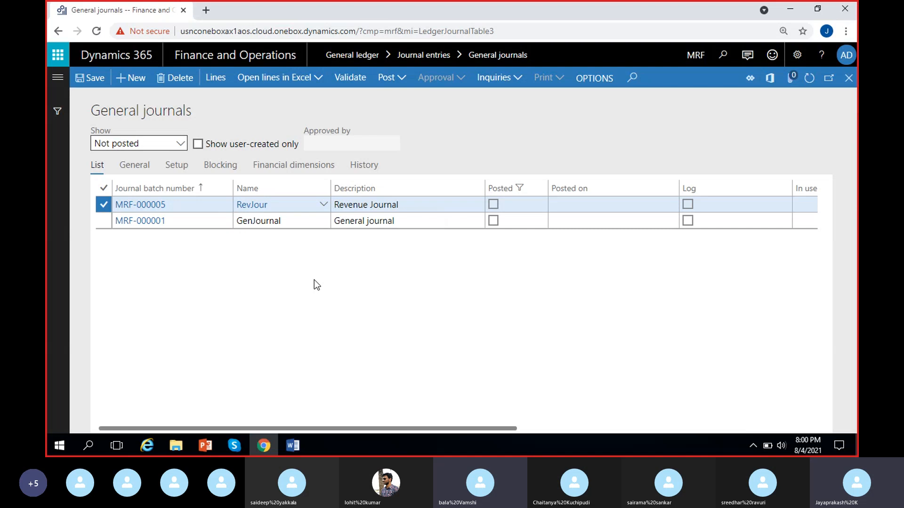
click(215, 78)
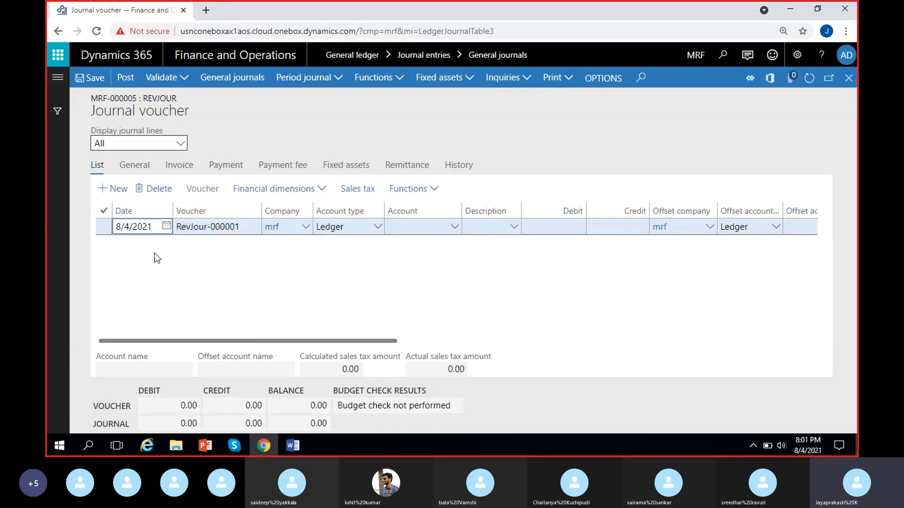
Examine the voucher number and the remaining columns of the new journal line.
click(241, 227)
click(205, 256)
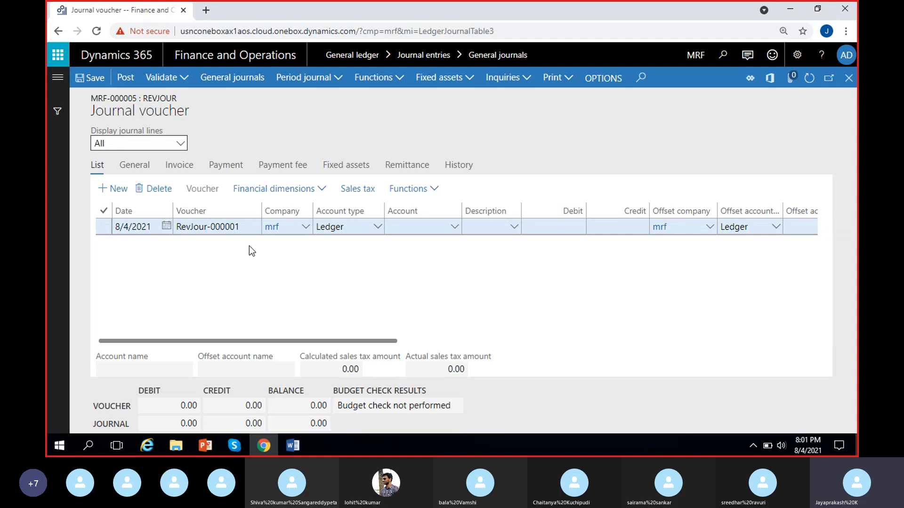
drag(256, 228, 182, 228)
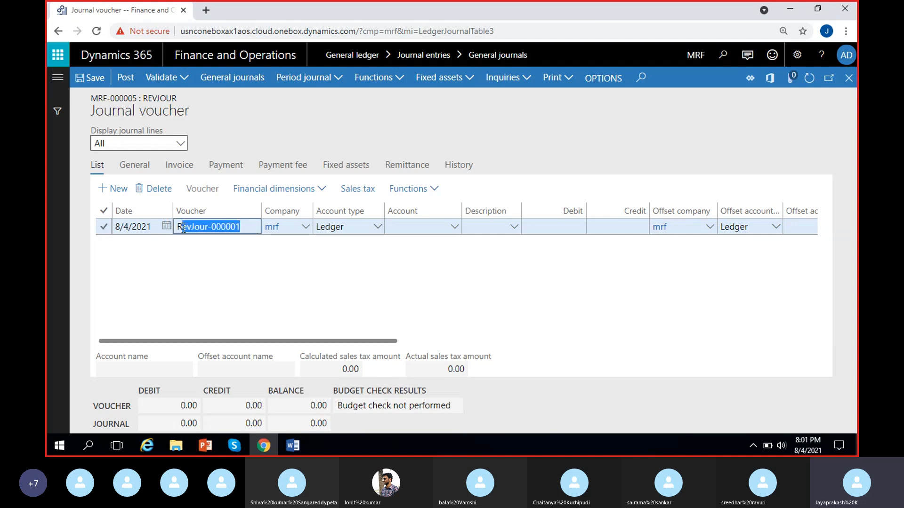
click(211, 268)
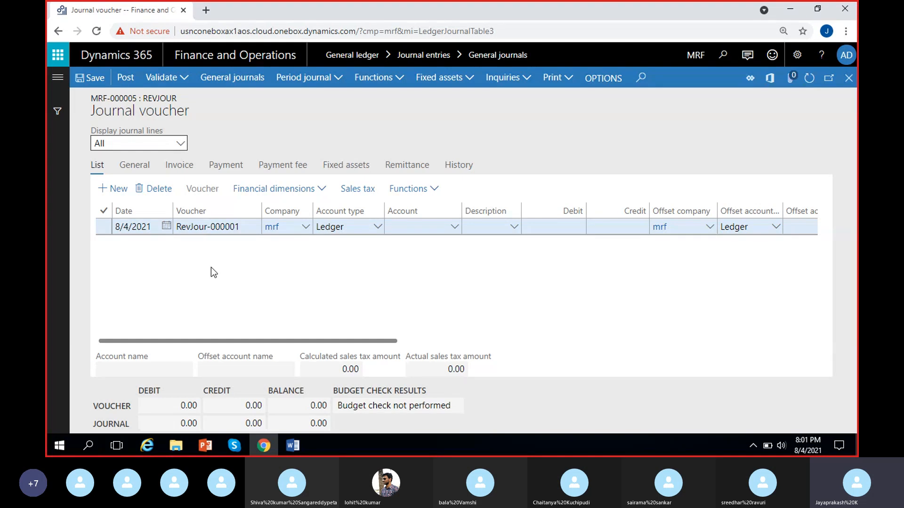
click(242, 228)
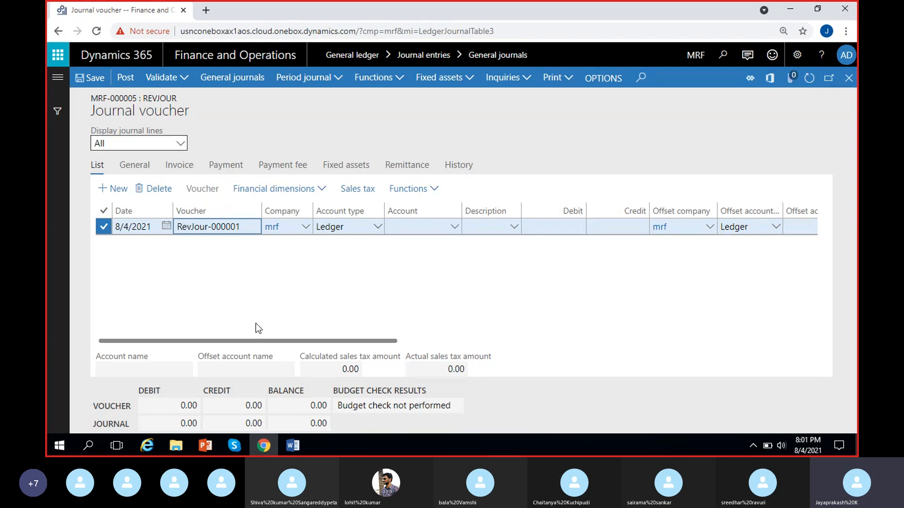
click(211, 256)
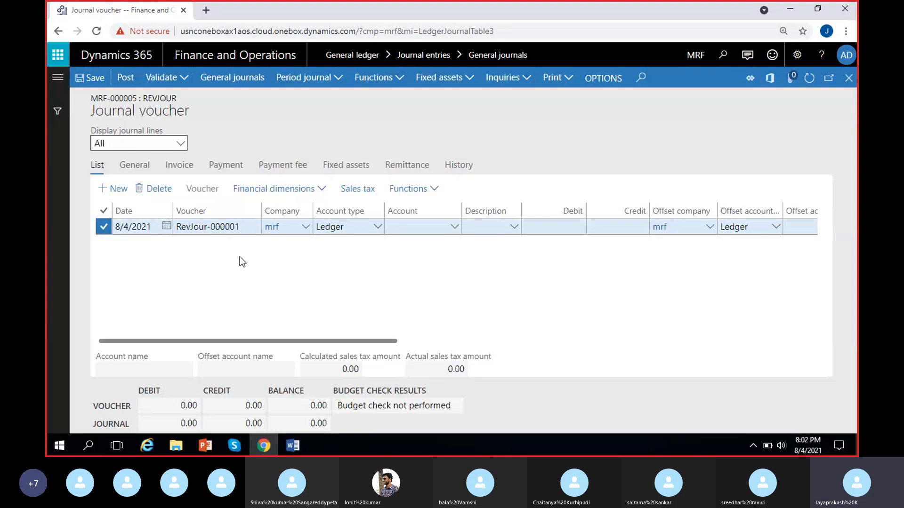
drag(248, 229, 207, 233)
click(238, 276)
scroll(401, 296, right, 2)
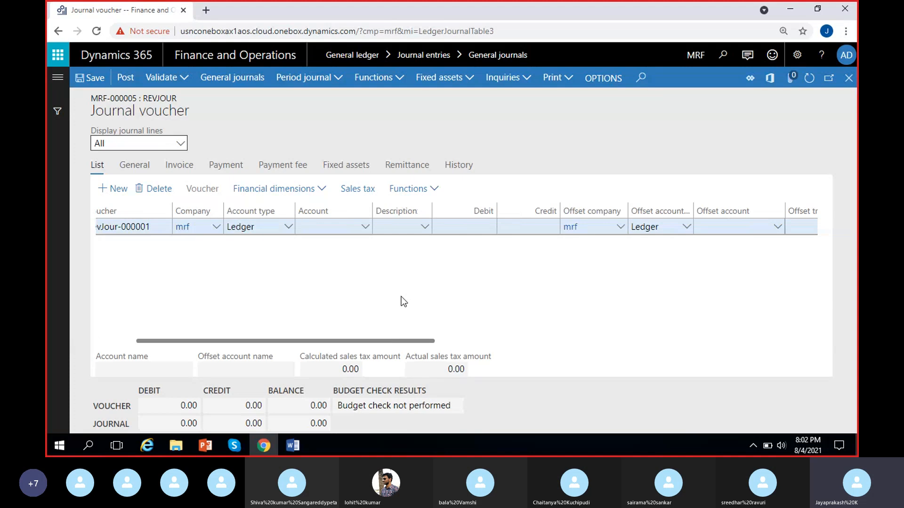
scroll(401, 297, left, 2)
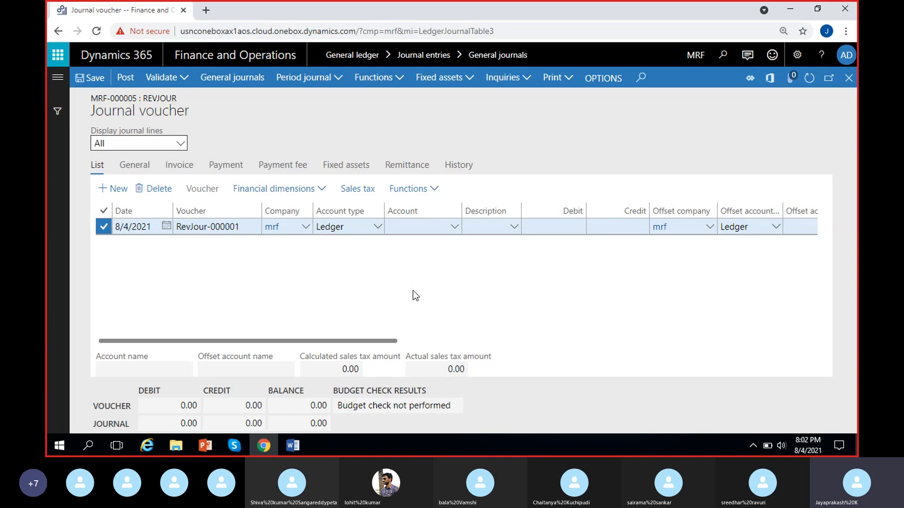
Set the line's account to main account 400000 Business revenues, location 100 Hyderabad, department 202 Sales&Marketing, and widen the Account column.
click(452, 230)
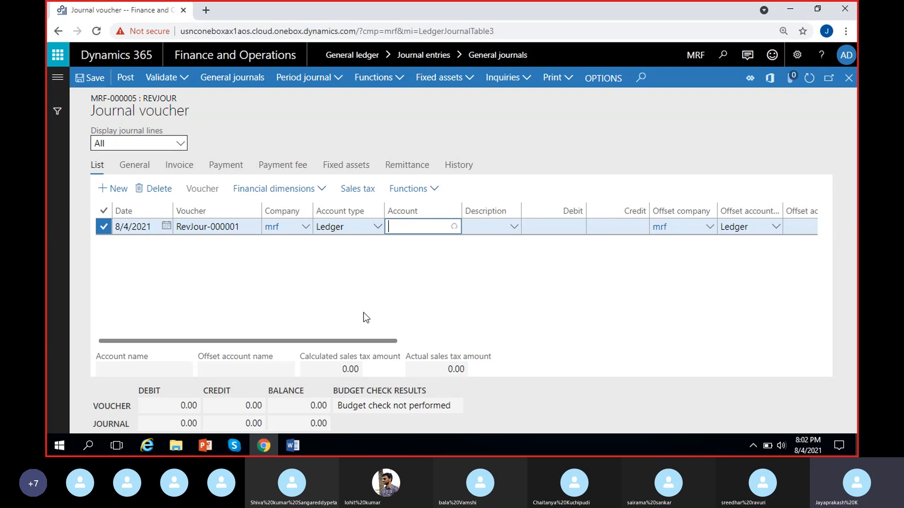
text(4--)
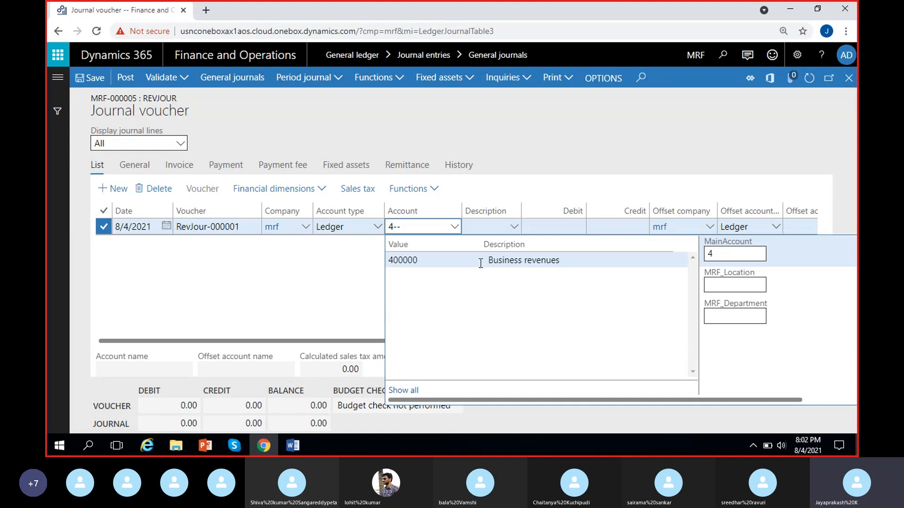
click(506, 261)
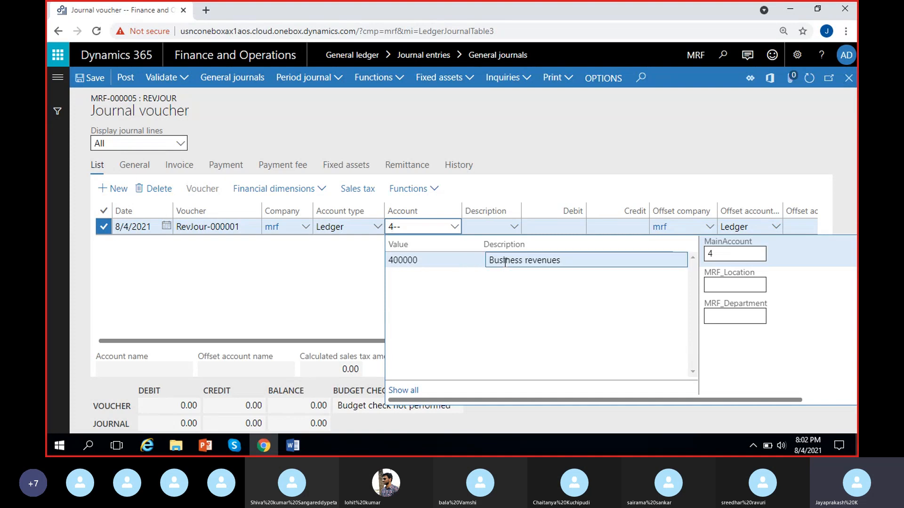
click(712, 283)
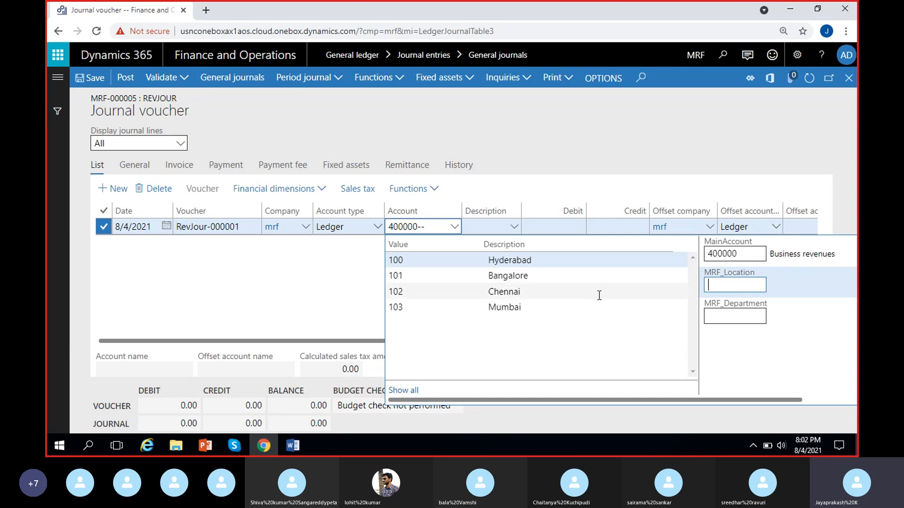
click(539, 261)
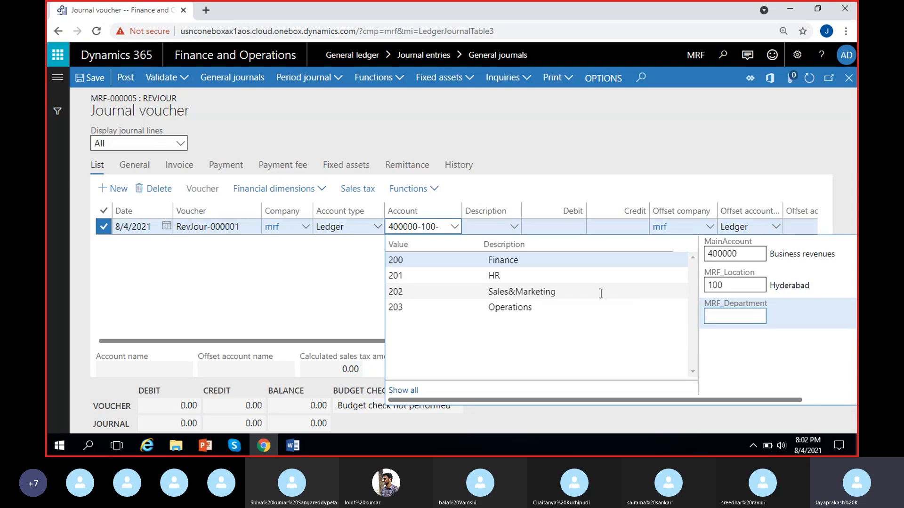
click(540, 292)
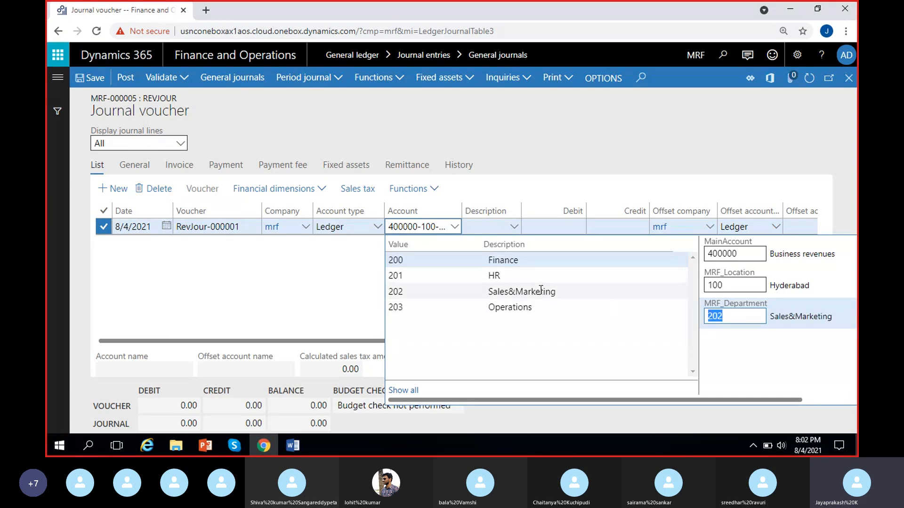
click(348, 299)
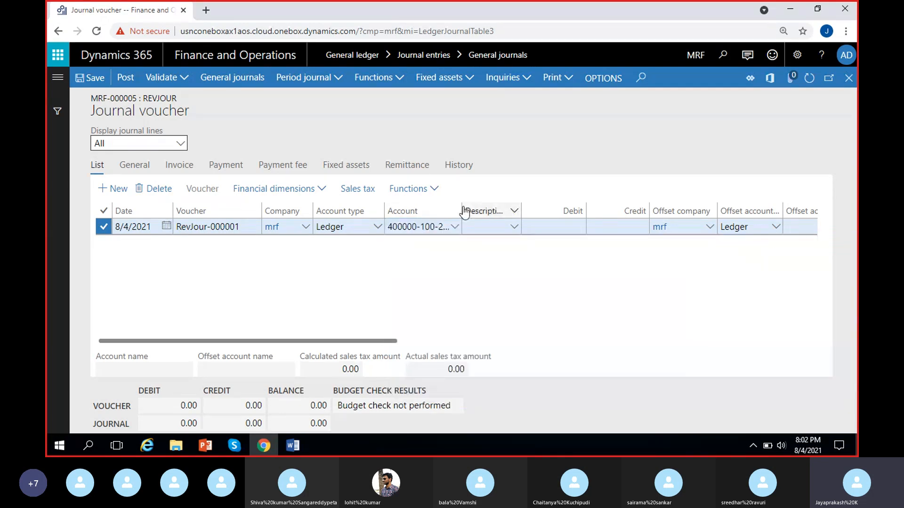
drag(462, 211, 491, 207)
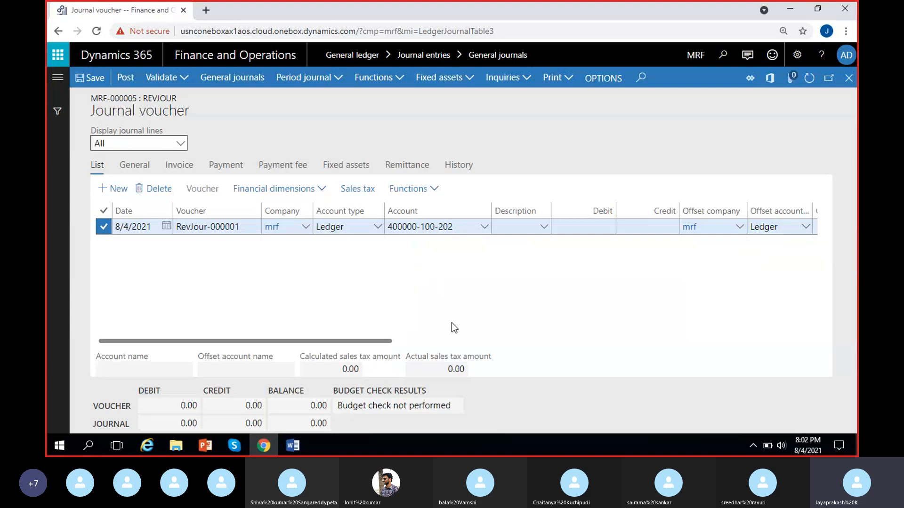
Enter a credit amount of 10000 on the revenue journal line, leaving the debit empty.
drag(382, 342, 407, 342)
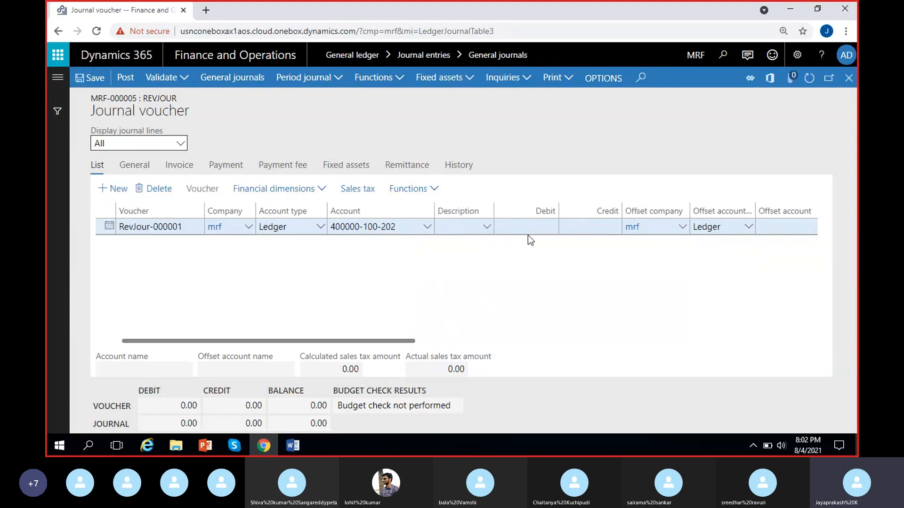
click(528, 233)
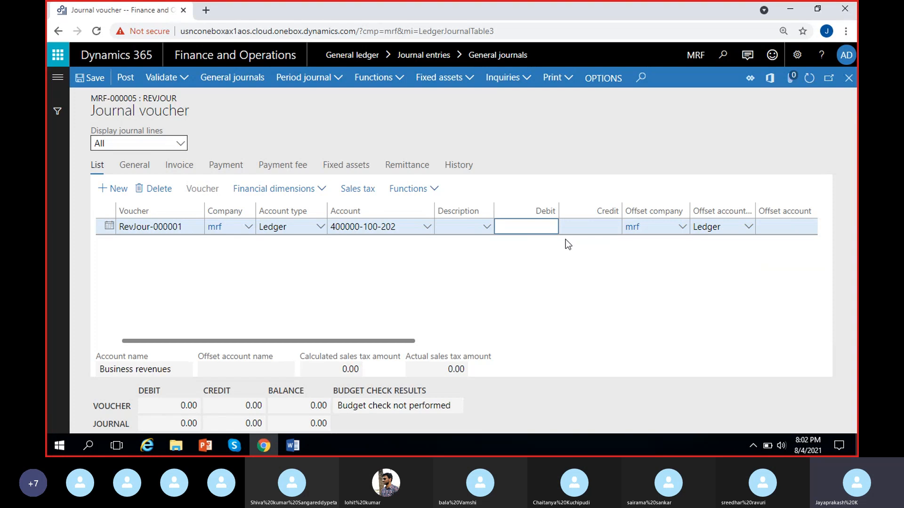
key(Tab)
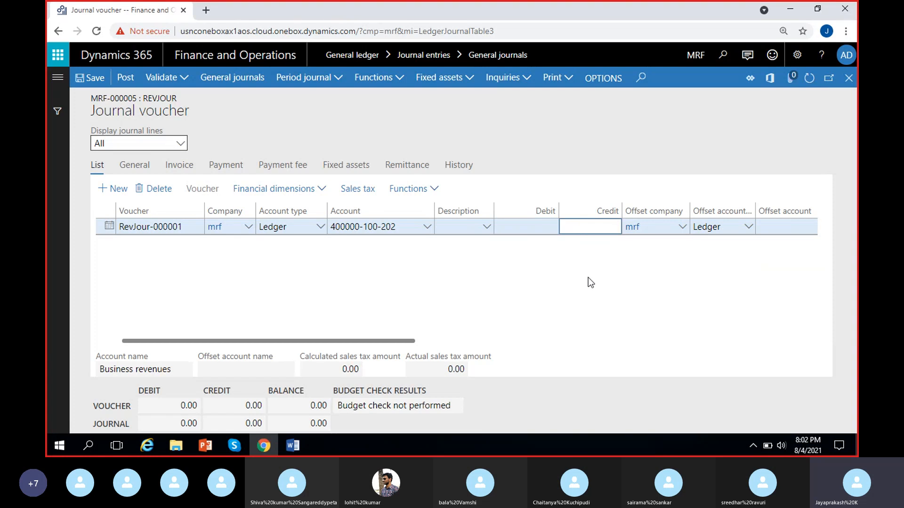
text(10000)
key(Tab)
click(518, 291)
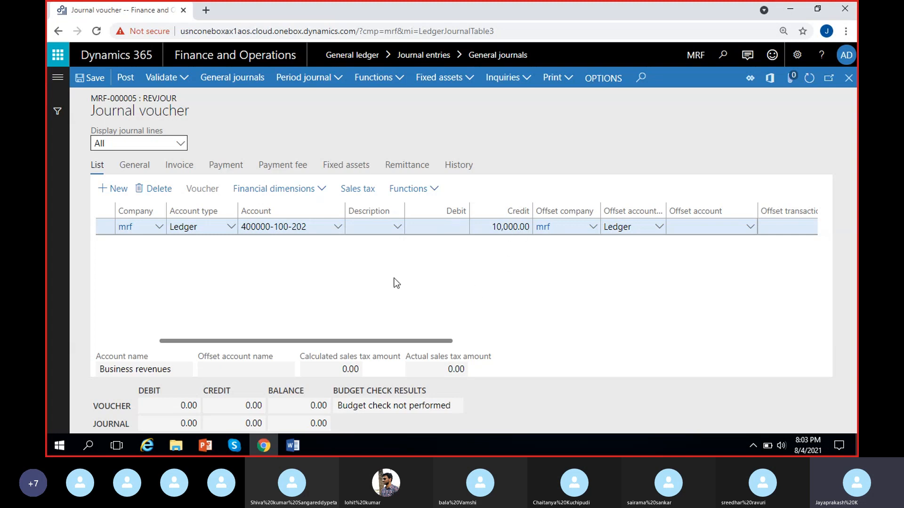
Set the line's offset account to main account 100000 Cash, location 100 Hyderabad, department 202 Sales&Marketing.
click(689, 228)
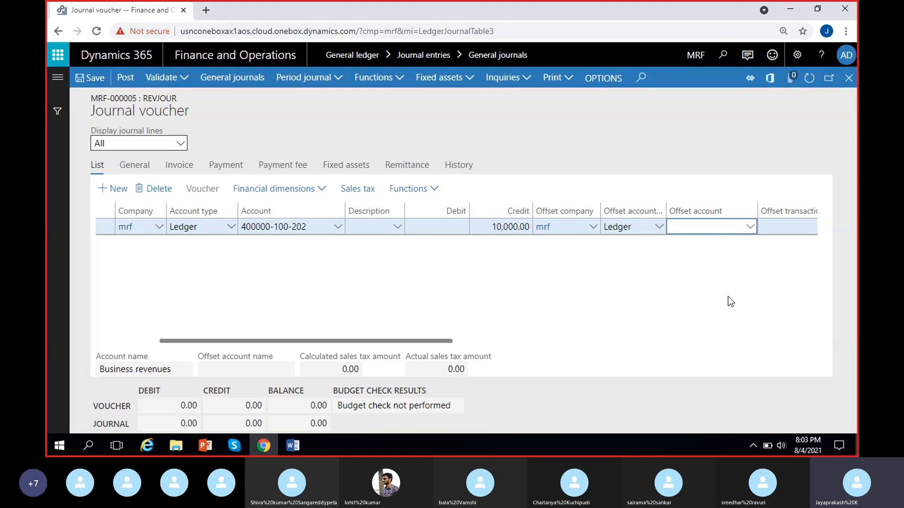
click(713, 267)
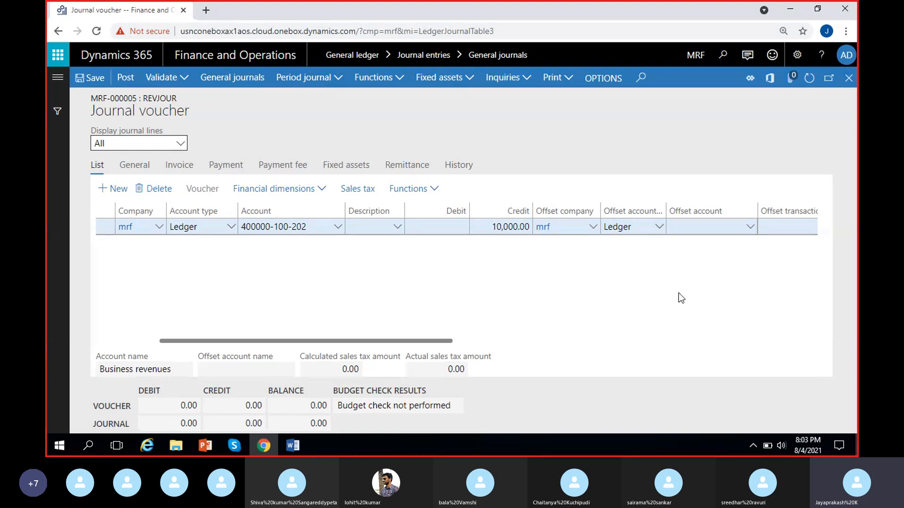
click(750, 228)
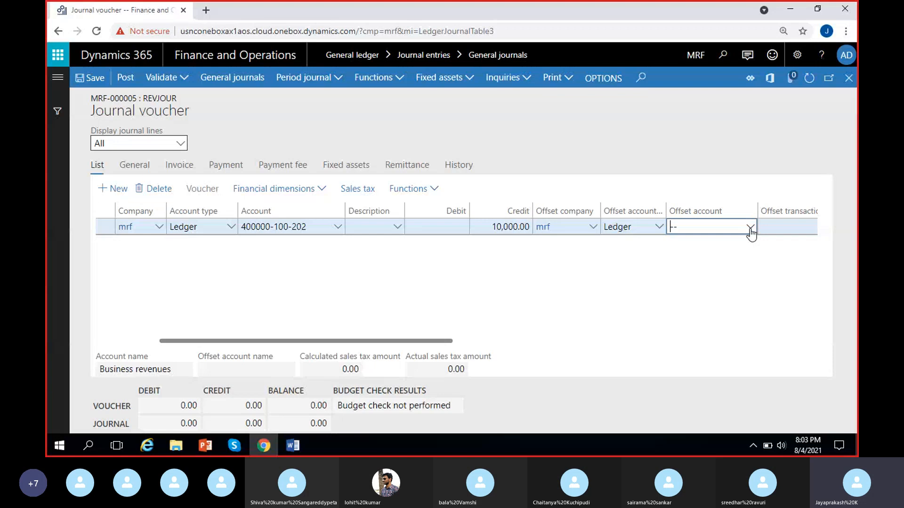
click(749, 229)
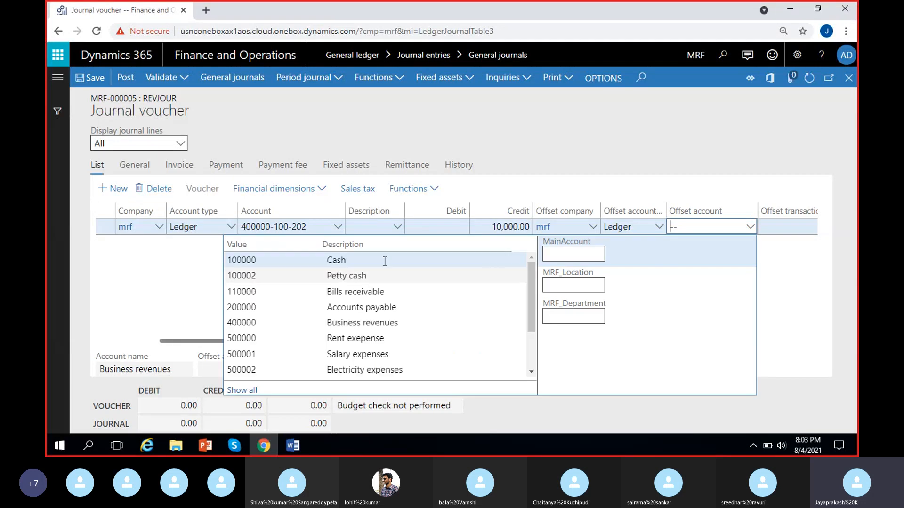
click(283, 259)
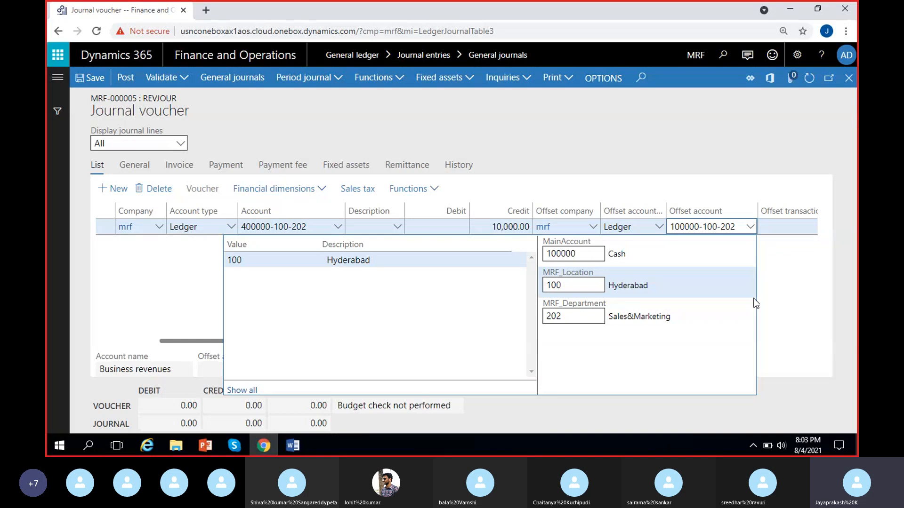
click(775, 284)
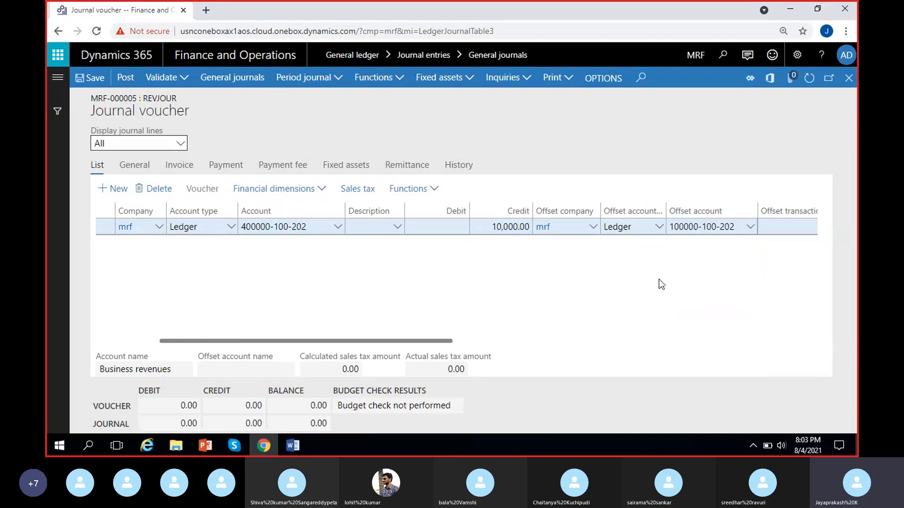
Check the line's credit amount against the voucher's debit, credit and balance totals.
click(695, 280)
click(493, 226)
click(518, 260)
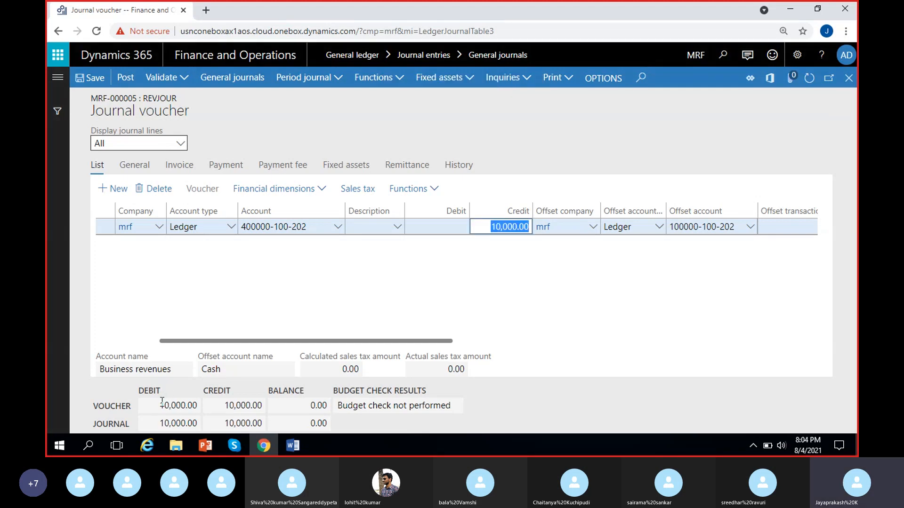
click(155, 405)
drag(226, 405, 259, 406)
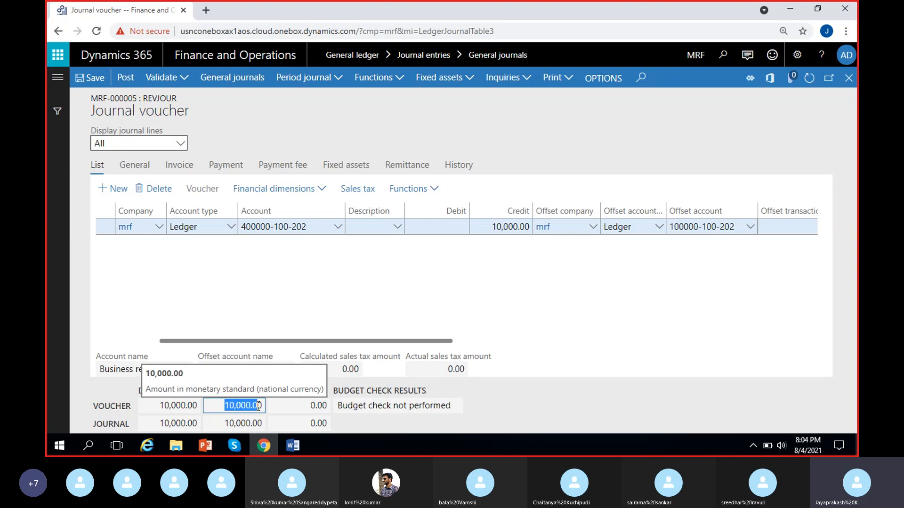
click(561, 349)
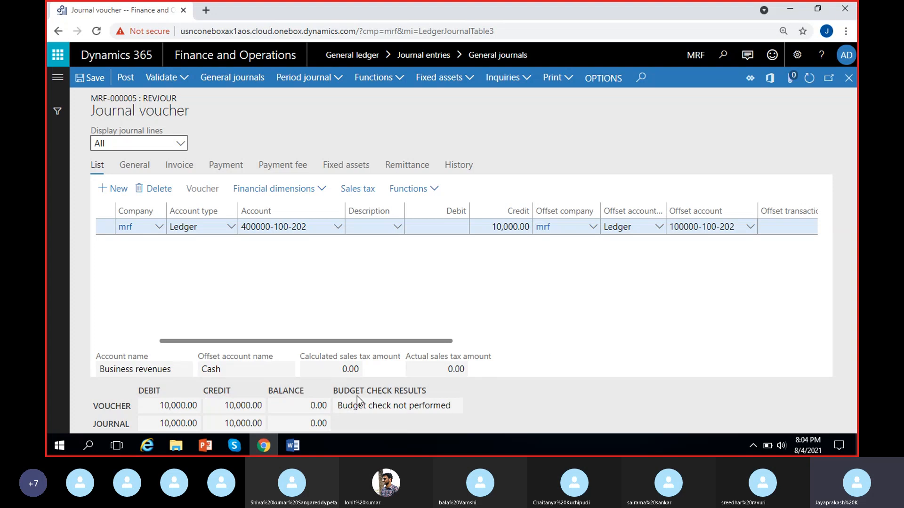
click(312, 406)
click(540, 339)
Validate the revenue journal, read the detailed validation messages and dismiss them.
click(187, 82)
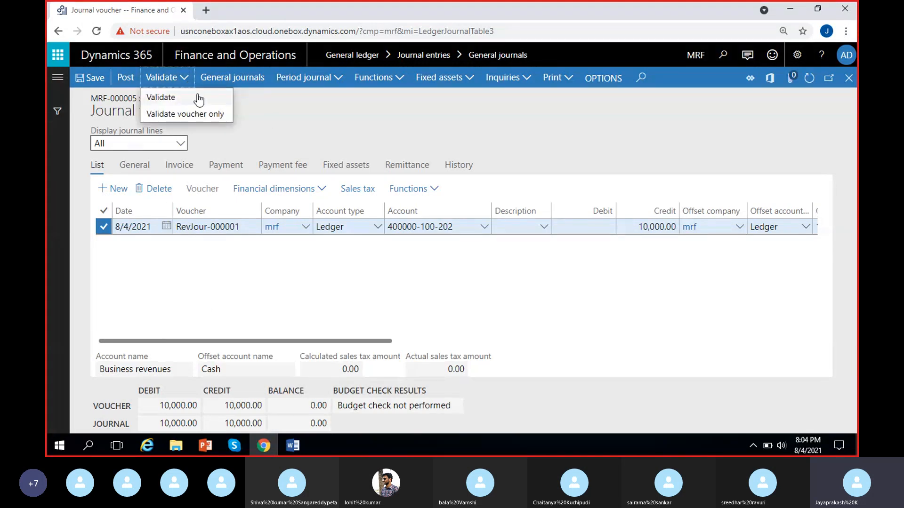
click(198, 99)
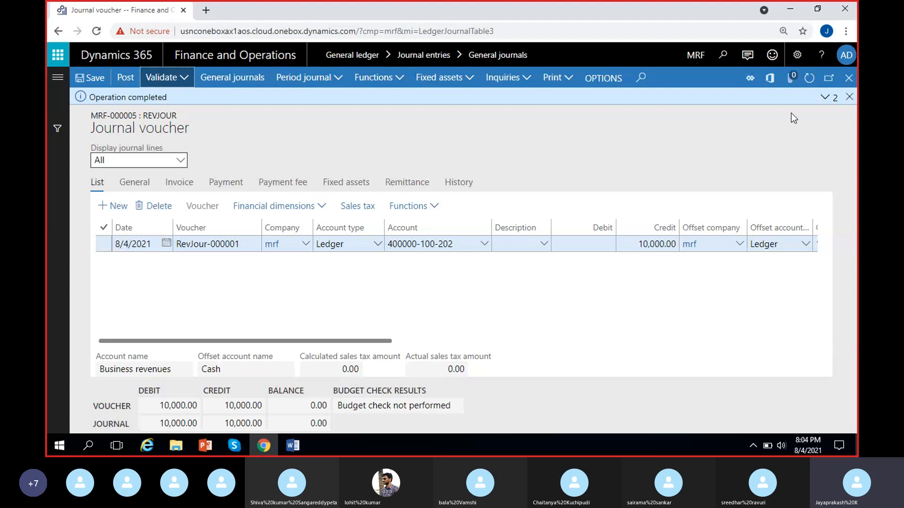
click(825, 97)
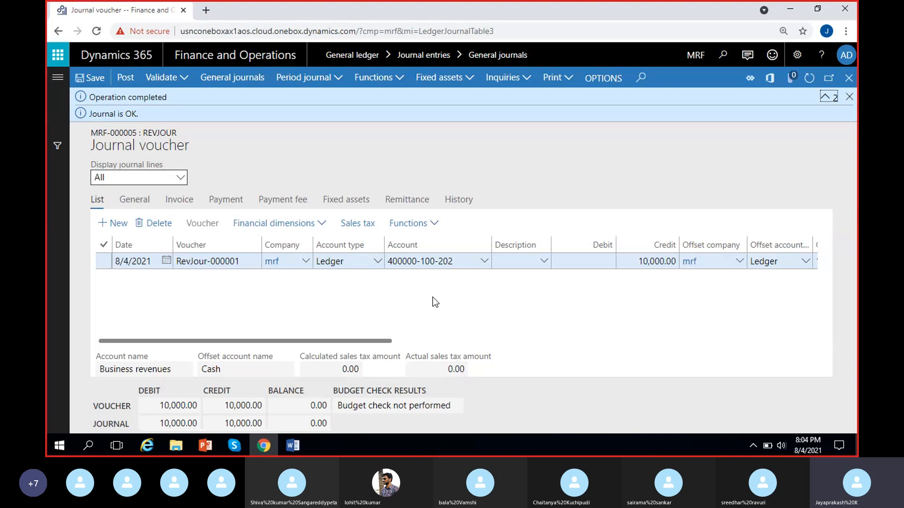
click(849, 97)
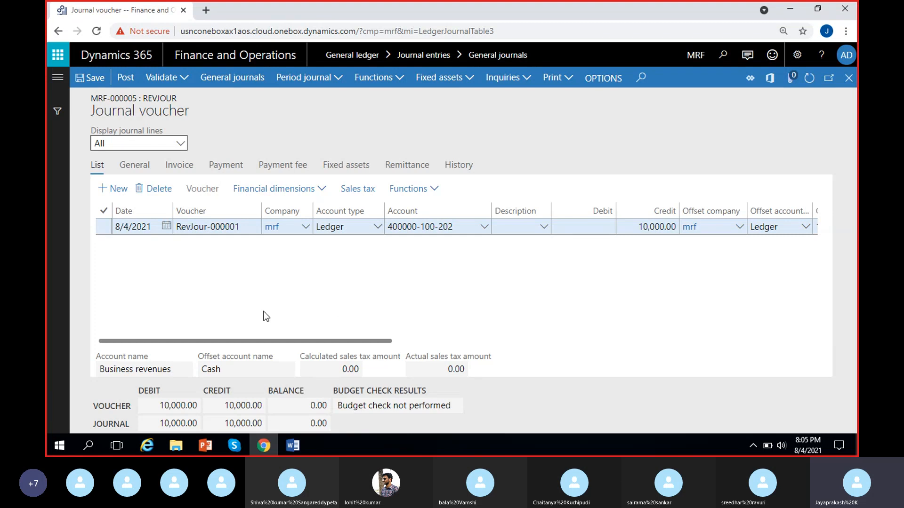
Review the completed revenue journal line, post the journal and dismiss the resulting messages.
scroll(405, 292, right, 3)
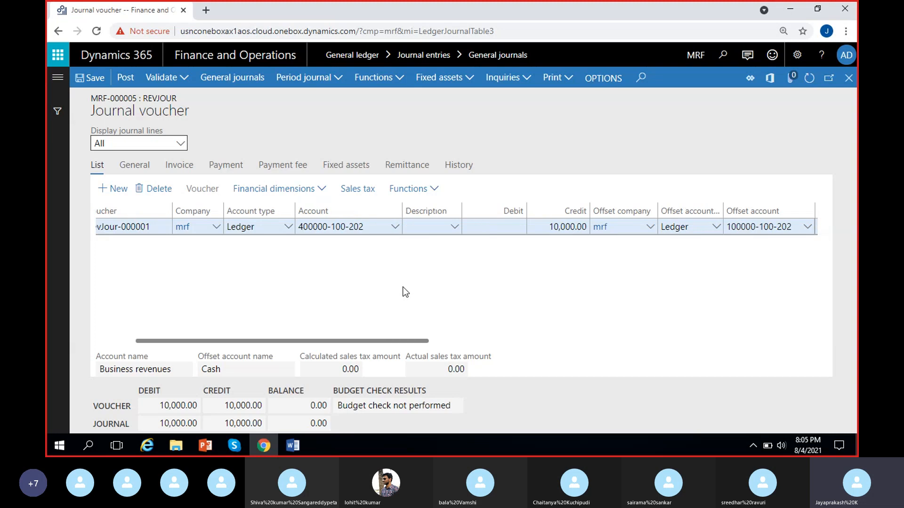
scroll(379, 283, left, 3)
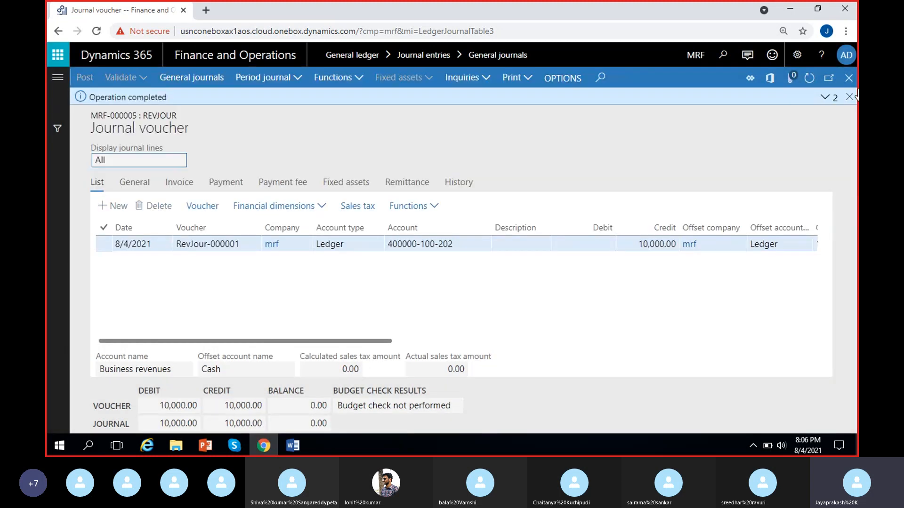
click(849, 97)
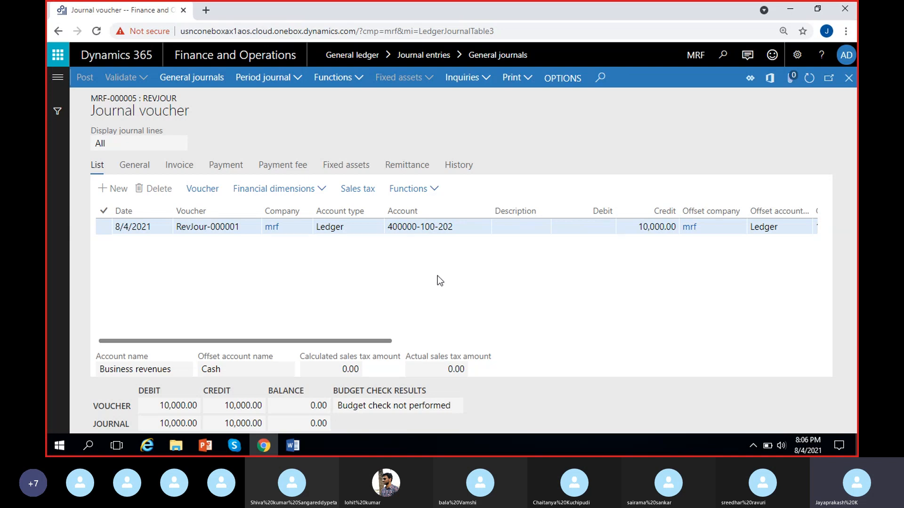
Open the posted voucher's transactions and compare the transaction currency amounts of the Business revenues and Cash entries.
click(203, 191)
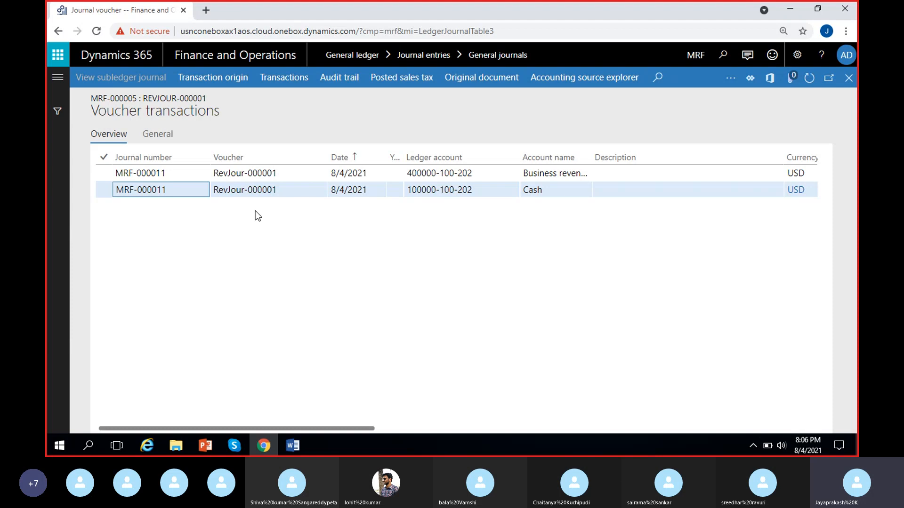
scroll(402, 252, right, 2)
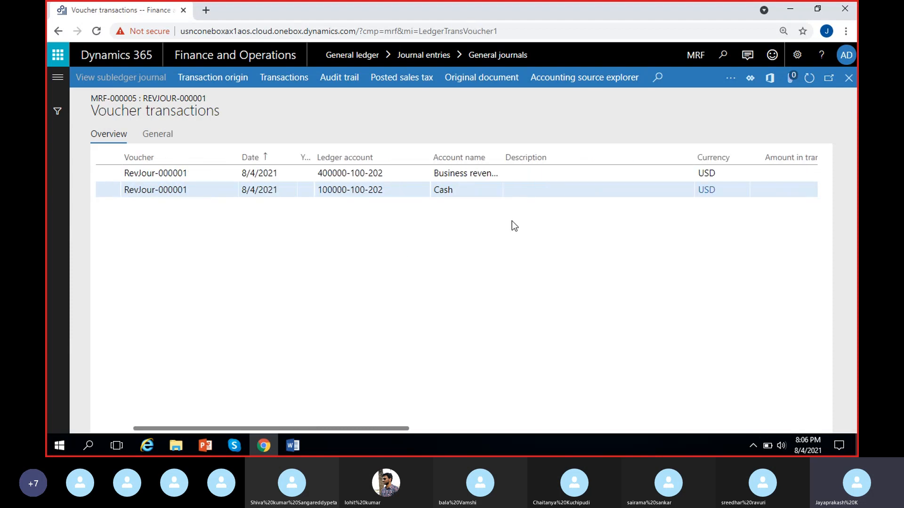
scroll(514, 226, right, 2)
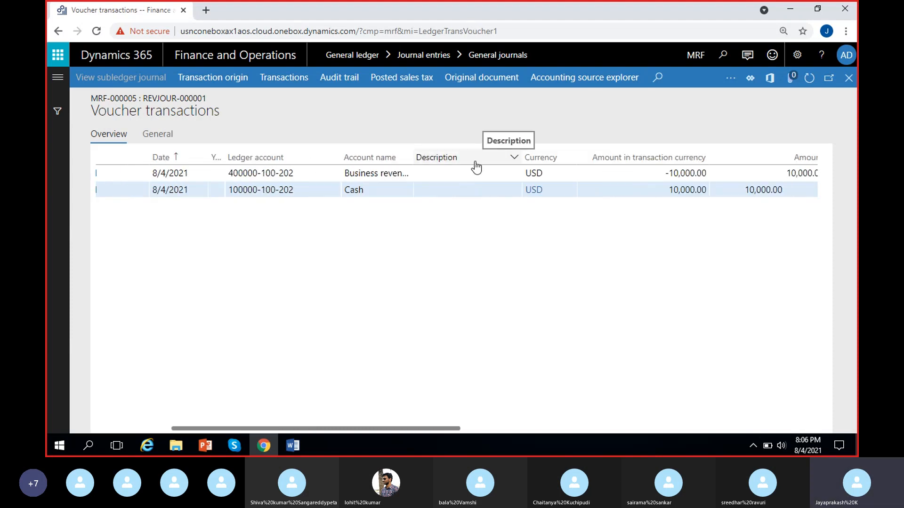
click(659, 194)
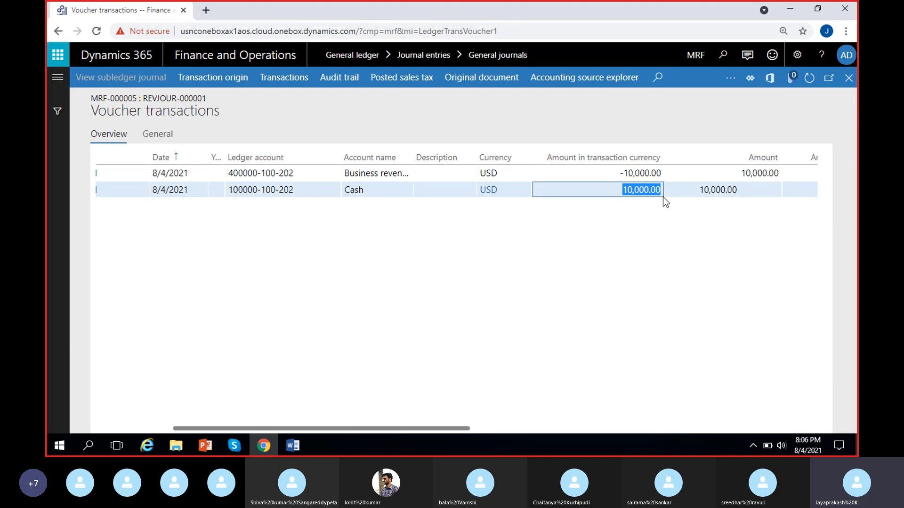
click(409, 173)
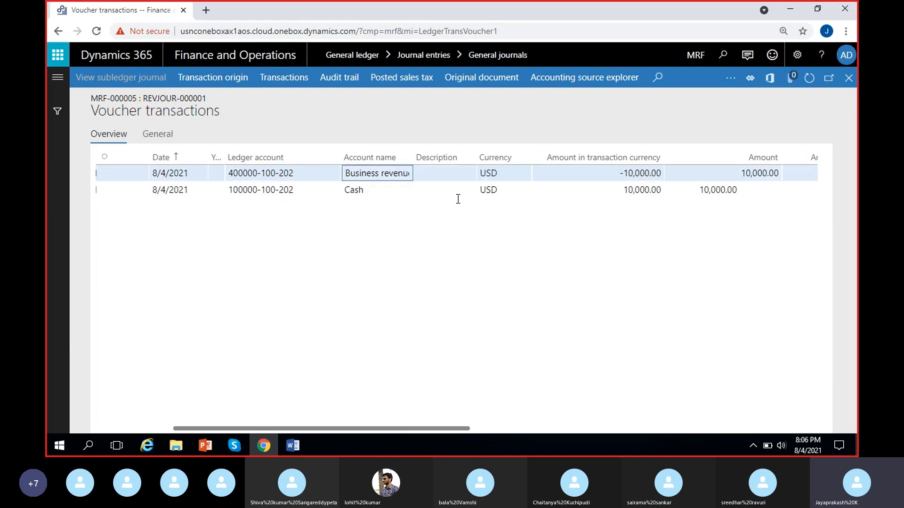
click(631, 175)
click(635, 226)
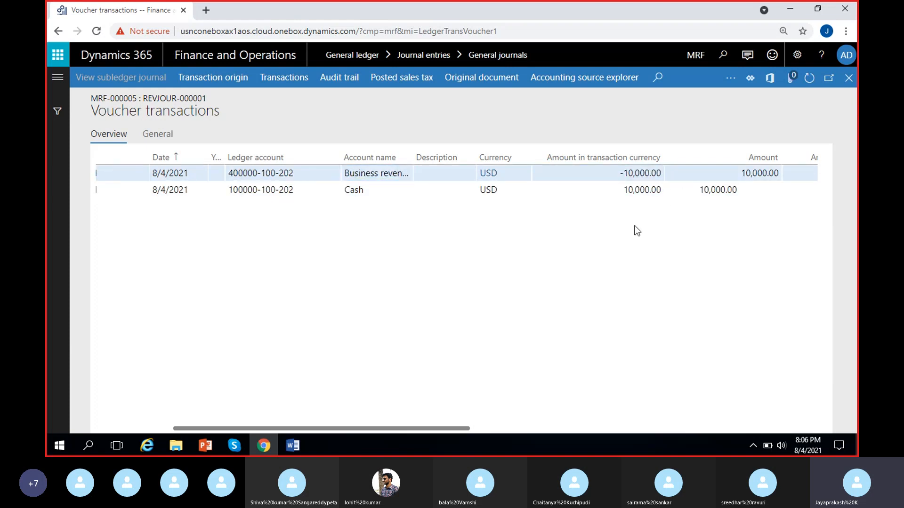
click(621, 175)
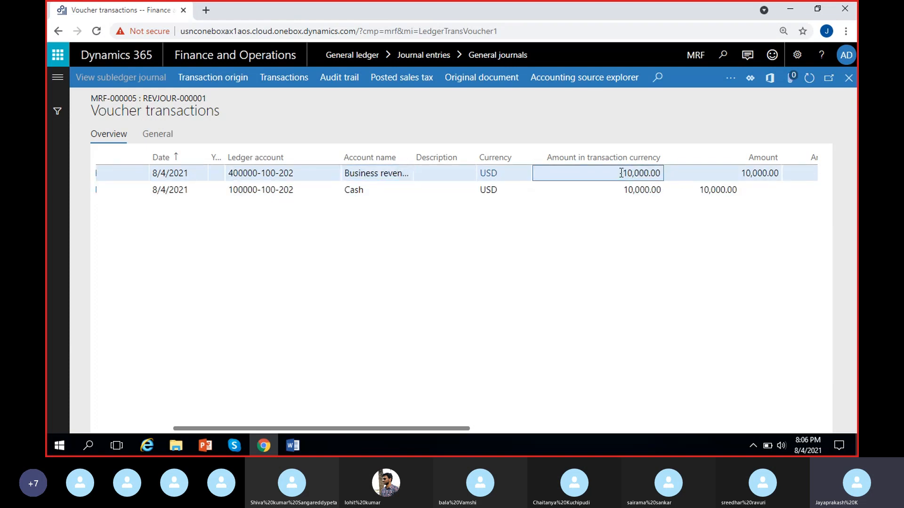
click(630, 258)
click(624, 189)
click(645, 232)
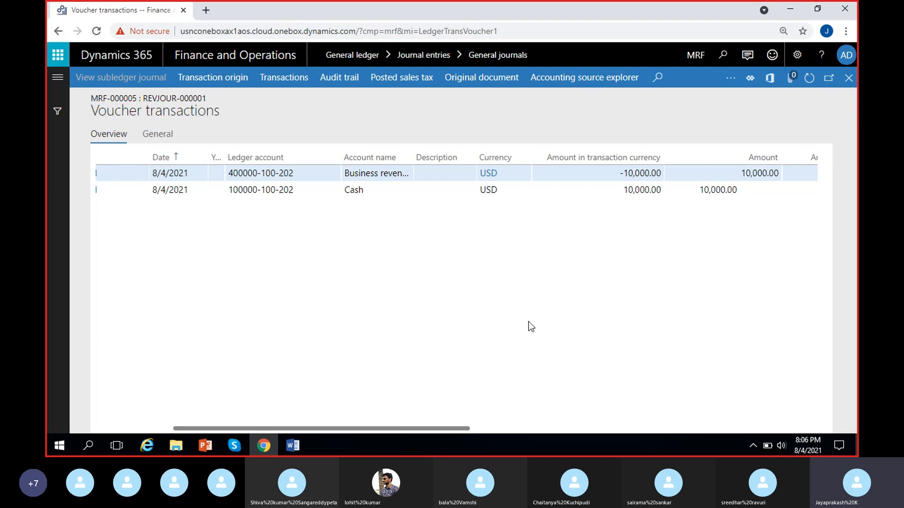
Examine the amount in reporting currency and posting type of both voucher entries, and close the voucher transactions.
scroll(530, 326, right, 2)
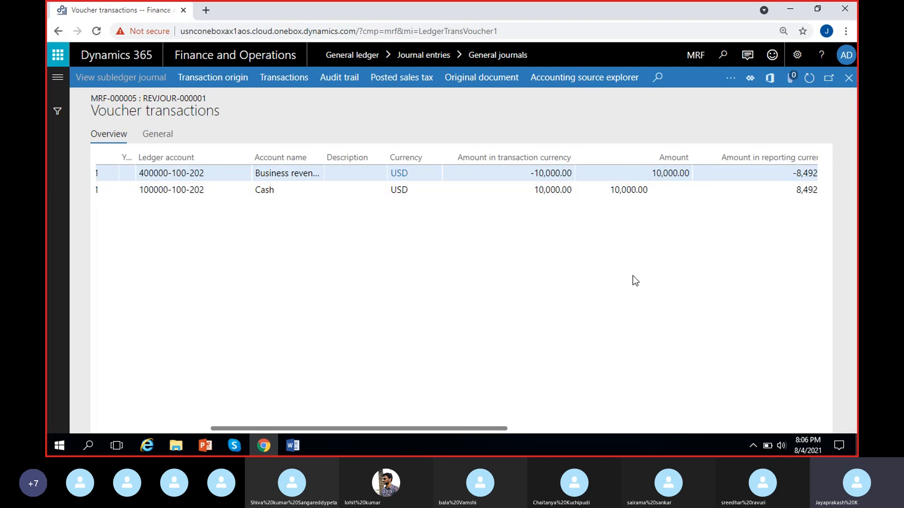
scroll(625, 305, right, 2)
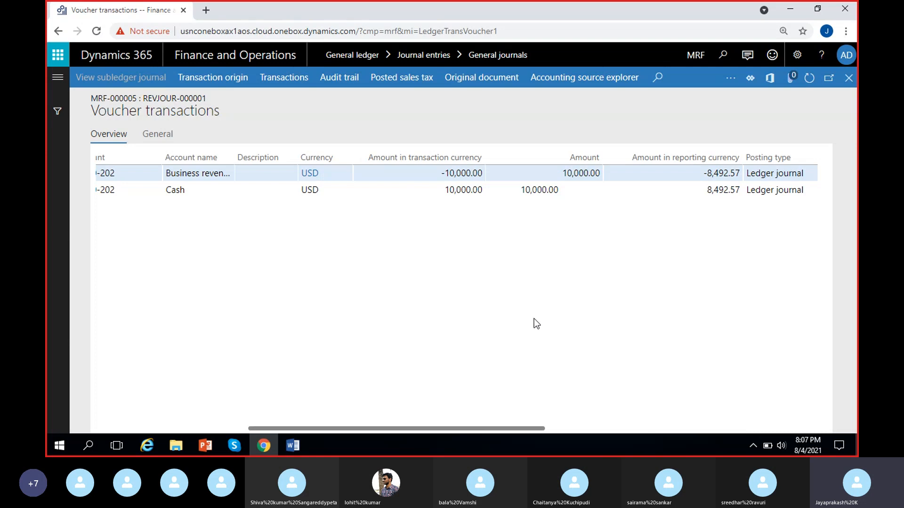
scroll(534, 318, left, 5)
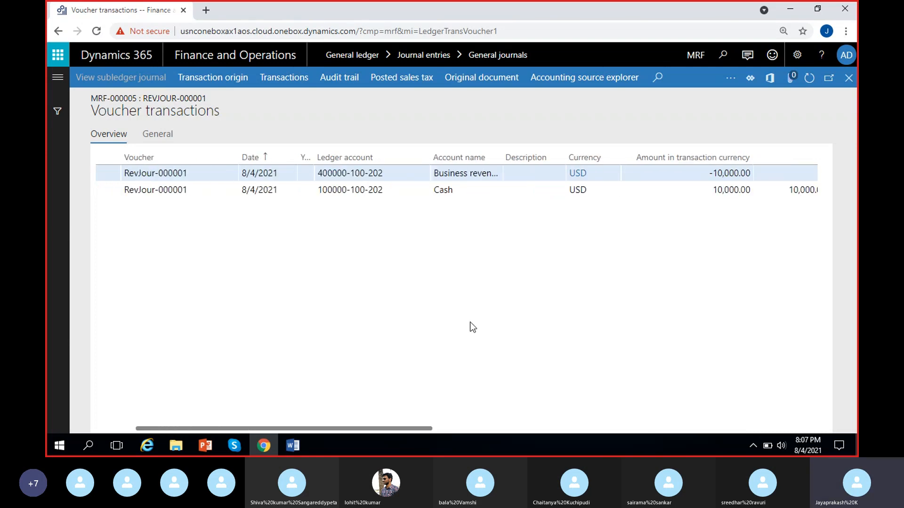
click(849, 78)
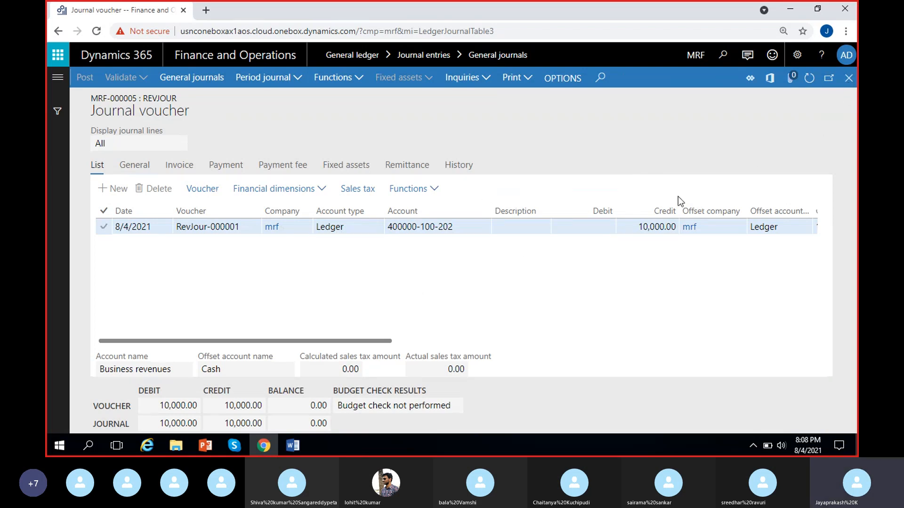
Return to the general journals list and review the revenue journal's posting details.
click(848, 79)
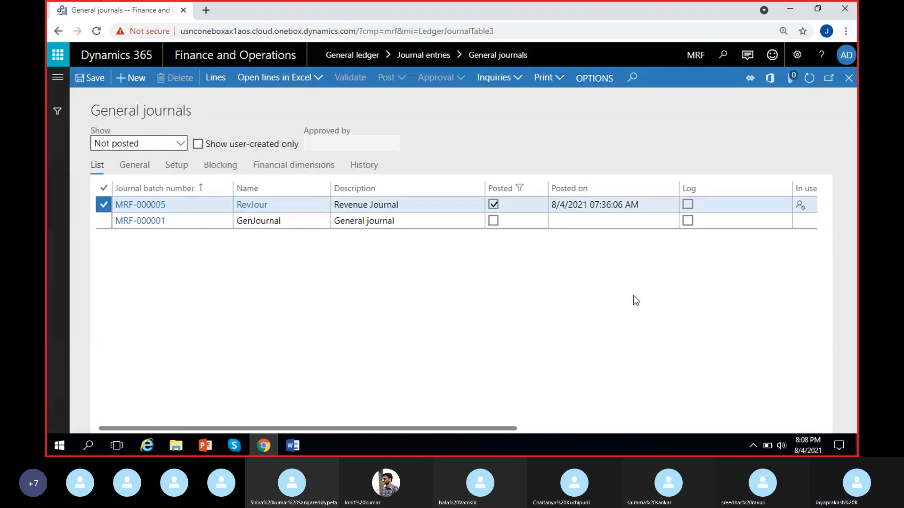
scroll(634, 295, right, 5)
scroll(619, 295, left, 5)
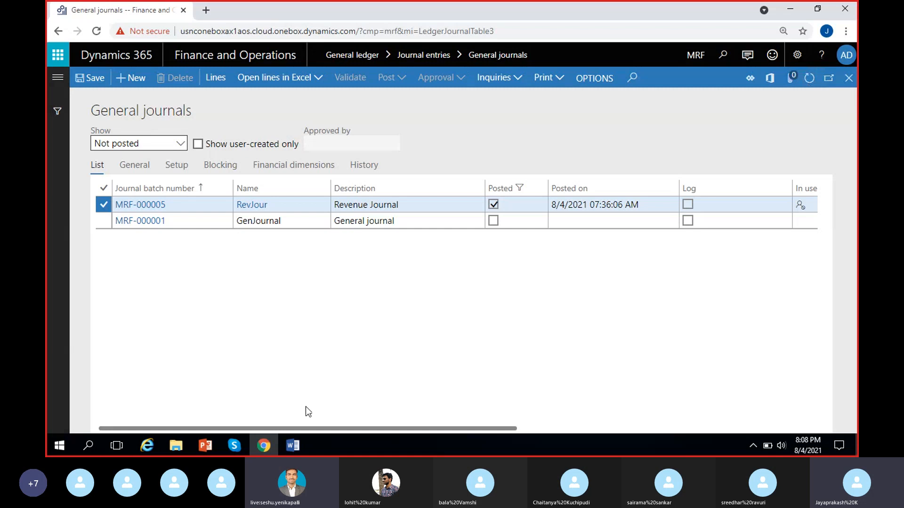
click(229, 445)
click(229, 445)
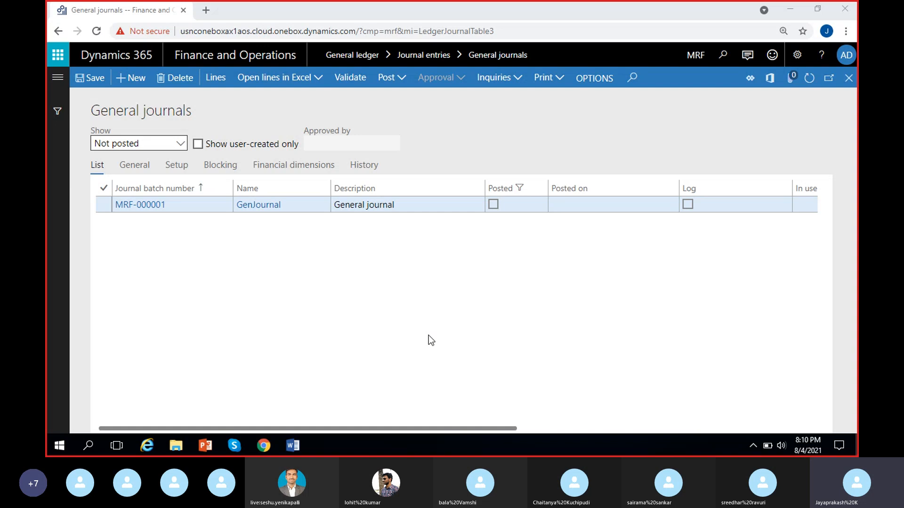
click(379, 318)
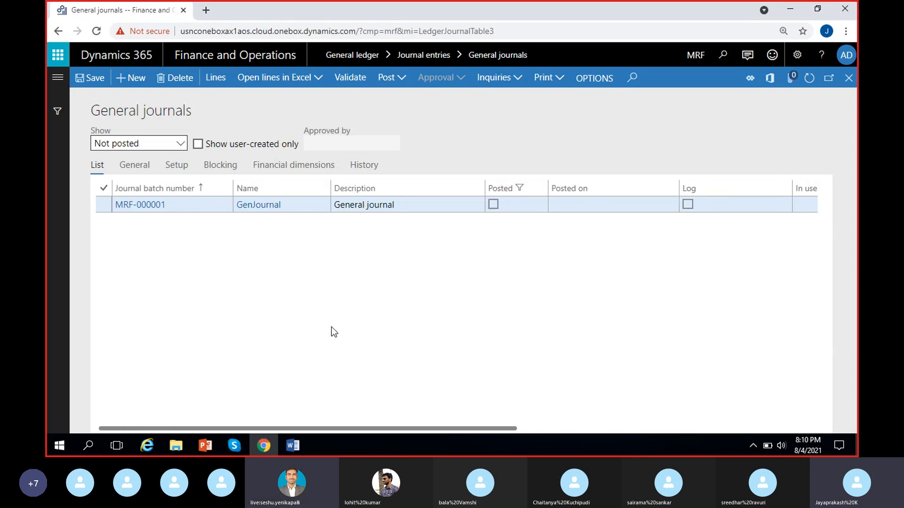
Create another general journal with the journal name GenJournal (General journal).
click(136, 85)
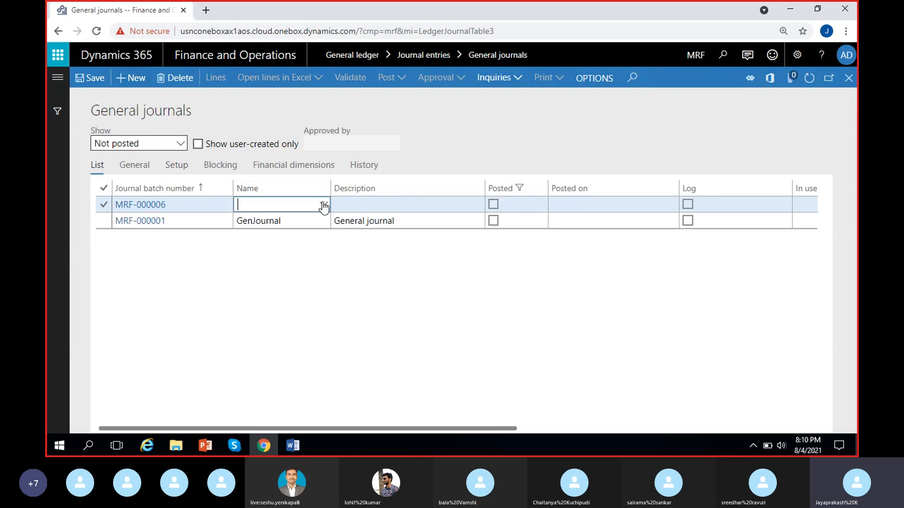
click(323, 204)
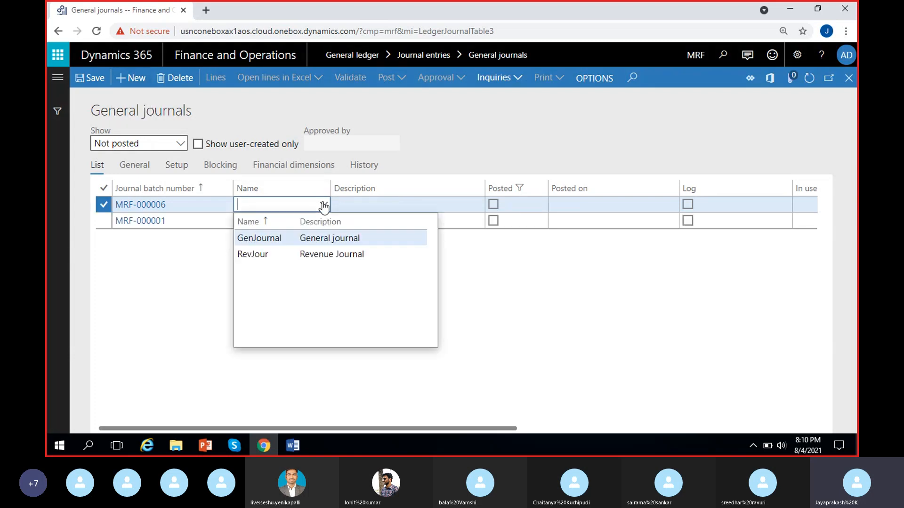
click(278, 238)
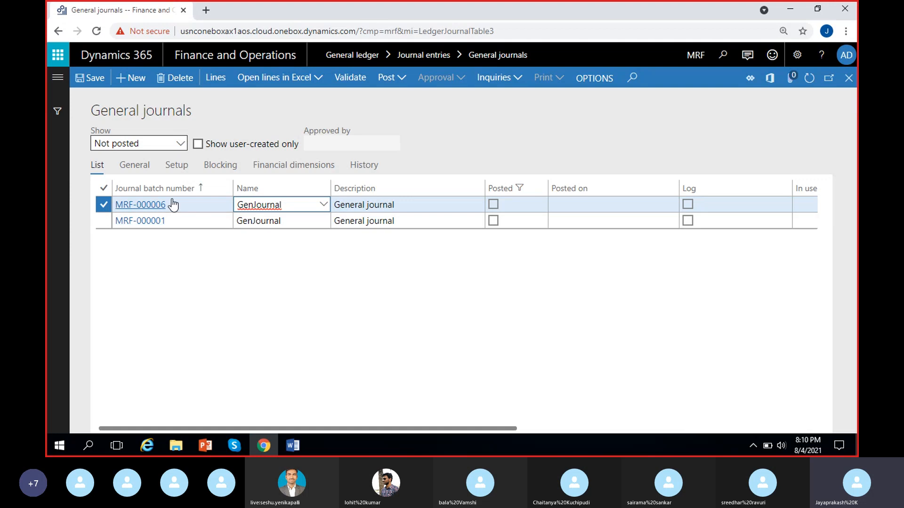
Open the lines of the new general journal and check which line functions are available, including the voucher breakdown.
click(215, 84)
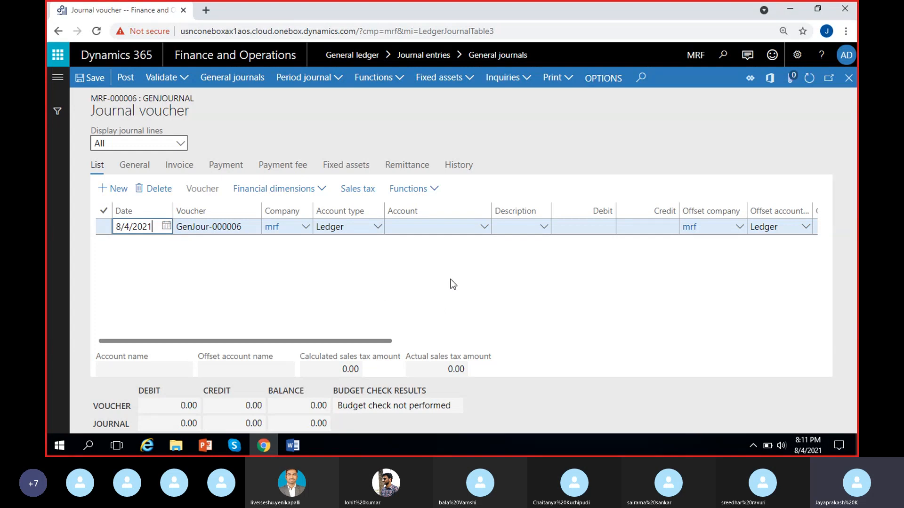
click(440, 191)
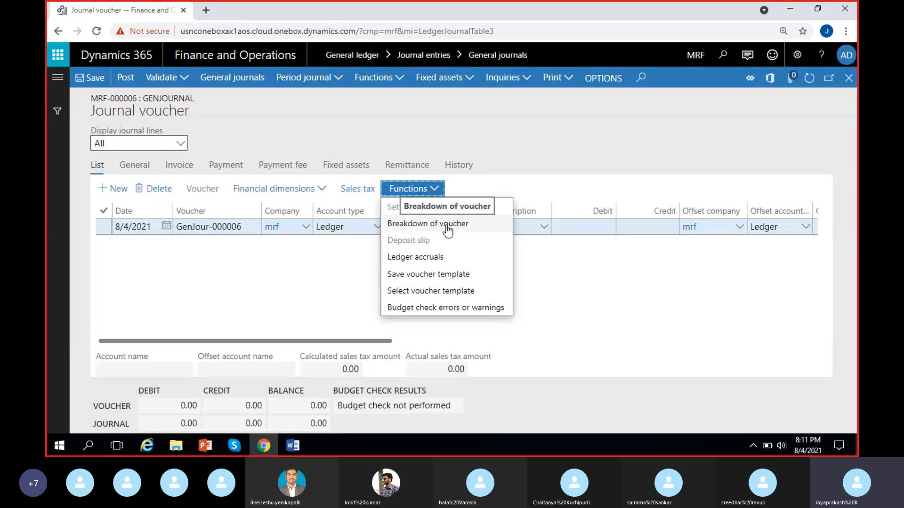
click(324, 278)
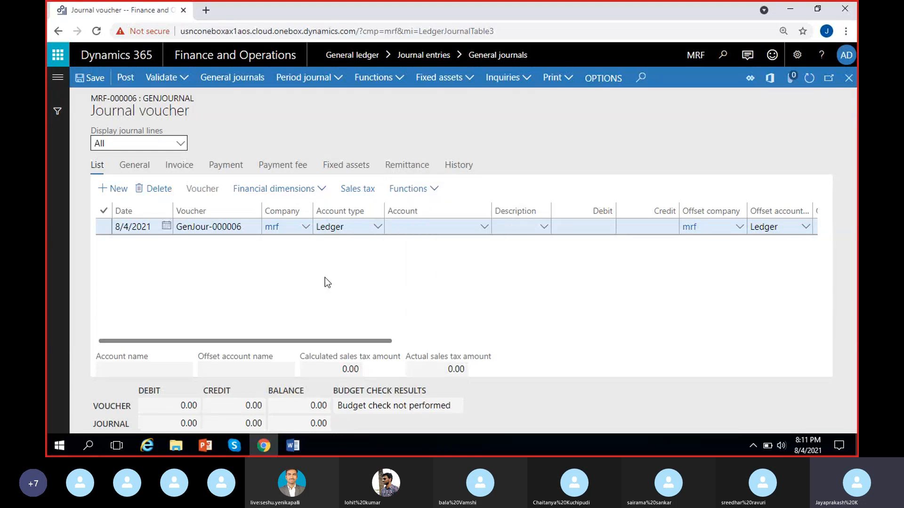
click(426, 190)
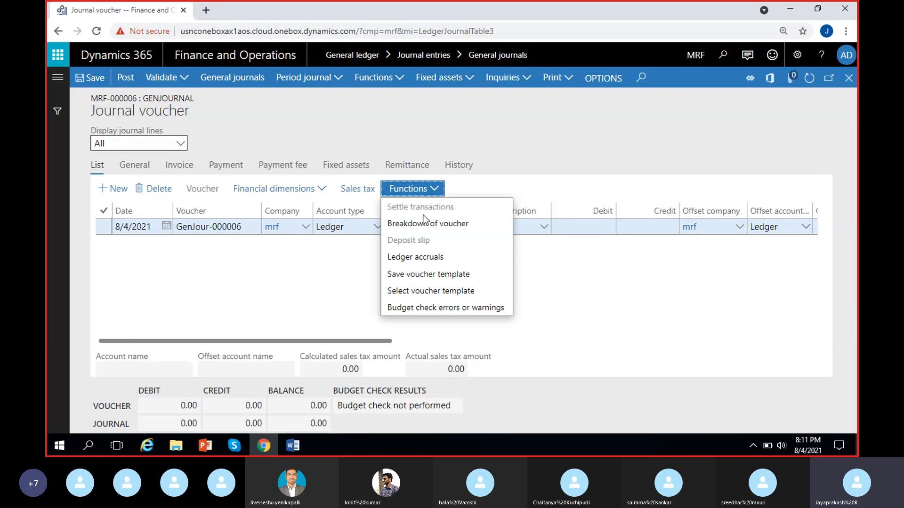
click(331, 284)
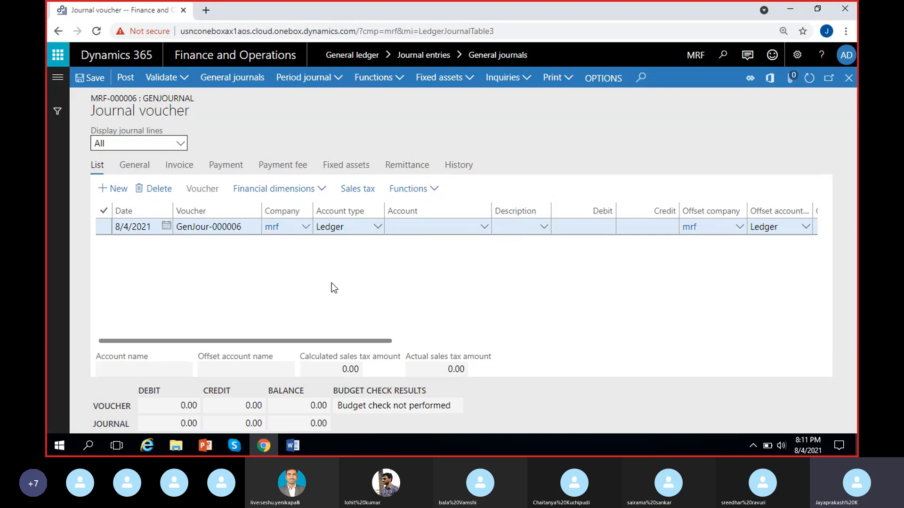
Set the journal line's ledger account to 500000 Rent exepense with MRF_Location 102 Chennai.
click(484, 227)
text(rent--)
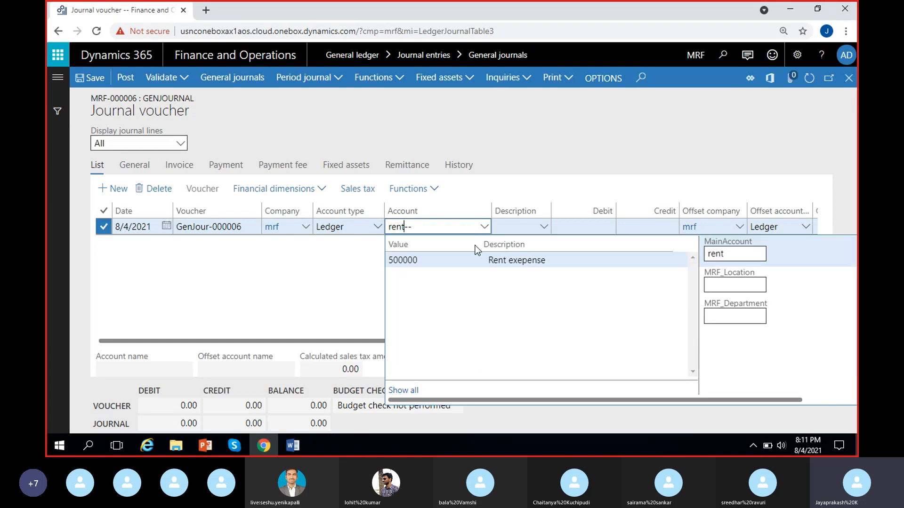
click(472, 260)
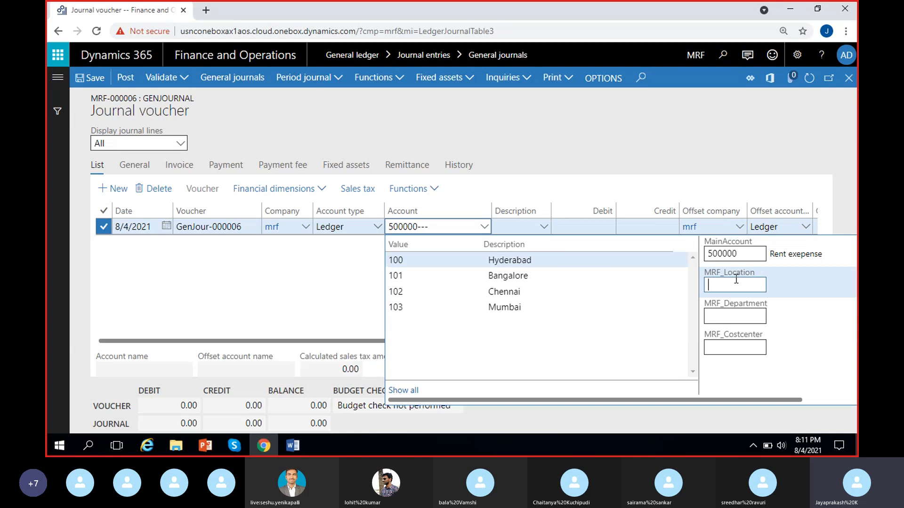
click(535, 291)
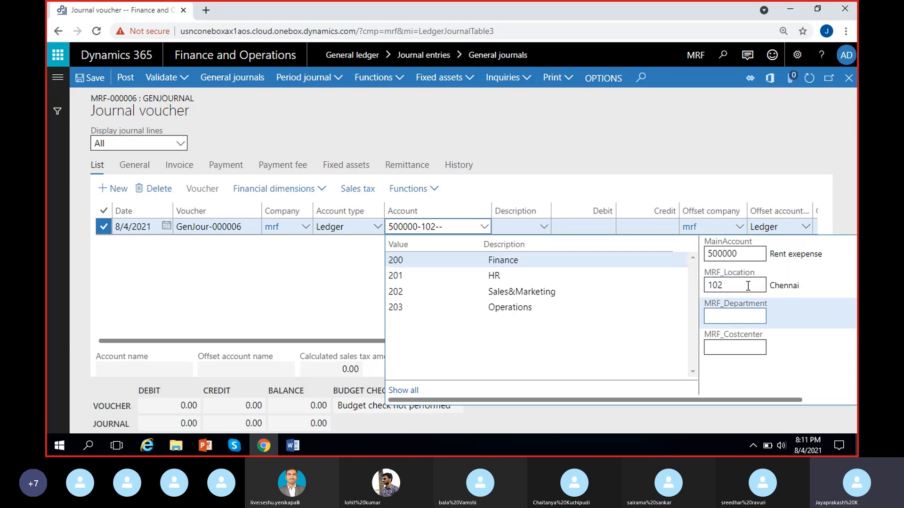
click(337, 304)
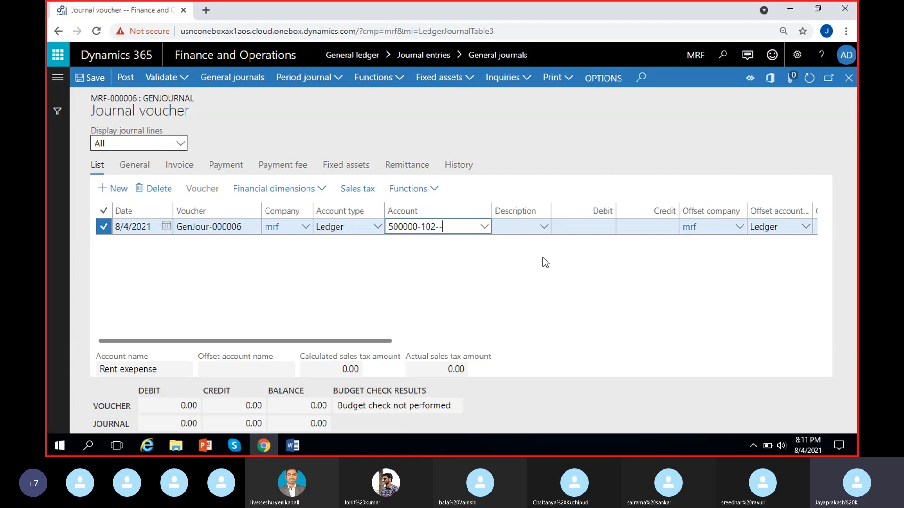
Enter a debit of 10,000 on the rent expense line.
click(582, 228)
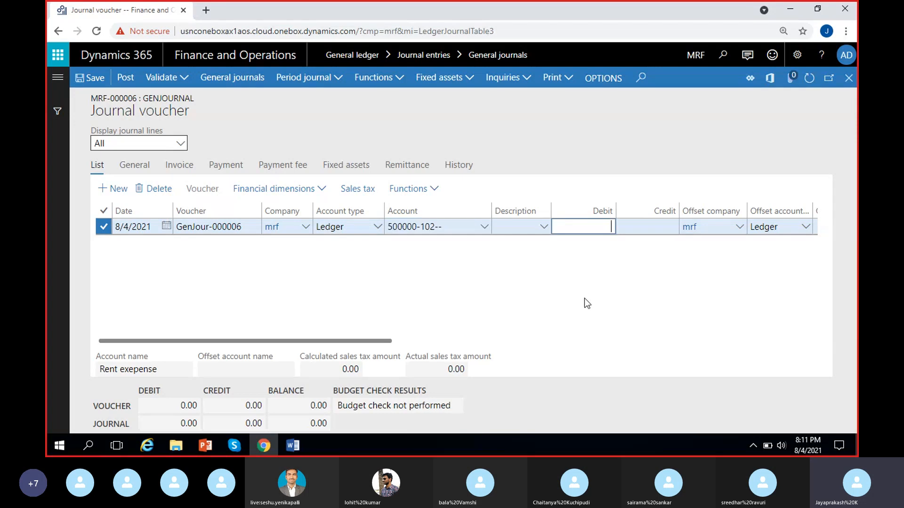
text(10000)
click(595, 293)
Set the offset account of the rent expense line to main account 100000 Cash.
scroll(597, 292, right, 3)
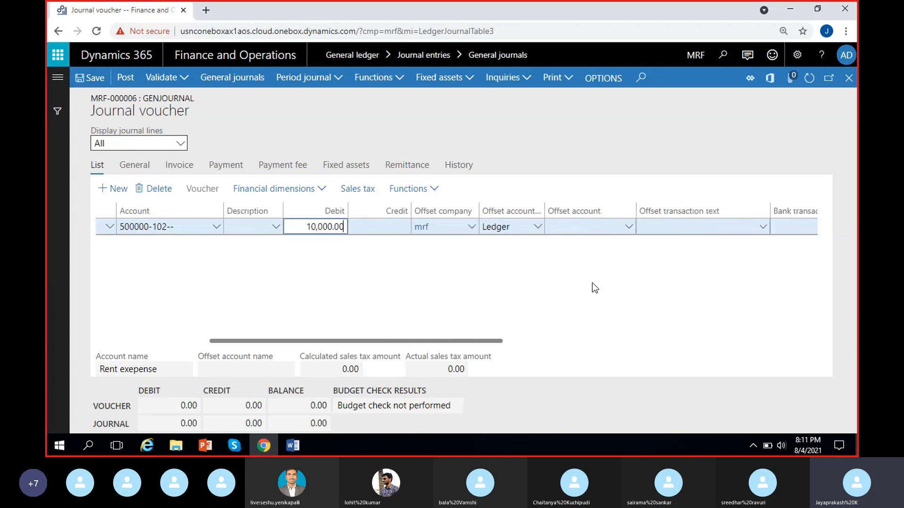
click(628, 228)
text(cash--)
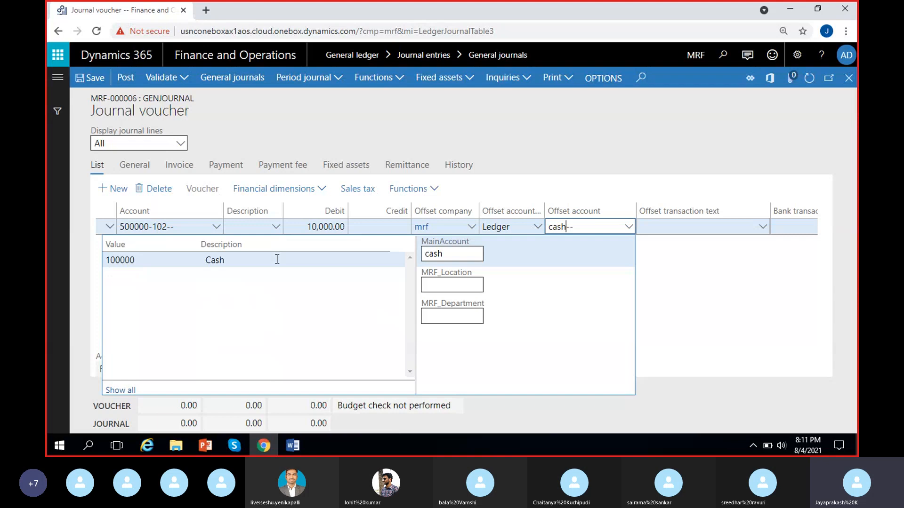
click(277, 259)
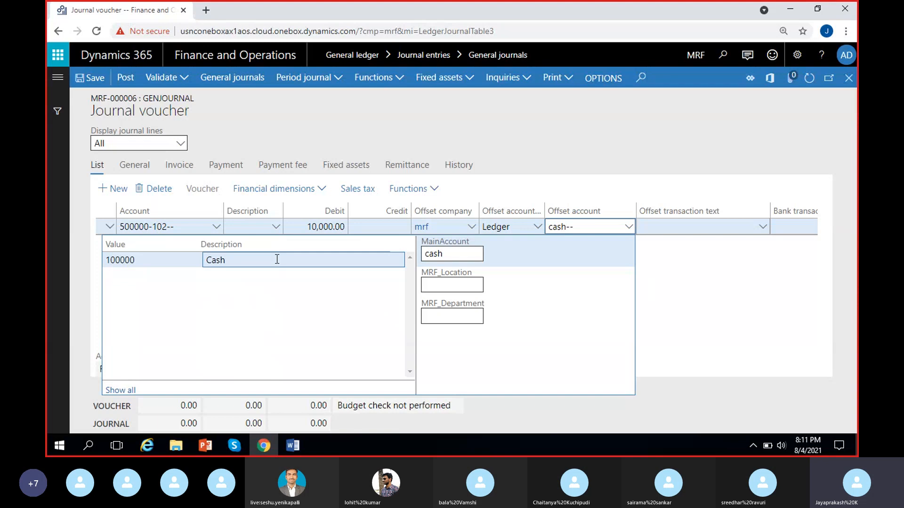
click(691, 276)
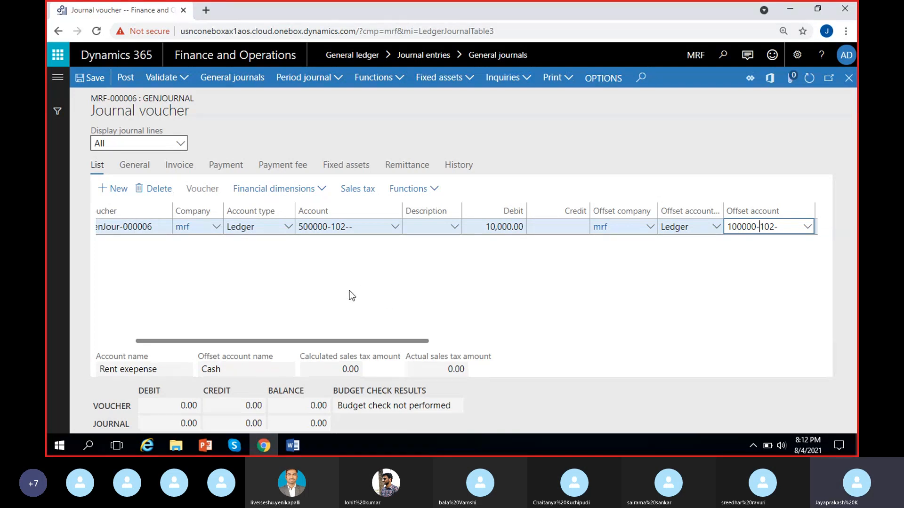
Remove location 102 from both the rent expense account and the cash offset account, leaving only their main accounts.
click(347, 234)
key(BackSpace)
key(BackSpace)
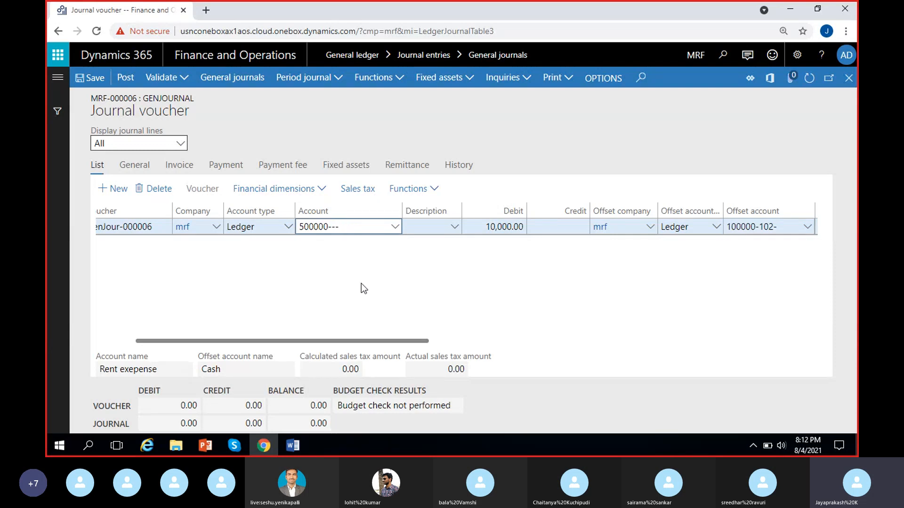
scroll(633, 259, right, 2)
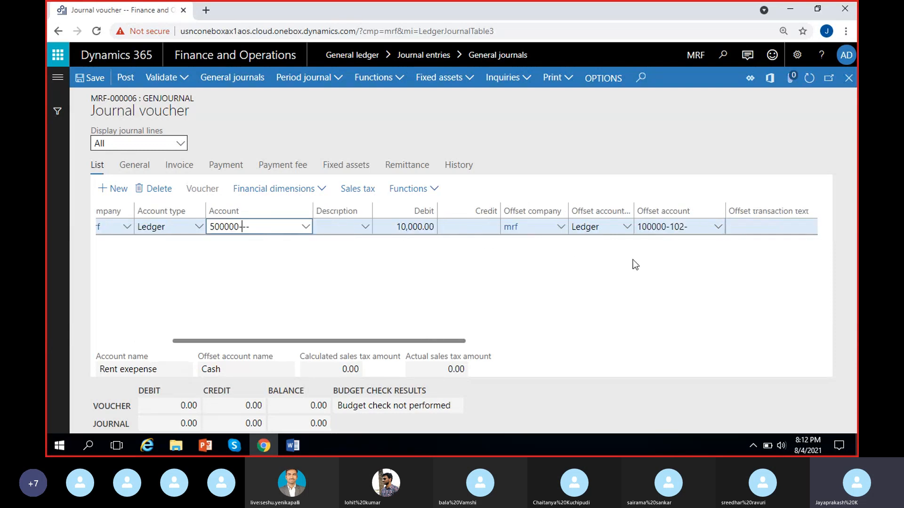
click(680, 226)
key(BackSpace)
key(BackSpace)
key(BackSpace)
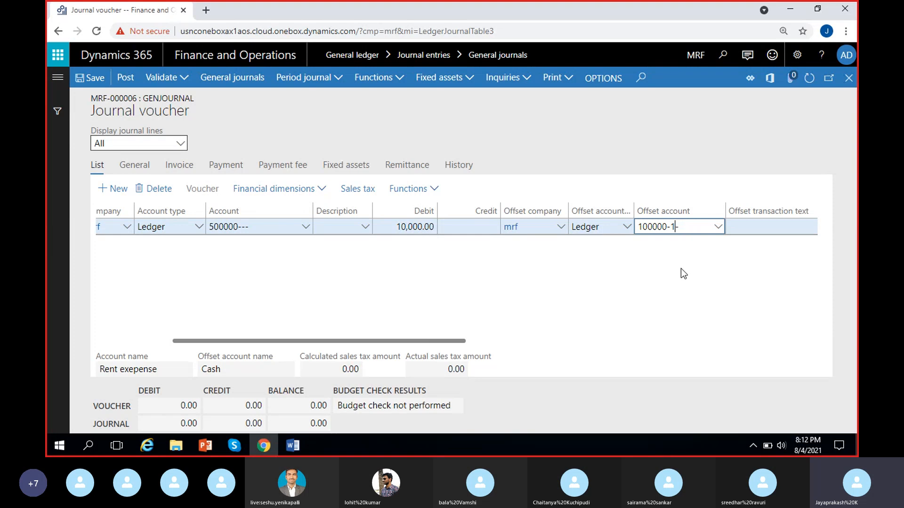
click(681, 268)
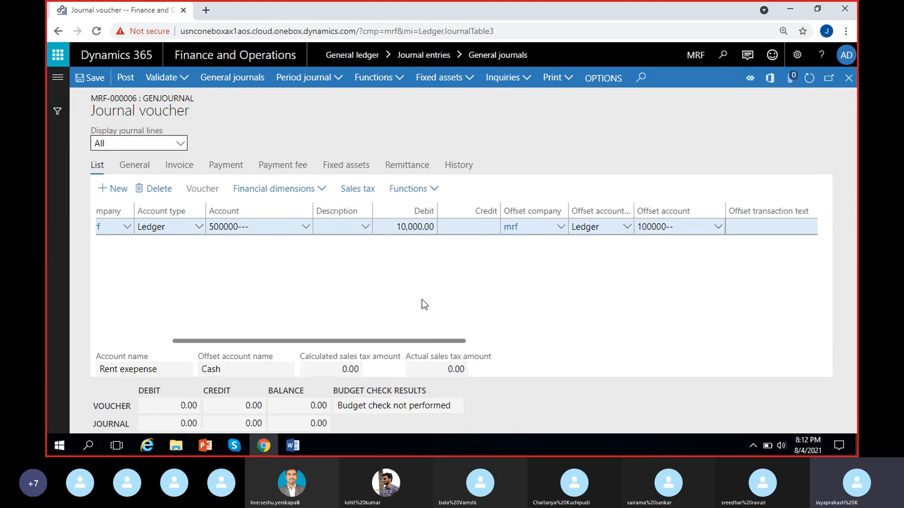
Change the rent line's debit to 50,000 and check the line's account and offset account.
scroll(304, 304, left, 2)
click(483, 226)
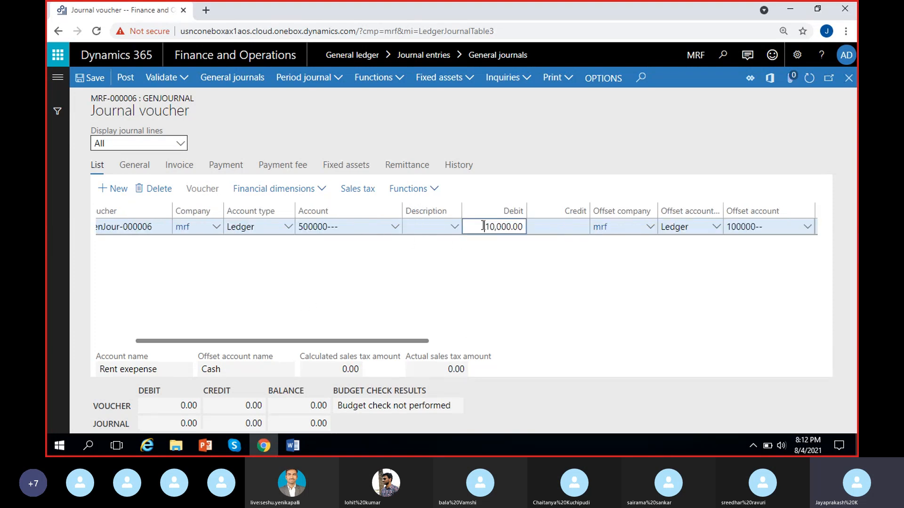
key(Delete)
text(5)
click(527, 281)
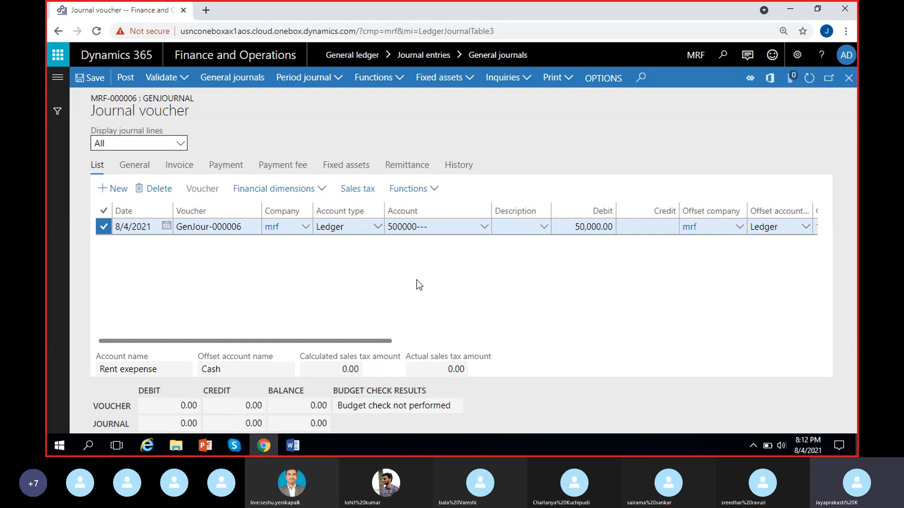
scroll(417, 282, right, 2)
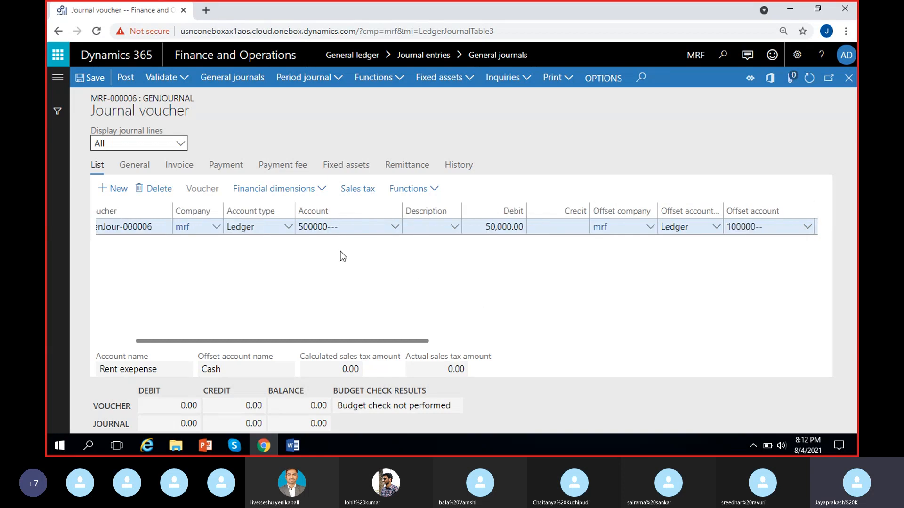
scroll(454, 280, left, 2)
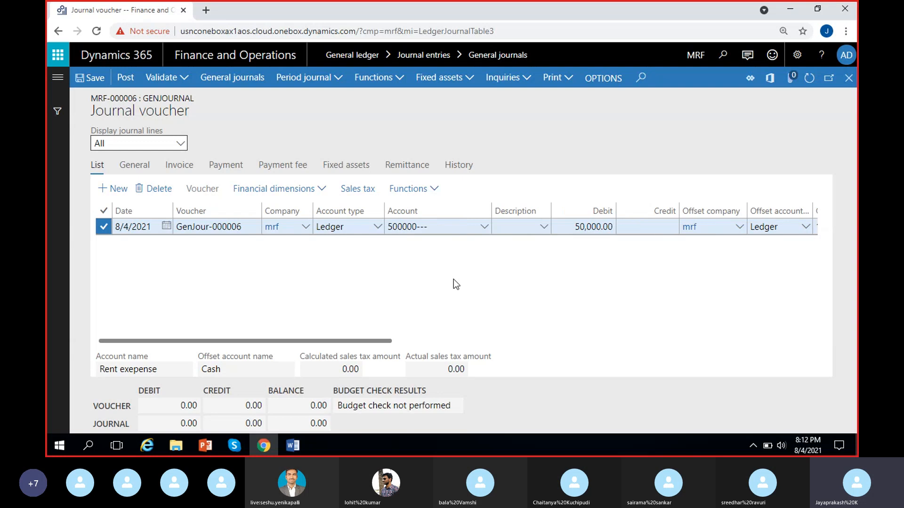
Open the breakdown of voucher for the rent line and review its rent debit and cash credit entries.
click(438, 189)
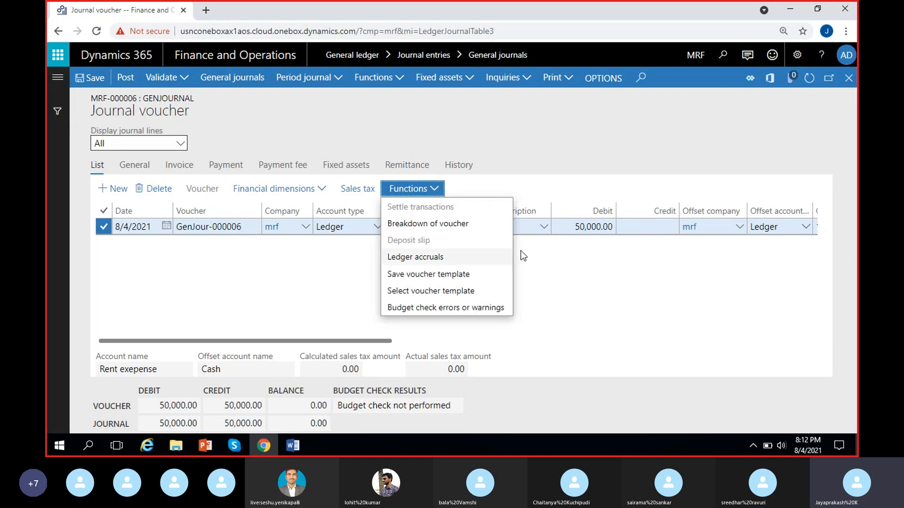
click(431, 225)
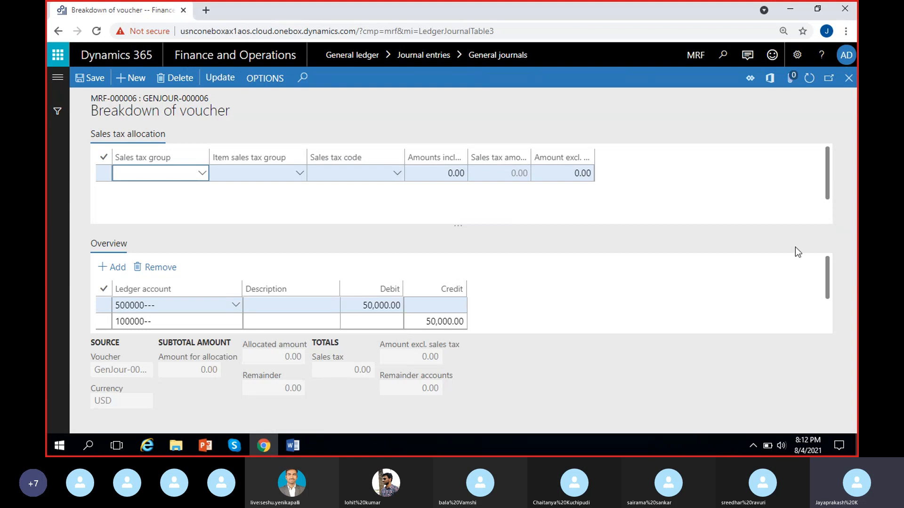
drag(829, 267, 829, 272)
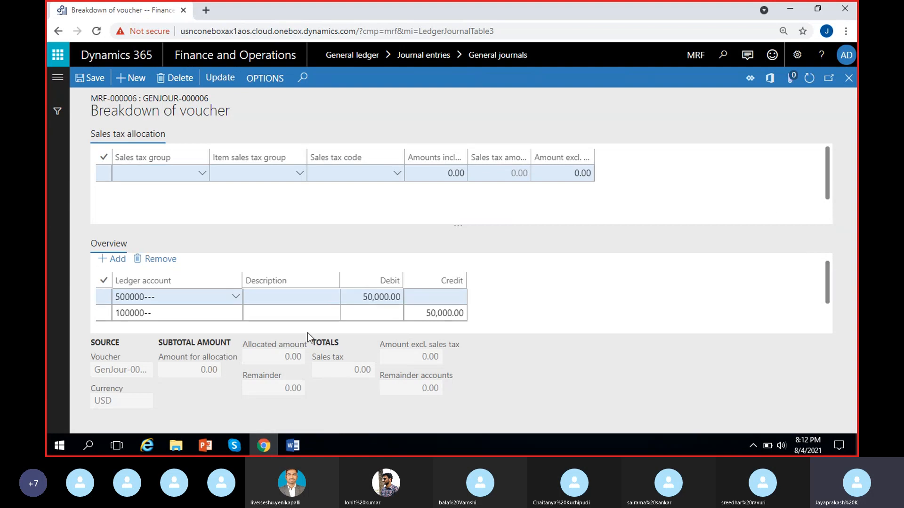
click(223, 299)
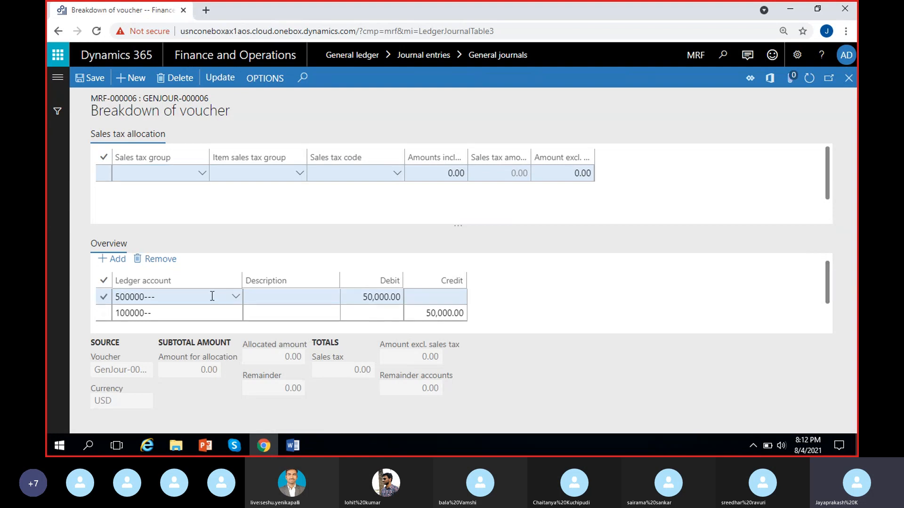
click(357, 297)
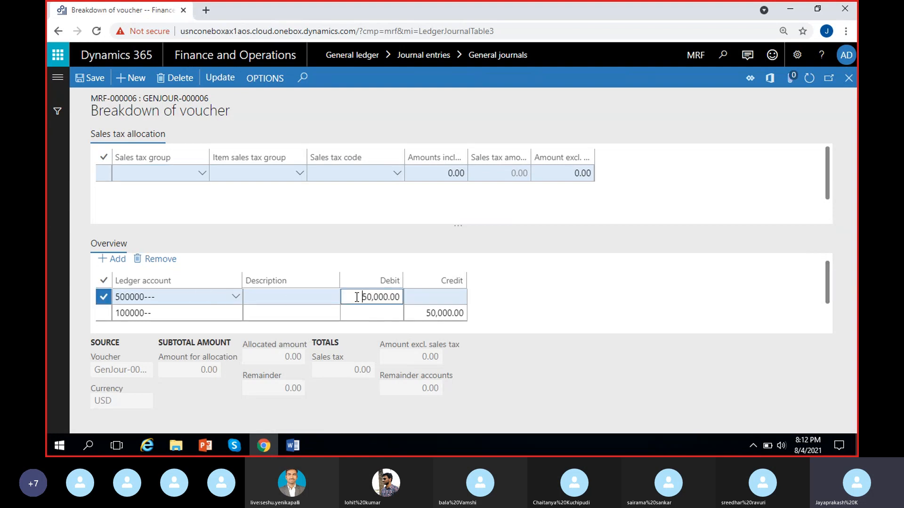
click(440, 314)
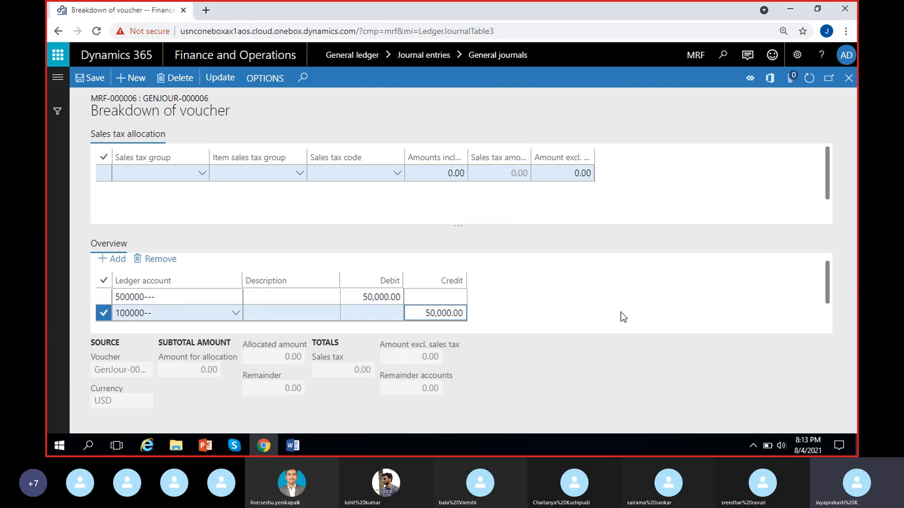
Assign MRF_Location 100 Hyderabad to the rent expense entry in the breakdown and set its debit to 10,000.
click(156, 297)
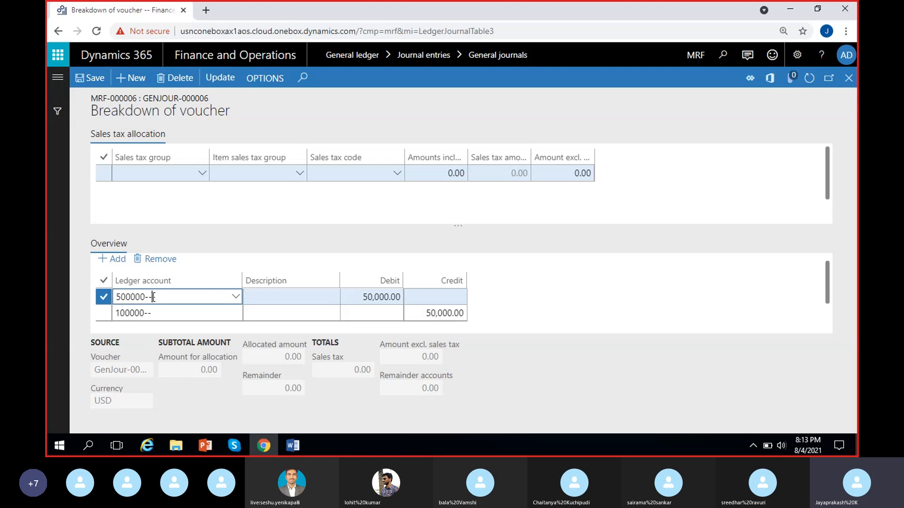
click(235, 297)
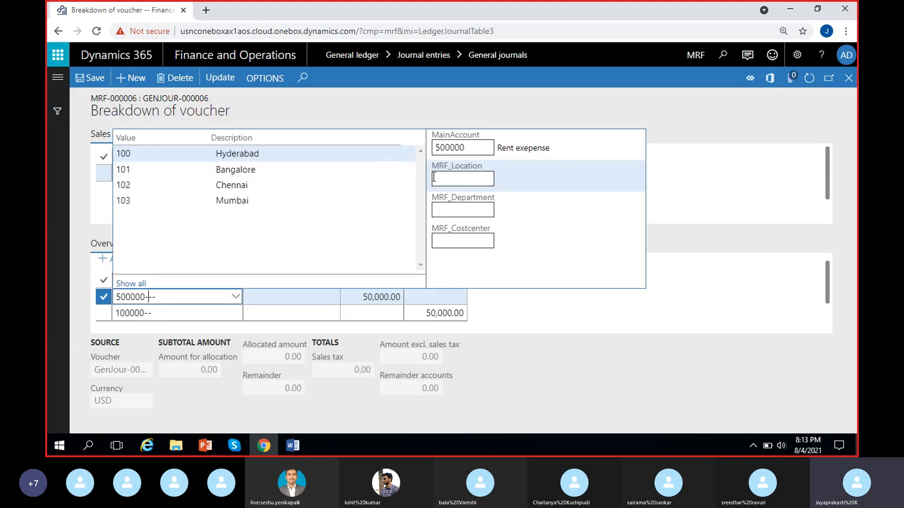
click(246, 154)
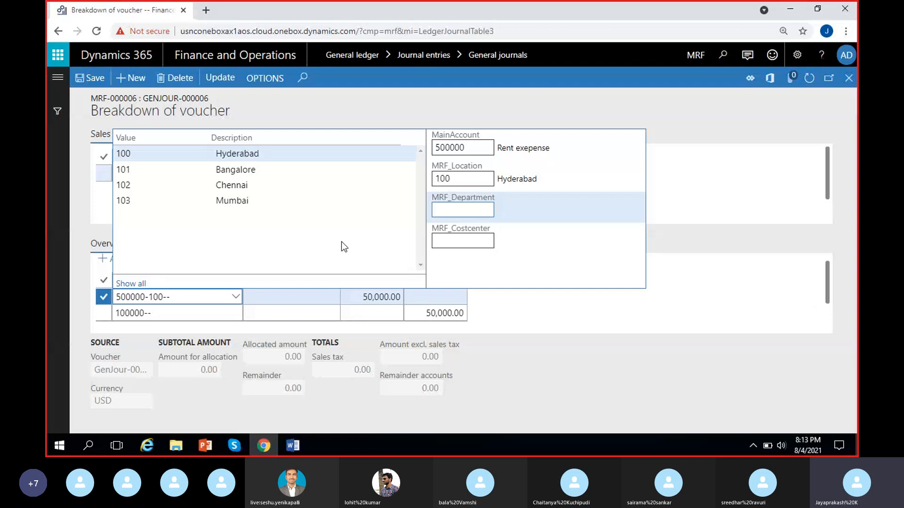
click(358, 297)
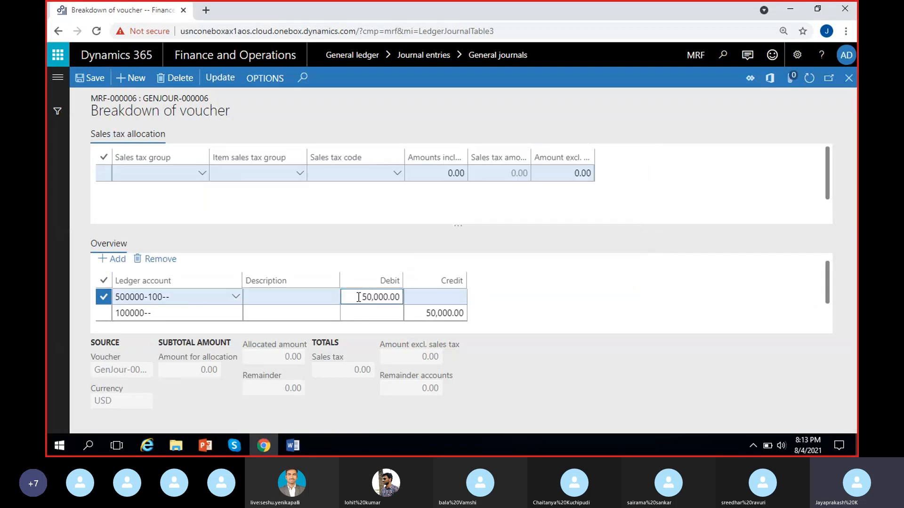
drag(360, 297, 430, 299)
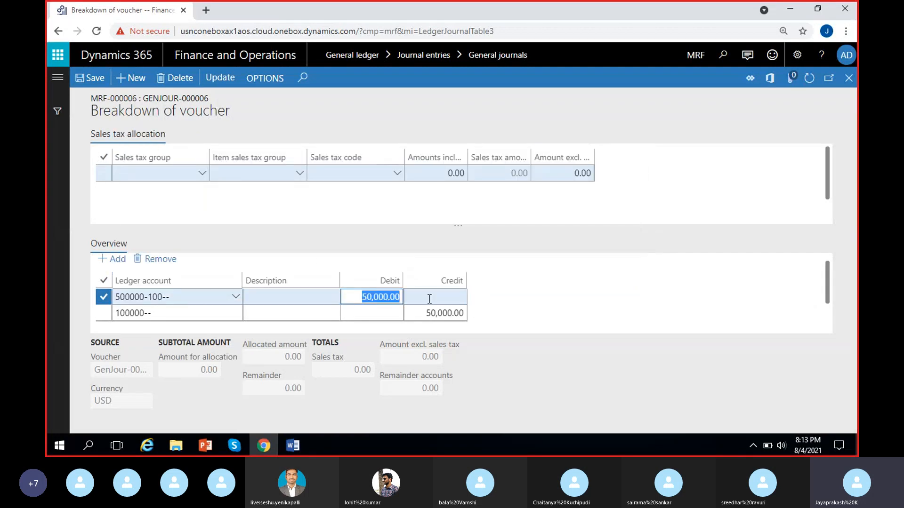
text(10000)
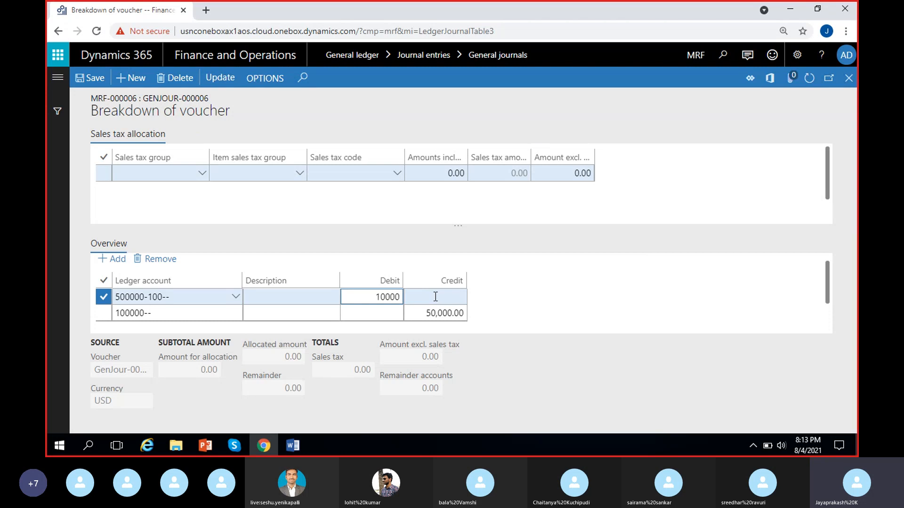
click(520, 290)
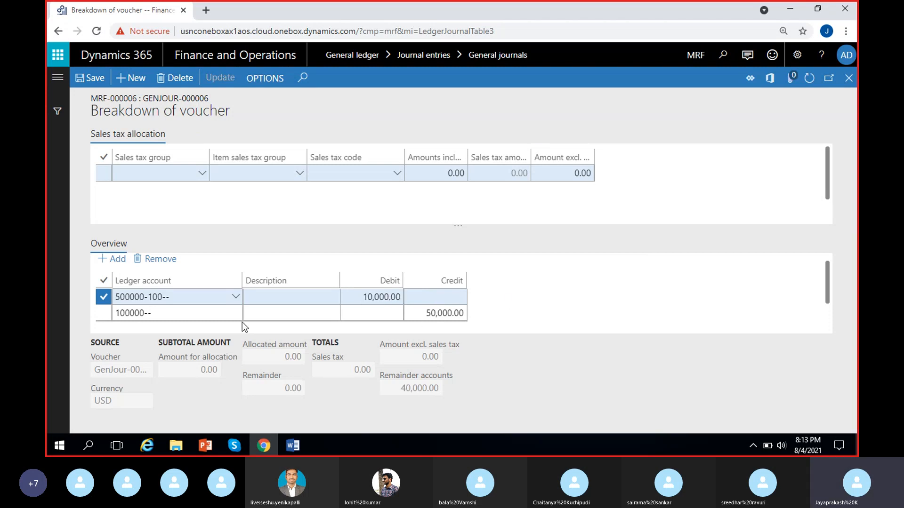
Add a breakdown entry for rent expense account 500000 with MRF_Location 101 Bangalore.
click(118, 261)
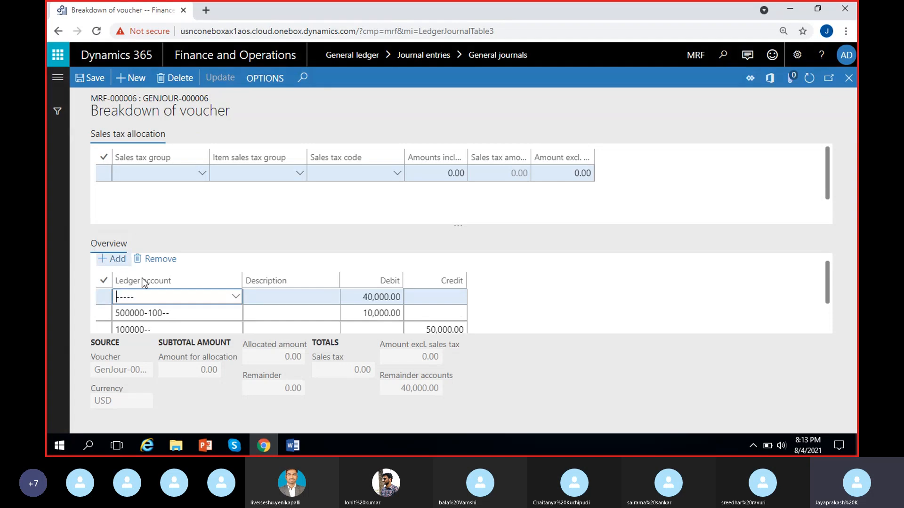
click(236, 297)
click(446, 150)
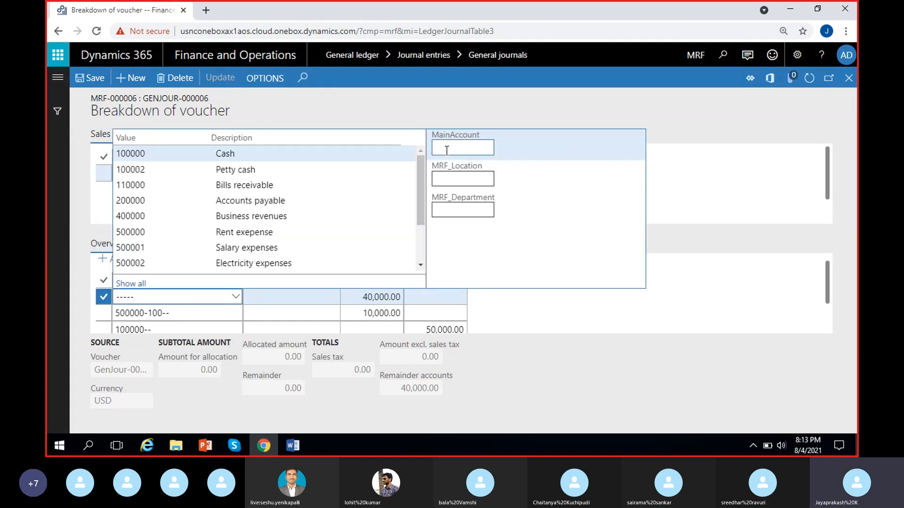
text(5)
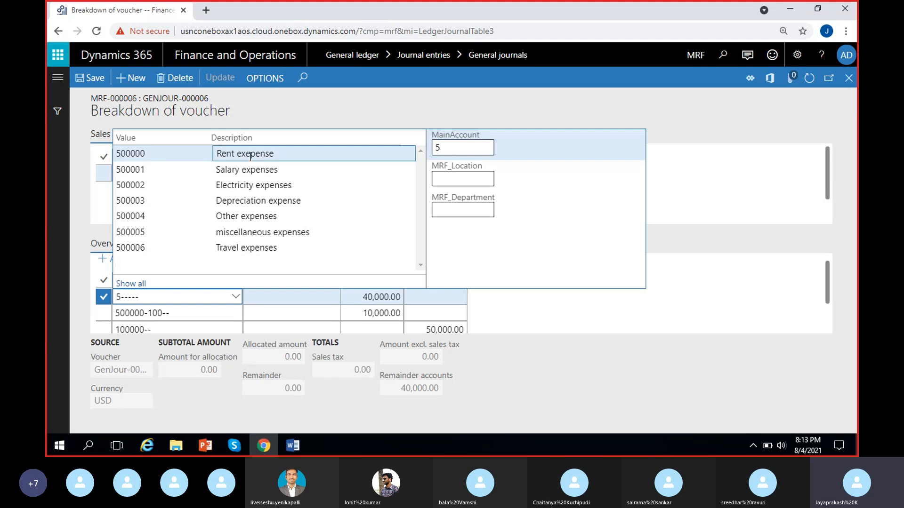
click(250, 153)
click(271, 170)
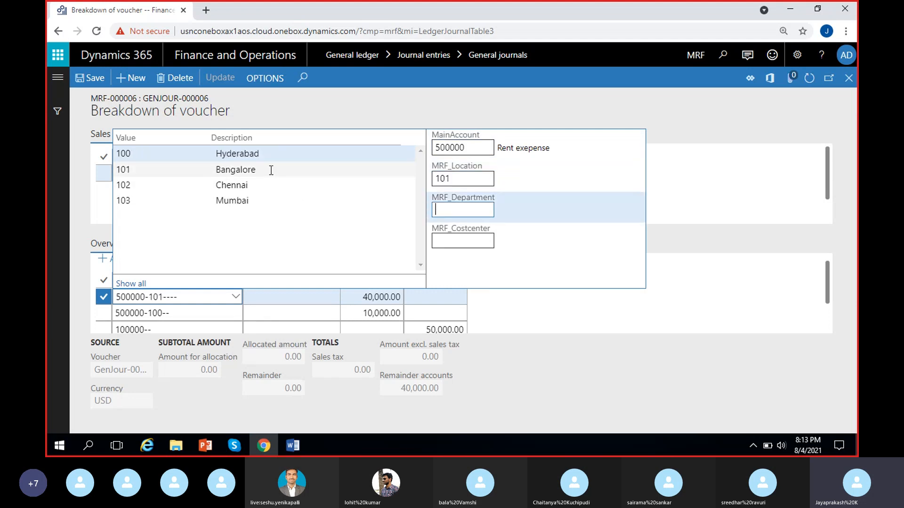
Set the debit of the location 101 rent expense entry to 20,000 and check the breakdown entries.
click(354, 298)
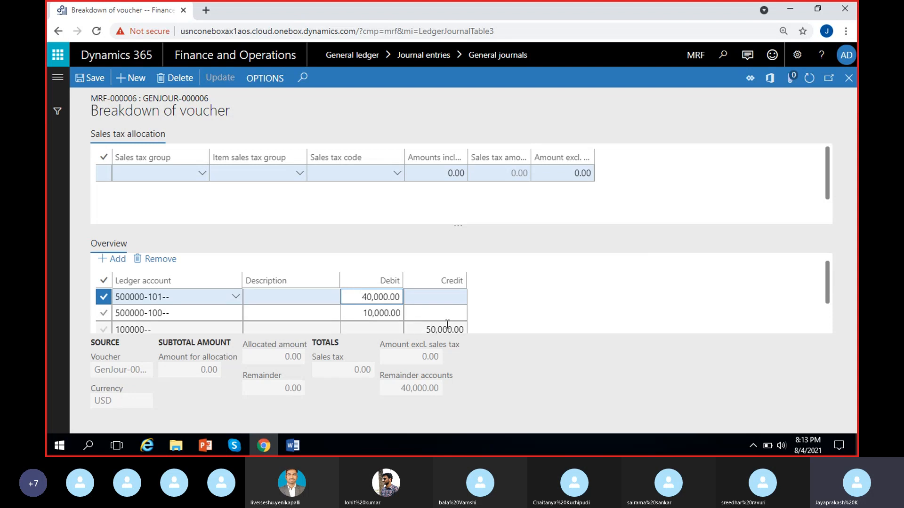
scroll(446, 328, down, 2)
scroll(445, 324, up, 2)
scroll(442, 323, down, 2)
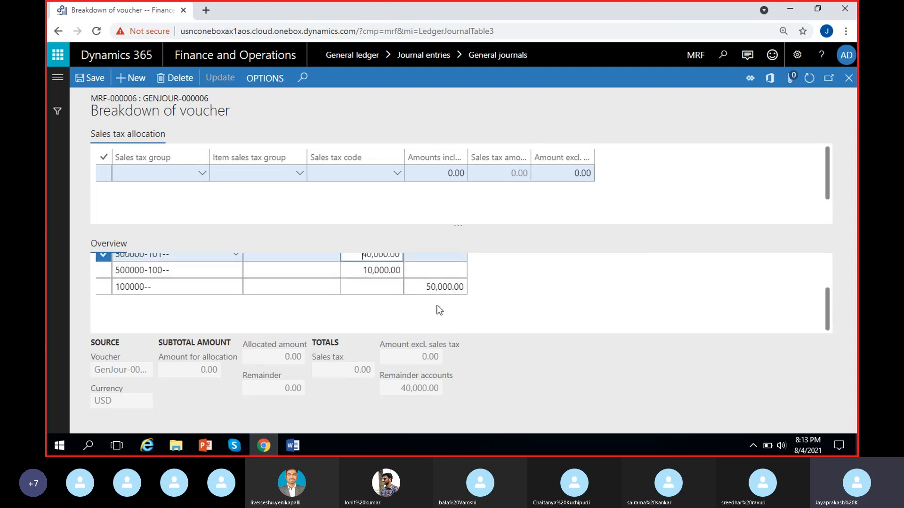
scroll(445, 313, up, 2)
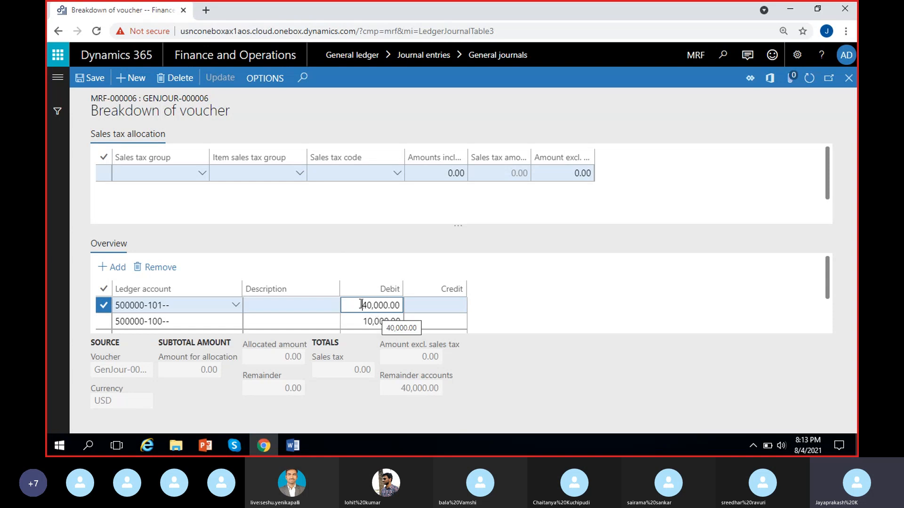
drag(361, 305, 414, 304)
key(BackSpace)
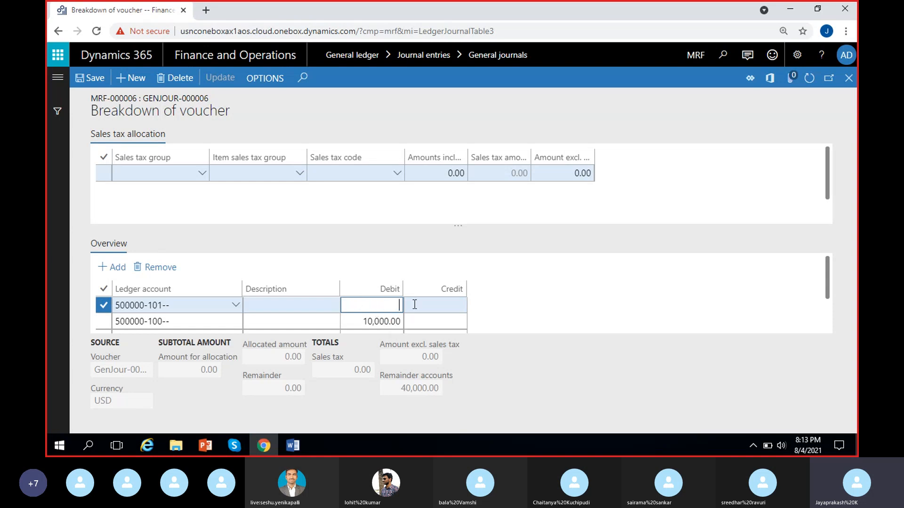
text(20000)
click(534, 293)
scroll(535, 294, down, 2)
scroll(535, 299, up, 2)
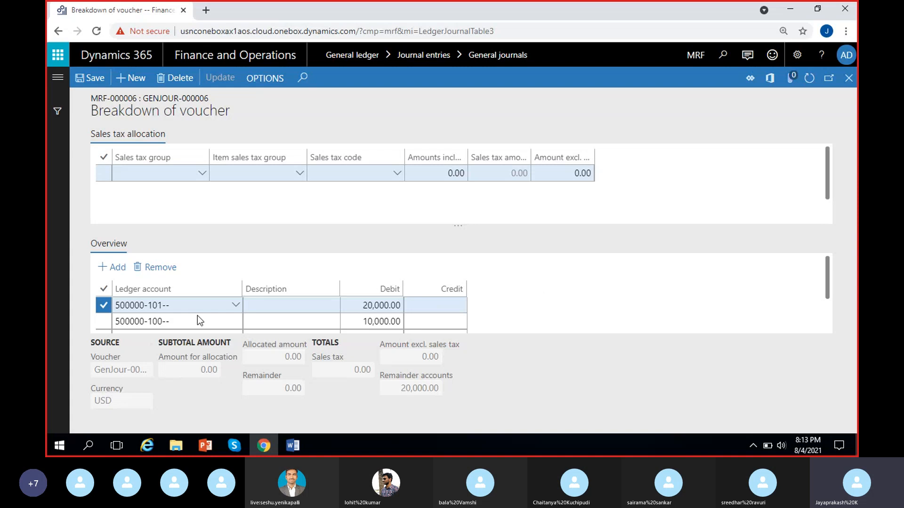
Add another breakdown entry for rent expense account 500000 with MRF_Location 102 Chennai.
click(119, 267)
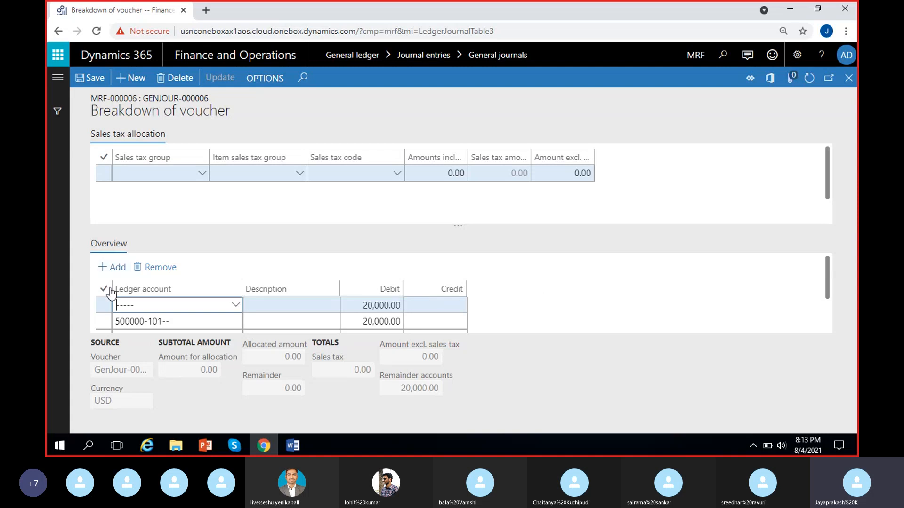
click(235, 305)
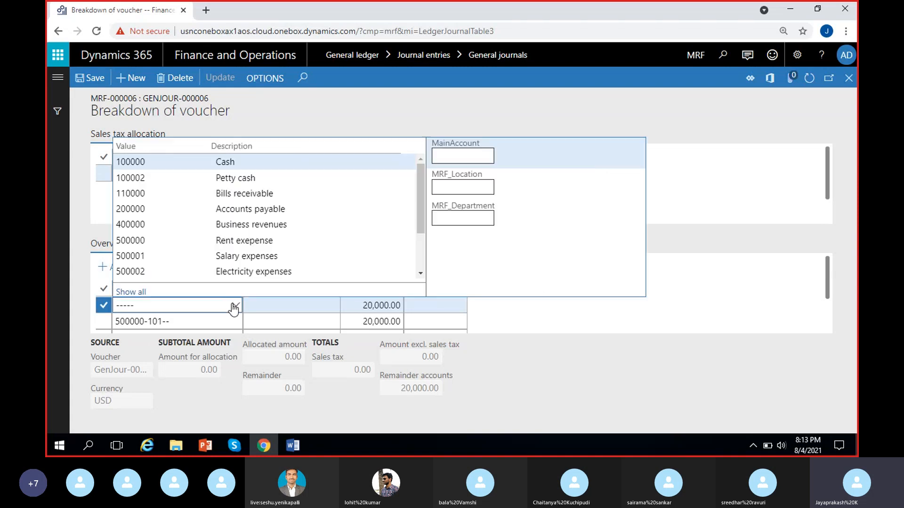
text(5)
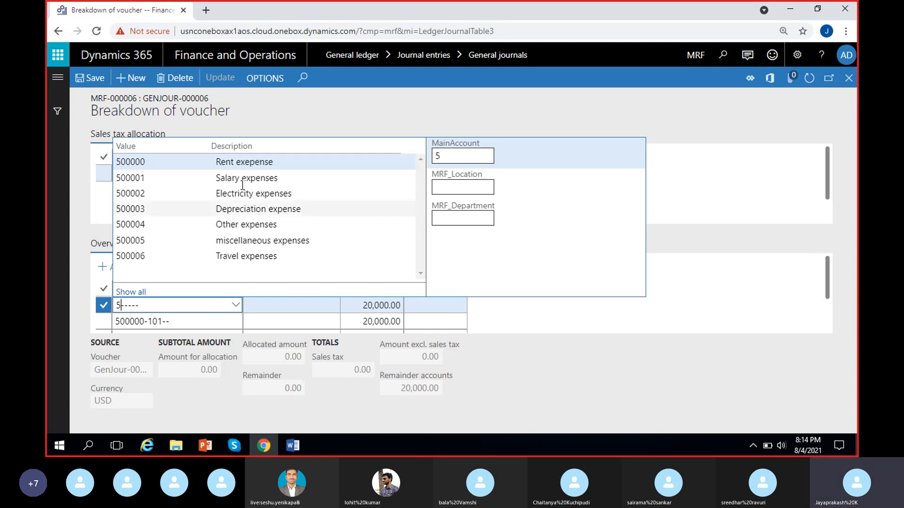
click(256, 160)
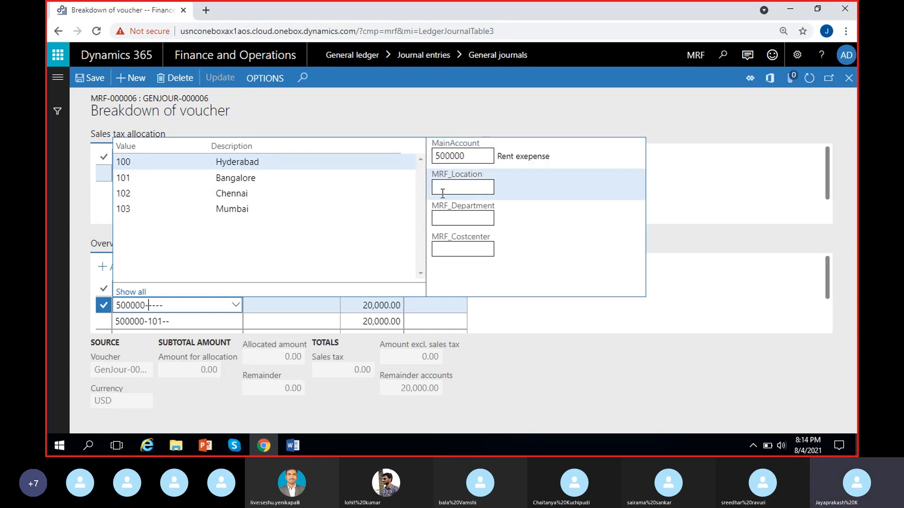
click(233, 194)
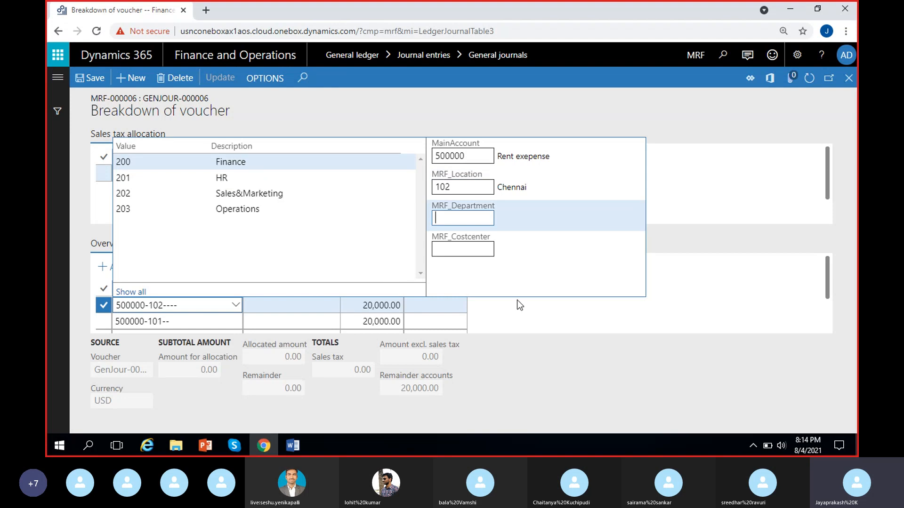
click(527, 313)
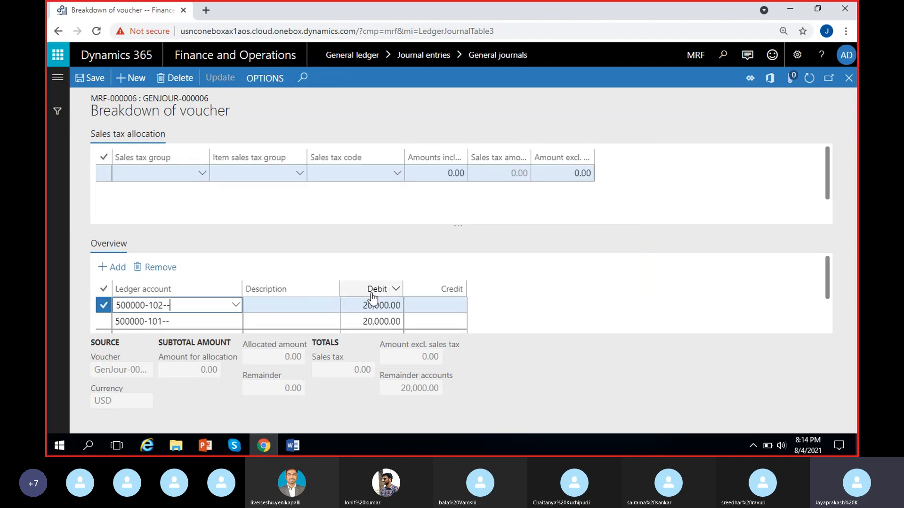
Set the debit of the location 102 rent expense entry to 10,000 and review the breakdown entries.
click(359, 307)
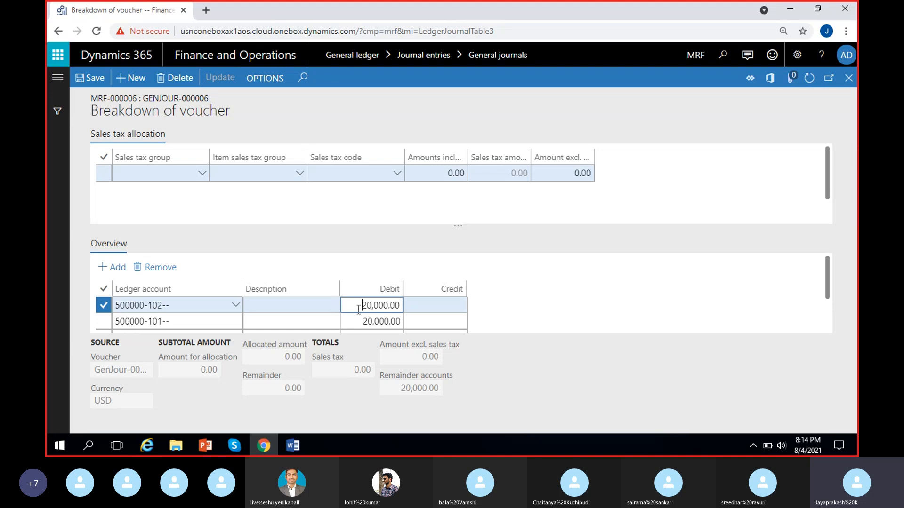
key(Delete)
key(Delete)
key(Delete)
key(Delete)
key(Delete)
key(Delete)
key(Delete)
key(Delete)
text(10000)
click(543, 301)
scroll(546, 294, down, 2)
scroll(541, 295, up, 2)
scroll(540, 289, down, 2)
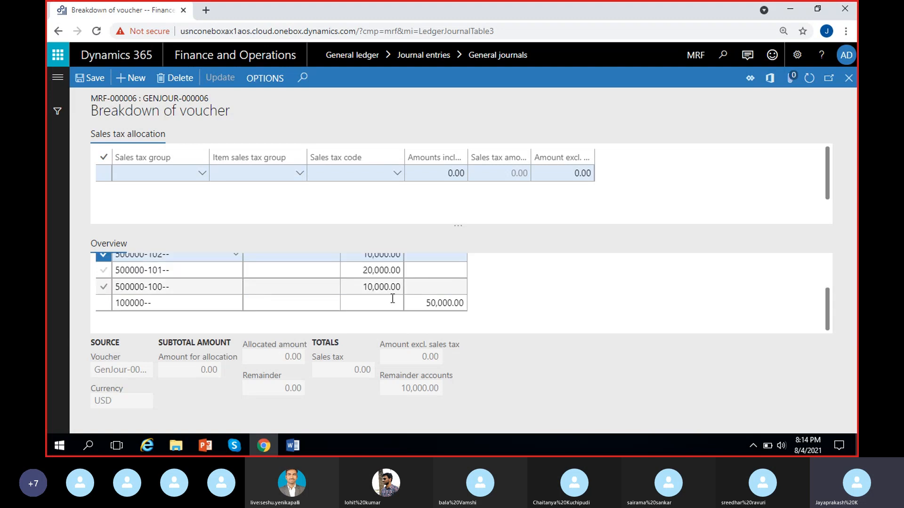
scroll(516, 298, up, 2)
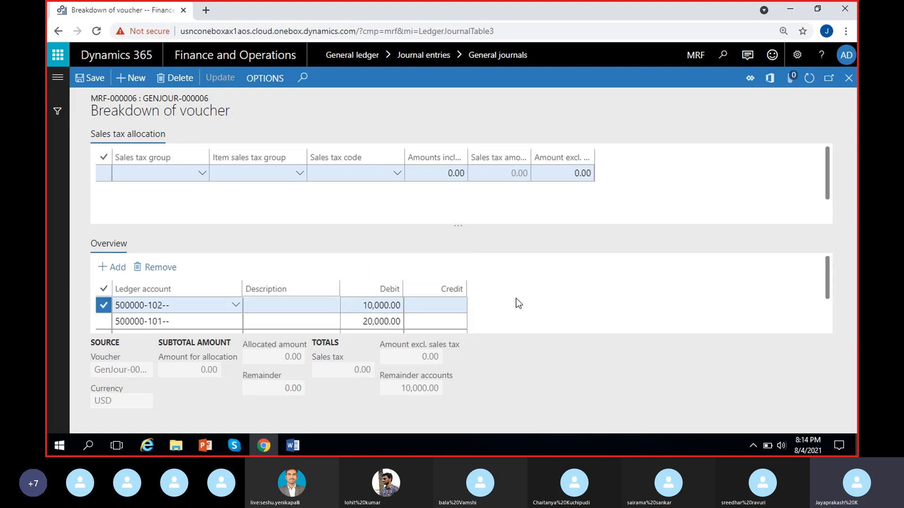
Add a rent expense 500000 entry for MRF_Location 103 Mumbai with a 10,000 debit and check the split against the cash credit.
click(122, 270)
click(235, 309)
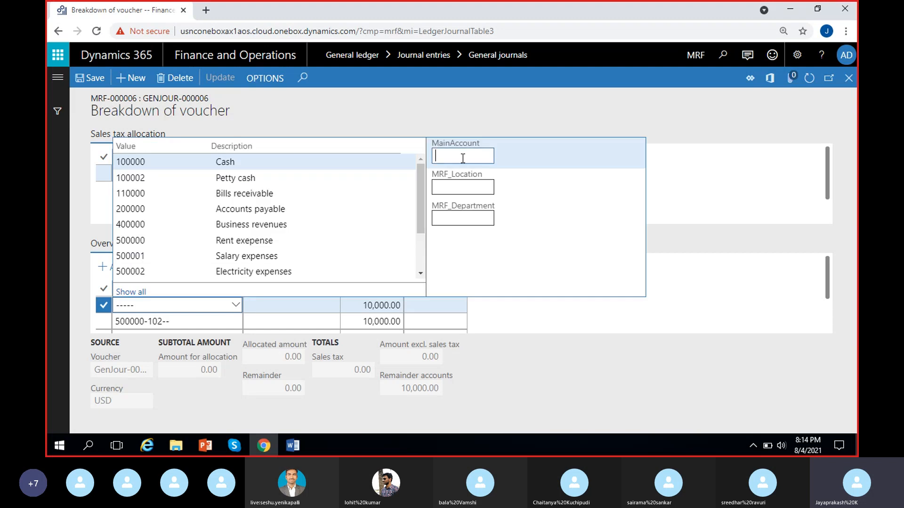
click(186, 243)
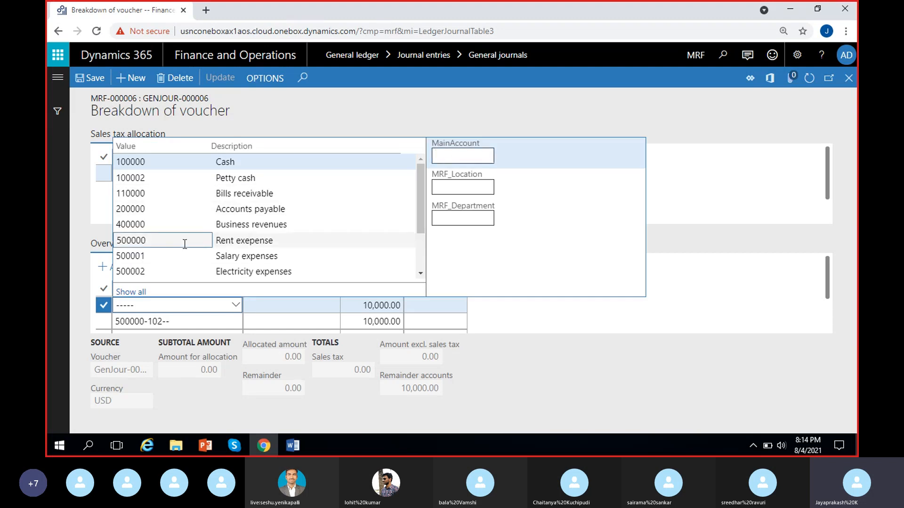
click(268, 208)
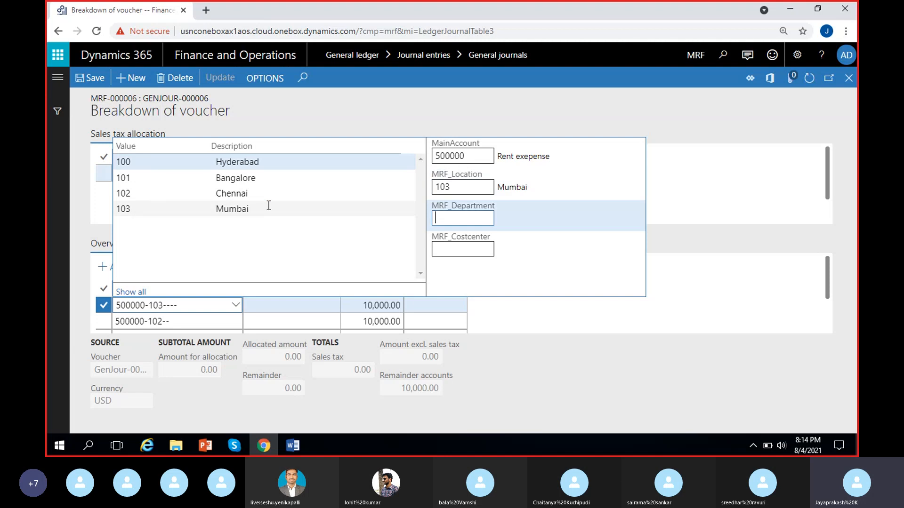
click(530, 306)
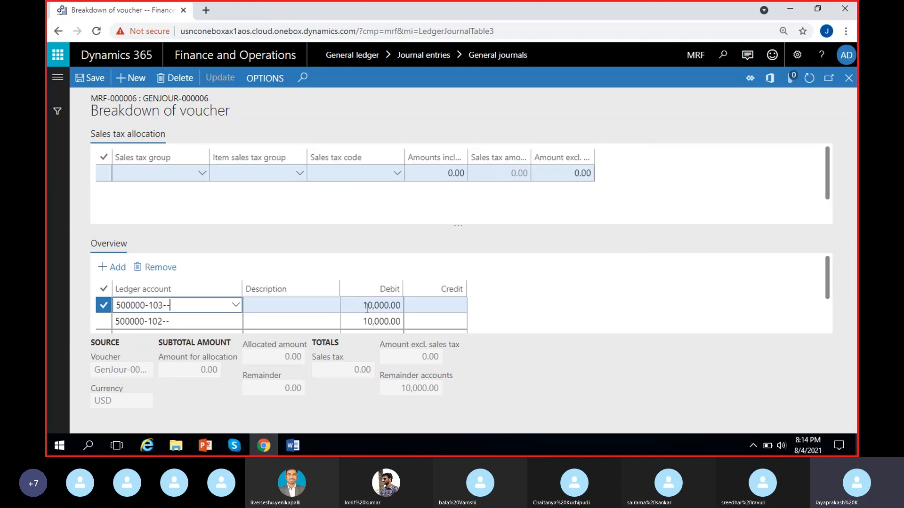
click(363, 306)
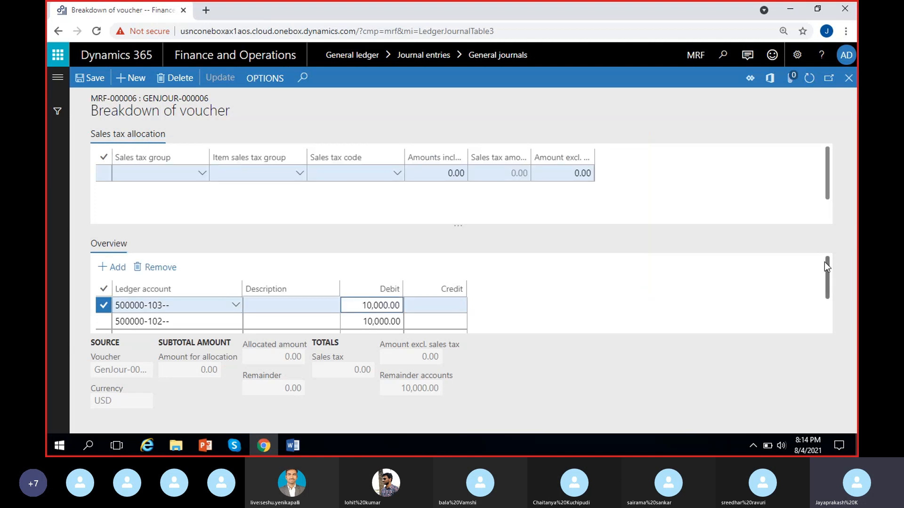
drag(826, 267, 829, 301)
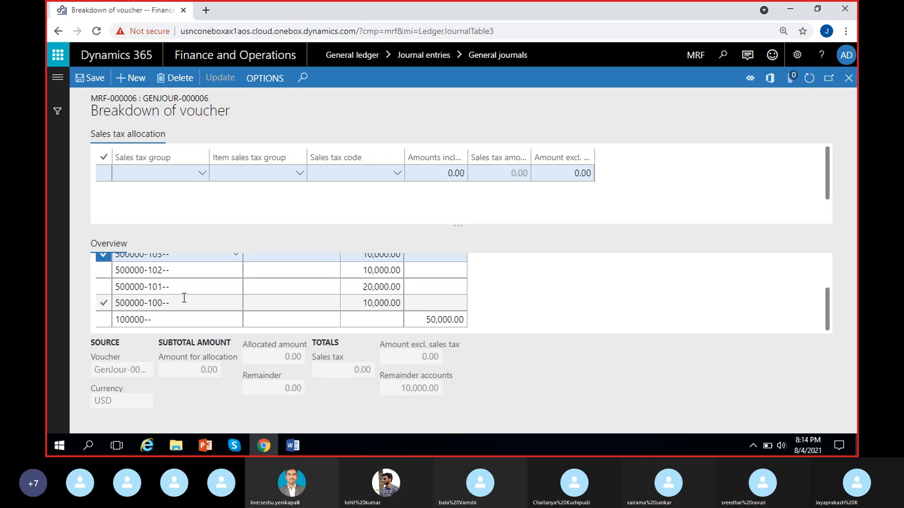
click(441, 321)
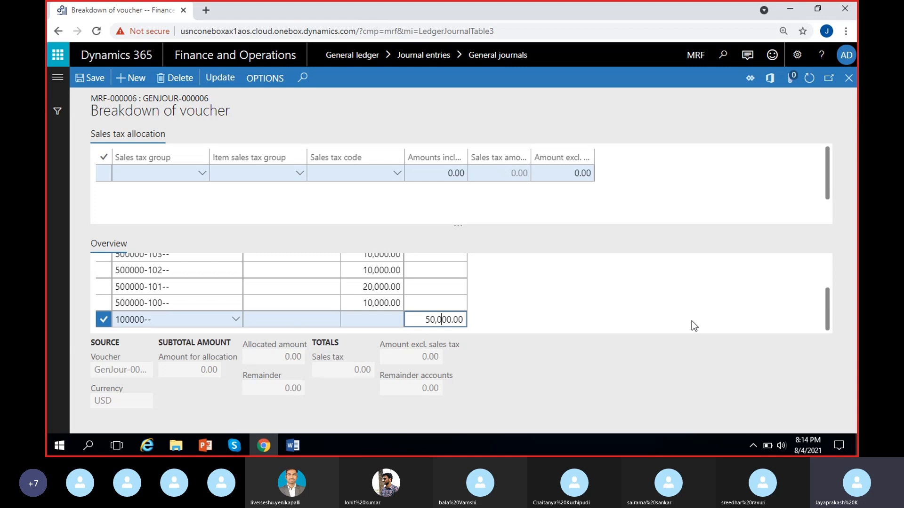
Try a 9,000 debit on the location 100 rent expense entry and check whether the breakdown can be updated.
click(829, 302)
drag(829, 305, 827, 297)
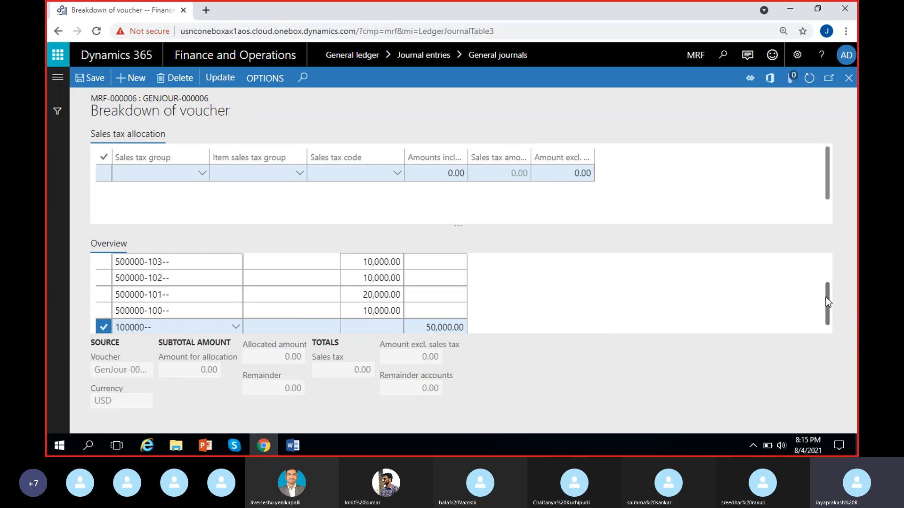
scroll(824, 297, down, 1)
click(361, 304)
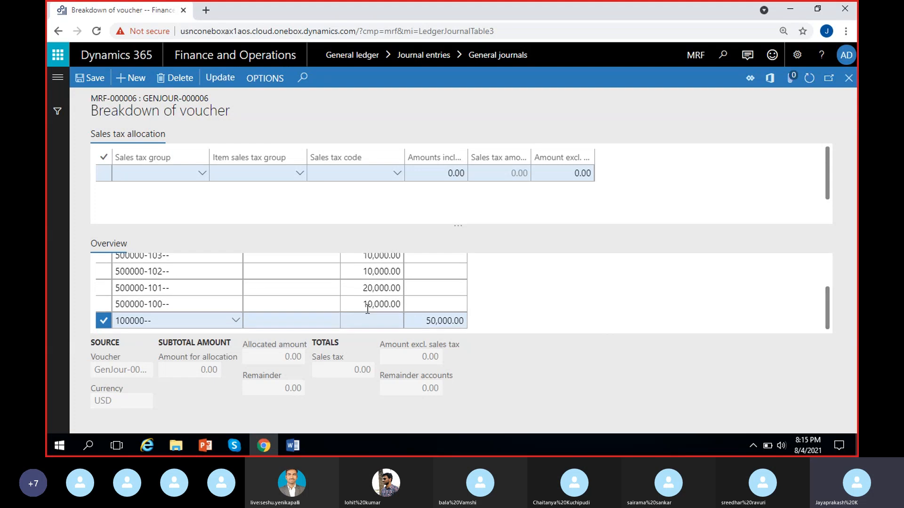
drag(368, 304, 400, 304)
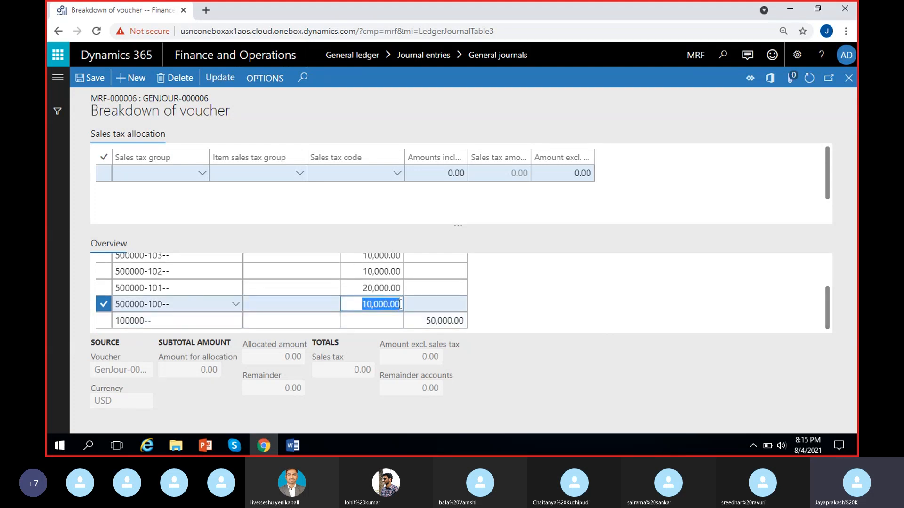
text(9000)
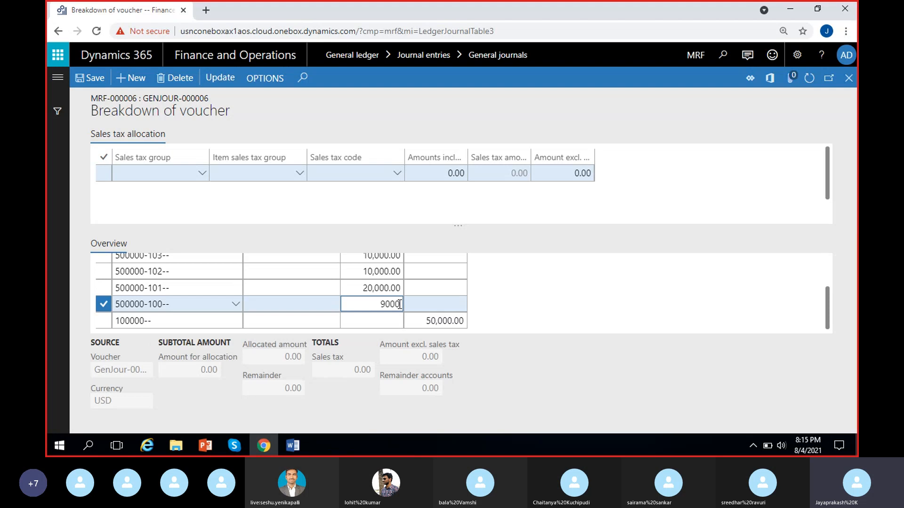
click(229, 79)
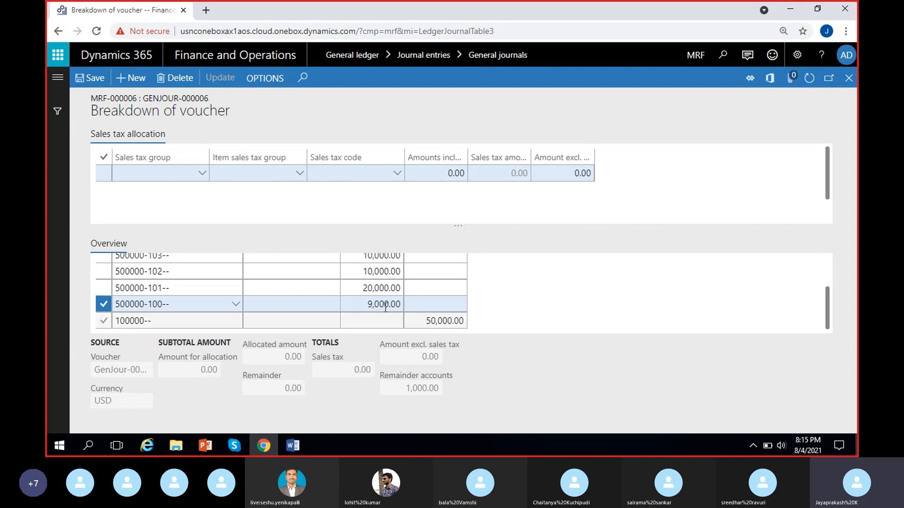
scroll(413, 315, down, 3)
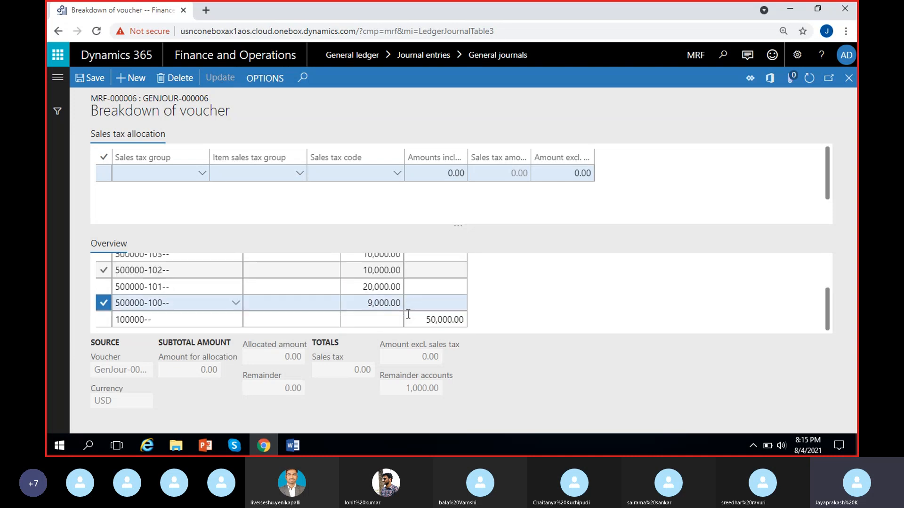
click(428, 321)
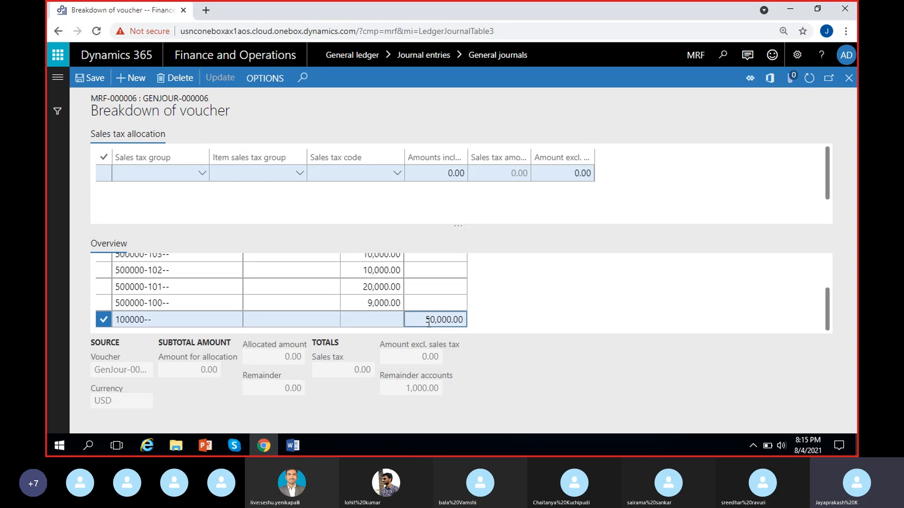
Try a 10,000 debit on the location 100 rent expense entry and compare it with the other breakdown entries.
click(362, 305)
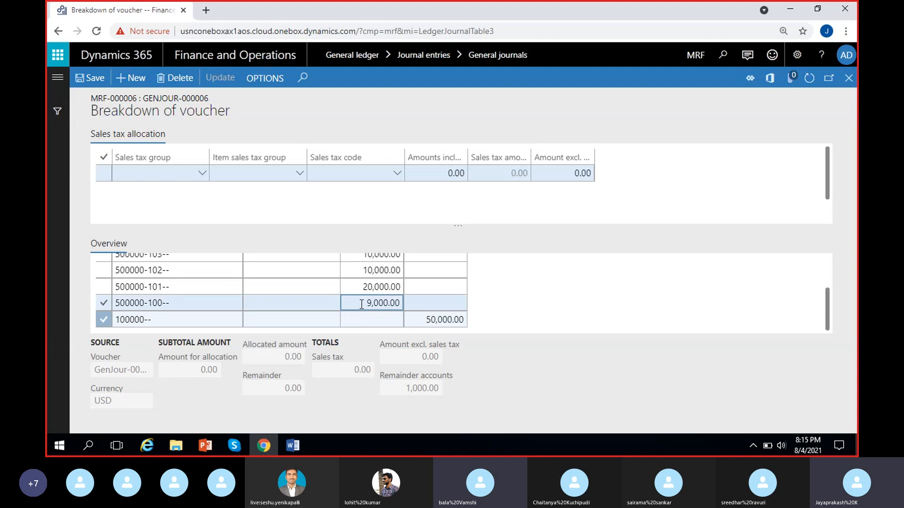
drag(355, 304, 460, 296)
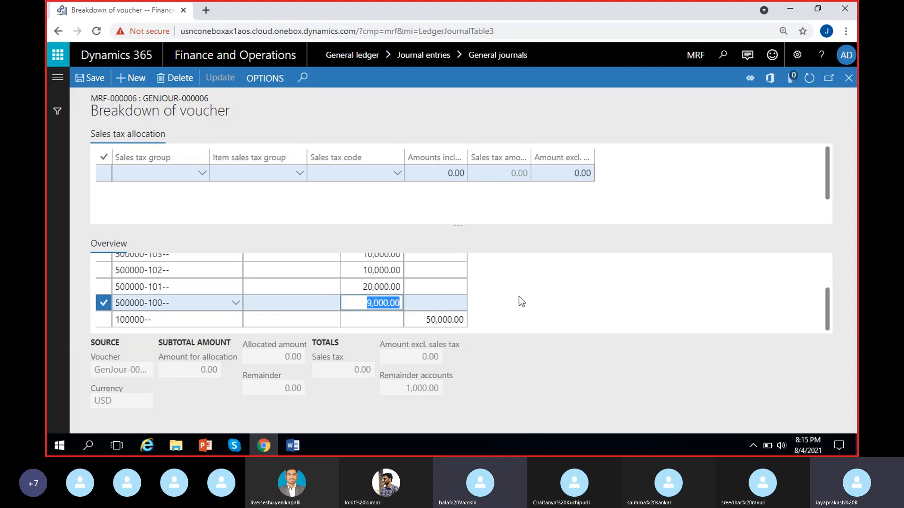
text(1000)
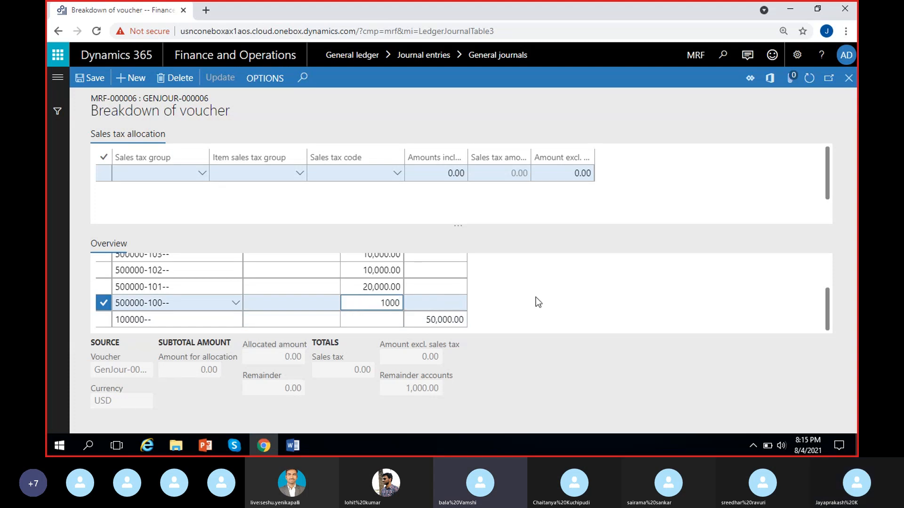
text(0)
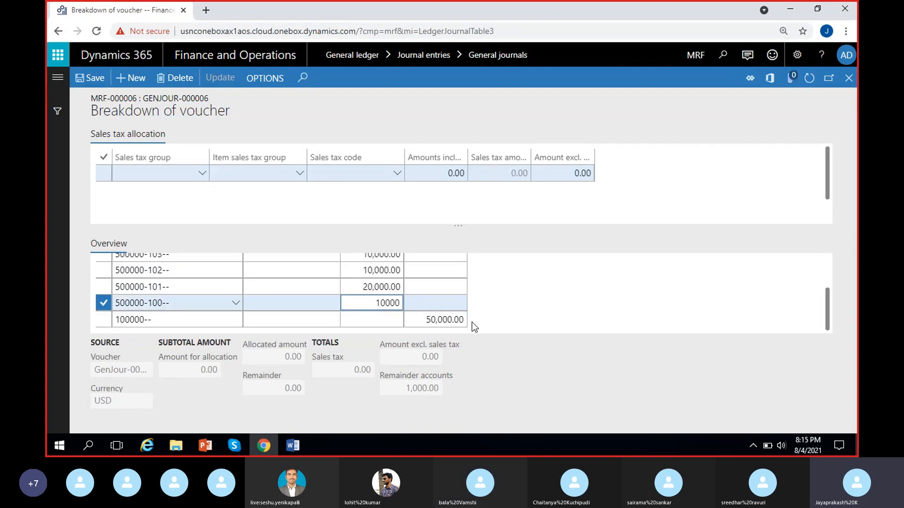
scroll(374, 326, up, 2)
scroll(378, 305, down, 2)
scroll(383, 305, up, 2)
scroll(377, 313, down, 2)
Set the debit of the location 100 rent expense entry back to 9,000 and check whether the breakdown can be updated.
drag(360, 305, 461, 299)
text(9,000)
click(436, 320)
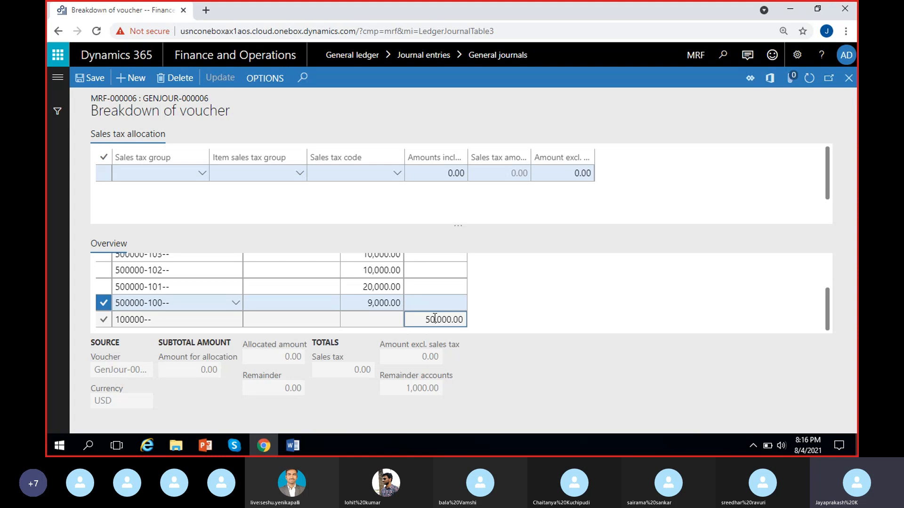
click(389, 303)
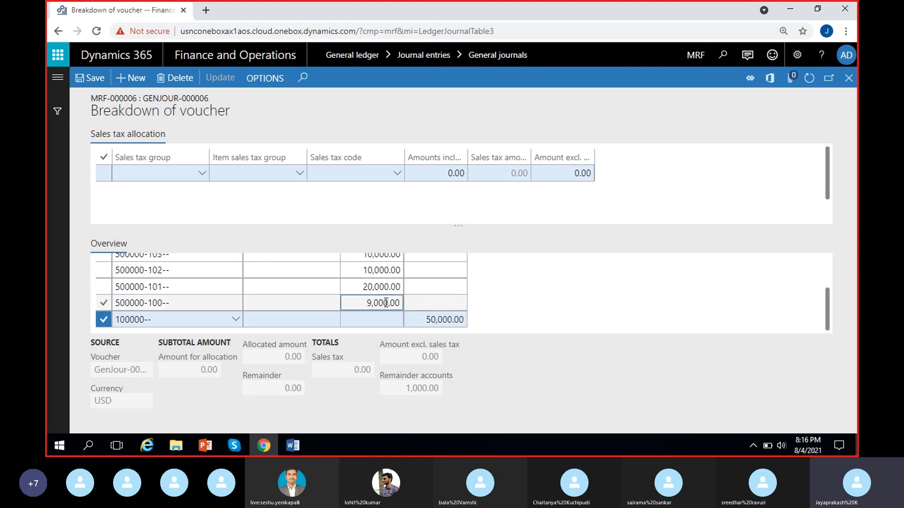
click(226, 81)
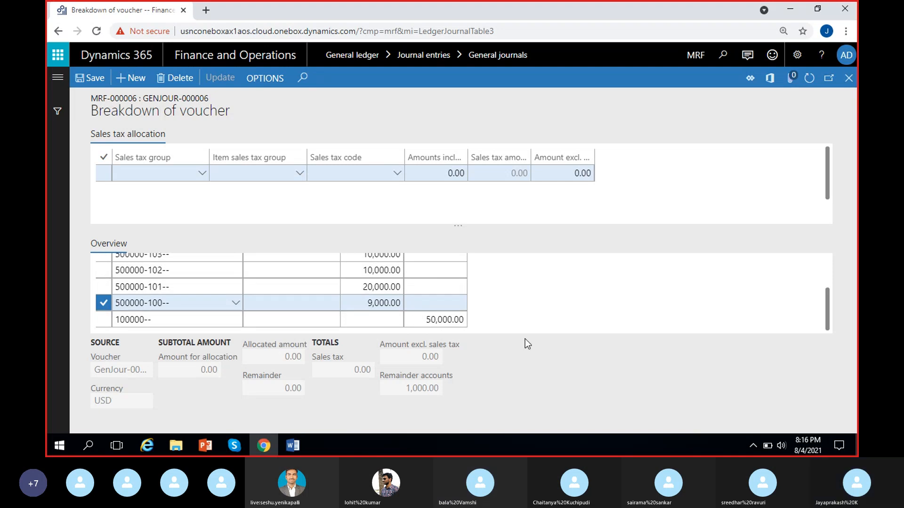
click(367, 302)
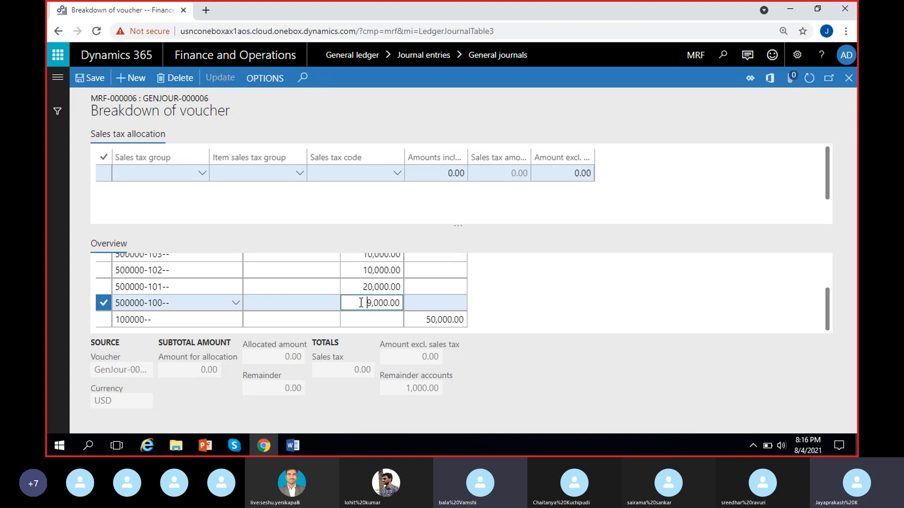
drag(361, 302, 400, 301)
click(549, 302)
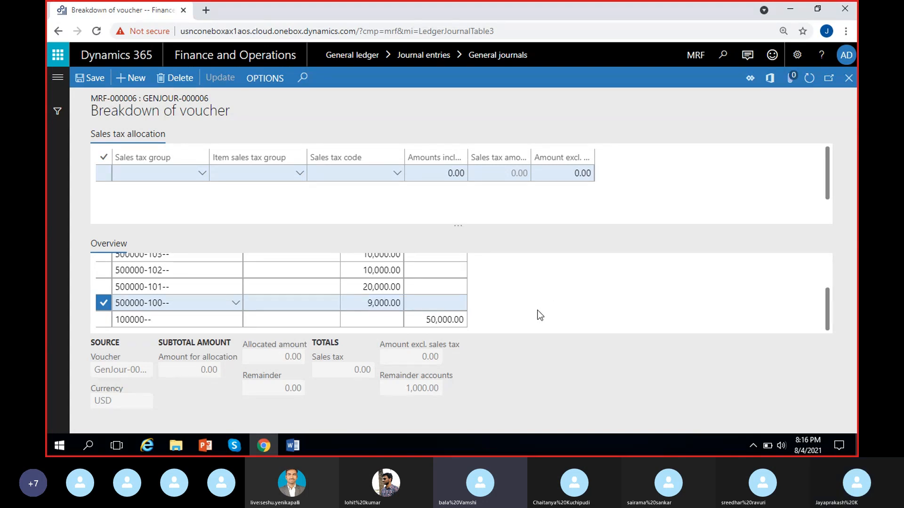
Set the credit of the cash entry 100000 to 49,000 and update the journal voucher with the breakdown.
click(431, 319)
drag(427, 319, 536, 324)
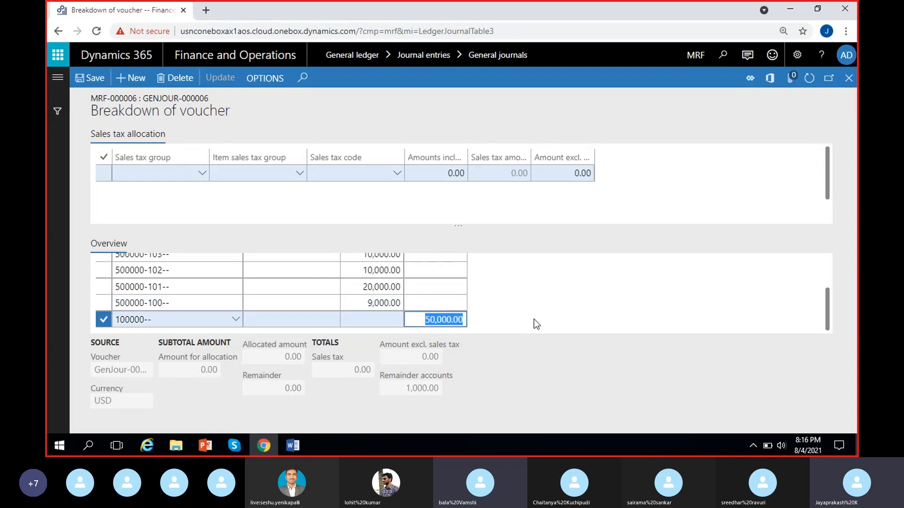
text(49000)
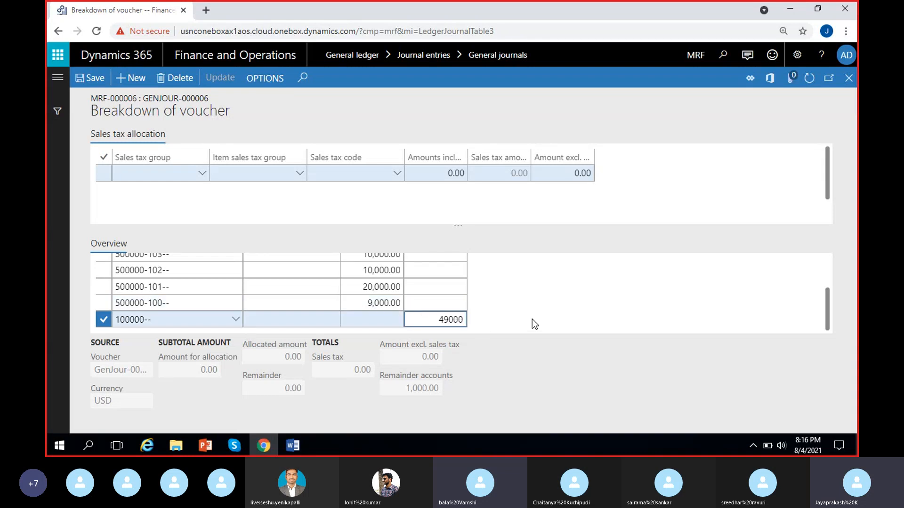
click(532, 319)
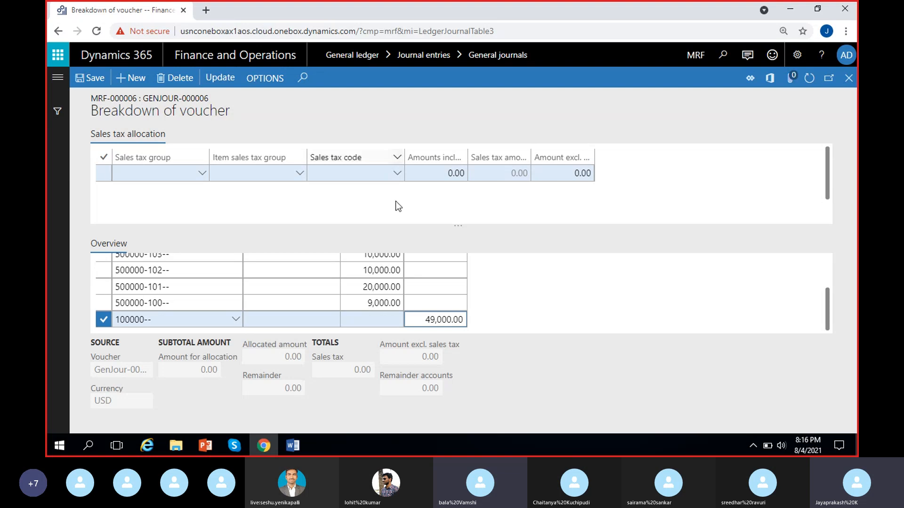
click(555, 302)
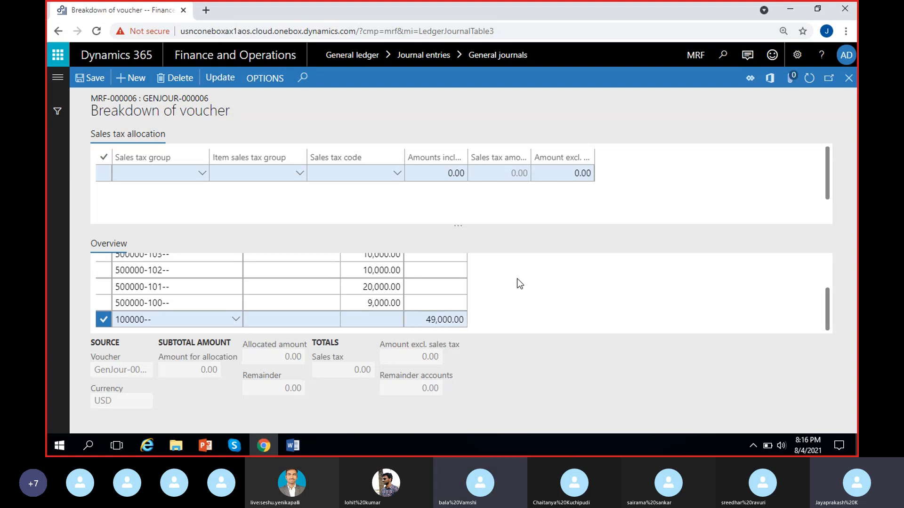
drag(826, 301, 827, 299)
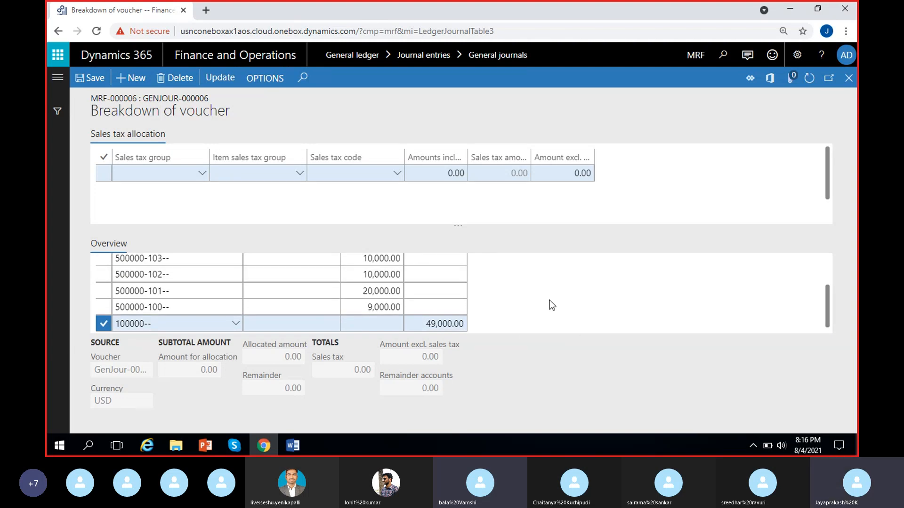
click(221, 79)
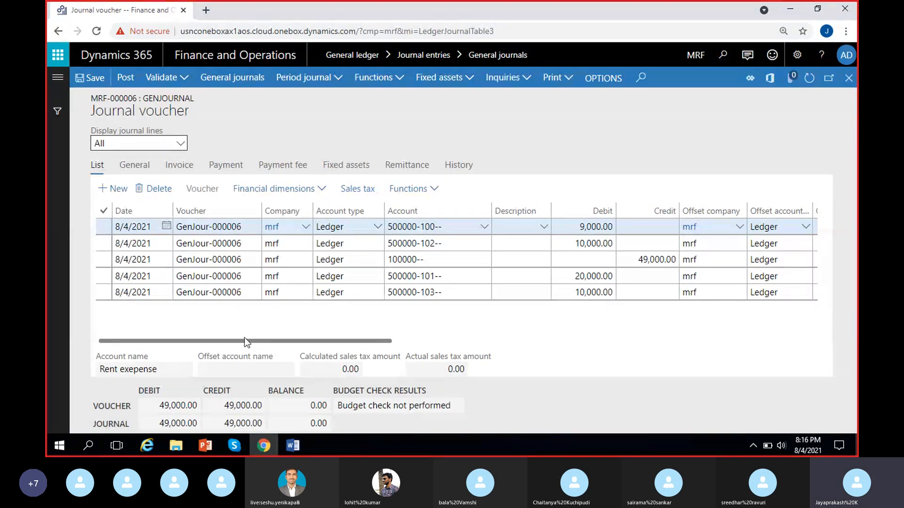
Review the voucher numbers, accounts and amounts of the split journal lines, including the cash credit line.
drag(243, 227, 209, 228)
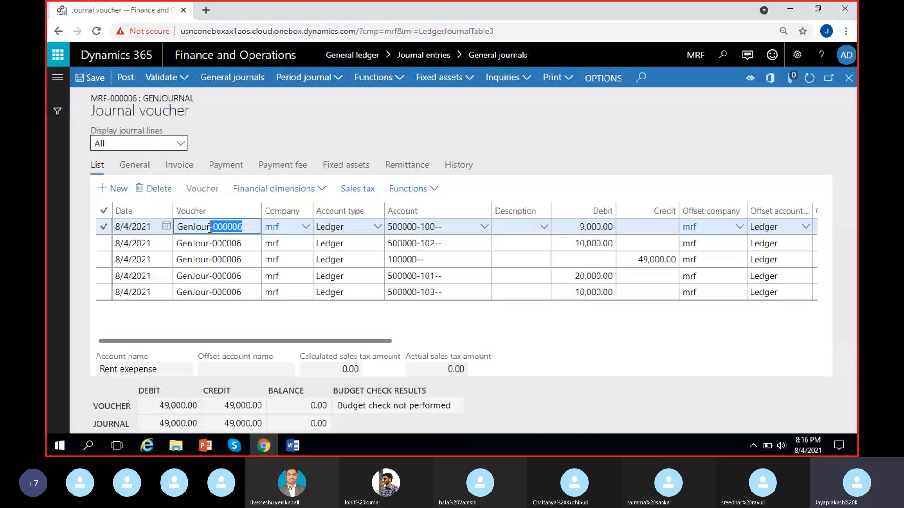
drag(243, 293, 210, 293)
click(314, 338)
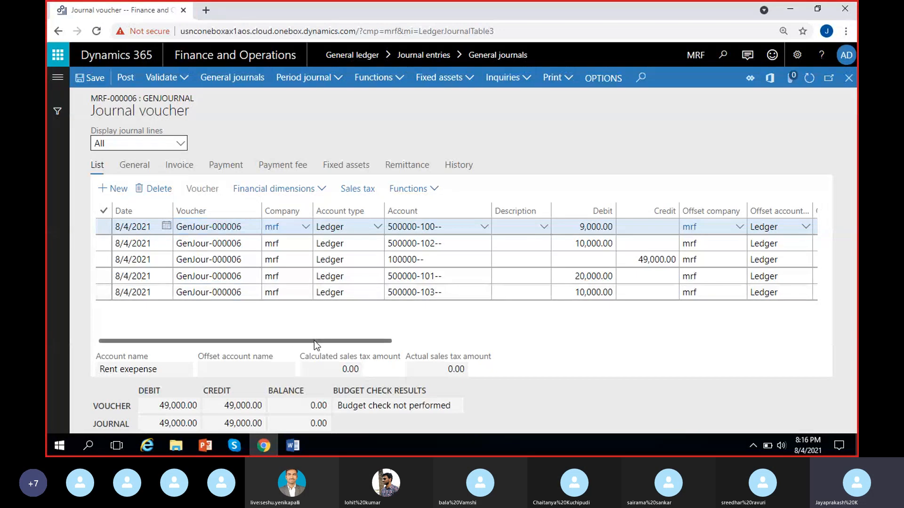
drag(315, 341, 357, 343)
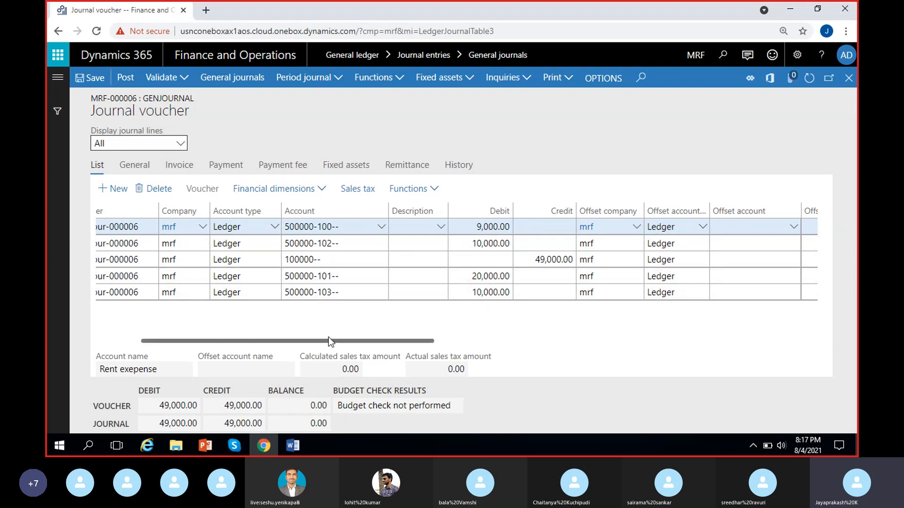
click(548, 260)
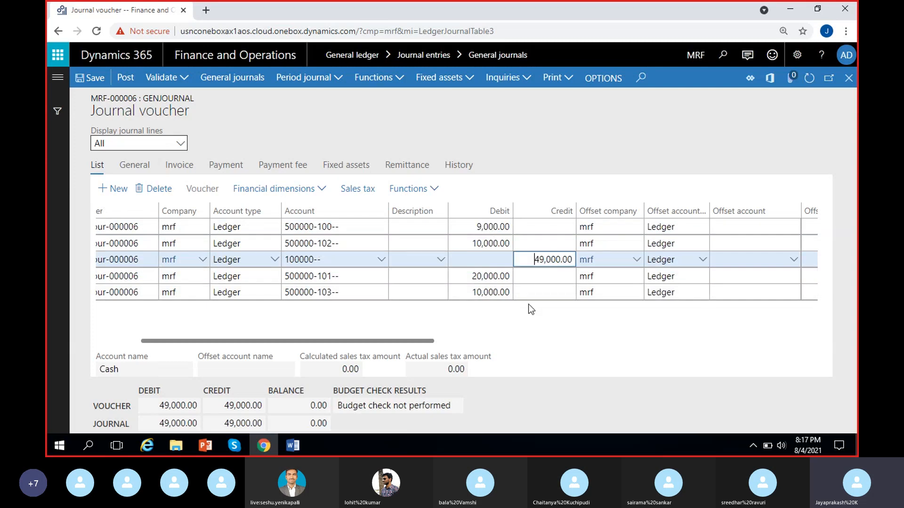
click(541, 323)
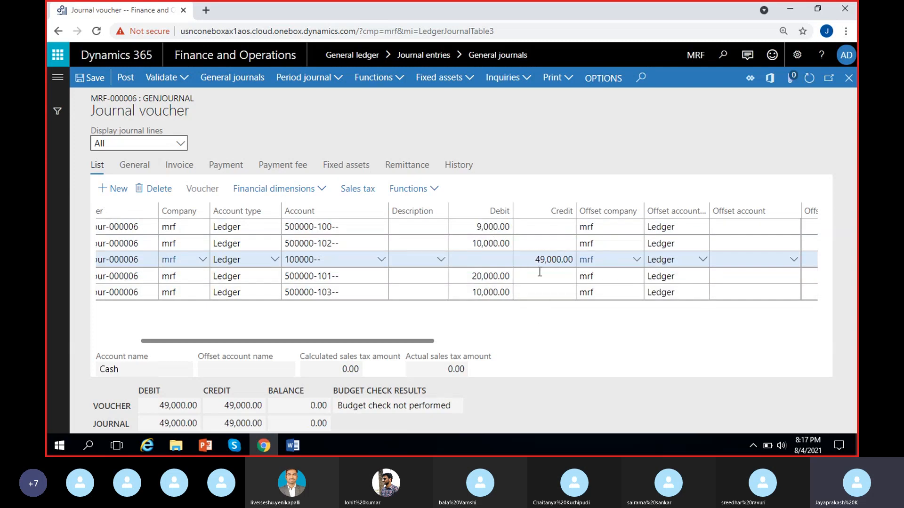
drag(431, 341, 369, 341)
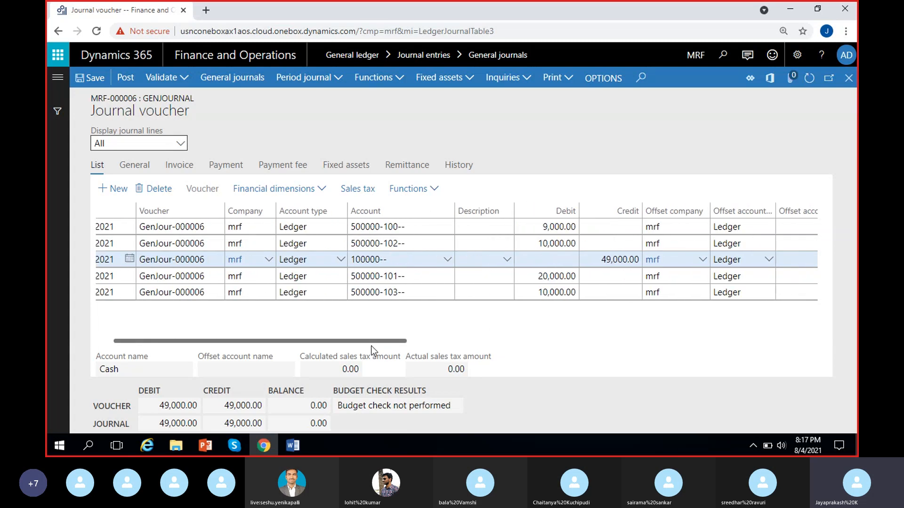
click(428, 260)
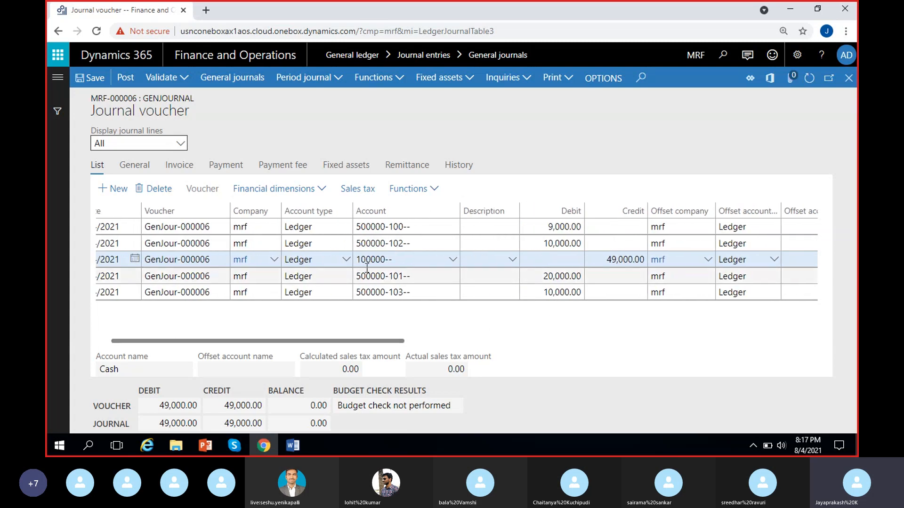
click(611, 260)
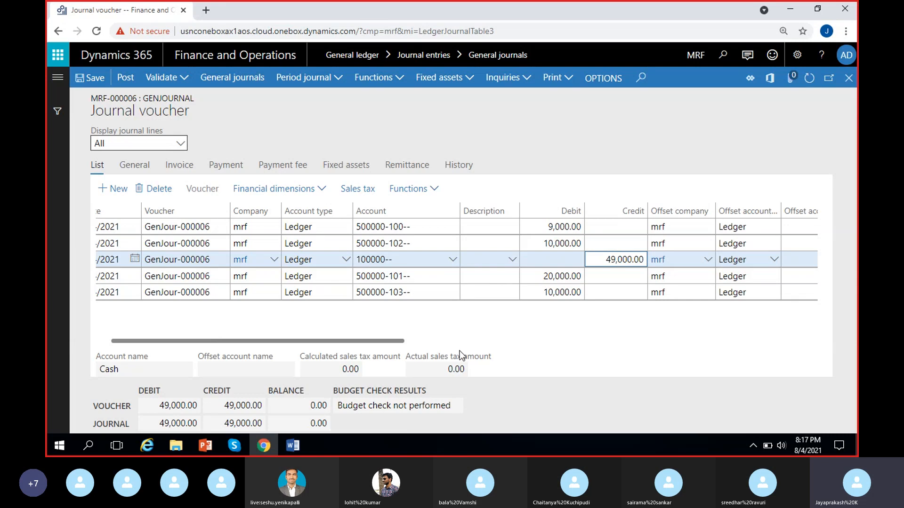
drag(378, 340, 366, 340)
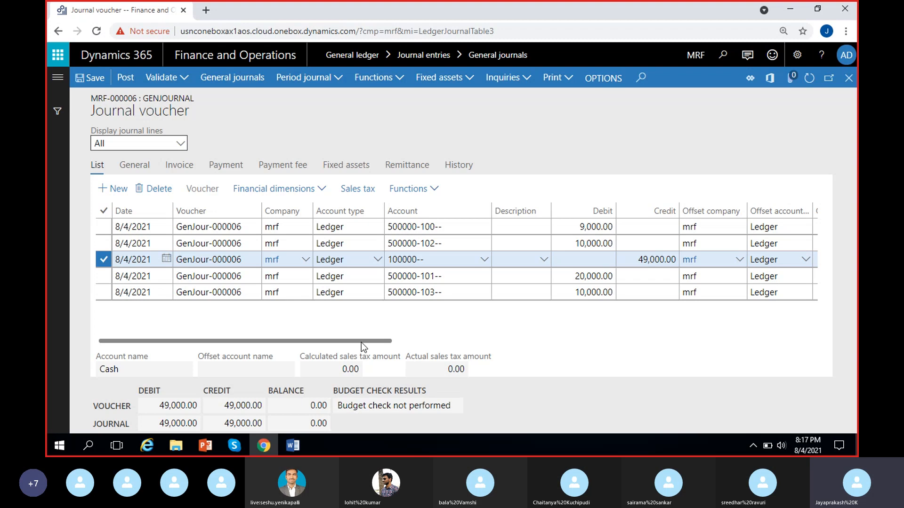
Check the voucher's debit, credit and balance totals against the journal lines.
click(174, 407)
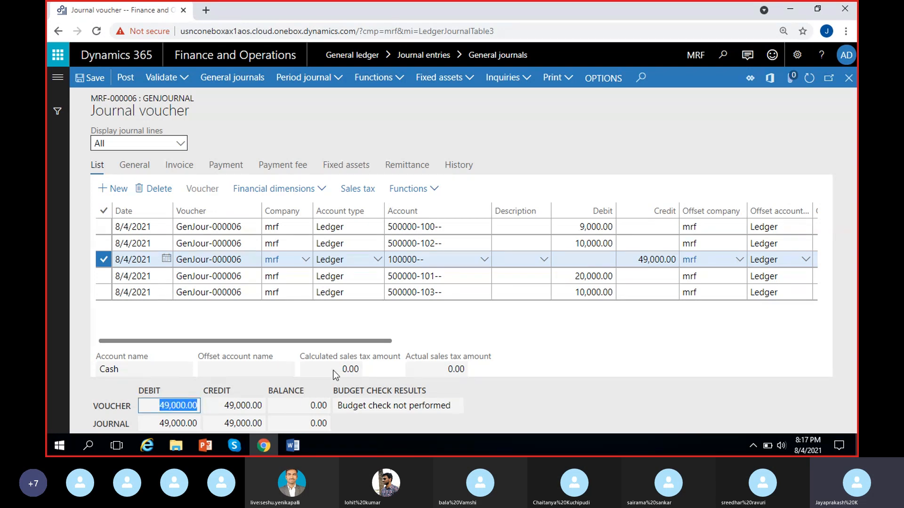
click(235, 405)
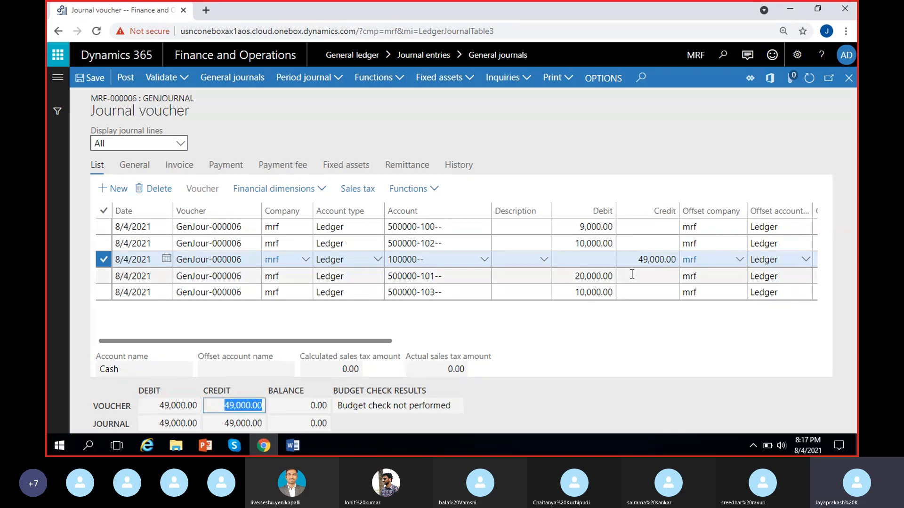
click(307, 406)
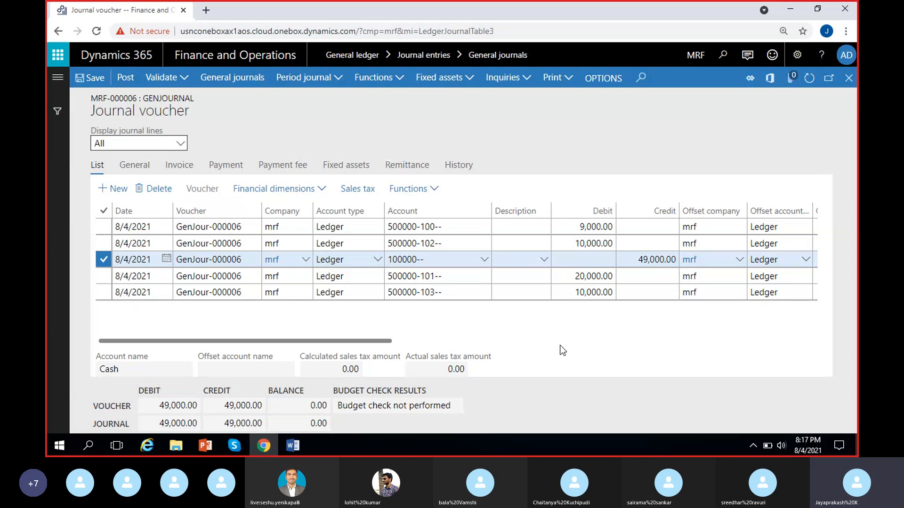
click(308, 407)
click(578, 358)
scroll(343, 314, right, 2)
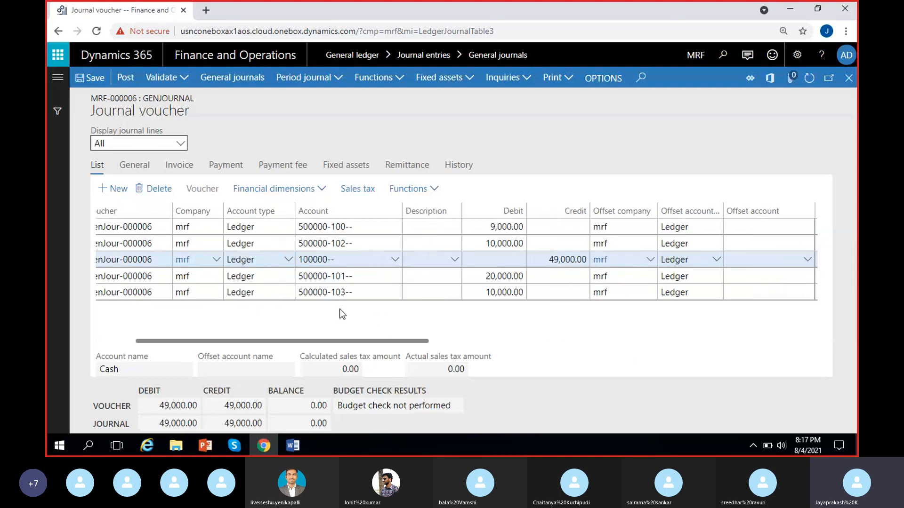
scroll(342, 314, left, 2)
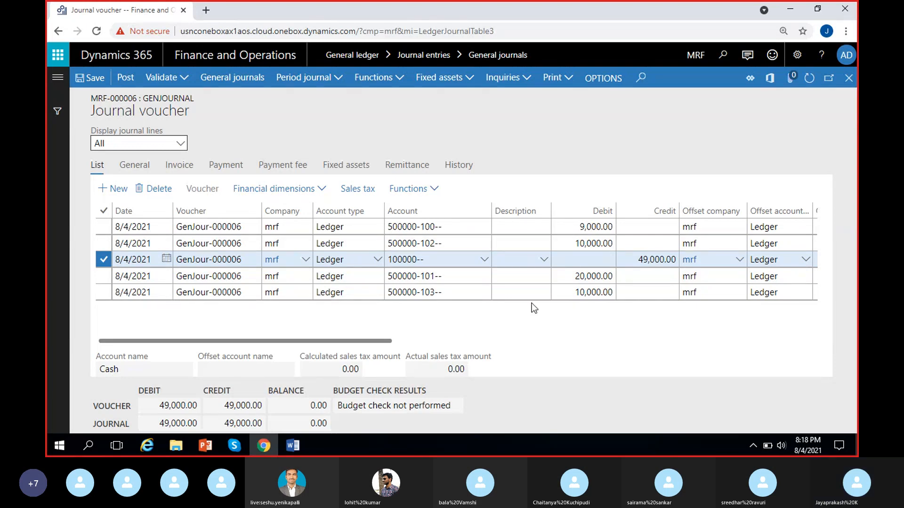
Validate the rent expense journal, read the validation messages and post the journal.
click(184, 80)
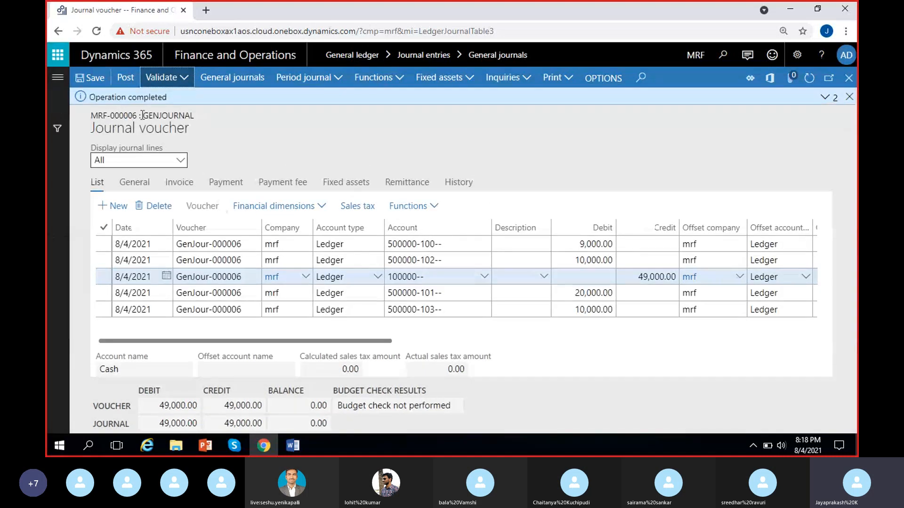
click(823, 100)
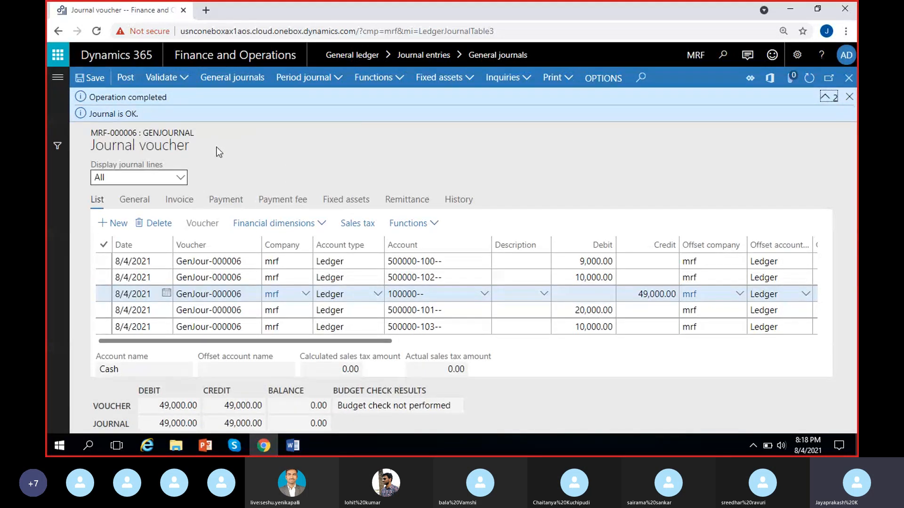
click(119, 83)
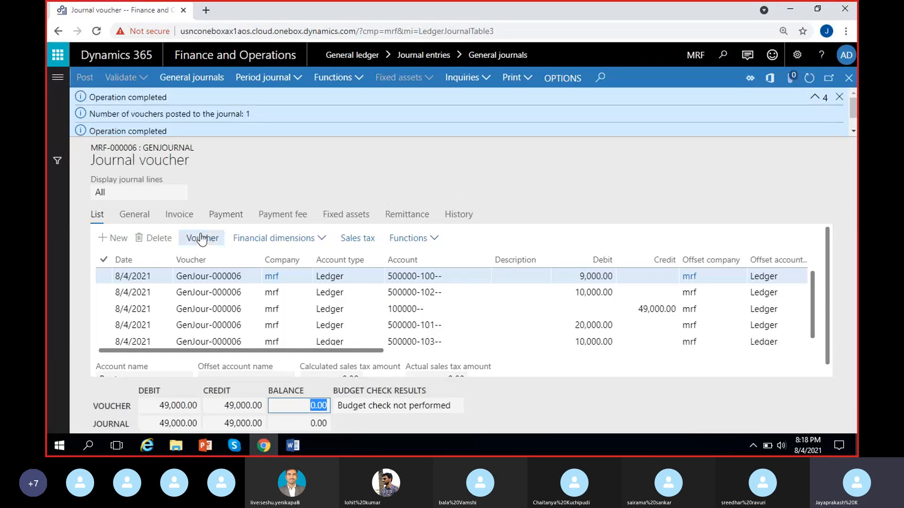
Open the voucher transactions of the posted rent expense journal and review the ledger accounts and transaction amounts.
click(227, 293)
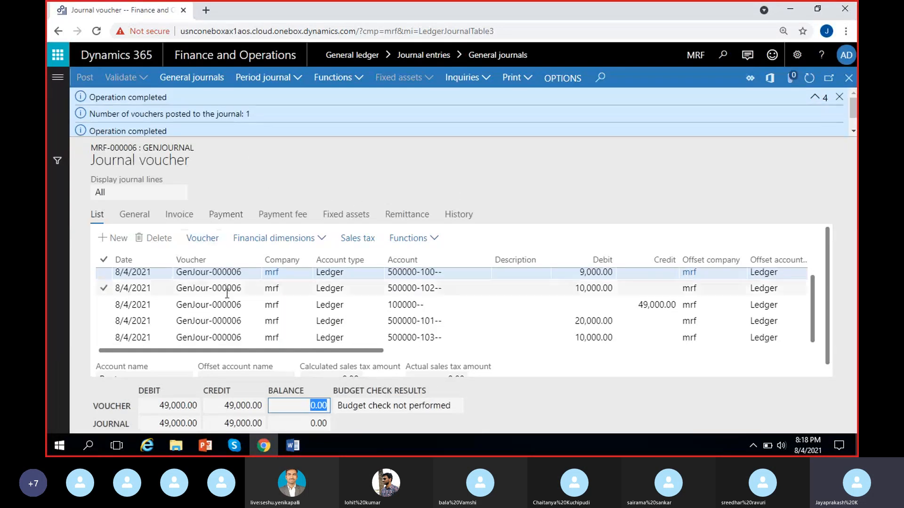
click(206, 246)
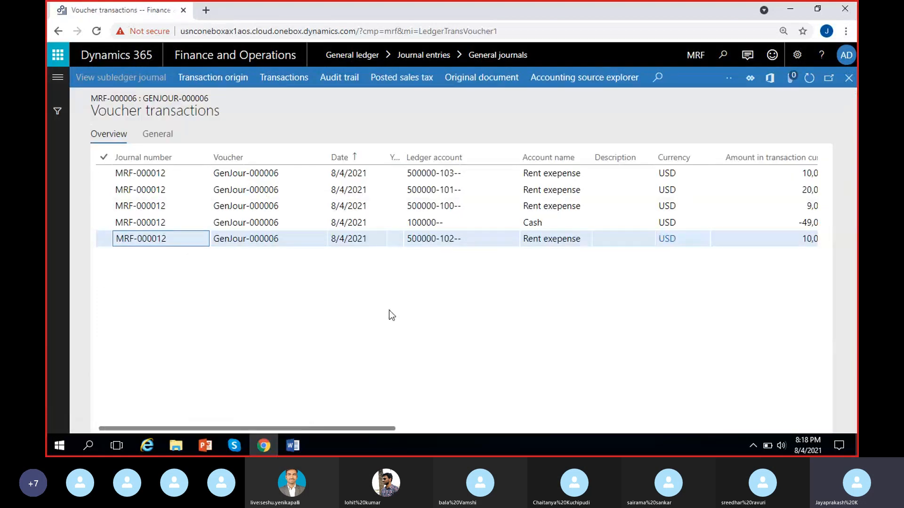
scroll(390, 309, right, 2)
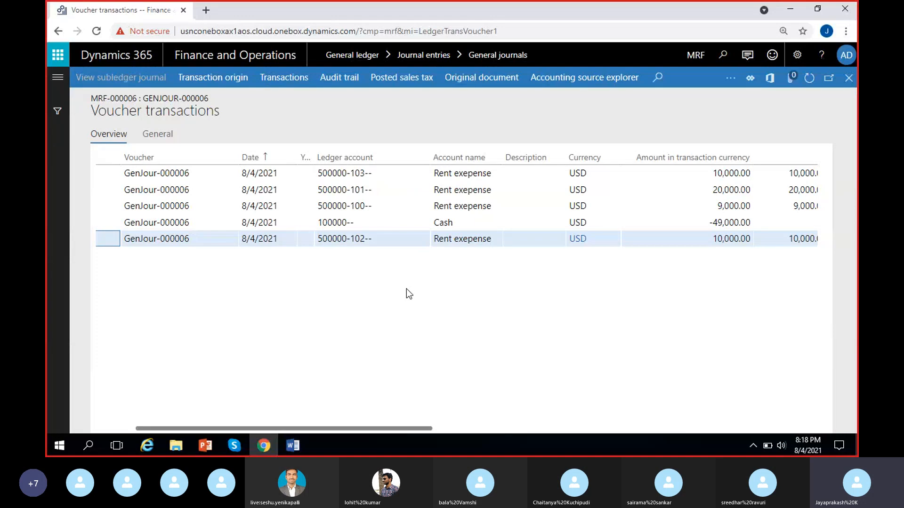
Compare the ledger accounts with the transaction amounts in the posted voucher, dismiss the posting messages and return to the general journals list.
scroll(454, 325, right, 2)
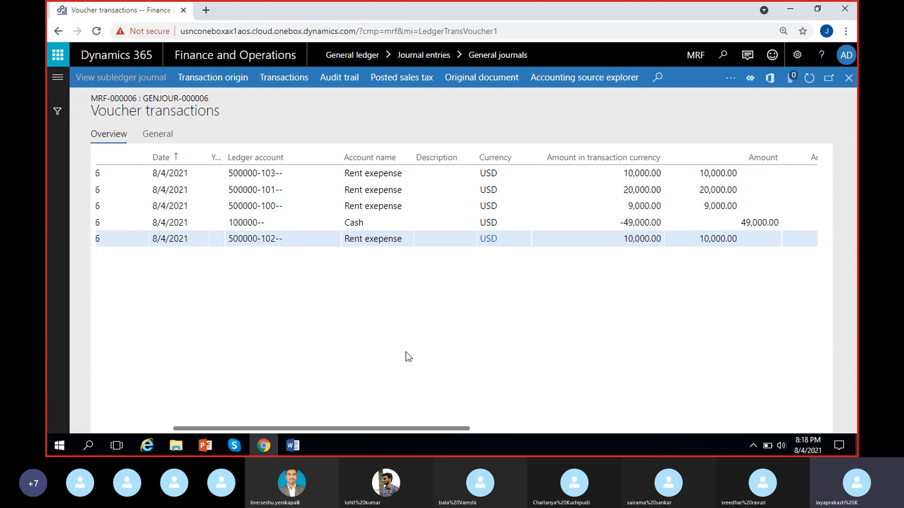
scroll(406, 356, left, 4)
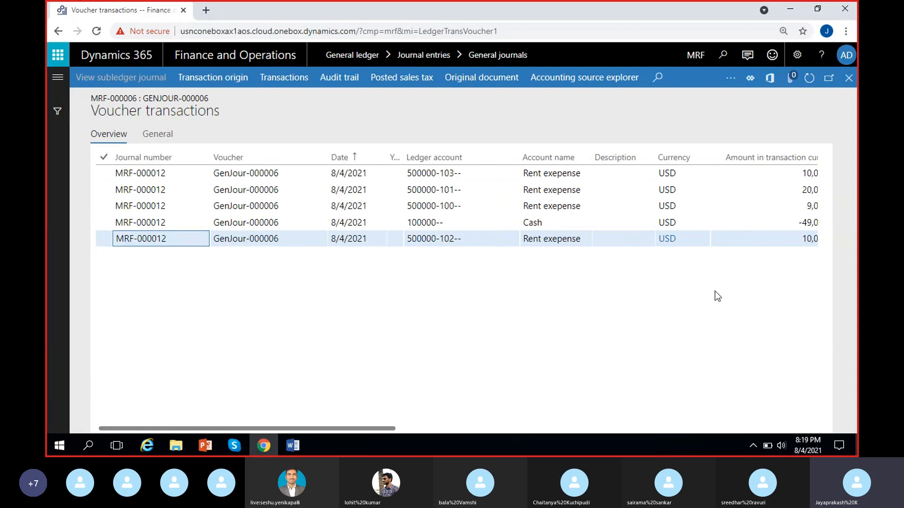
scroll(767, 277, right, 2)
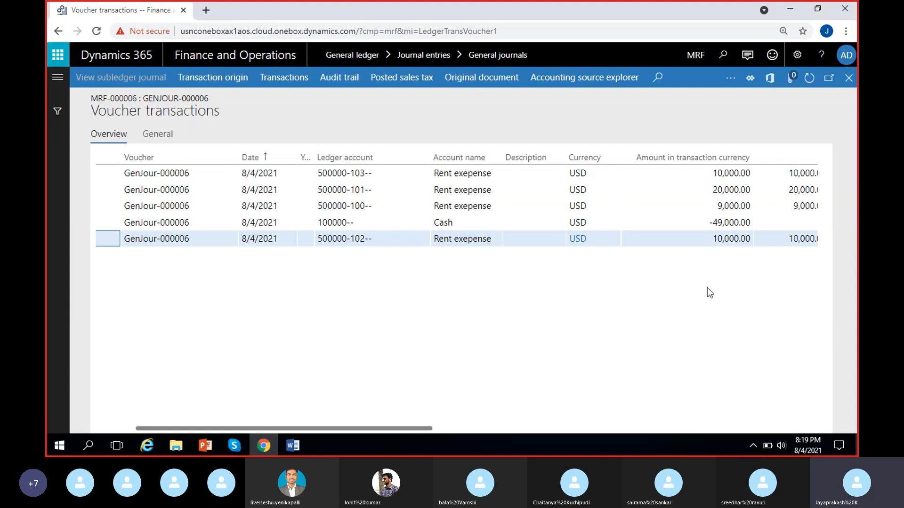
scroll(736, 339, right, 2)
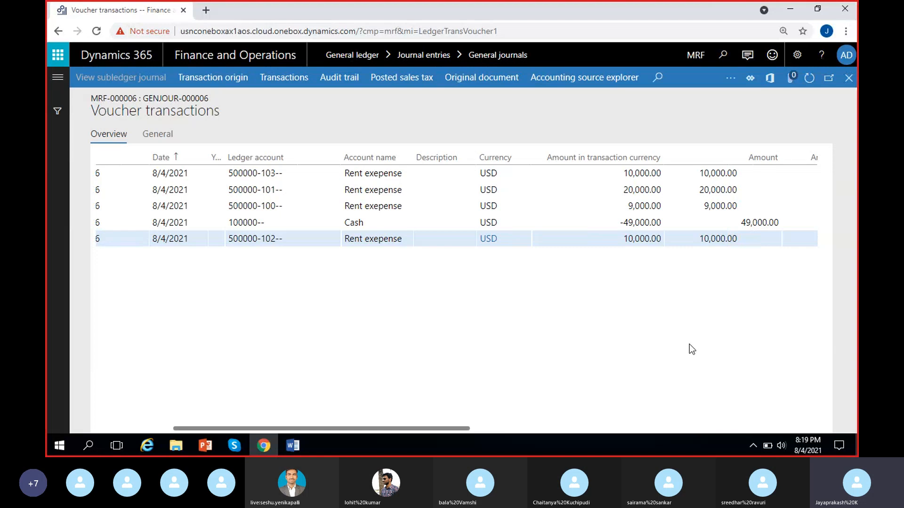
scroll(448, 358, left, 3)
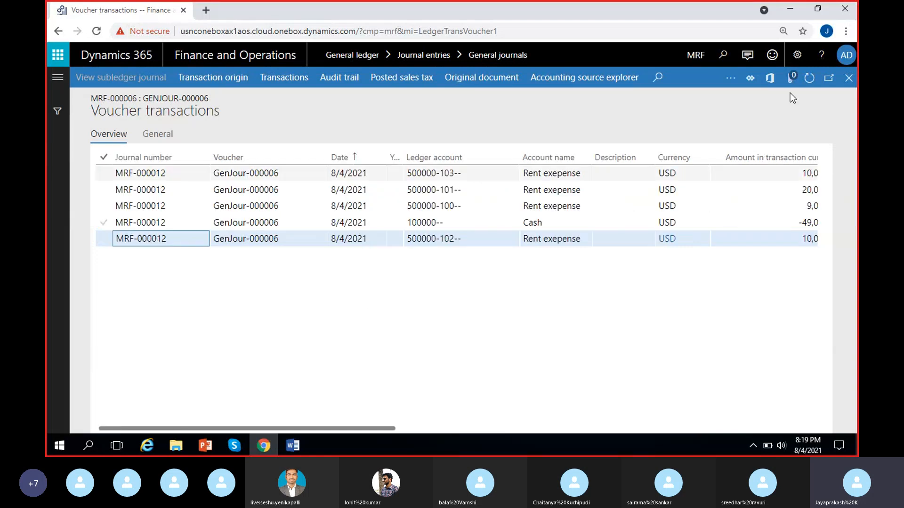
click(848, 78)
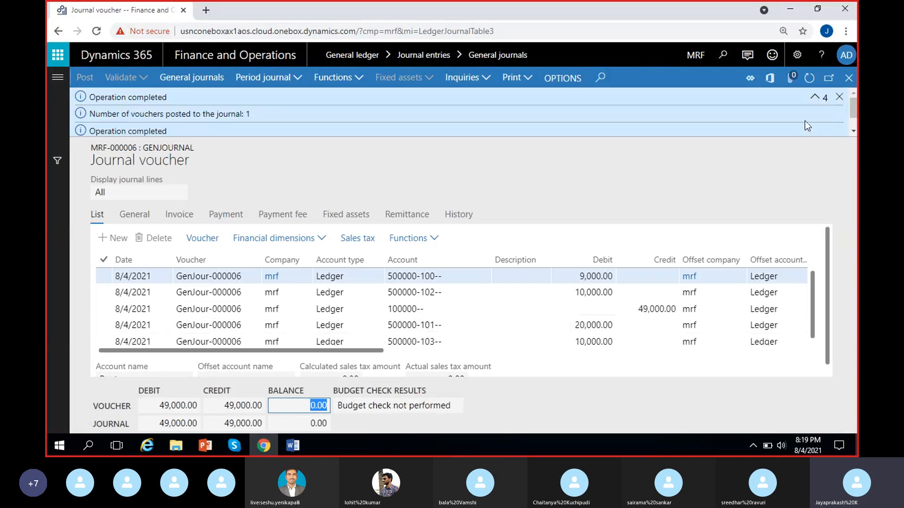
click(840, 98)
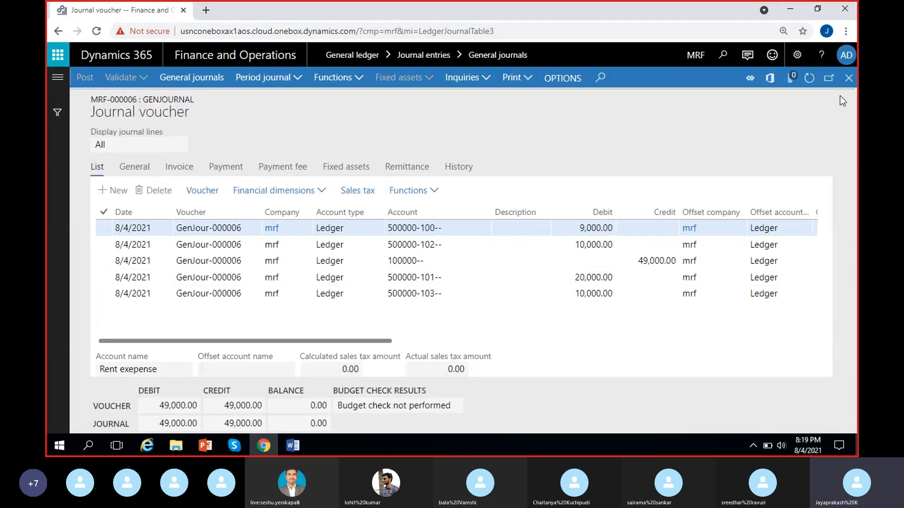
click(501, 399)
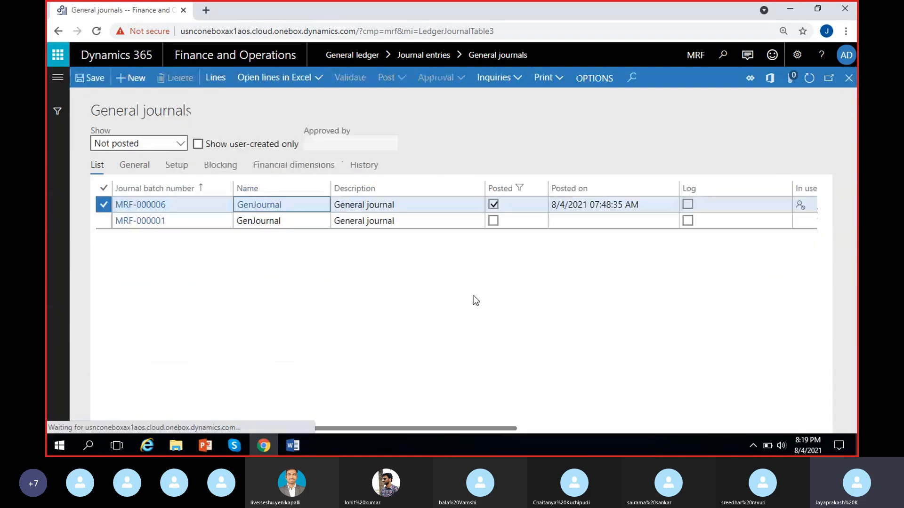
Create a new general journal with the journal name GenJournal and open its lines.
click(136, 85)
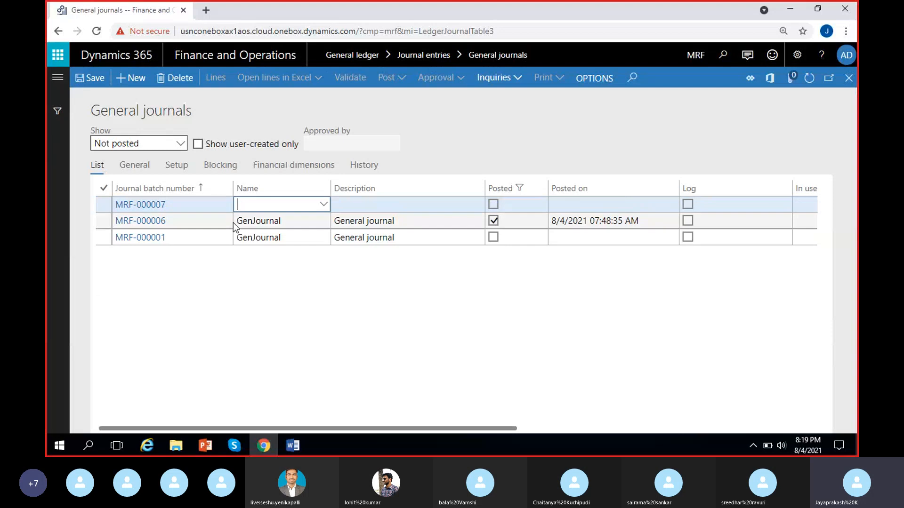
click(323, 204)
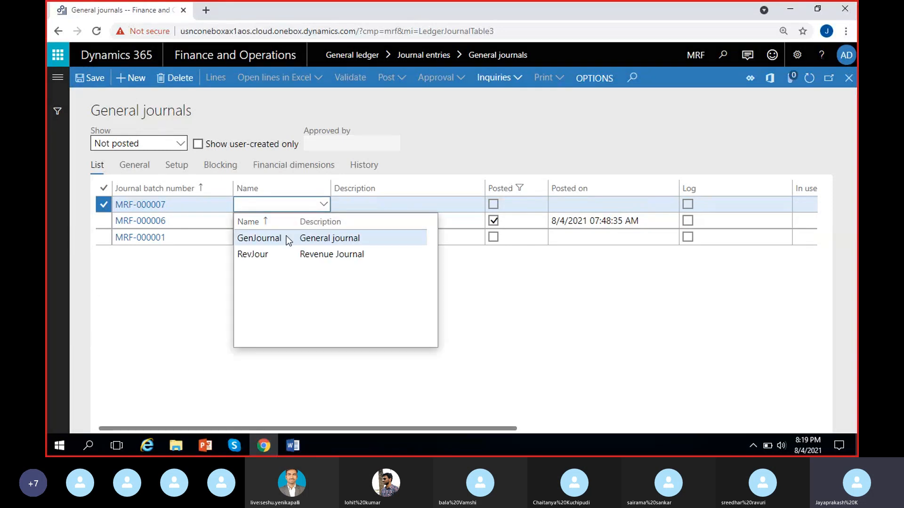
click(287, 238)
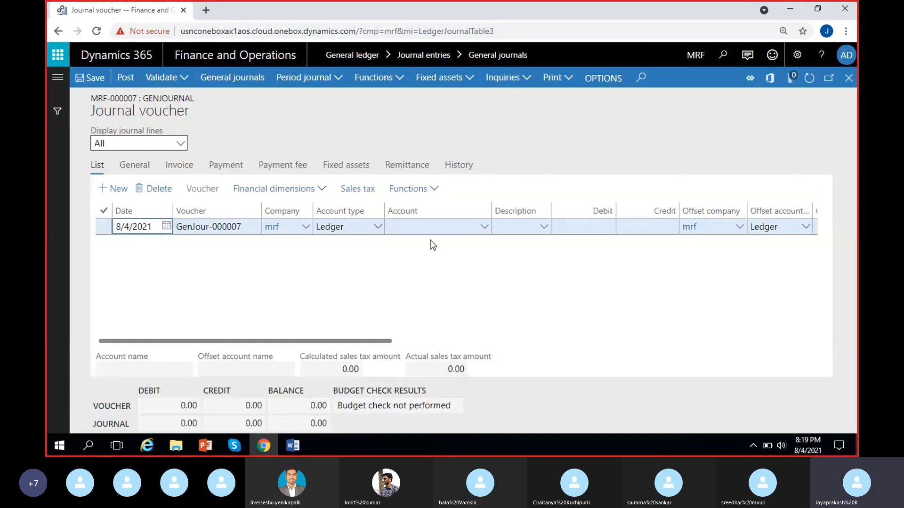
Enter a journal line for the Cash account 100000 without a location and with a credit of 5,000.00.
click(483, 227)
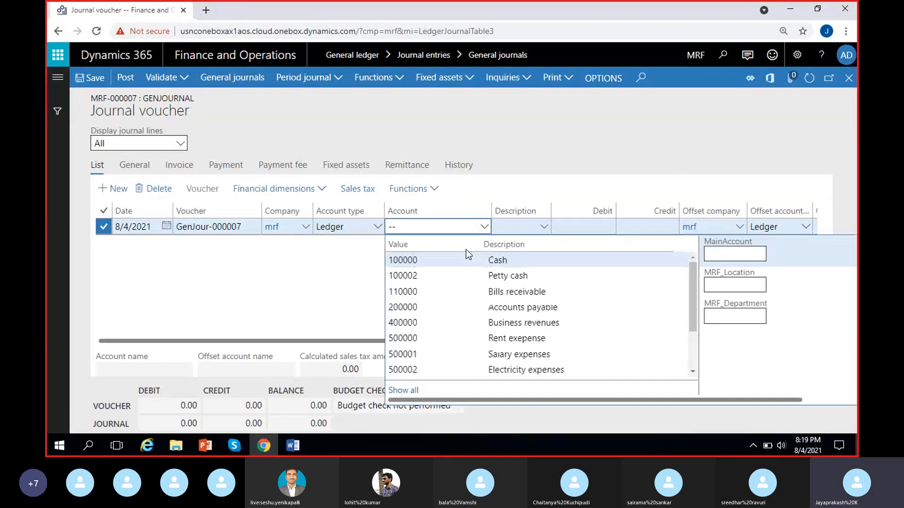
click(466, 259)
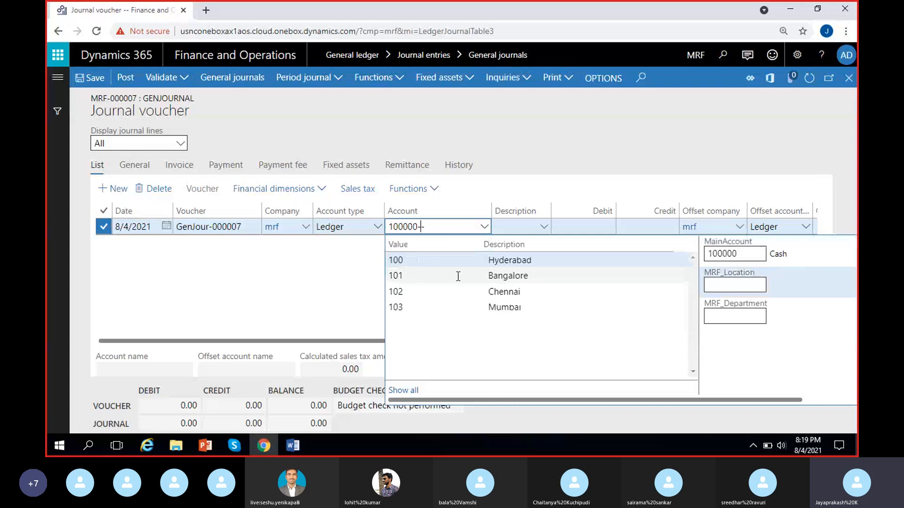
click(281, 300)
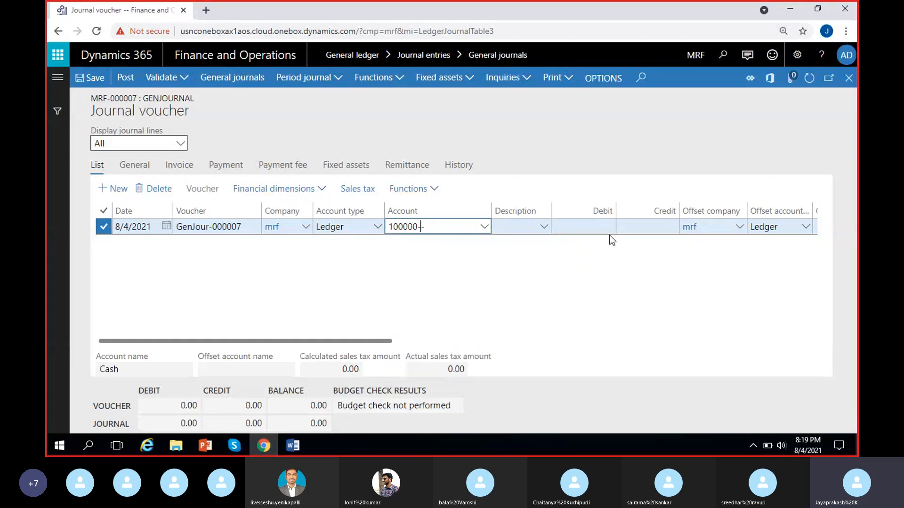
click(633, 226)
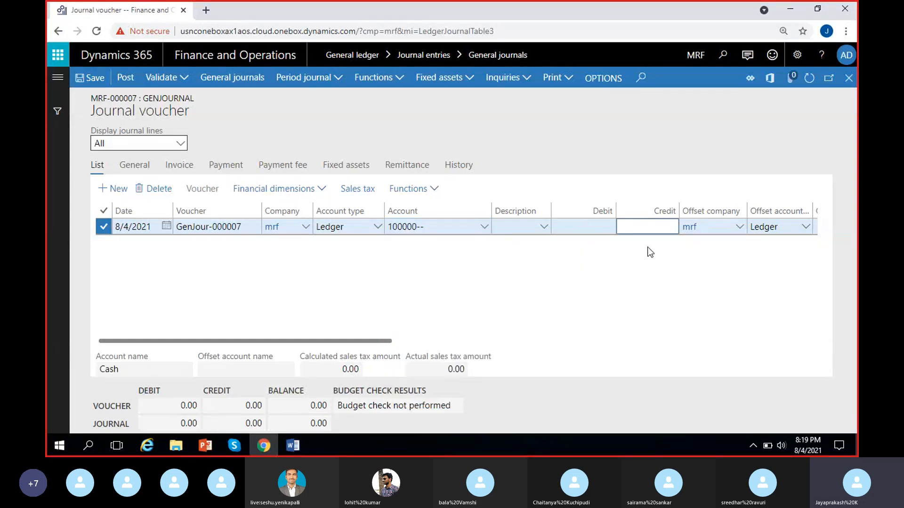
text(5,00)
text(000)
click(584, 282)
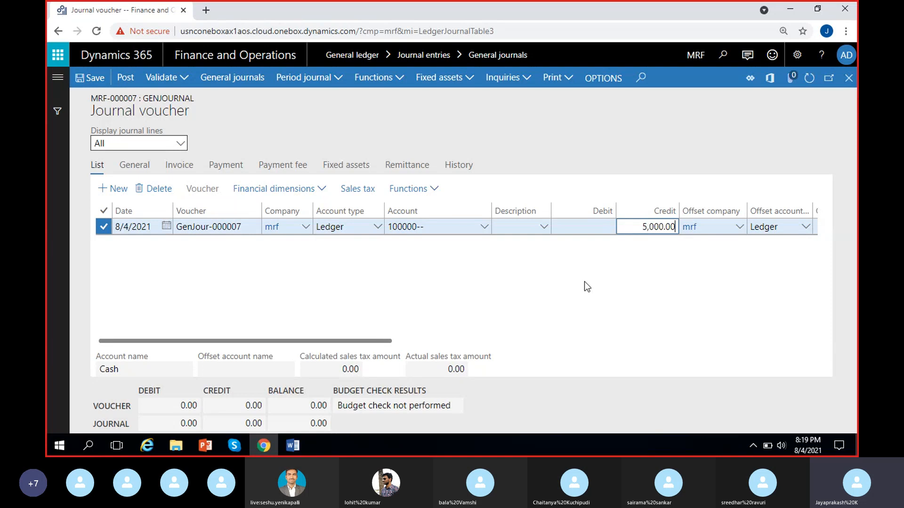
Open the voucher breakdown and add a line for Electricity expenses 500002 with a debit of 3,000.00.
click(434, 190)
click(429, 223)
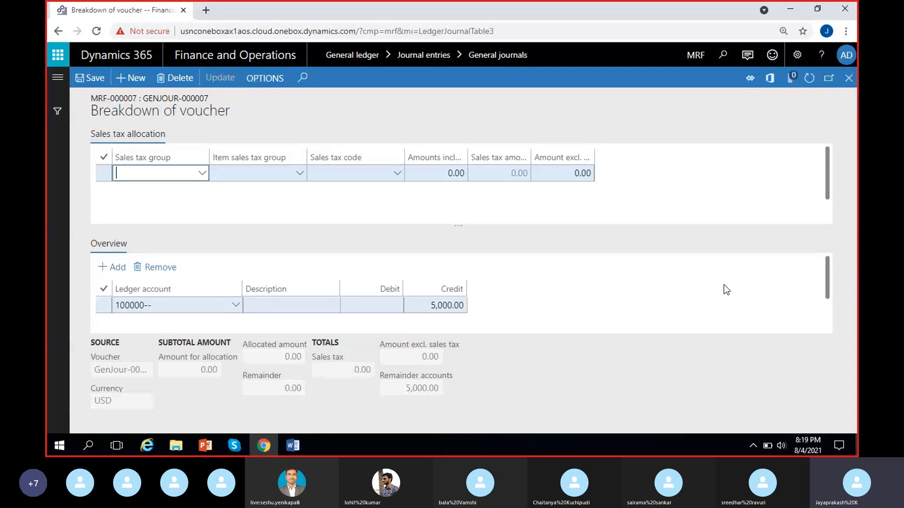
drag(828, 279, 831, 264)
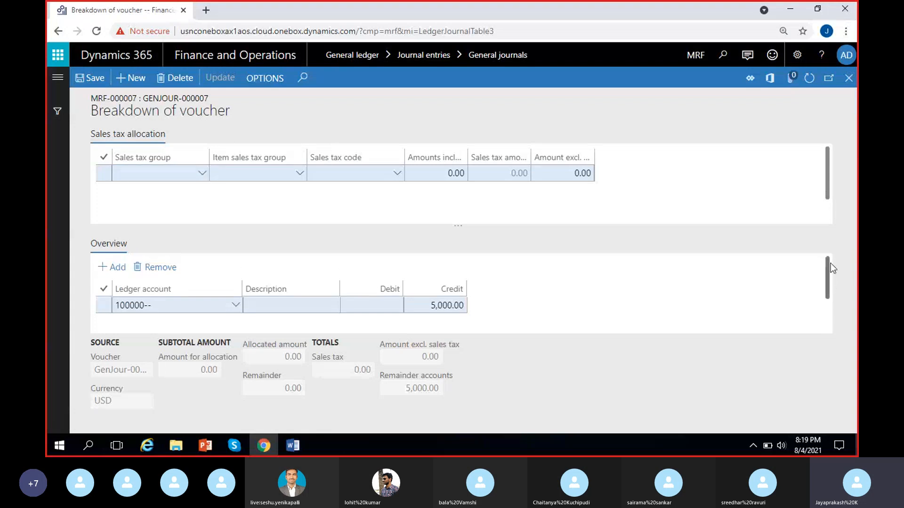
click(115, 267)
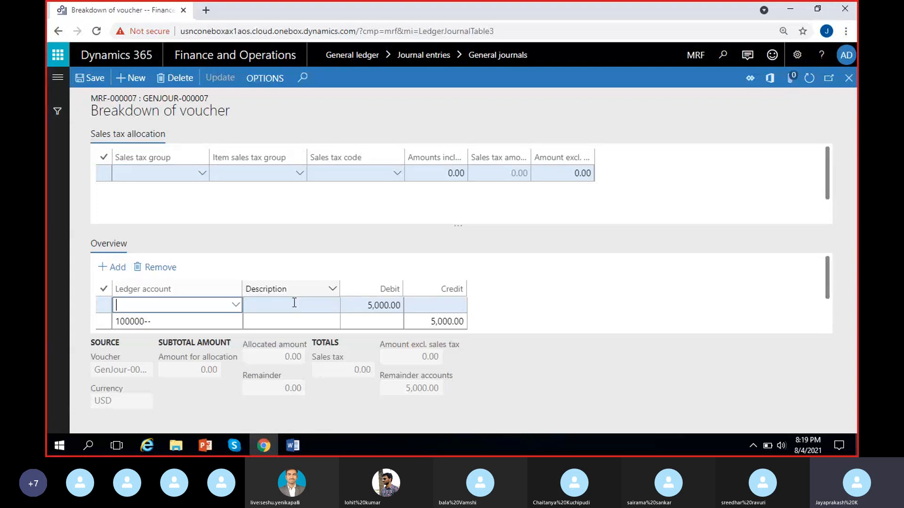
click(235, 306)
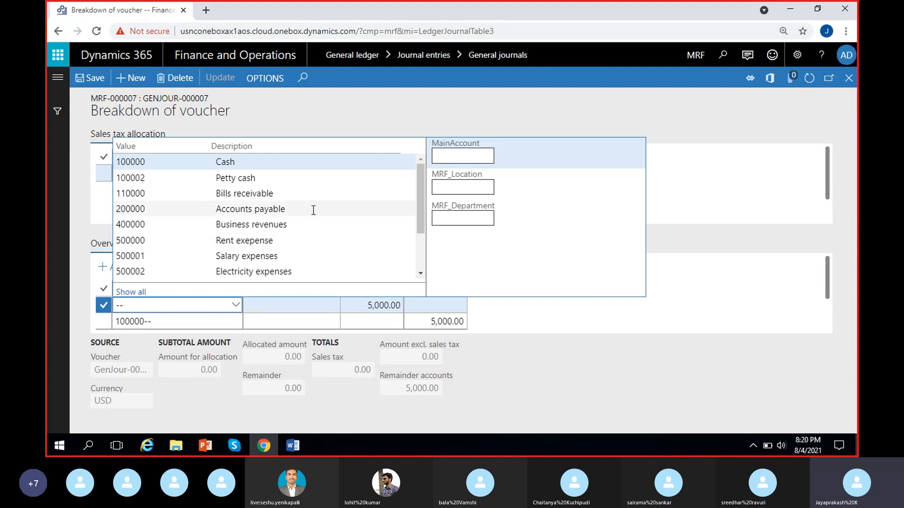
scroll(287, 246, down, 2)
click(269, 212)
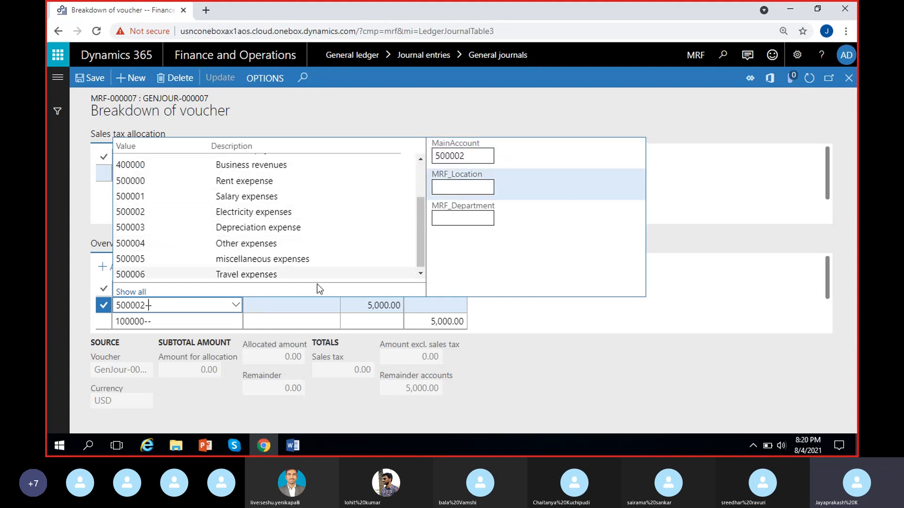
click(361, 306)
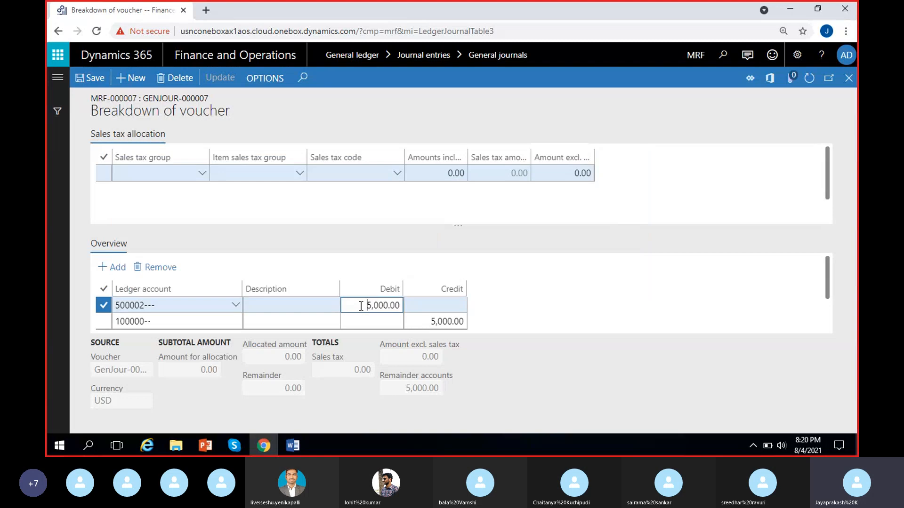
key(Delete)
key(Delete)
key(Delete)
Add a second breakdown line for Other expenses 500004 with a debit of 2,000.00.
click(112, 272)
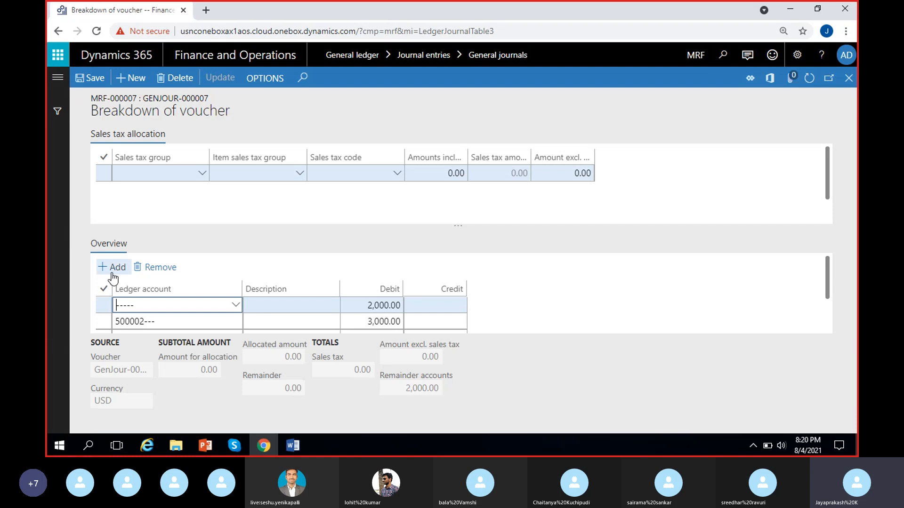
click(234, 308)
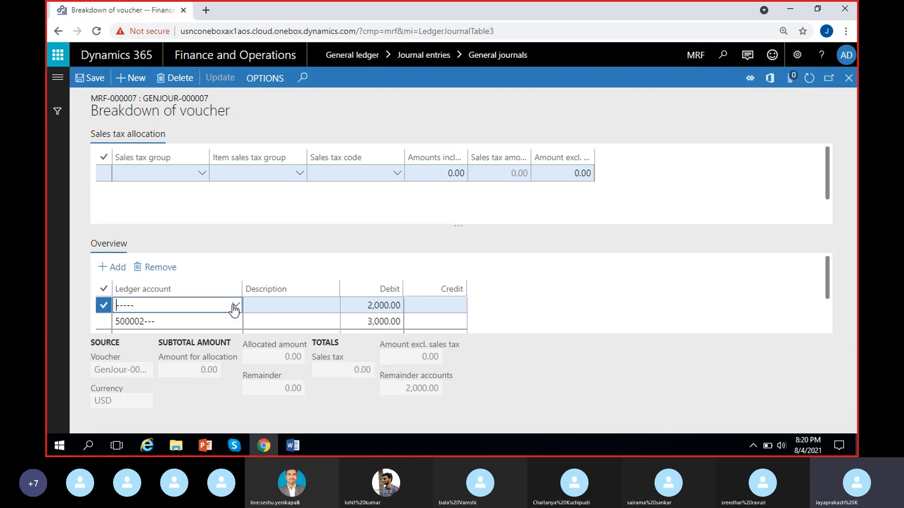
scroll(368, 187, down, 2)
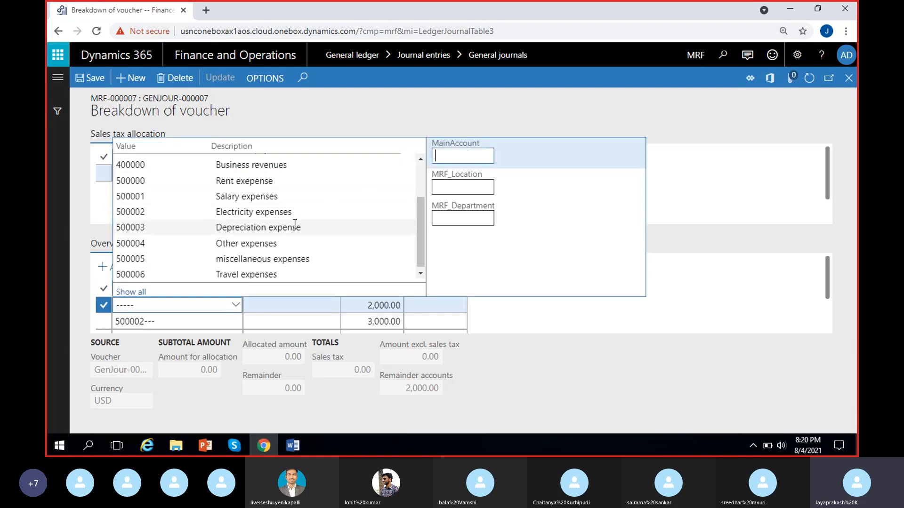
click(268, 242)
click(553, 307)
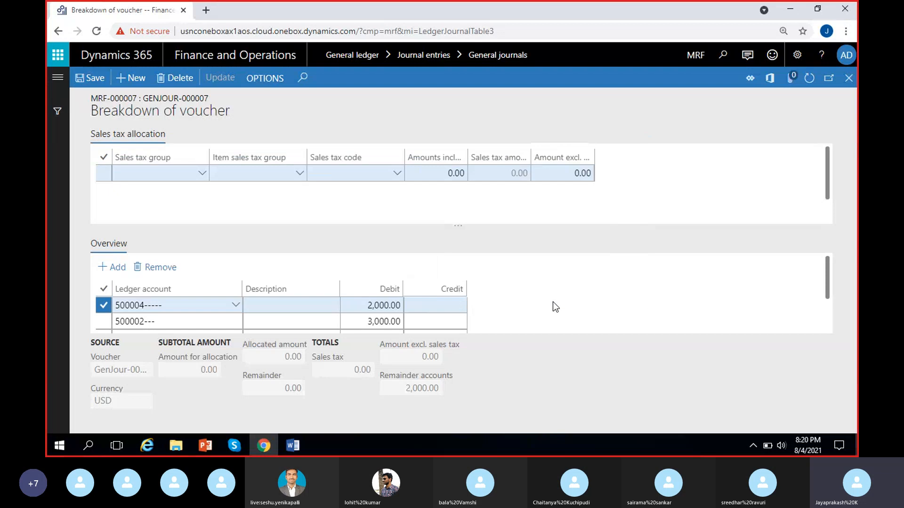
scroll(753, 291, down, 1)
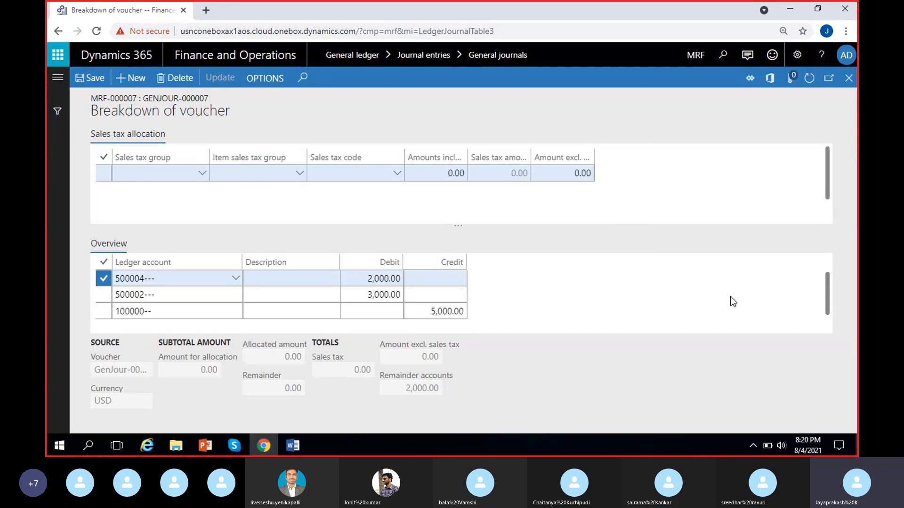
Check the breakdown's two expense debits against the cash credit and apply the breakdown to the journal voucher.
click(435, 312)
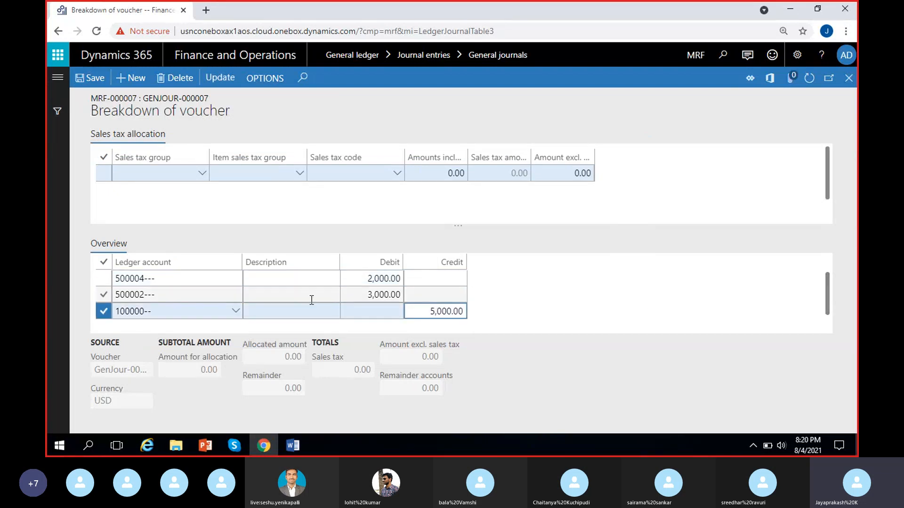
click(360, 296)
click(354, 277)
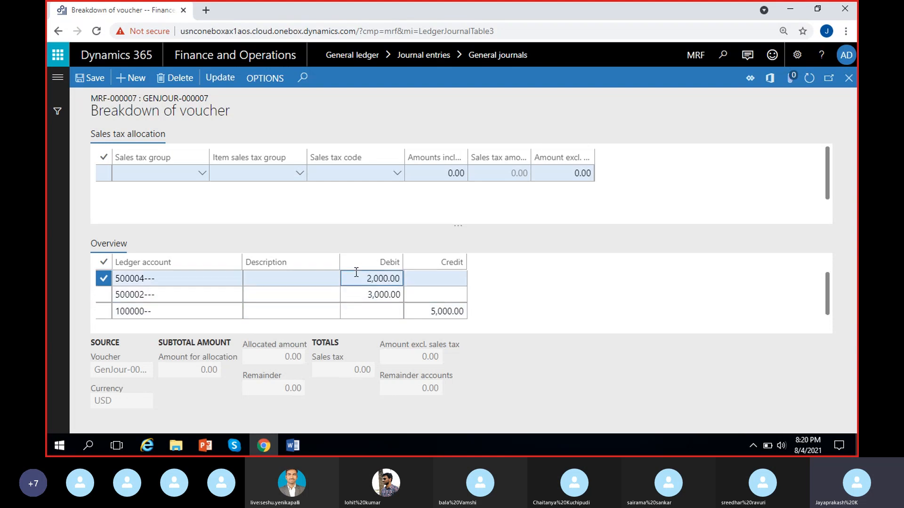
click(420, 306)
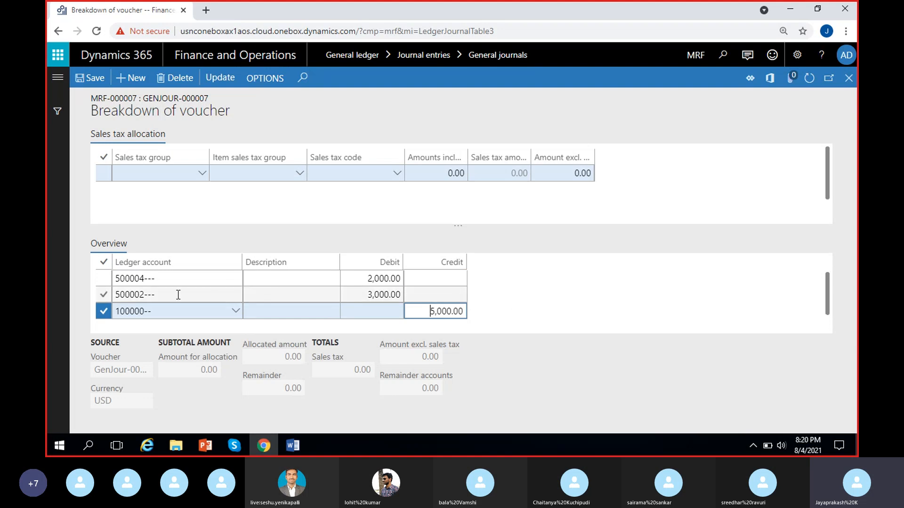
drag(828, 288, 829, 289)
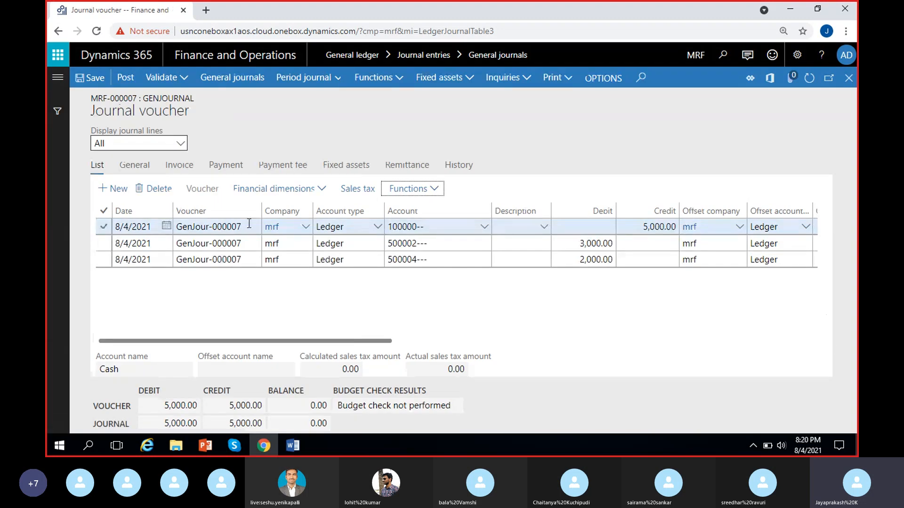
Review the split journal lines, comparing the cash credit with the two expense debits and the offset account columns.
drag(327, 341, 363, 328)
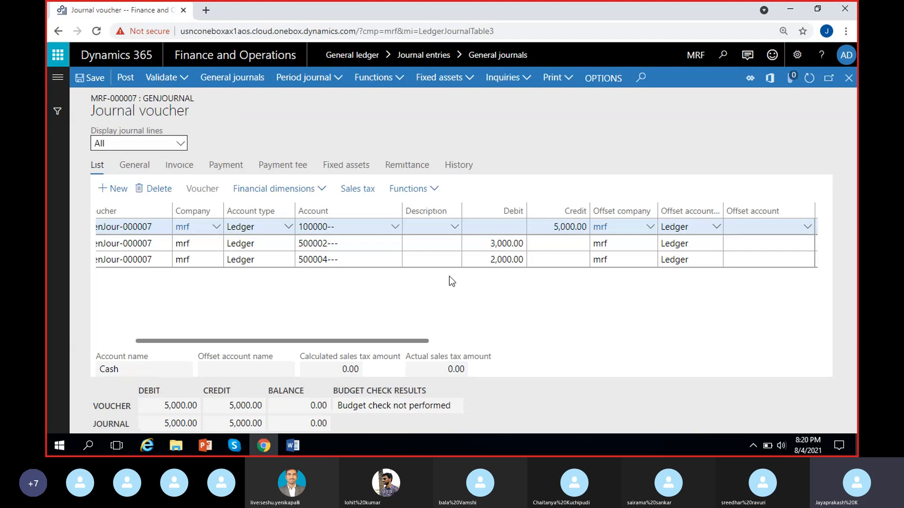
click(537, 228)
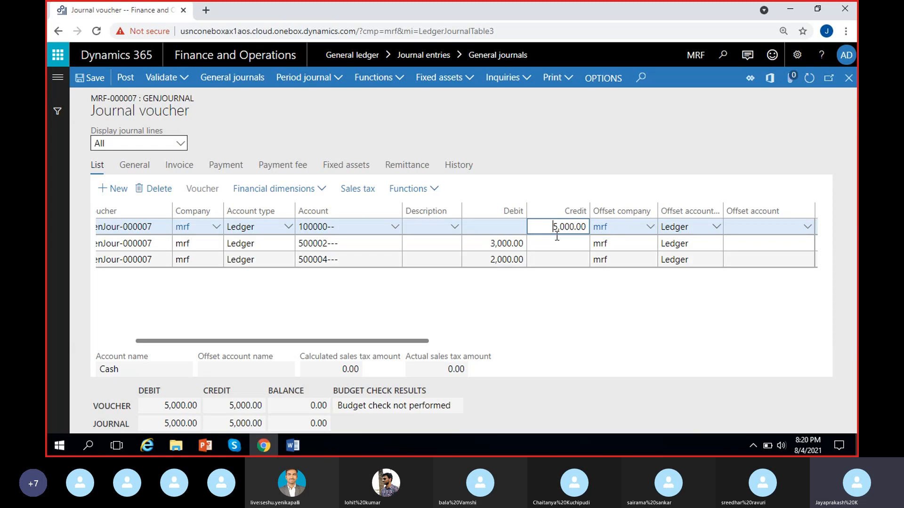
click(563, 320)
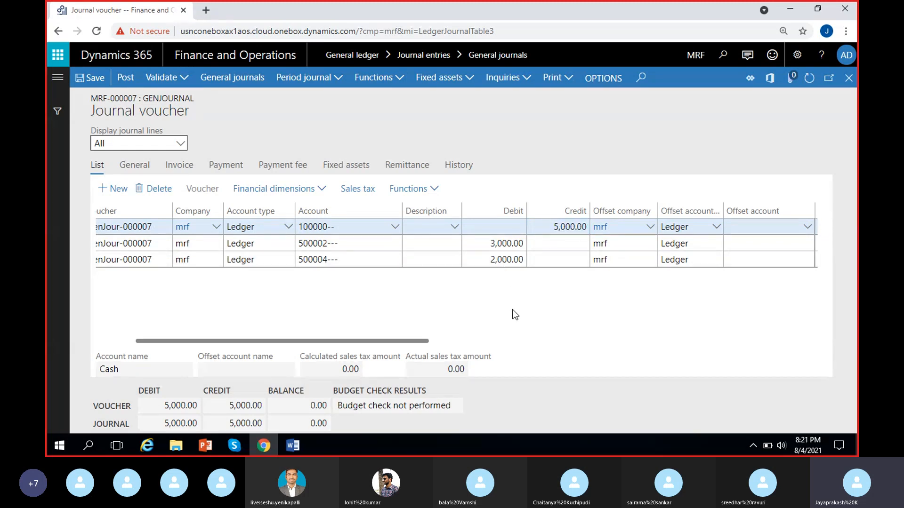
click(565, 227)
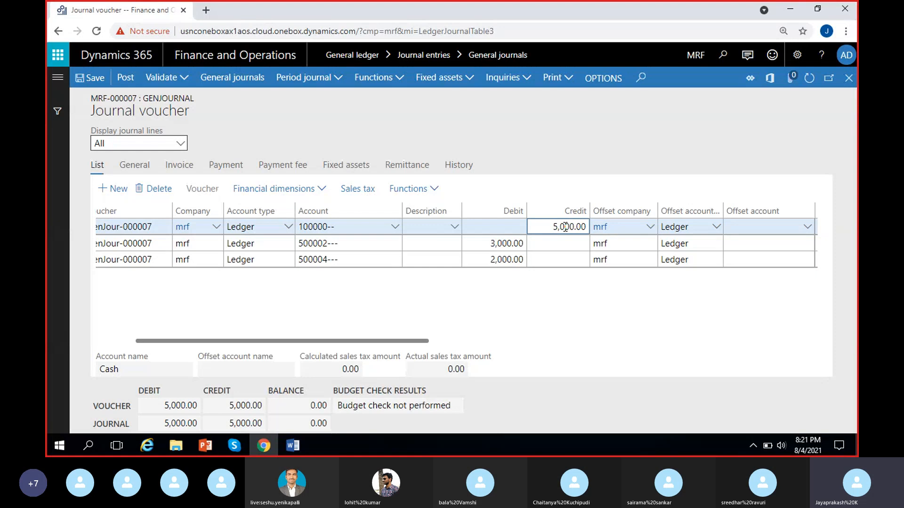
Examine the voucher numbers, offset account columns and amounts on the cash line and the split expense lines.
scroll(578, 324, right, 5)
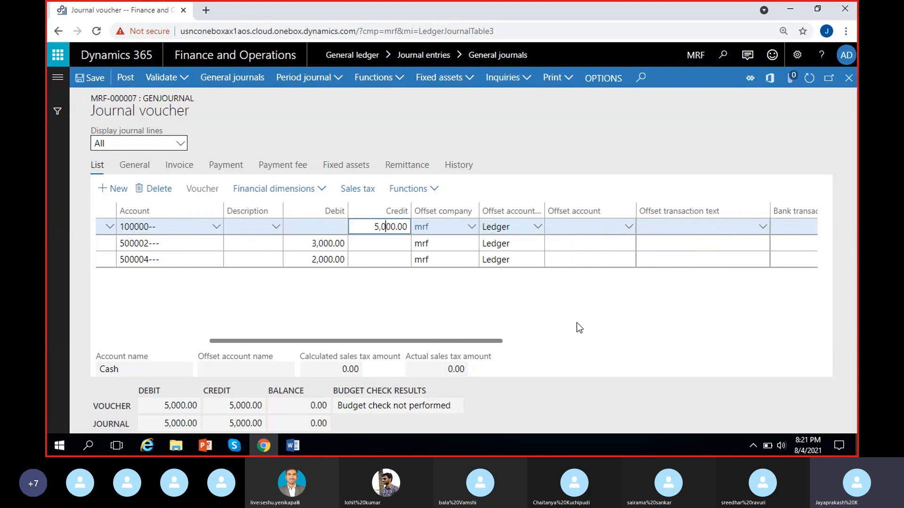
scroll(577, 322, left, 5)
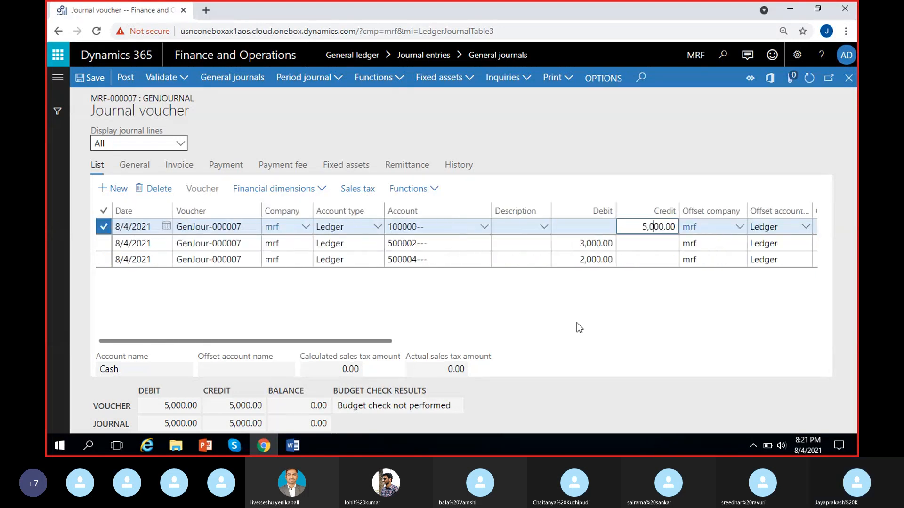
click(578, 312)
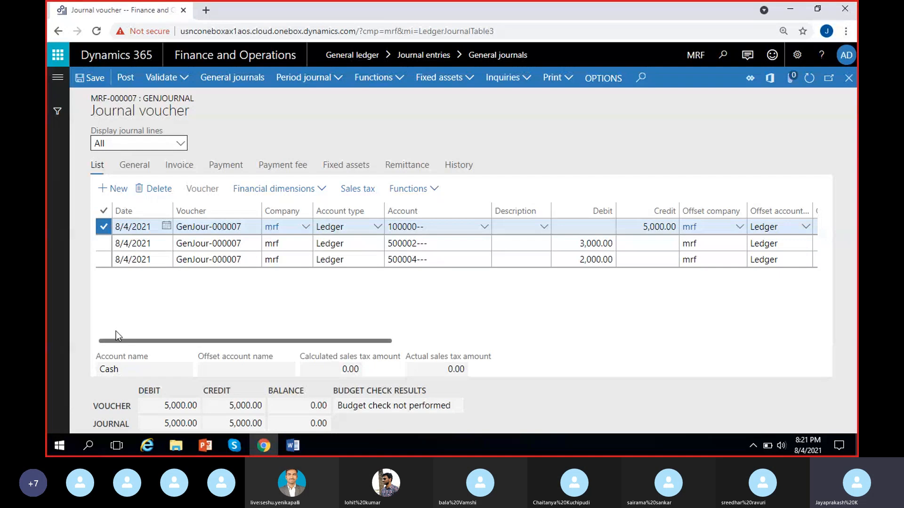
click(240, 228)
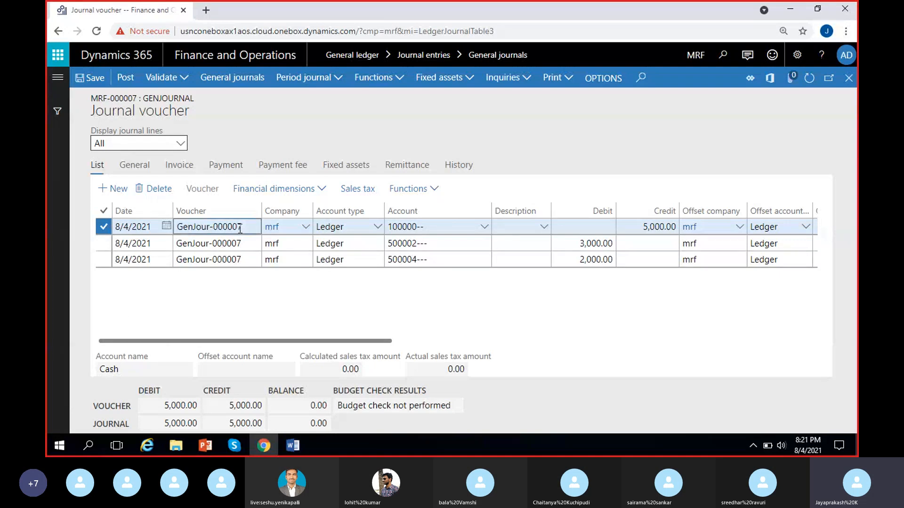
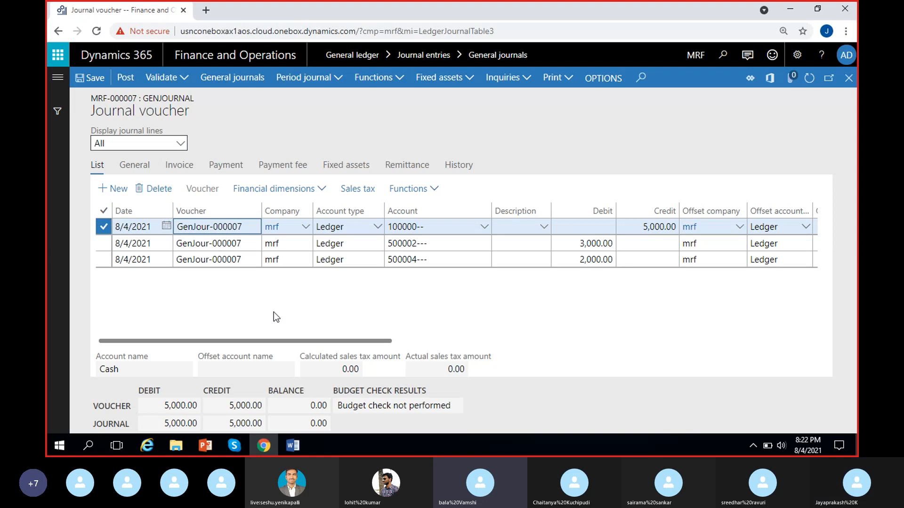
drag(188, 260, 251, 267)
click(250, 264)
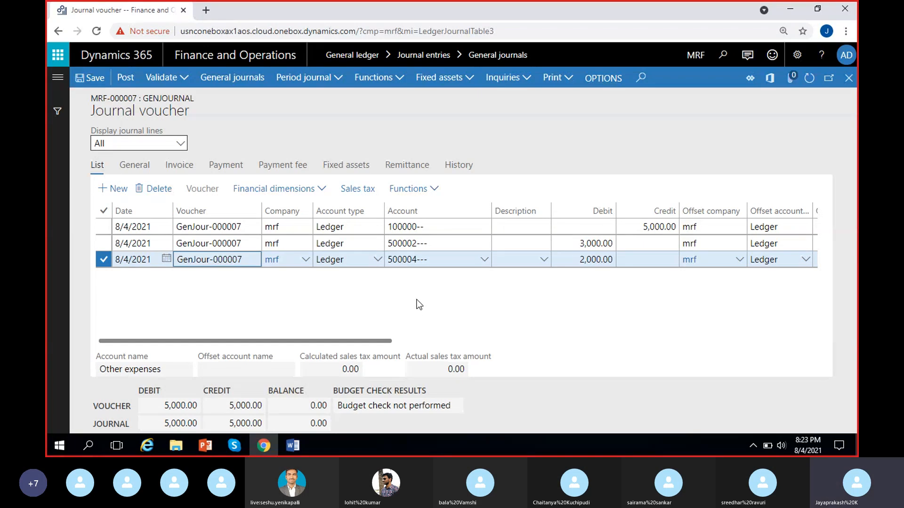
click(383, 306)
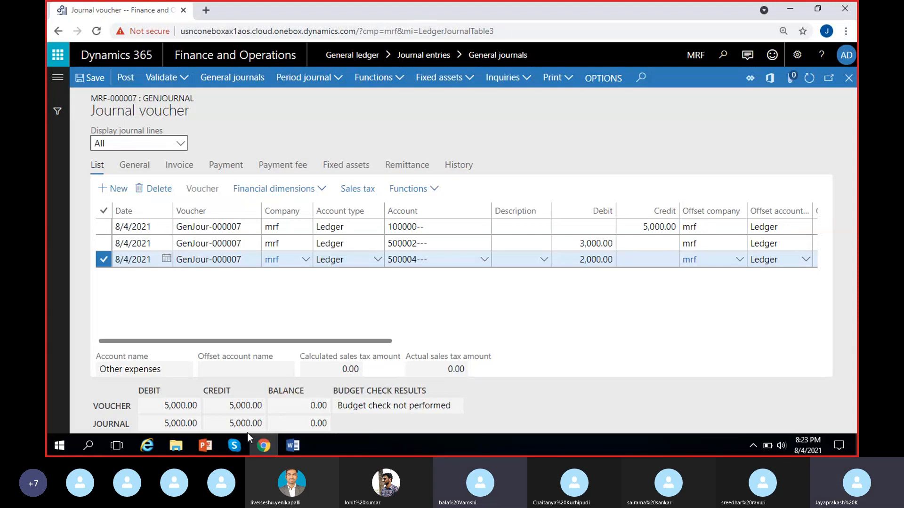
click(235, 446)
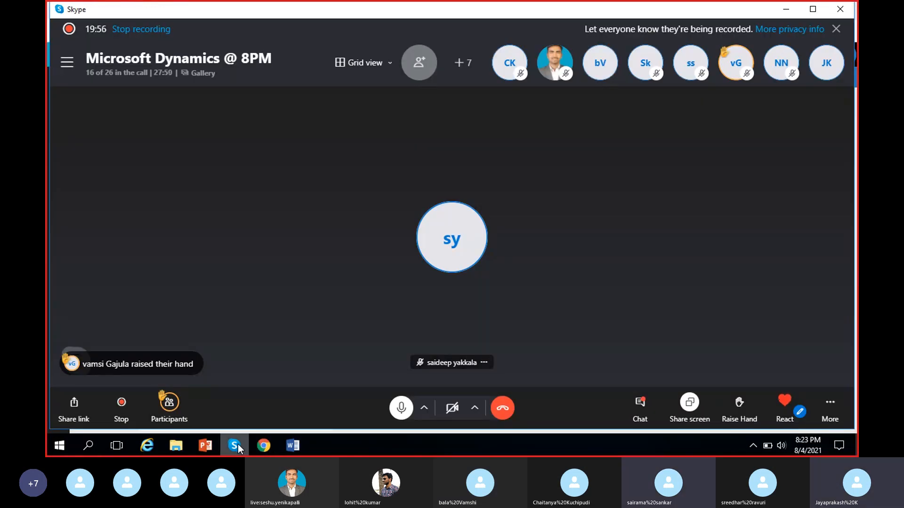
click(239, 448)
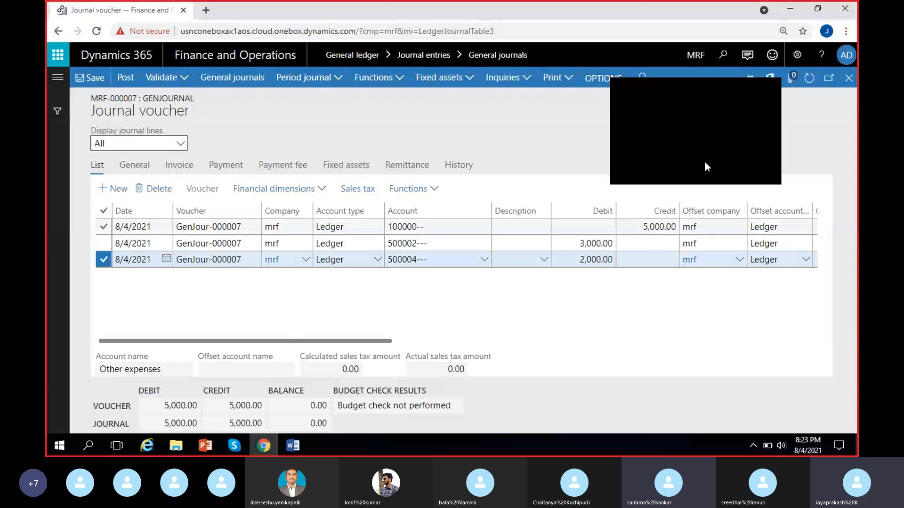
click(770, 90)
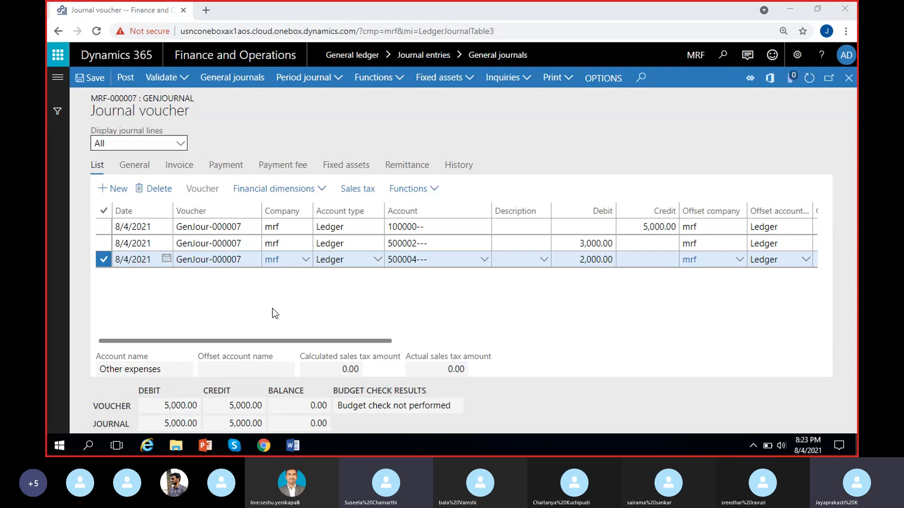
Compare the shared voucher number and the cash credit with the expense debits, and view the functions available for the voucher lines.
click(234, 228)
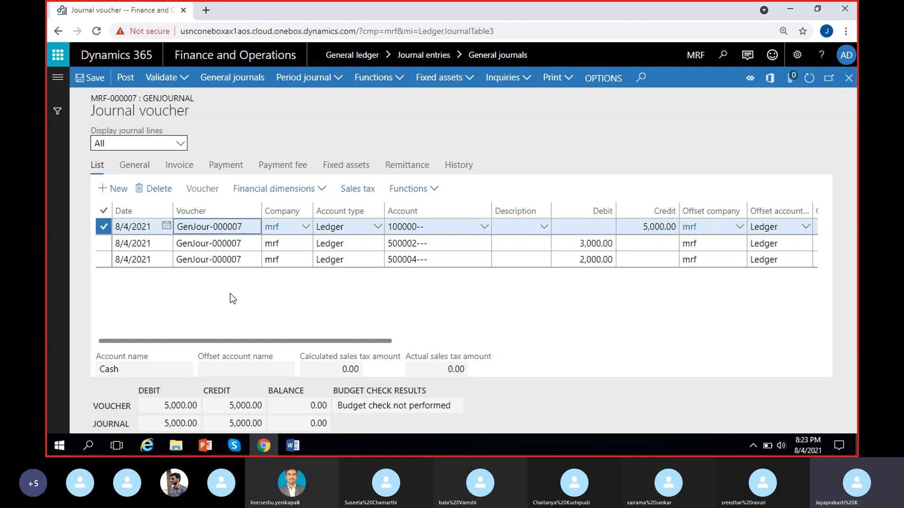
click(243, 259)
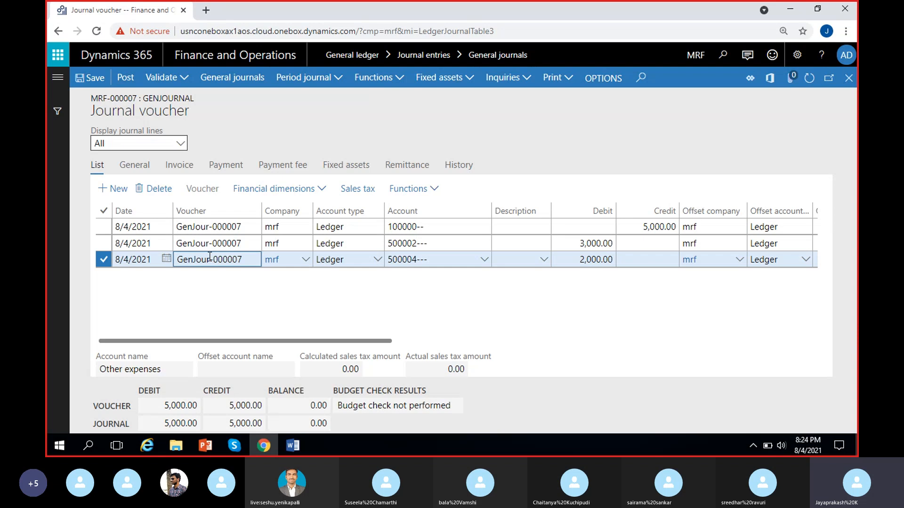
click(434, 189)
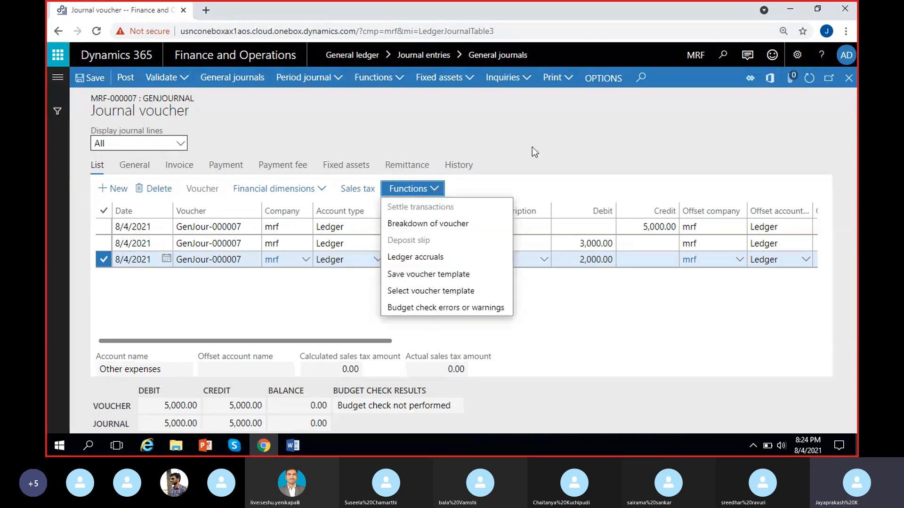
click(540, 164)
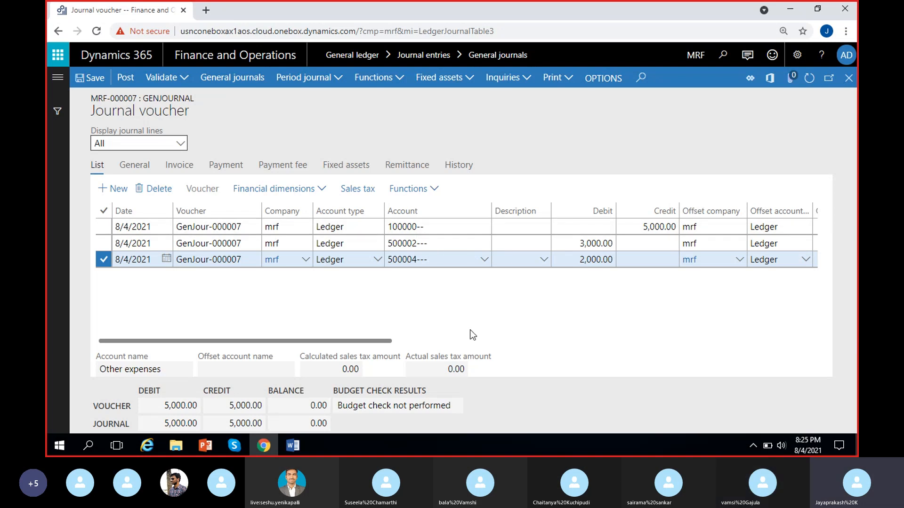
ctrl+click(454, 225)
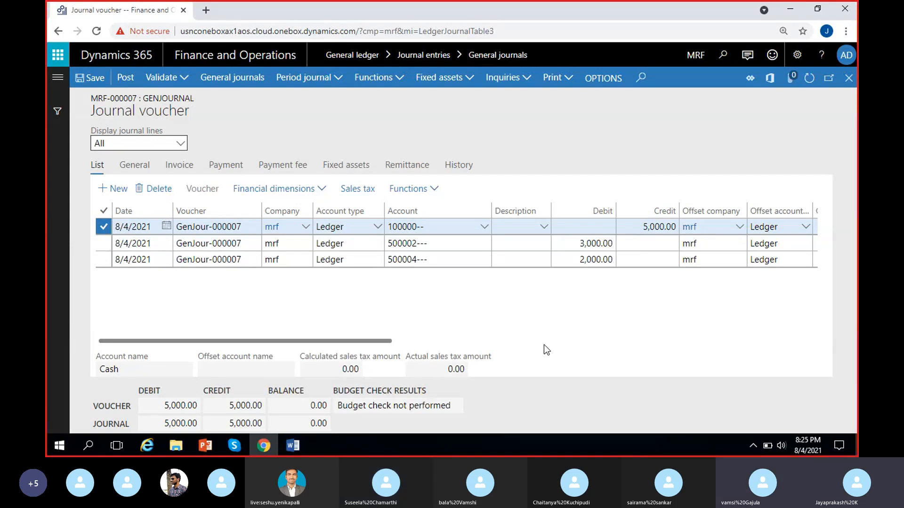
scroll(532, 329, right, 2)
scroll(507, 325, left, 2)
click(639, 226)
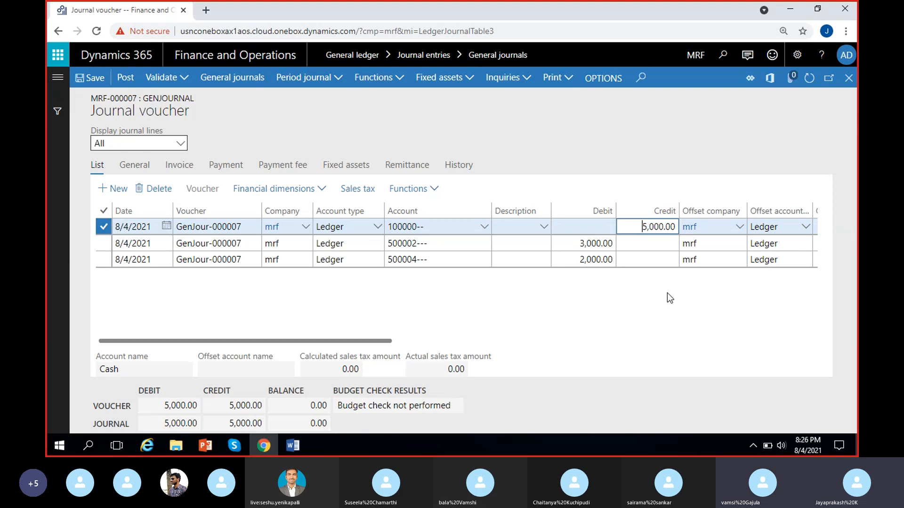
click(491, 310)
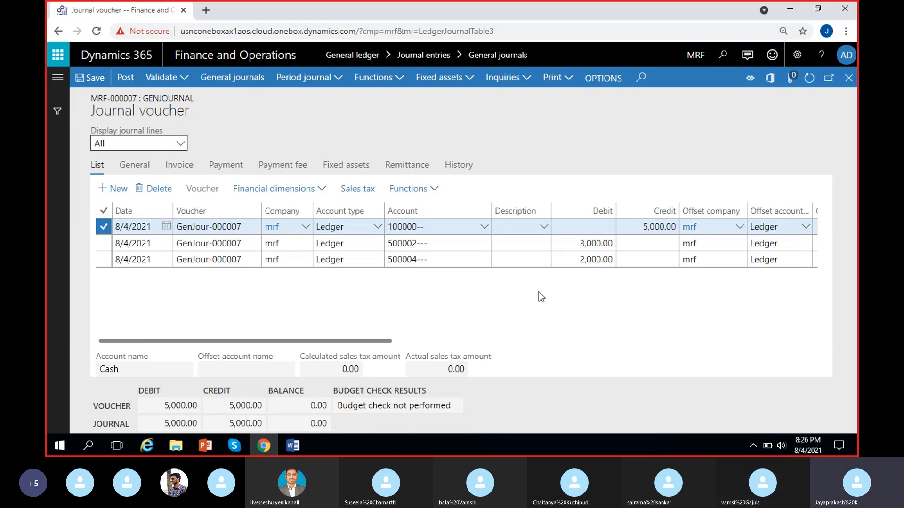
scroll(538, 292, right, 2)
scroll(538, 291, left, 2)
Validate the journal with the split cash payment and post it.
click(183, 80)
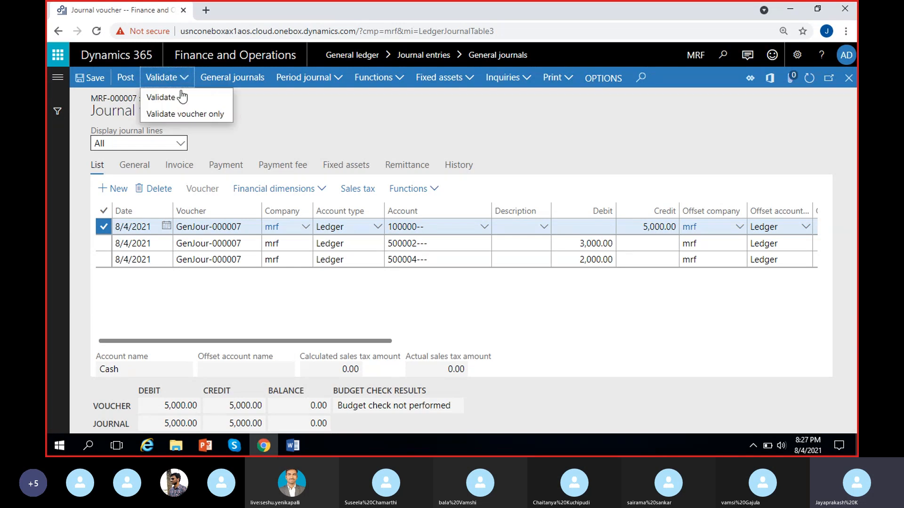
click(181, 97)
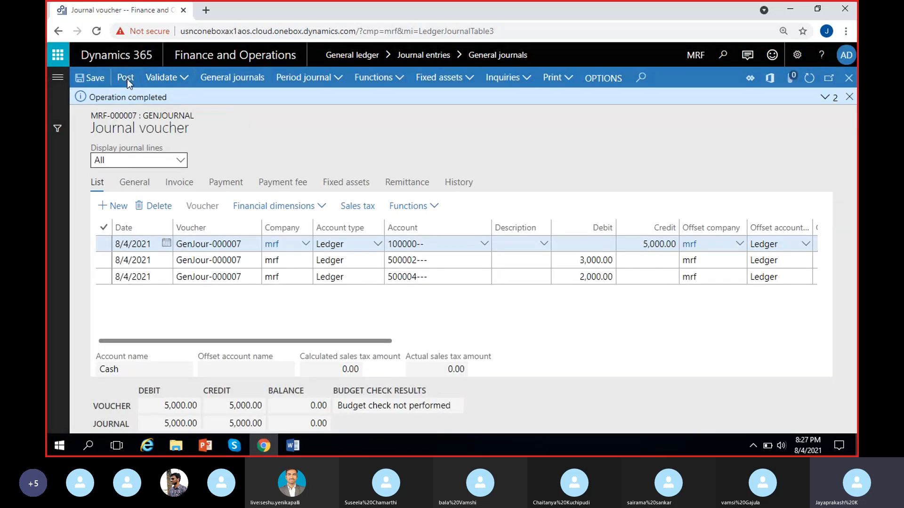
click(126, 78)
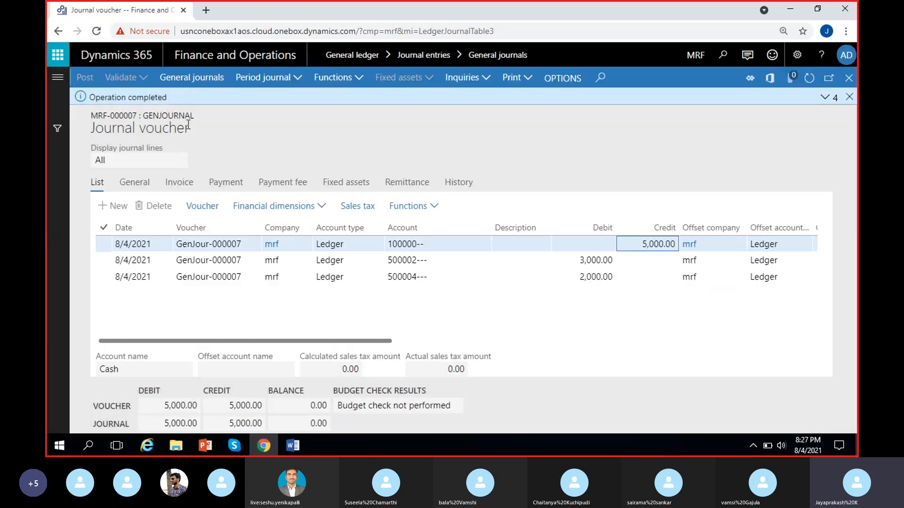
click(849, 97)
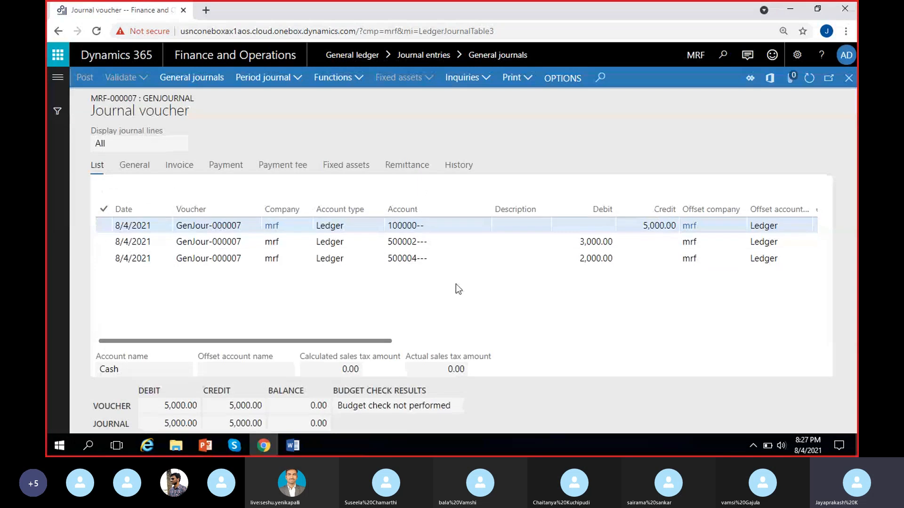
scroll(470, 287, right, 3)
scroll(470, 287, left, 3)
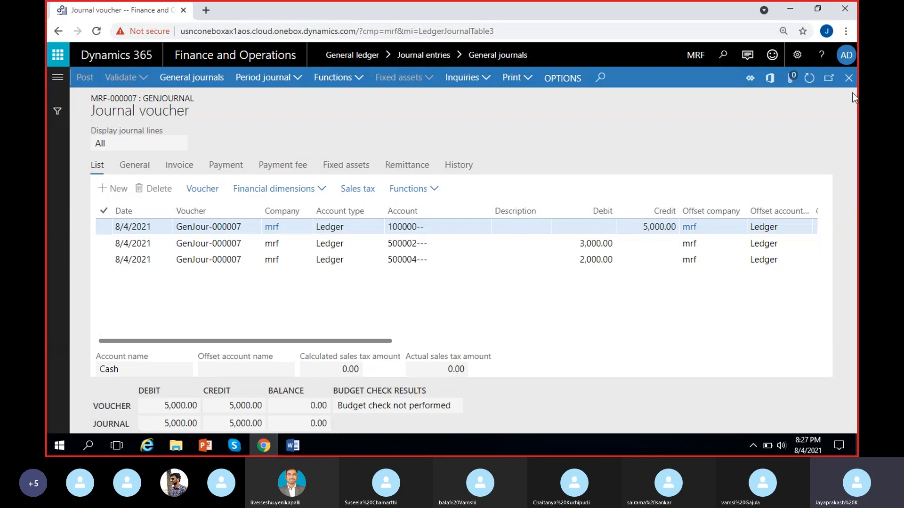
Return to the refreshed general journals list and check the Posted journals, restoring the Not posted filter.
click(849, 77)
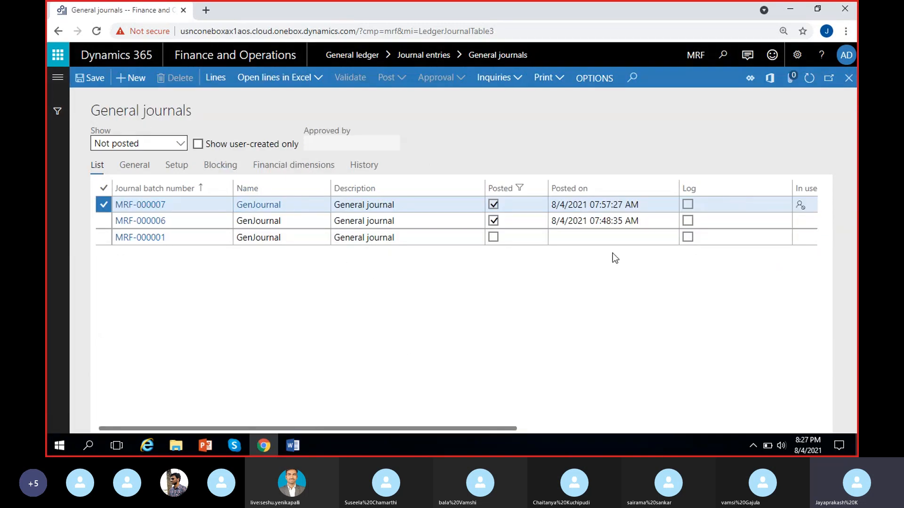
click(808, 78)
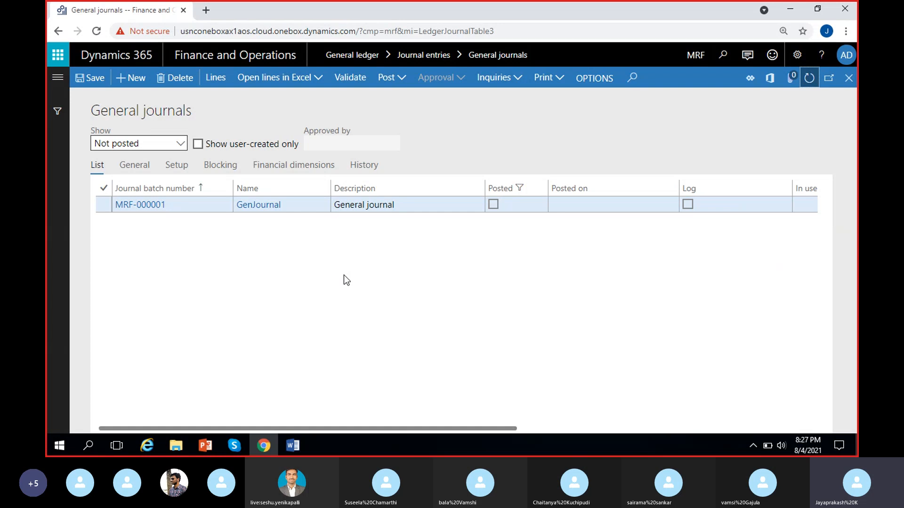
click(178, 144)
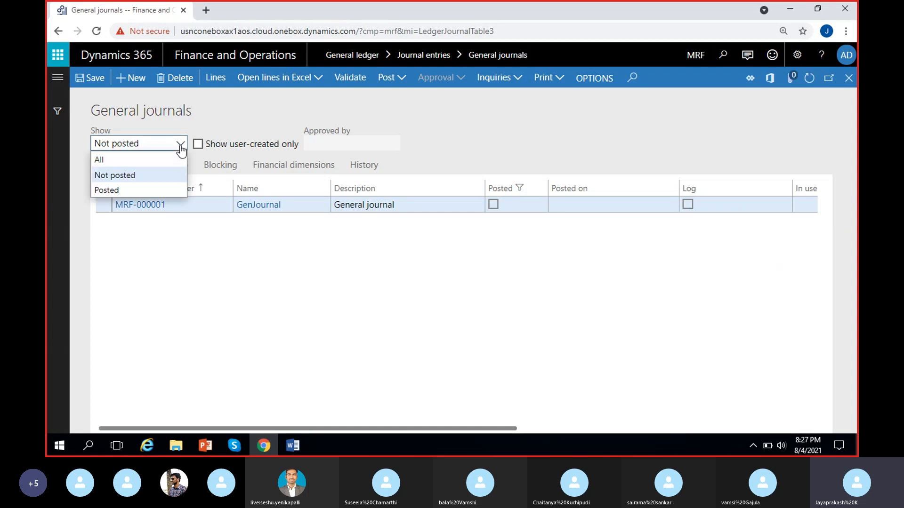
click(126, 191)
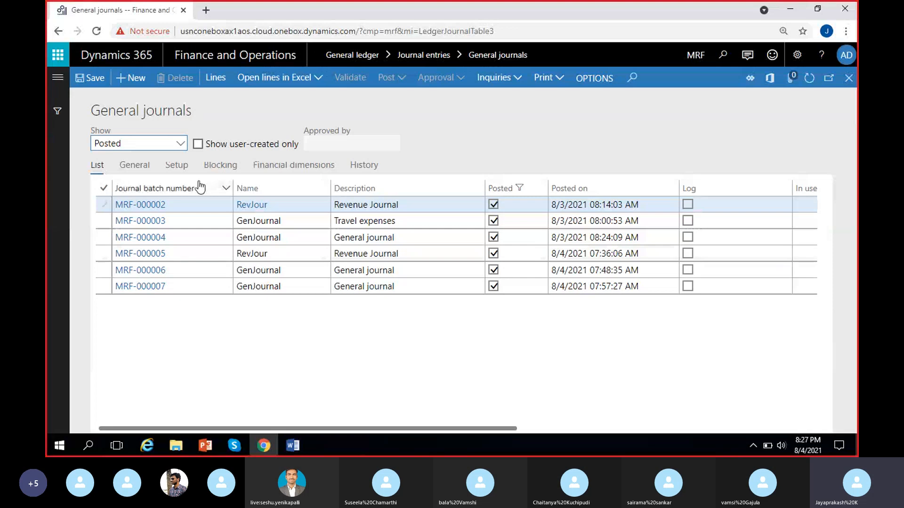
click(180, 144)
click(123, 174)
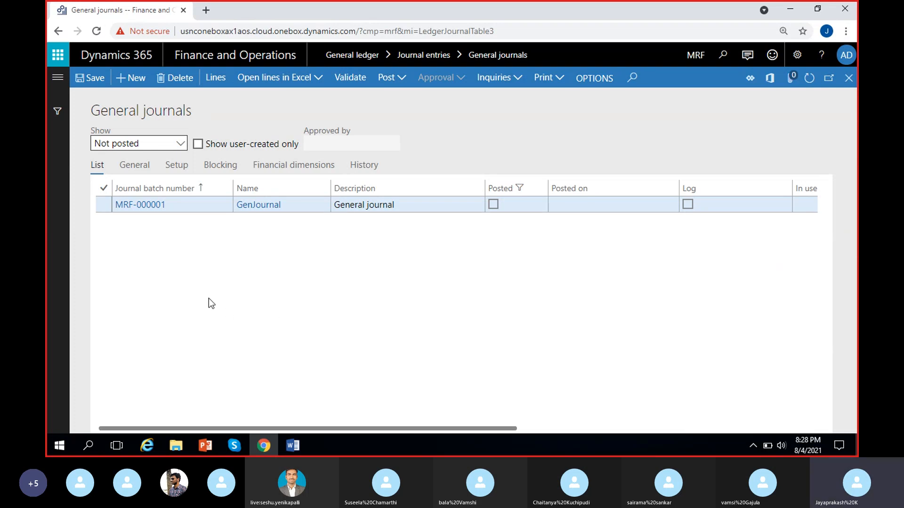
Create a new journal in the general journals list with the name GenJournal.
click(138, 83)
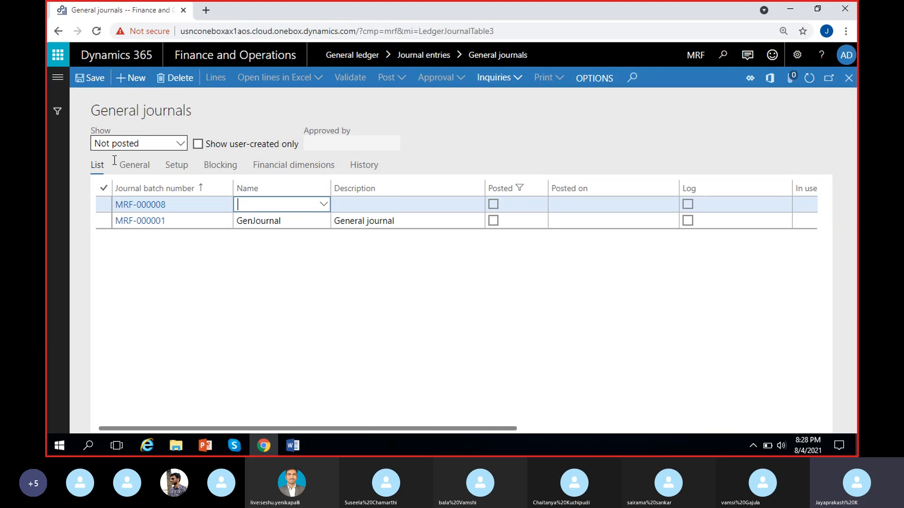
click(323, 206)
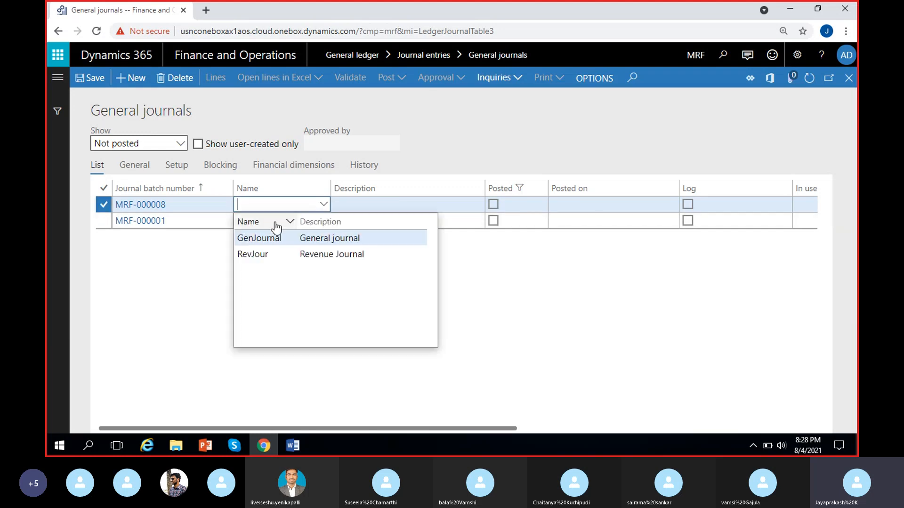
click(264, 234)
click(235, 262)
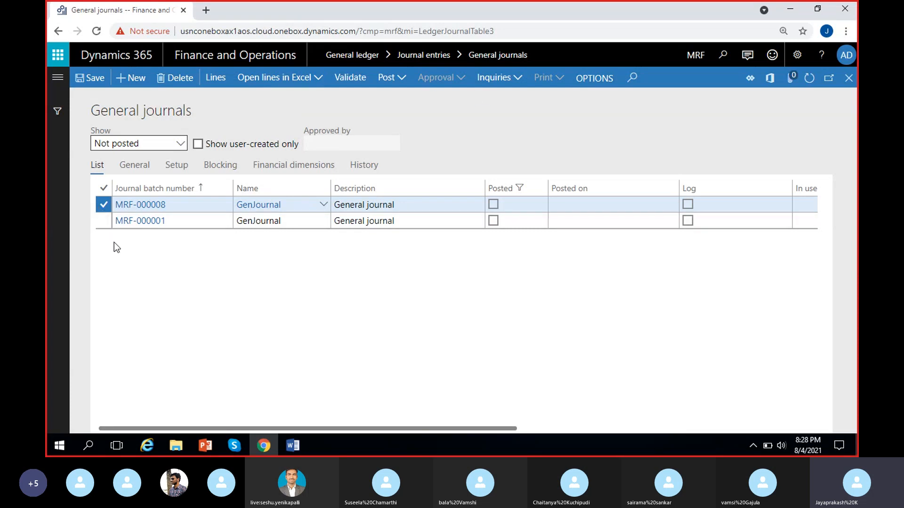
Try marking journal MRF-000001 together with MRF-000008 to view the actions available for several journals.
click(104, 223)
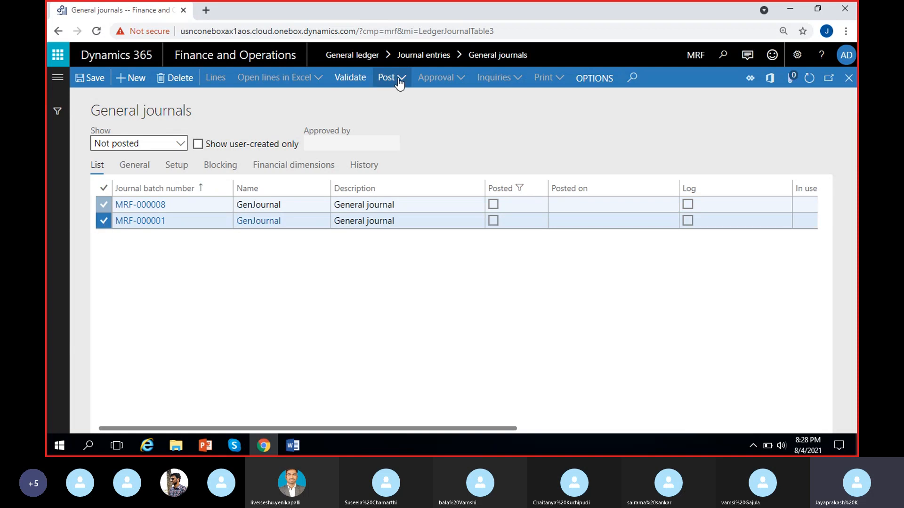
click(104, 221)
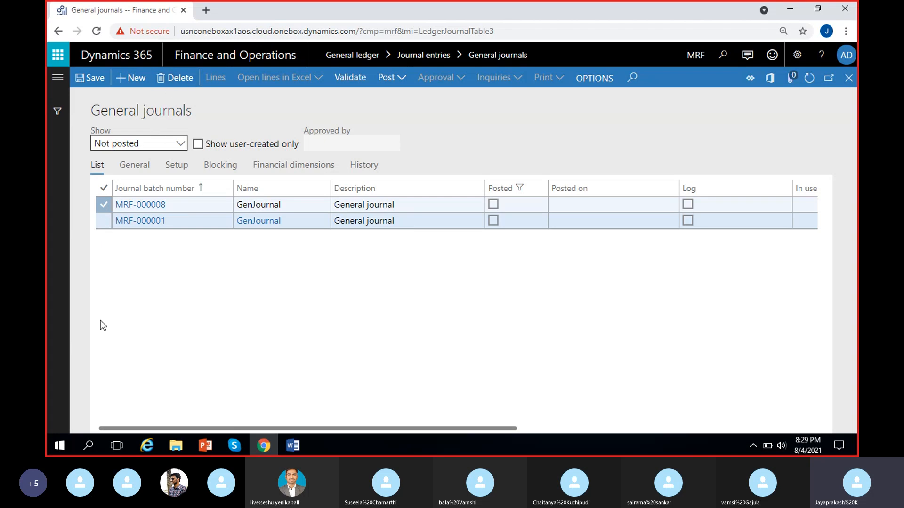
click(108, 225)
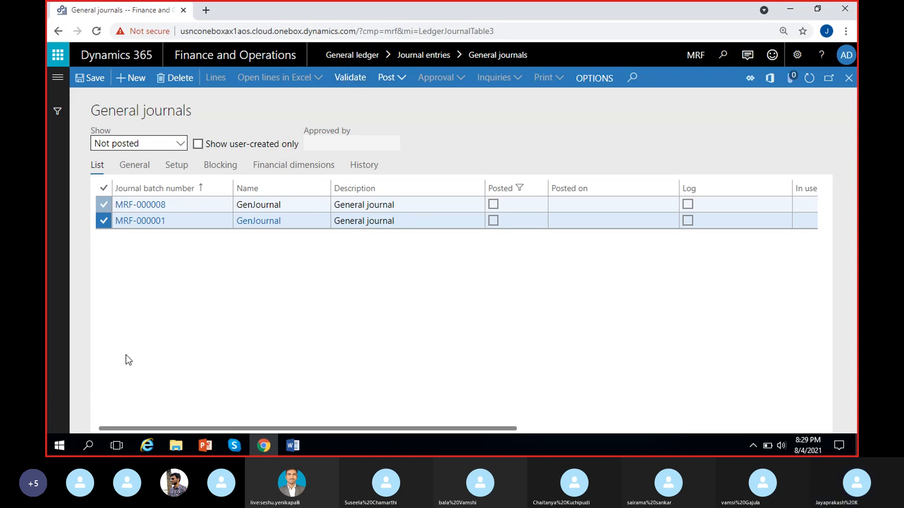
click(105, 221)
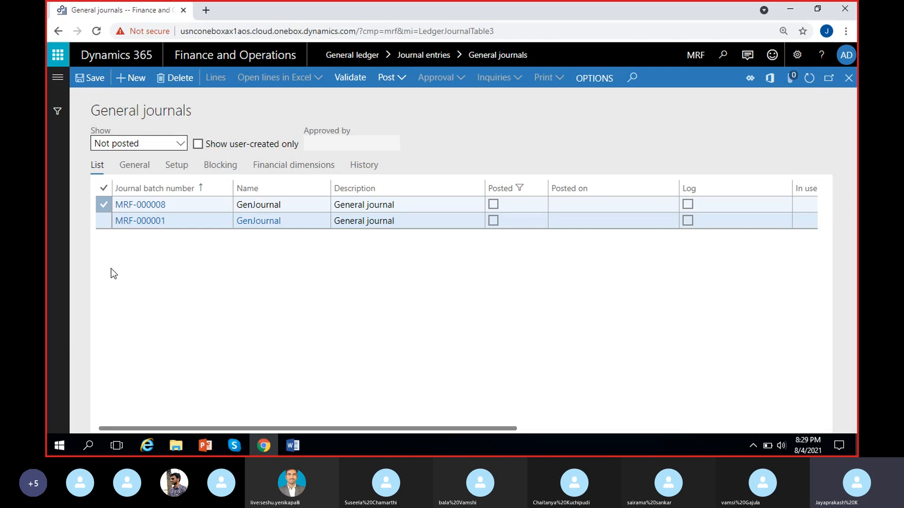
click(264, 206)
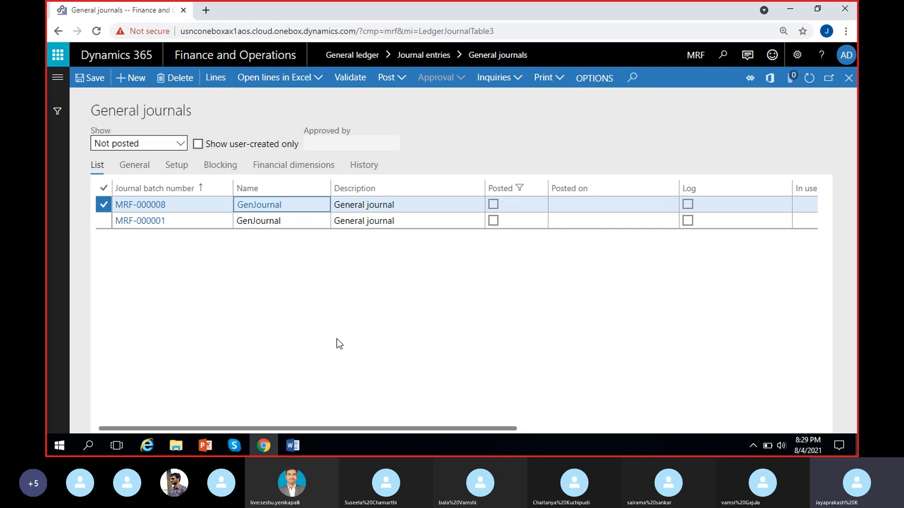
Examine the Excel line templates and the posting options offered for journal MRF-000008.
click(319, 83)
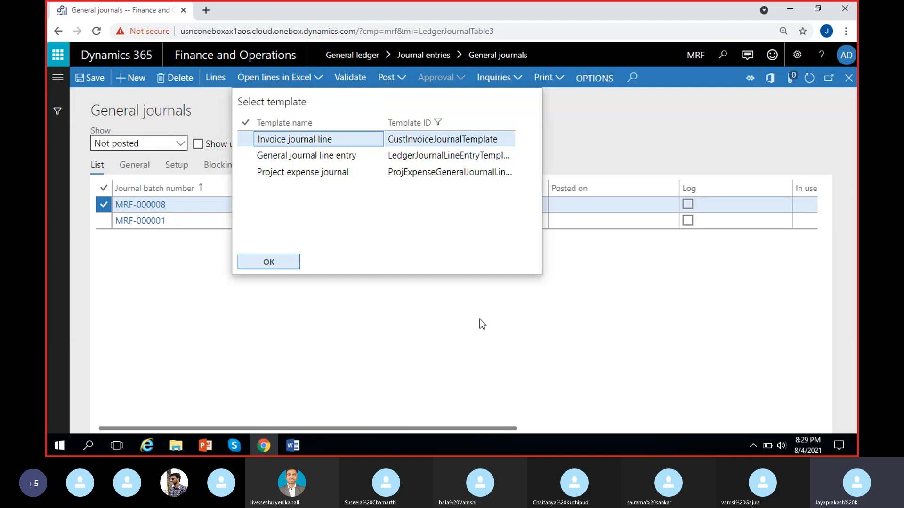
click(418, 369)
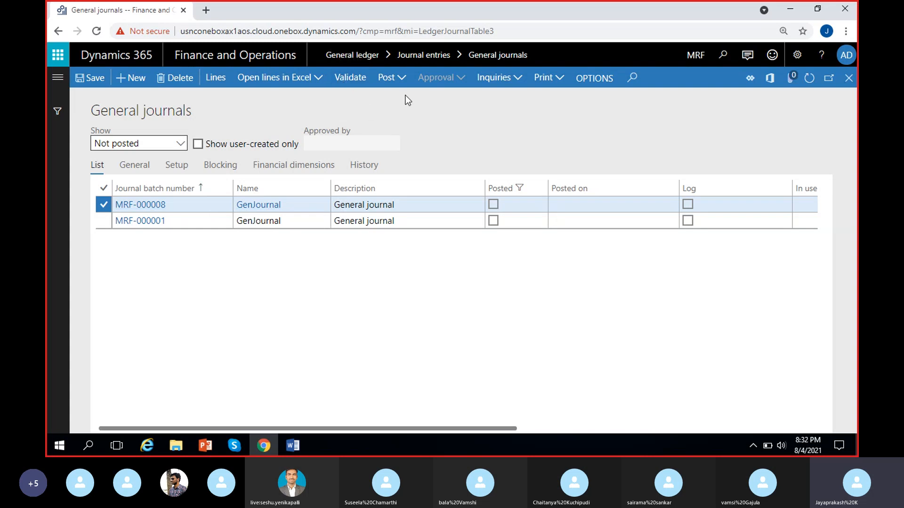
click(401, 77)
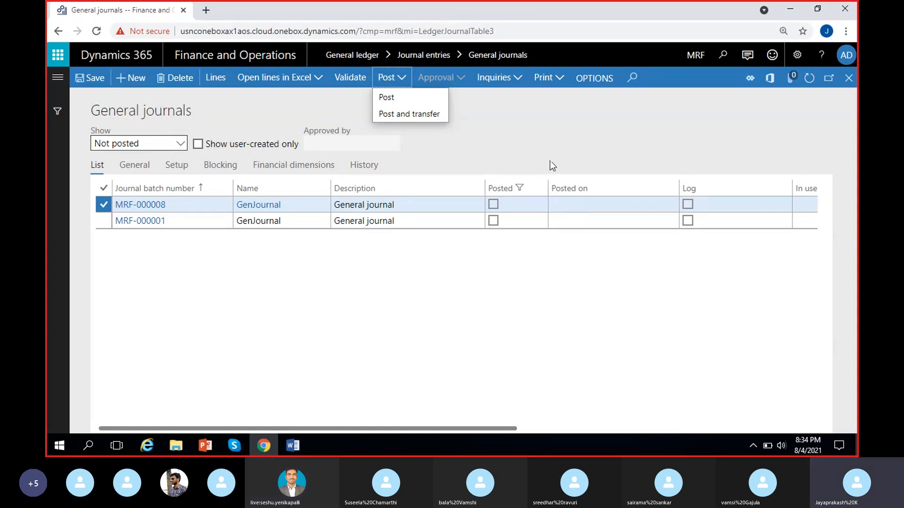
click(524, 141)
Examine the inquiry and print options offered for journal MRF-000008.
click(517, 81)
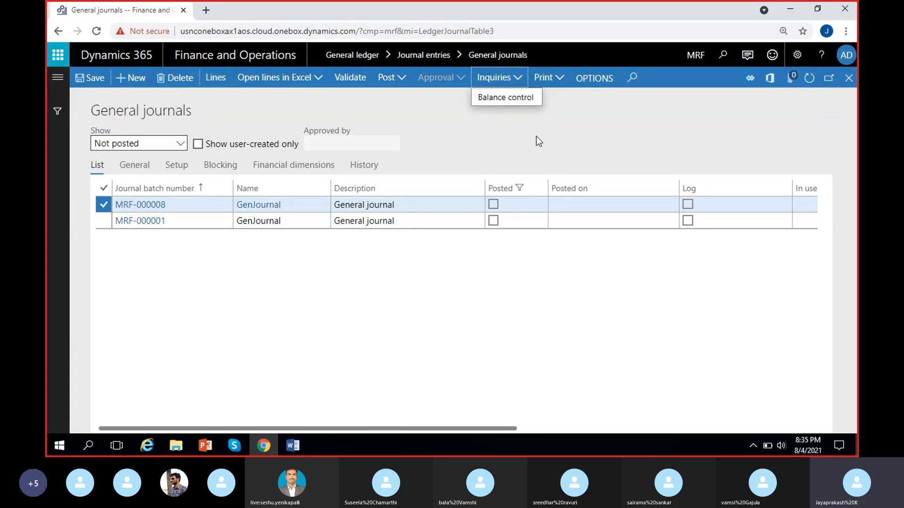
click(512, 136)
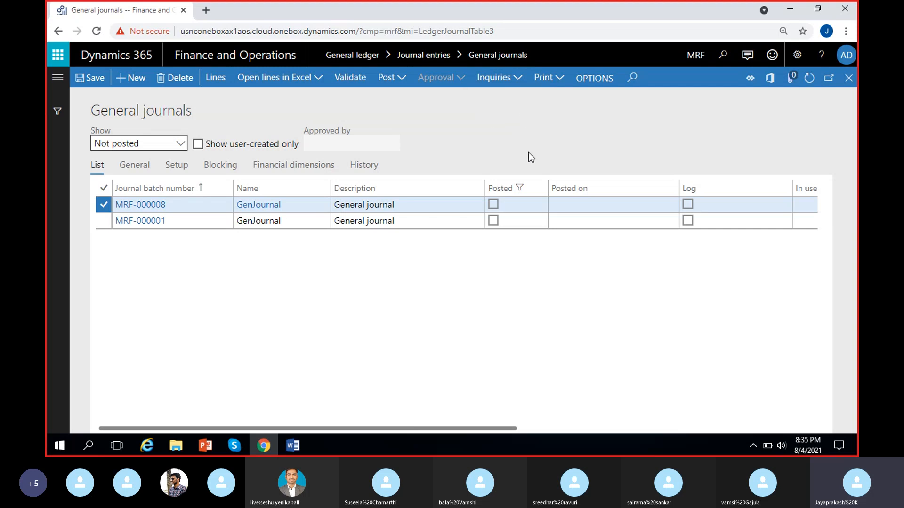
click(562, 81)
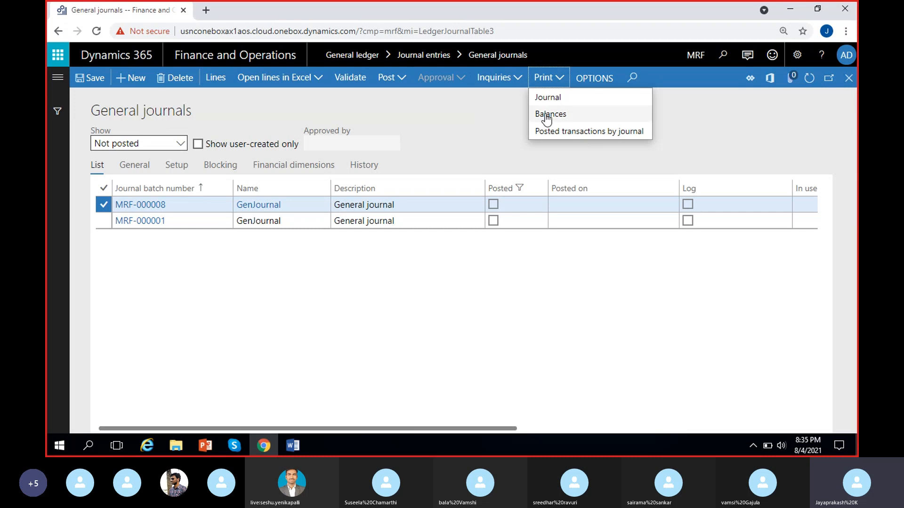
click(488, 146)
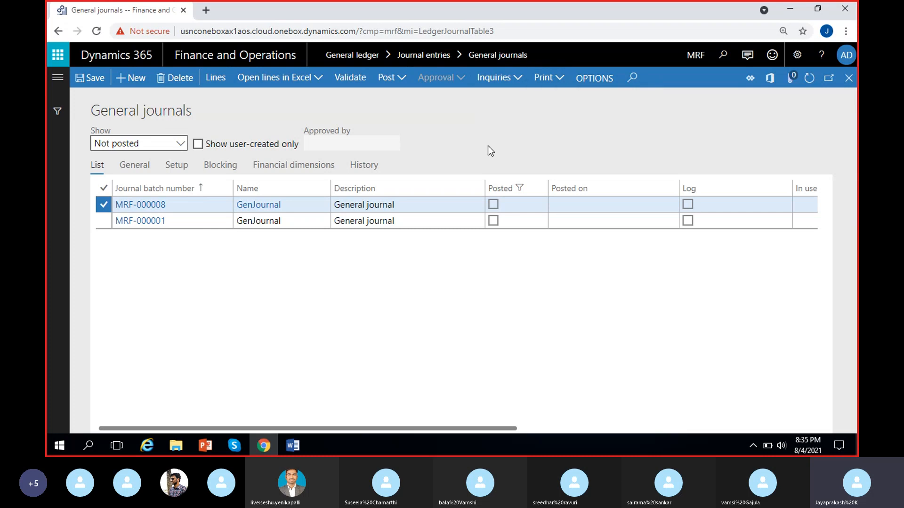
Review the roles, duties and privileges in the security diagnostics of the general journals page, and close the list.
click(584, 84)
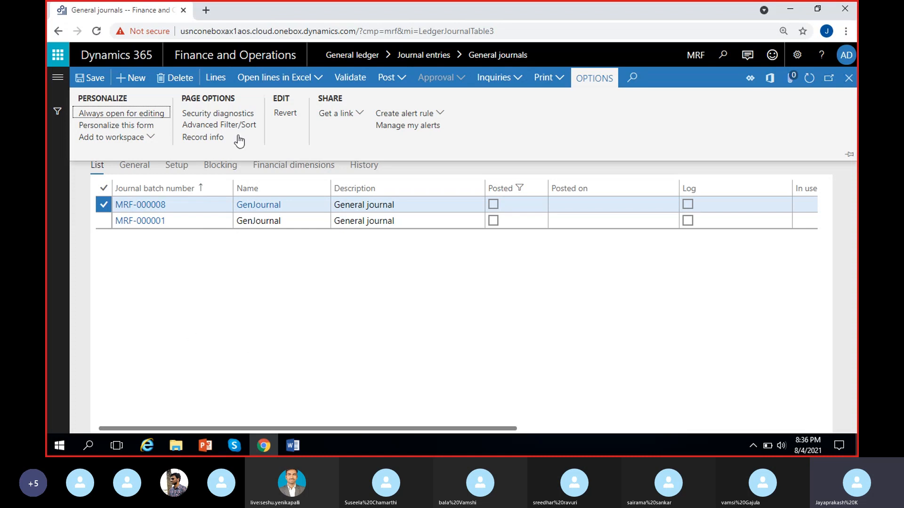
click(228, 113)
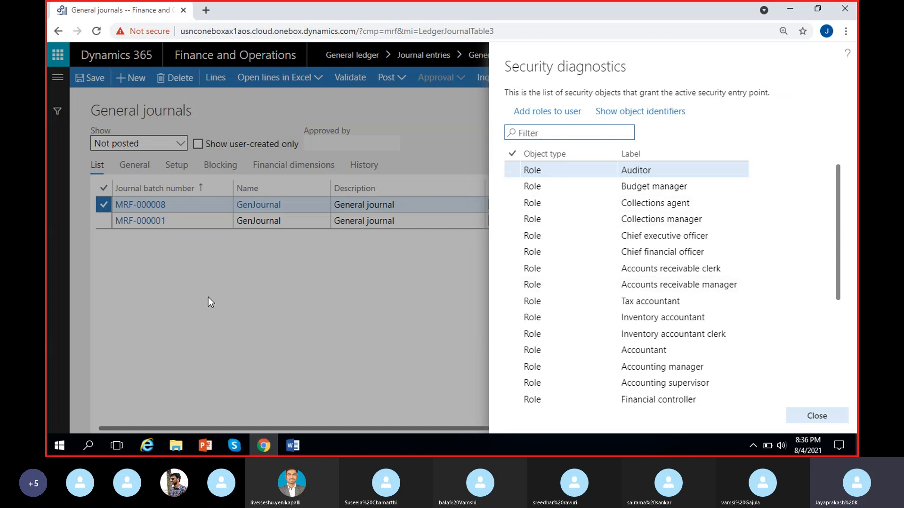
scroll(580, 327, down, 3)
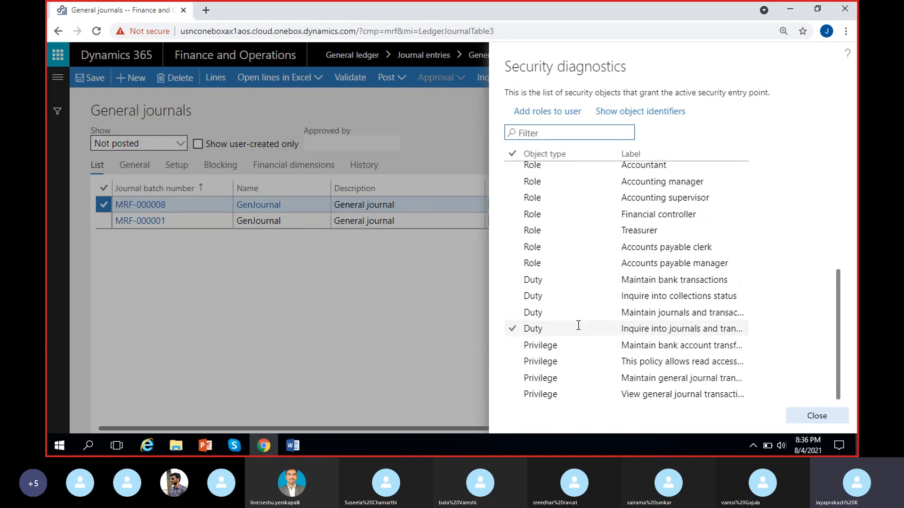
scroll(568, 324, up, 4)
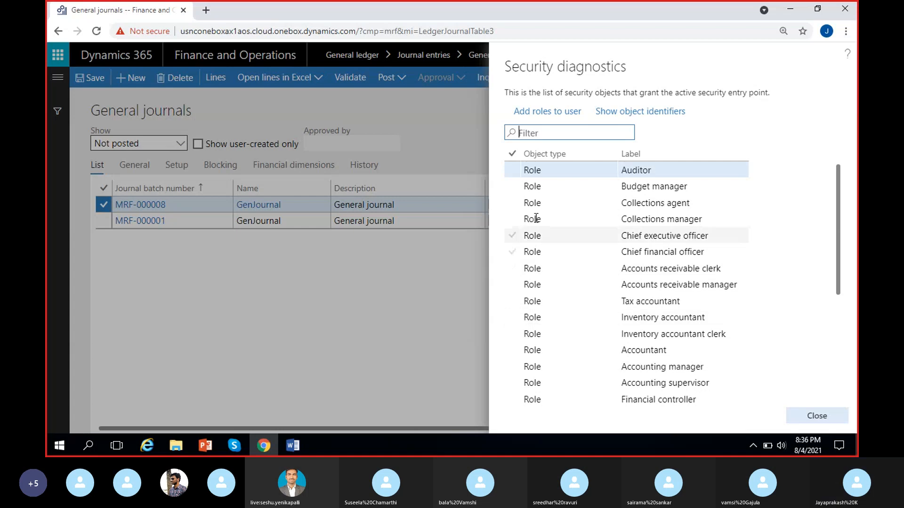
scroll(539, 258, down, 2)
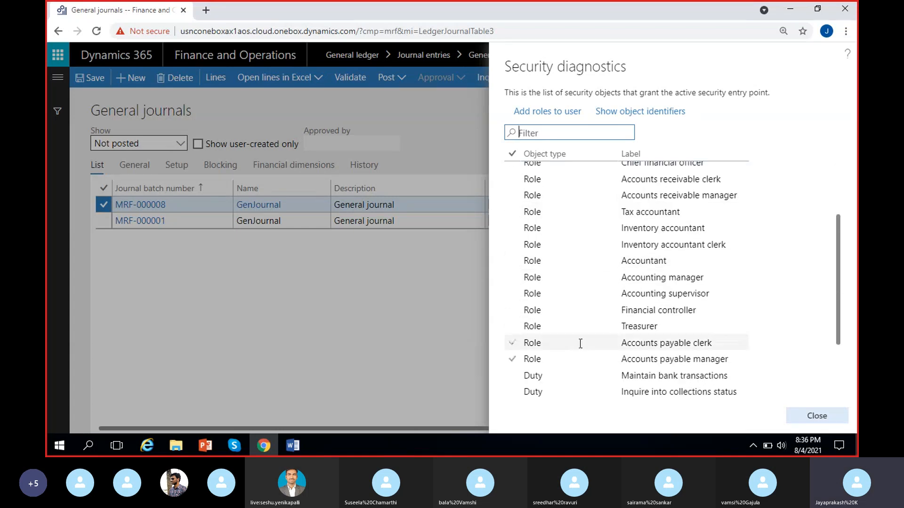
scroll(581, 342, up, 2)
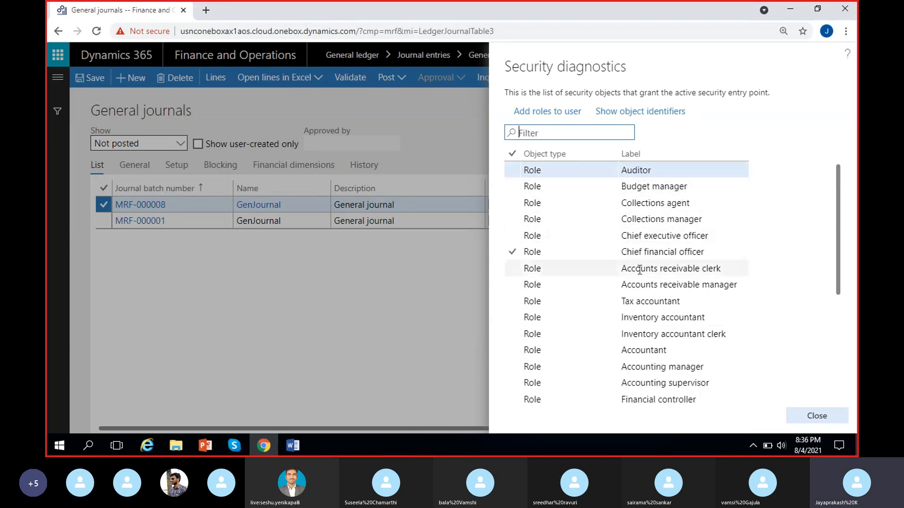
scroll(658, 328, down, 2)
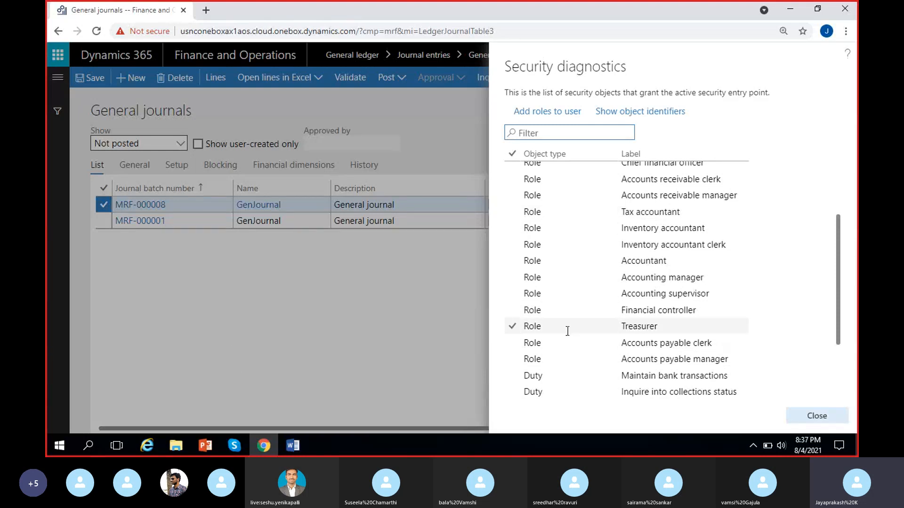
scroll(566, 331, up, 2)
click(816, 416)
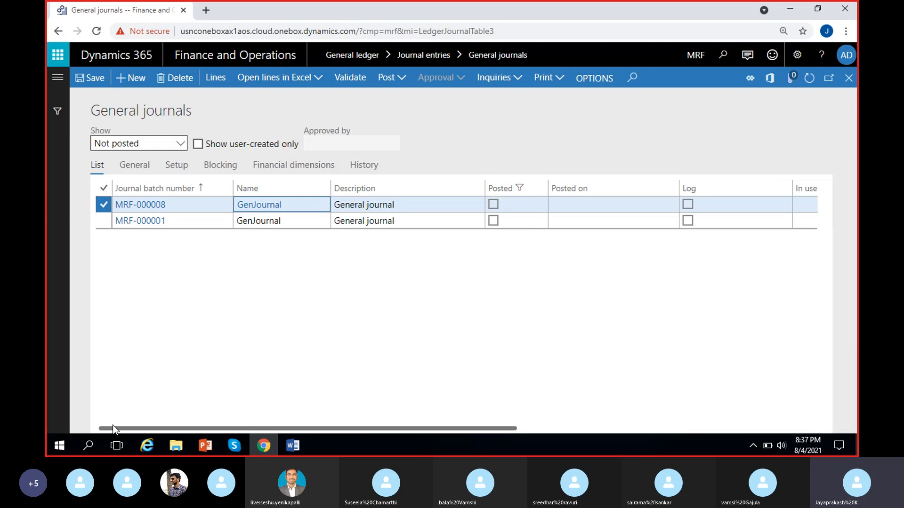
Switch to the Documents folder in File Explorer.
mouse_move(163, 455)
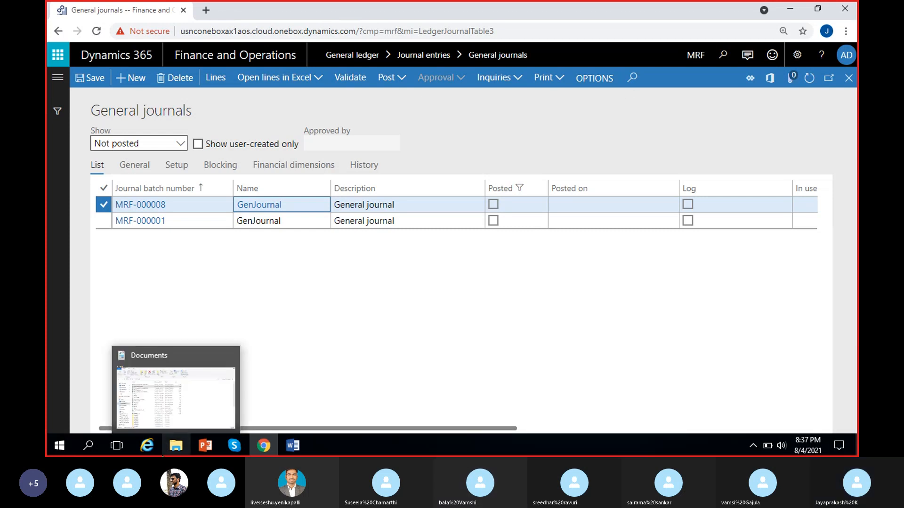
Examine the posting-status options available for filtering the general journals list.
click(584, 303)
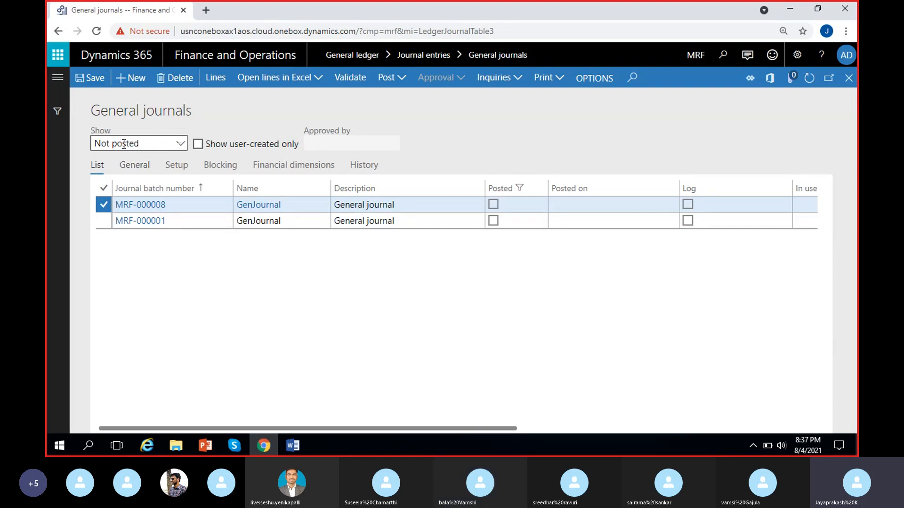
click(180, 144)
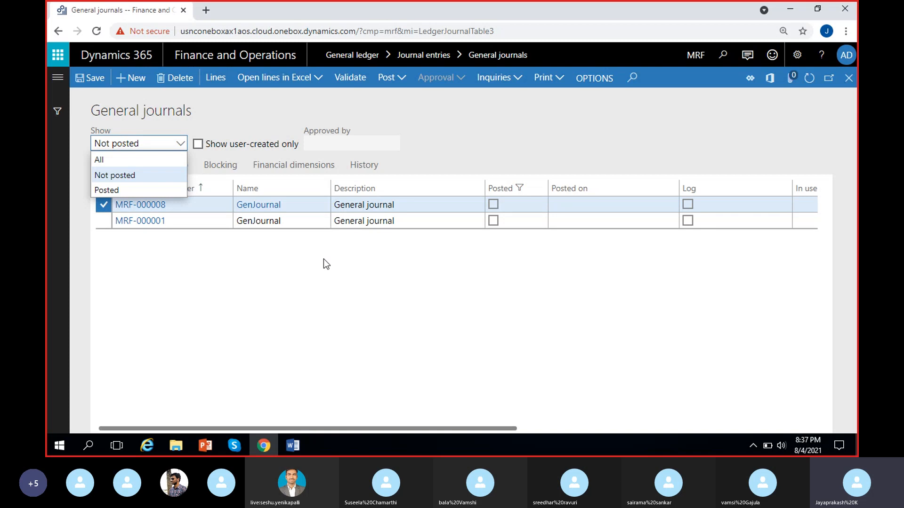
click(212, 249)
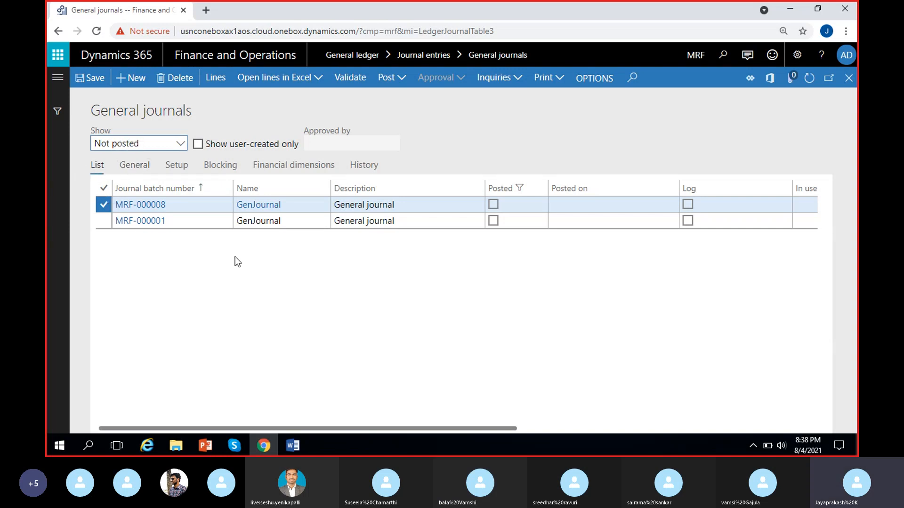
Examine the general details of journal MRF-000008, including its batch number, name, journal type and description.
click(137, 166)
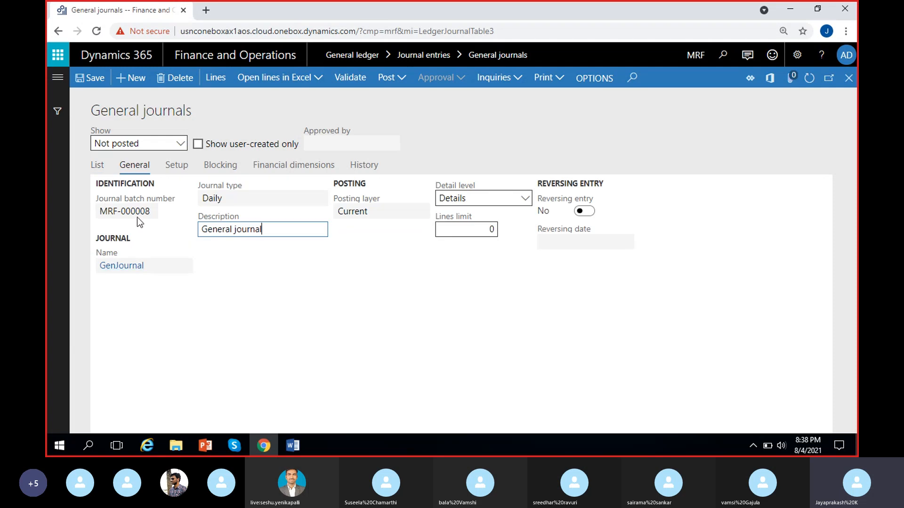
click(150, 212)
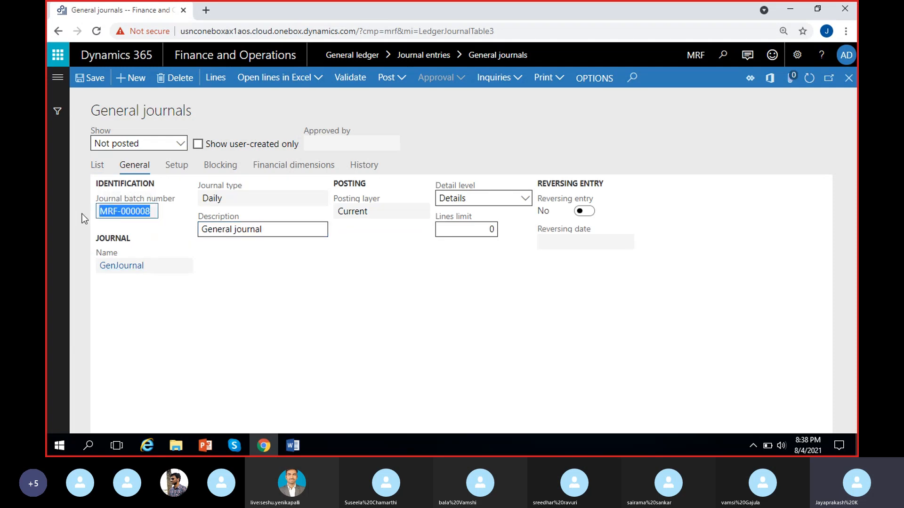
click(99, 168)
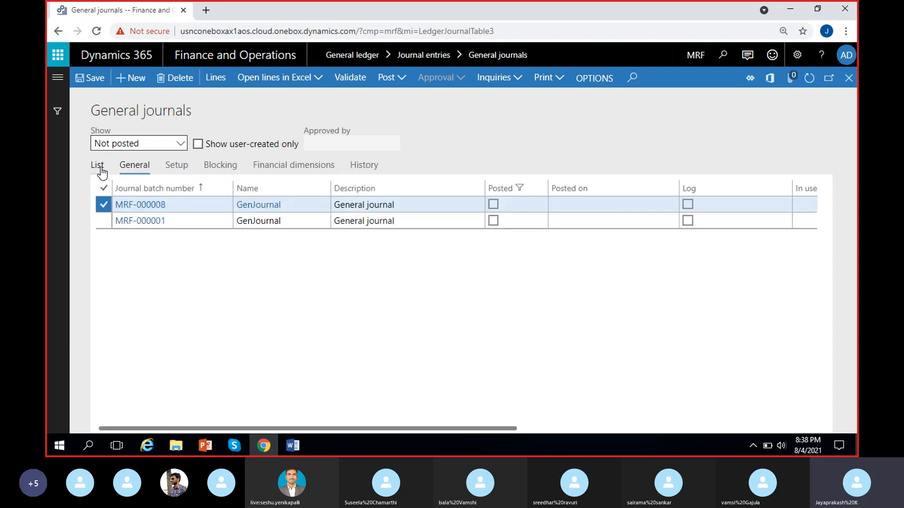
click(136, 169)
click(152, 217)
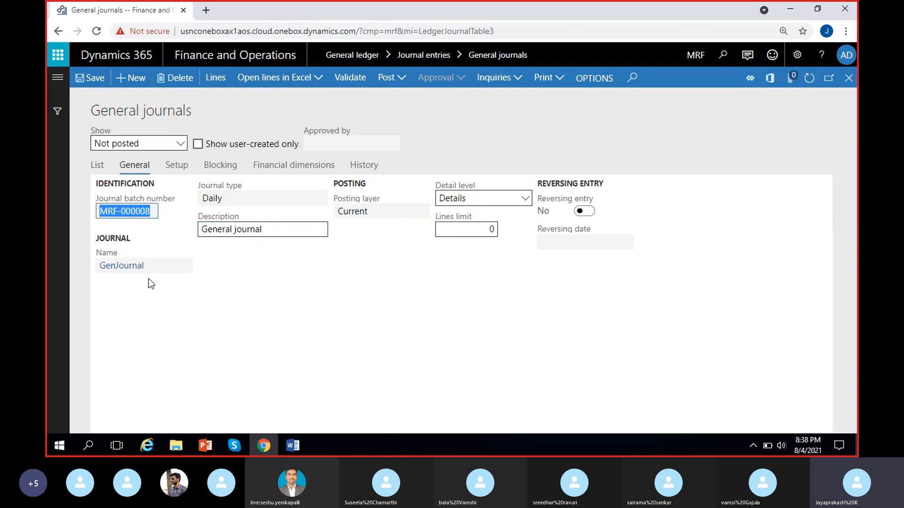
click(134, 270)
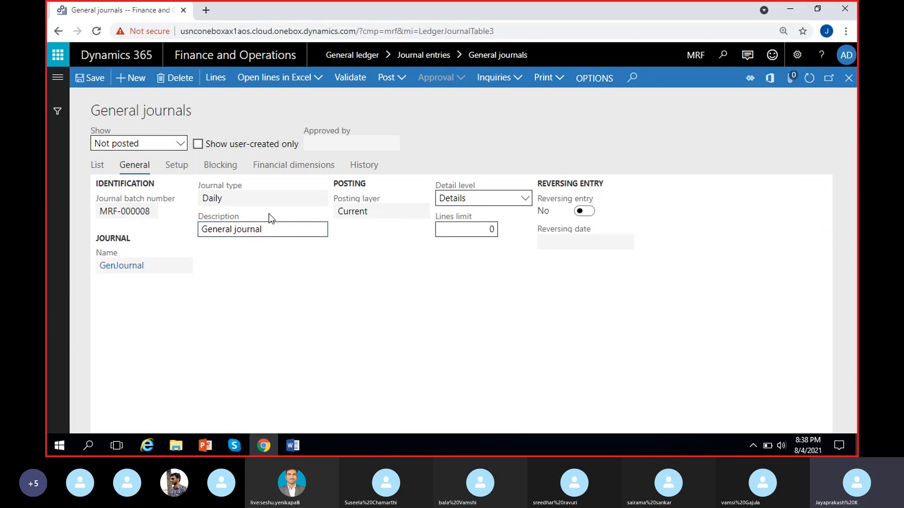
click(240, 197)
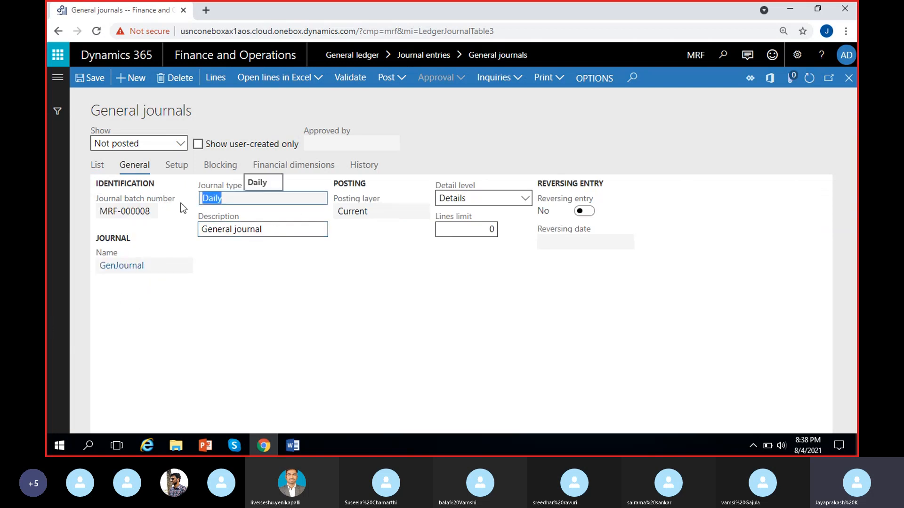
click(242, 270)
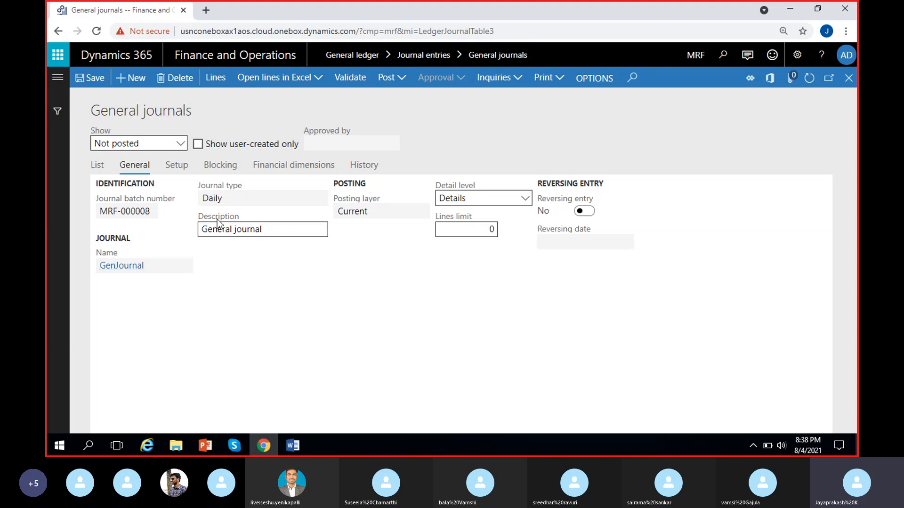
click(277, 231)
Change the description of journal MRF-000008 in the list to "Expenses payment".
click(97, 165)
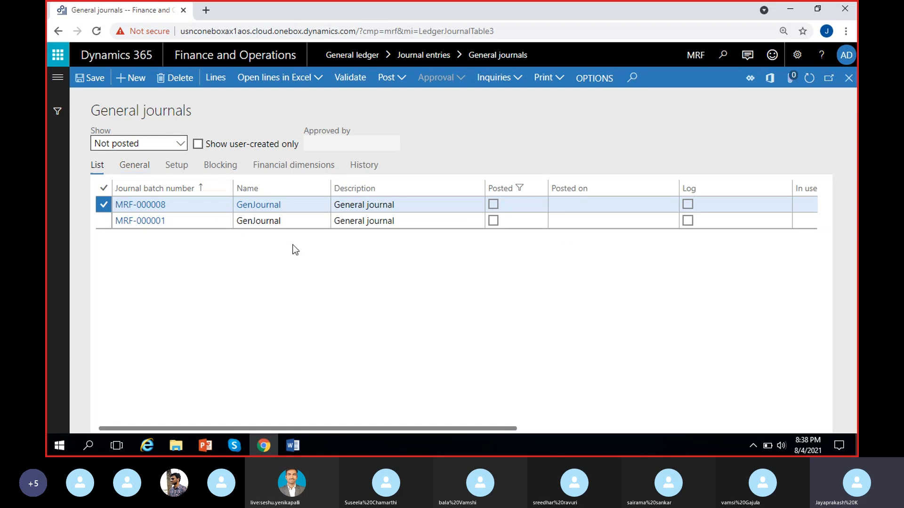
click(402, 210)
drag(402, 210, 308, 212)
key(BackSpace)
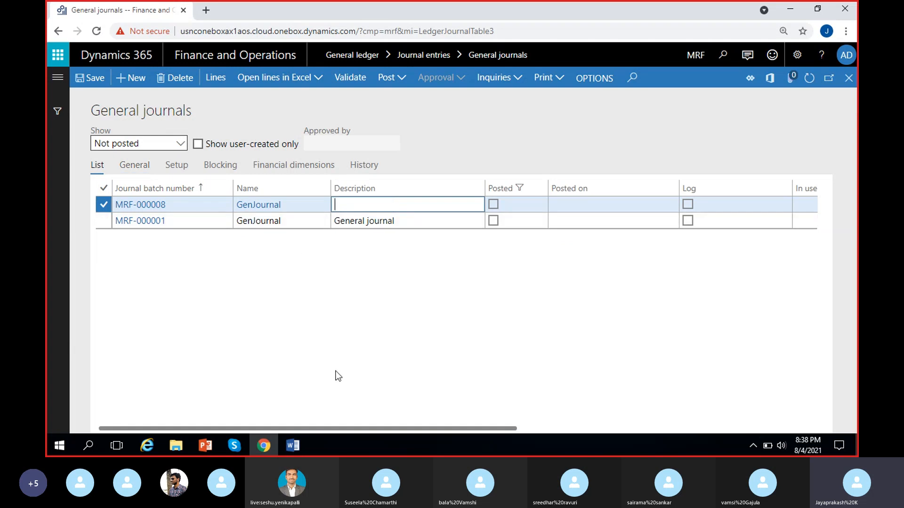
text(Expenses payment)
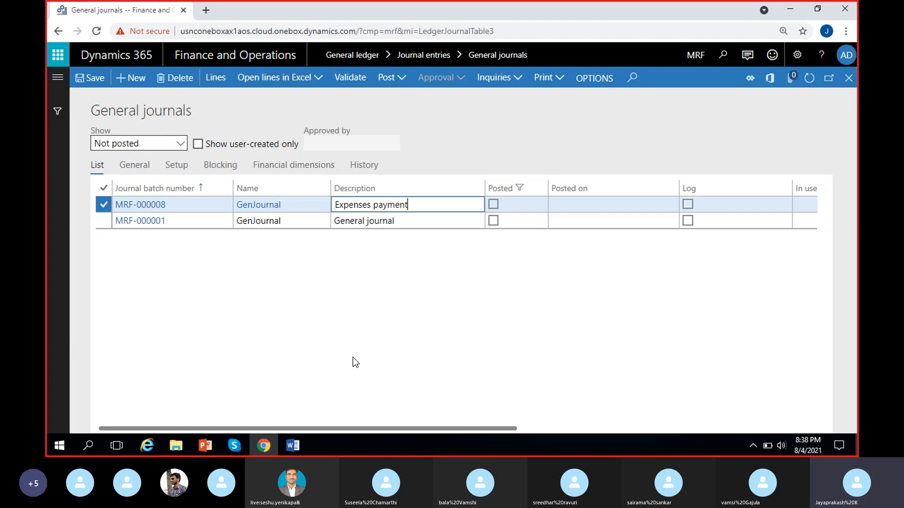
Examine the posting layer in the general details of journal MRF-000008.
click(144, 169)
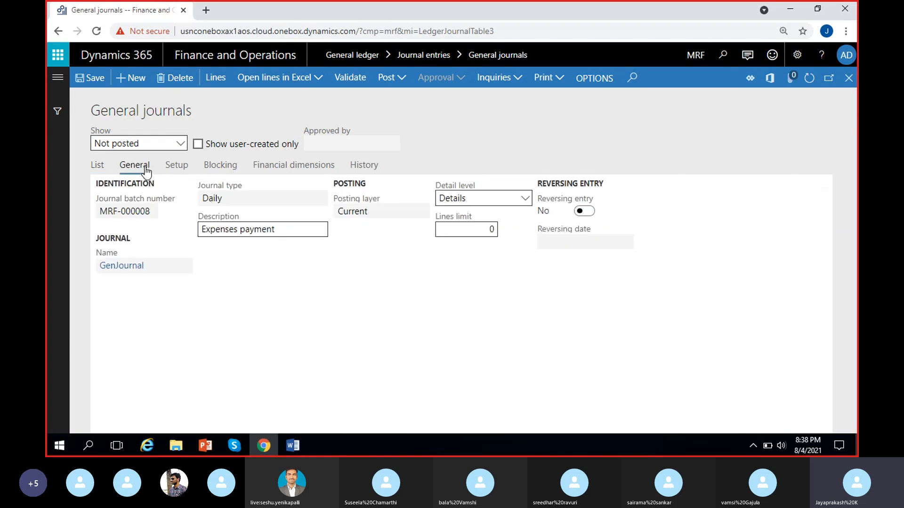
click(273, 255)
click(336, 211)
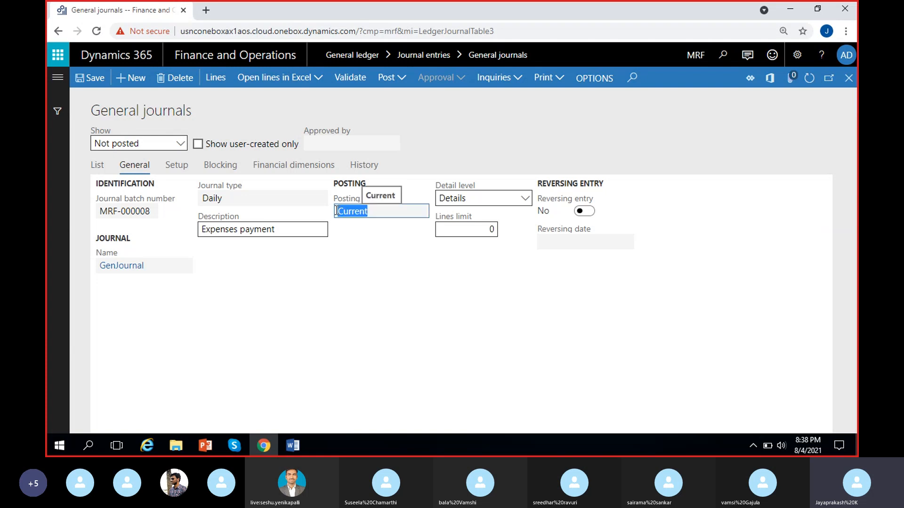
click(367, 223)
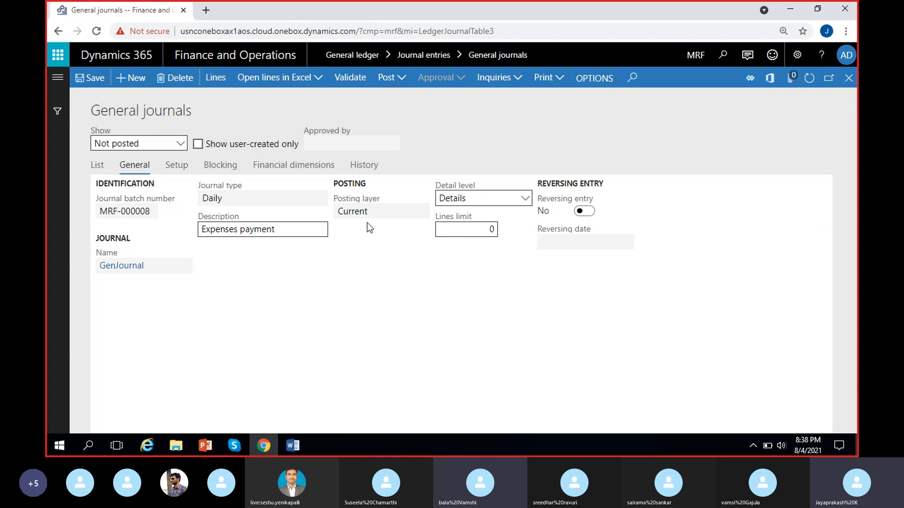
click(339, 210)
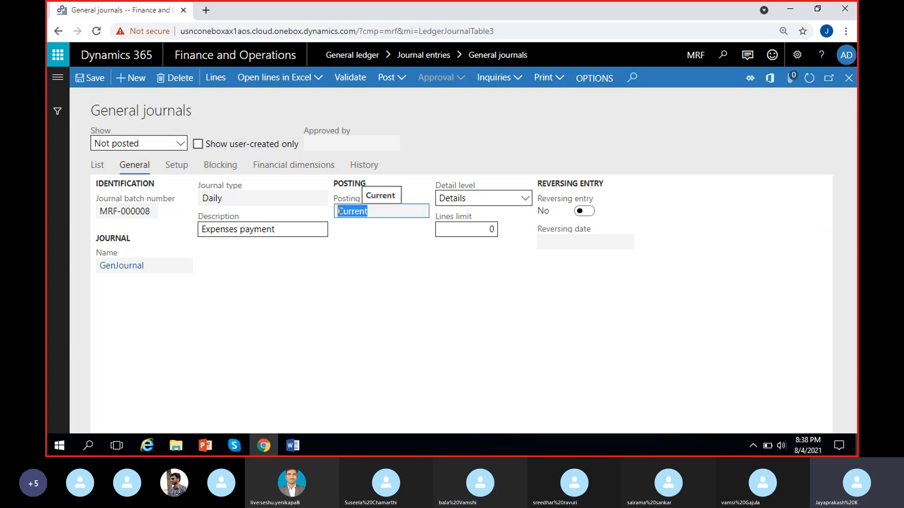
click(373, 241)
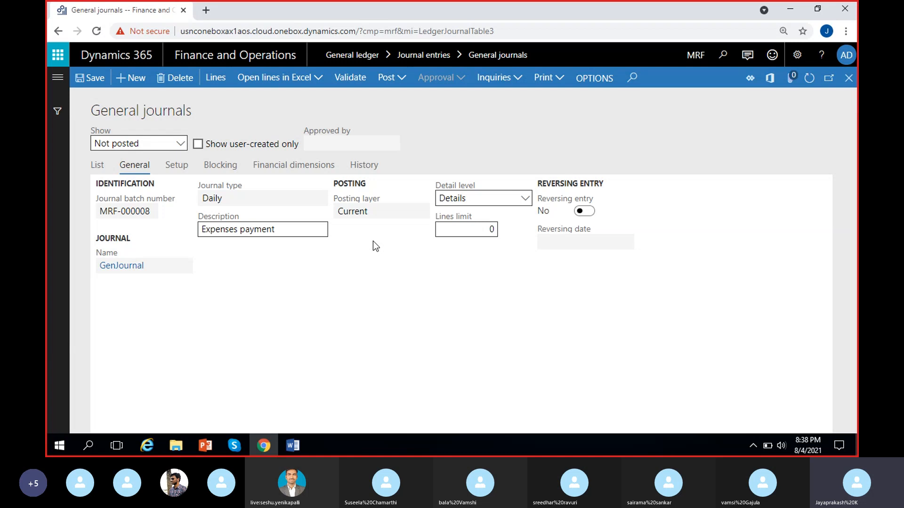
drag(380, 216, 353, 220)
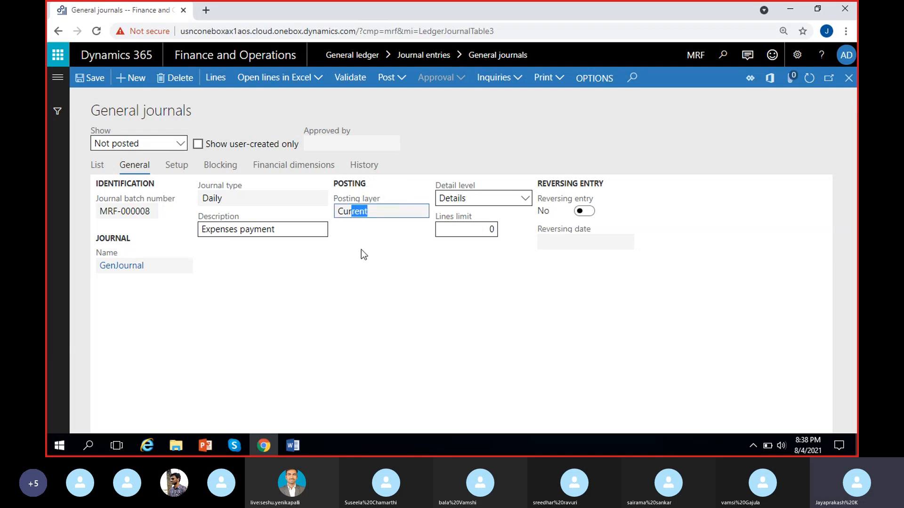
click(361, 246)
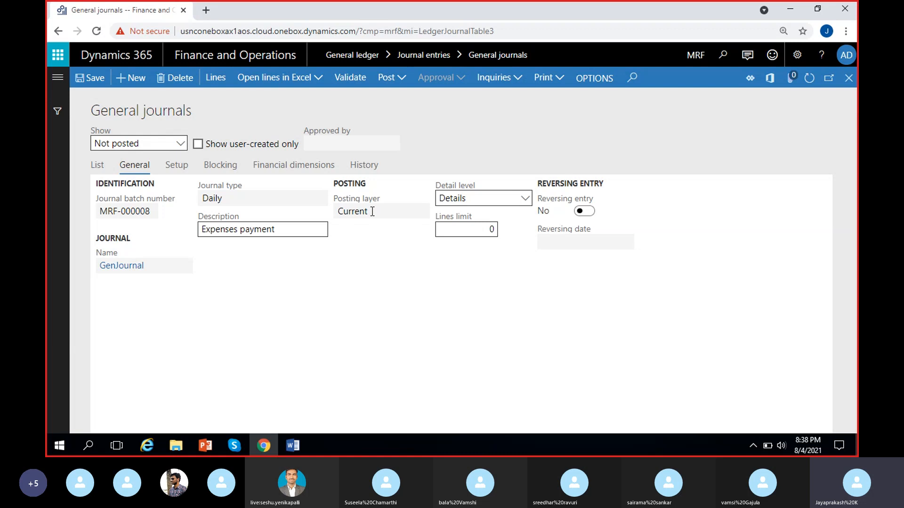
drag(372, 211, 344, 213)
click(359, 242)
click(375, 211)
double_click(375, 211)
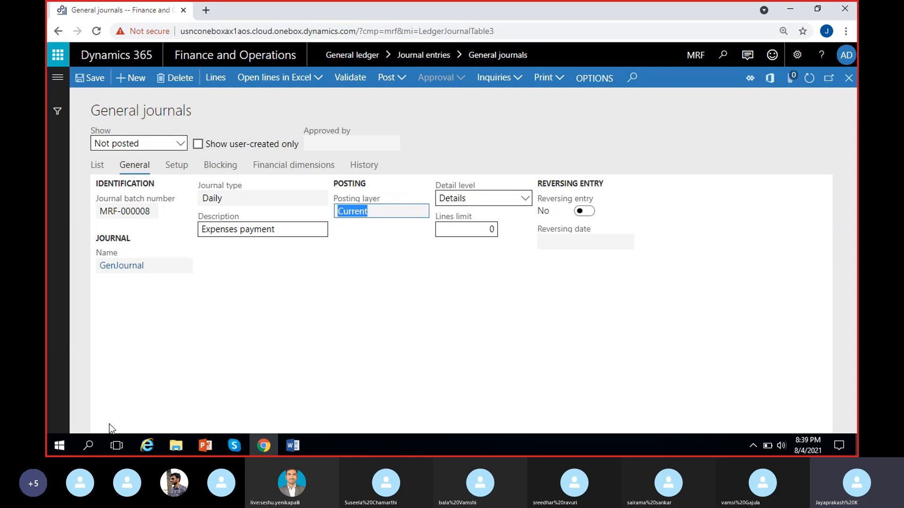
click(474, 329)
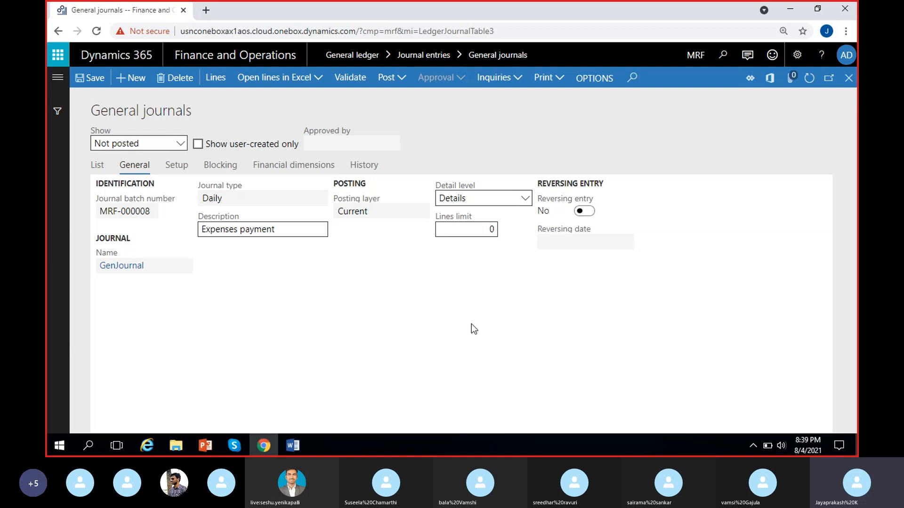
Examine the detail level options for the expenses payment journal, keeping Details selected.
click(526, 203)
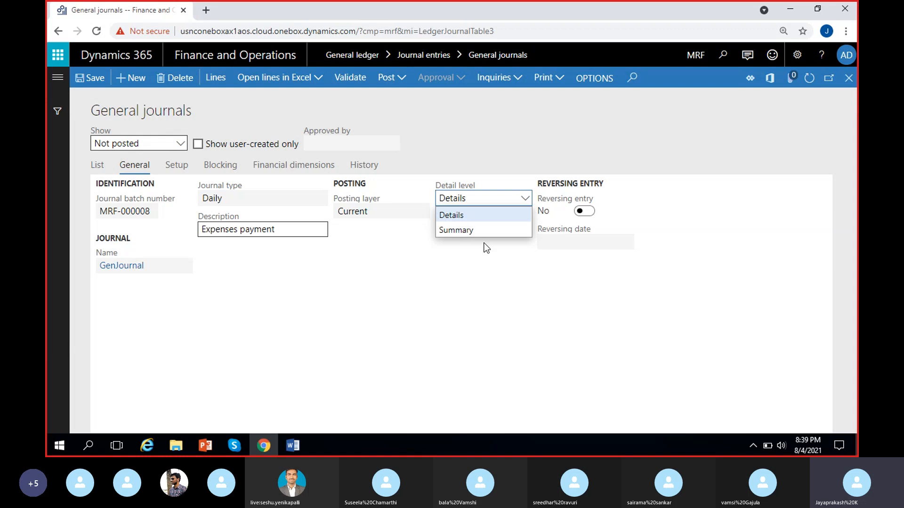
click(446, 216)
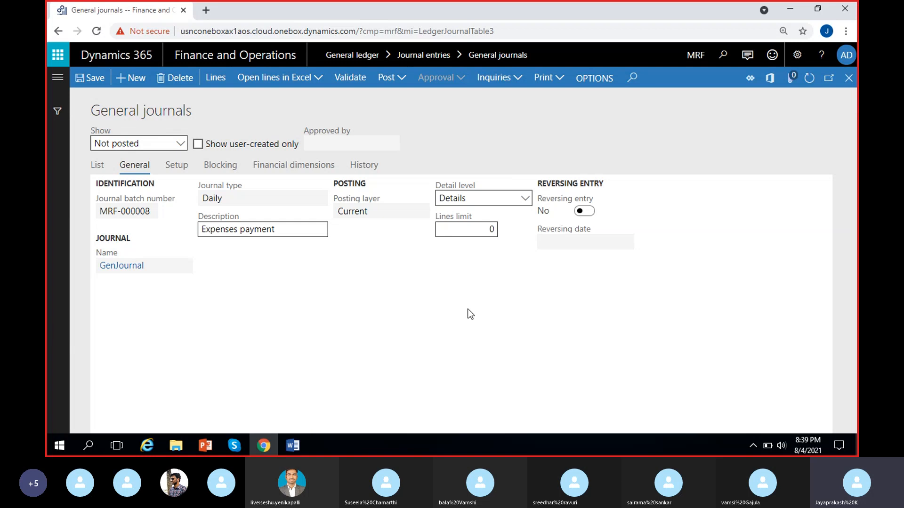
click(103, 169)
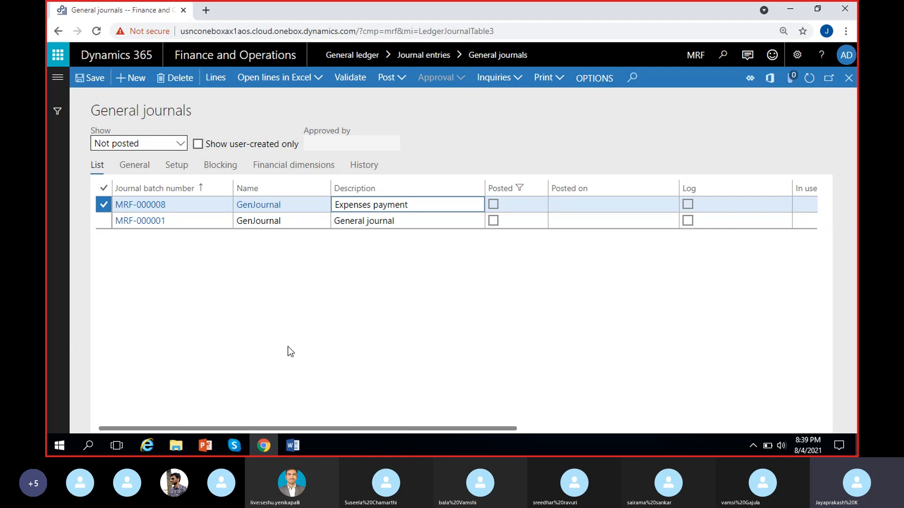
click(135, 166)
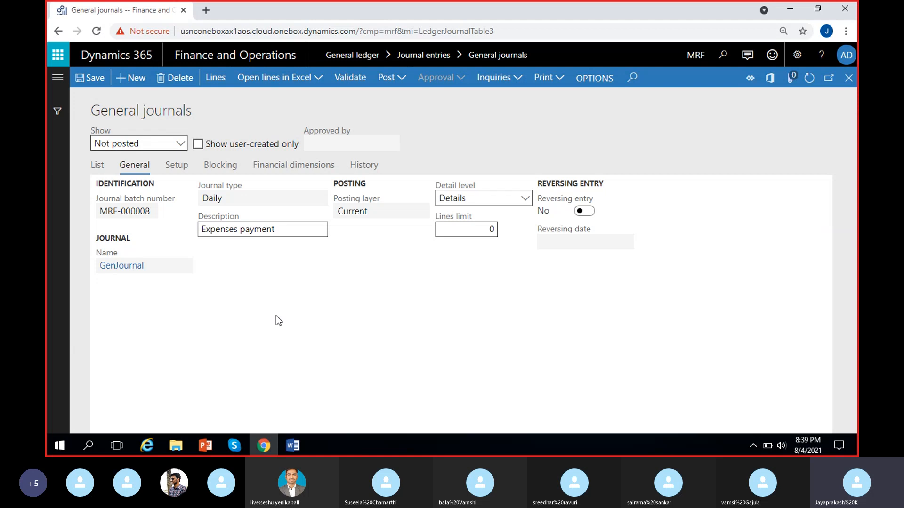
Set the lines limit of journal MRF-000008 to 10 and review its list and general details.
click(489, 230)
text(1)
click(493, 293)
click(100, 169)
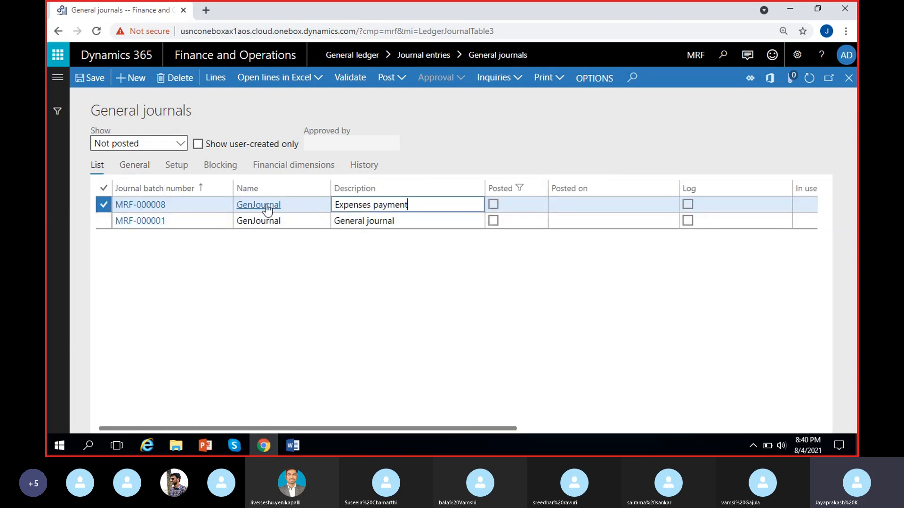
click(136, 167)
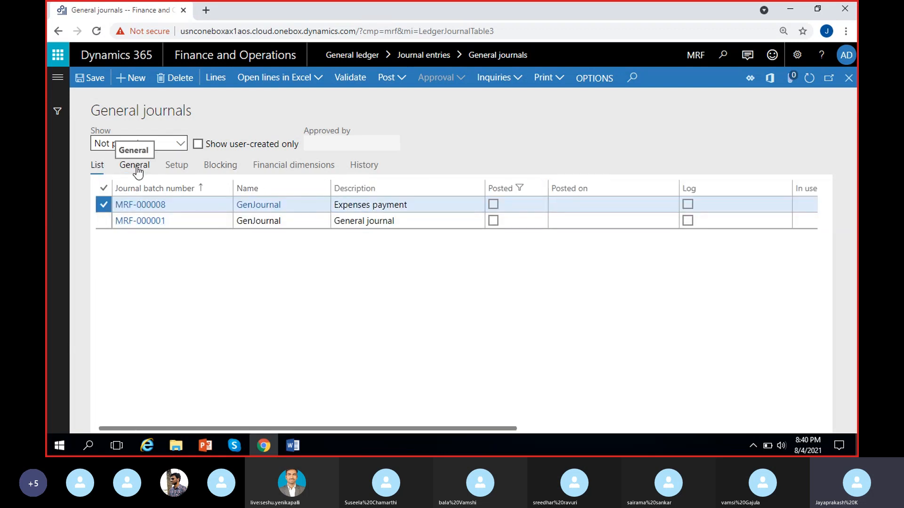
click(97, 167)
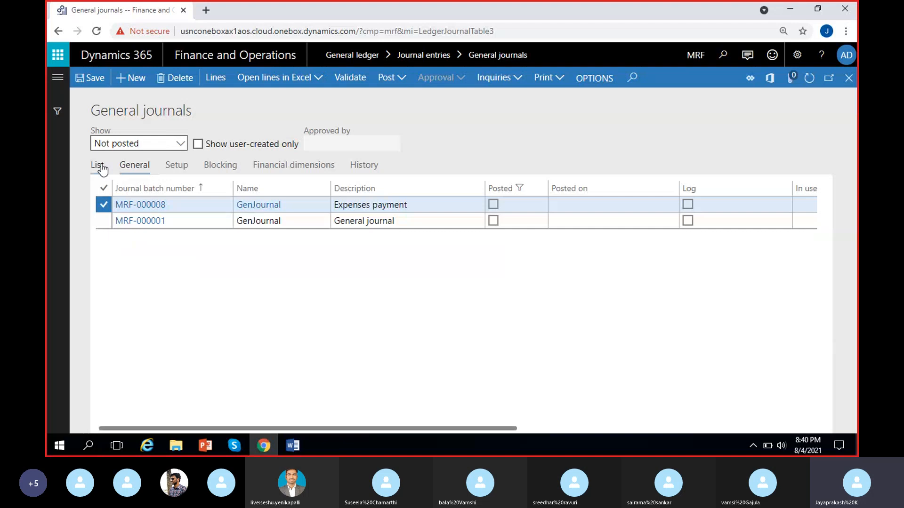
click(138, 169)
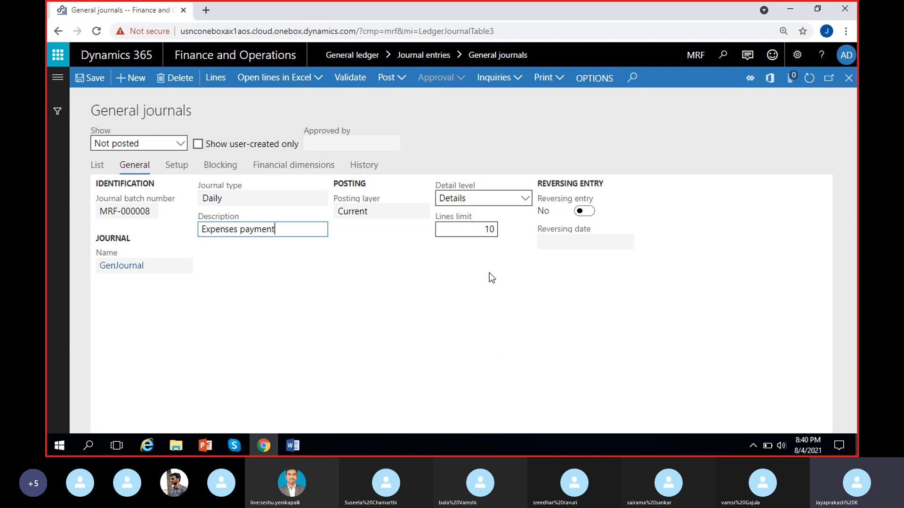
Set the lines limit of journal MRF-000008 to 500.
click(487, 229)
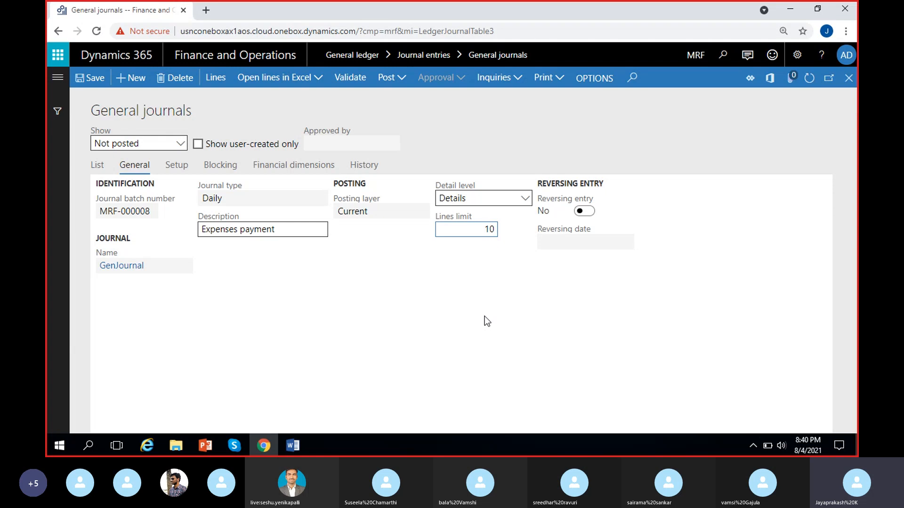
double_click(490, 230)
text(500)
click(468, 322)
Reset the lines limit of journal MRF-000008 to 0.
click(489, 235)
key(BackSpace)
text(0)
Enable the reversing entry for journal MRF-000008 and set its reversing date to 8/31/2021.
click(583, 212)
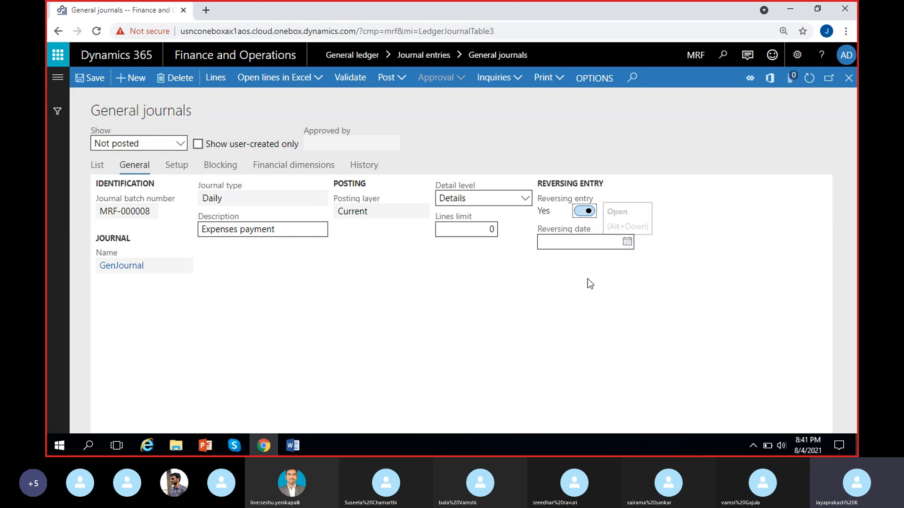
click(628, 243)
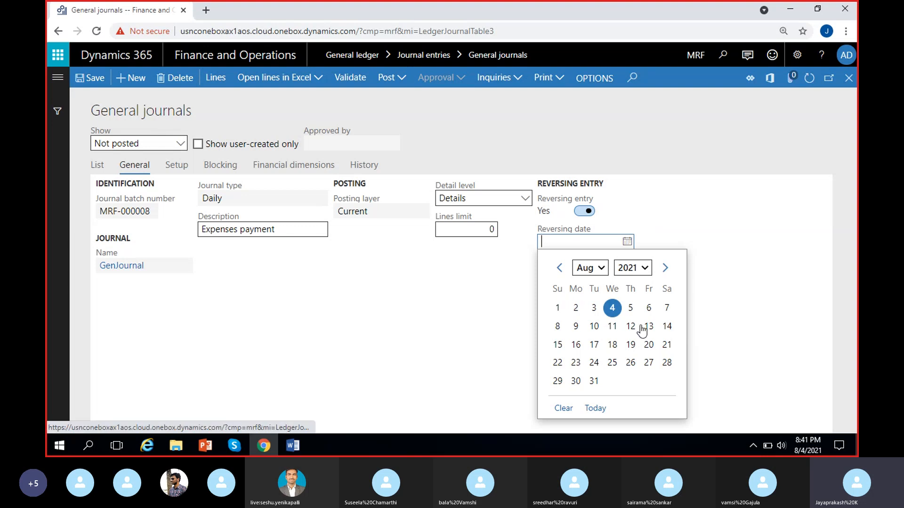
click(594, 382)
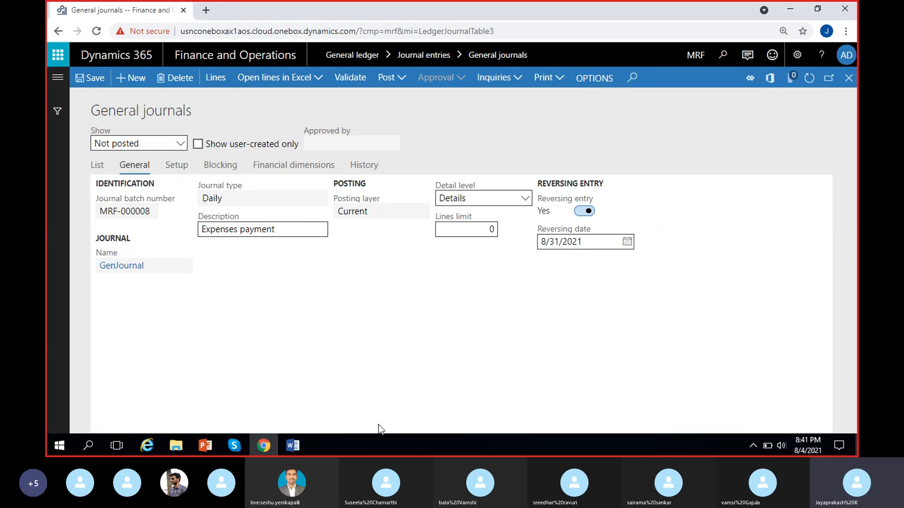
Switch to the Word notes, delete the Travel expenses line and change the cash credit amount to 500.
click(293, 446)
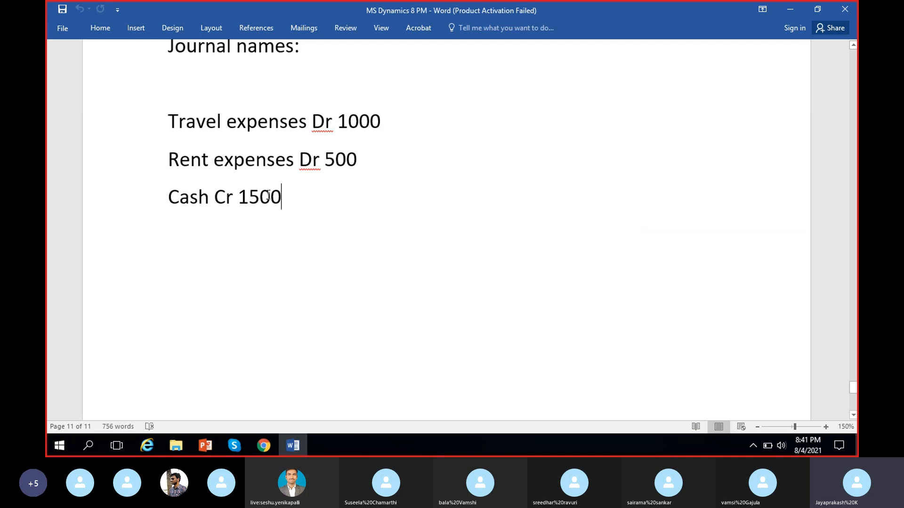
triple_click(226, 127)
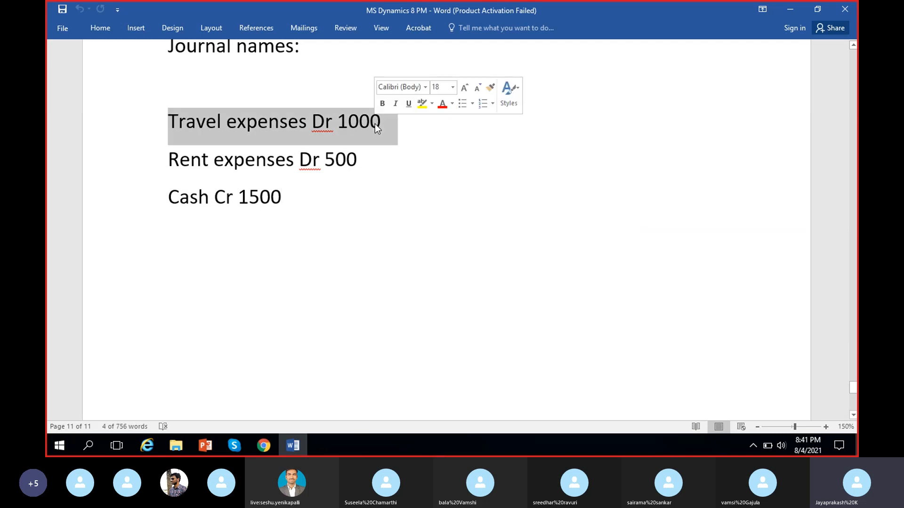
key(Delete)
click(249, 158)
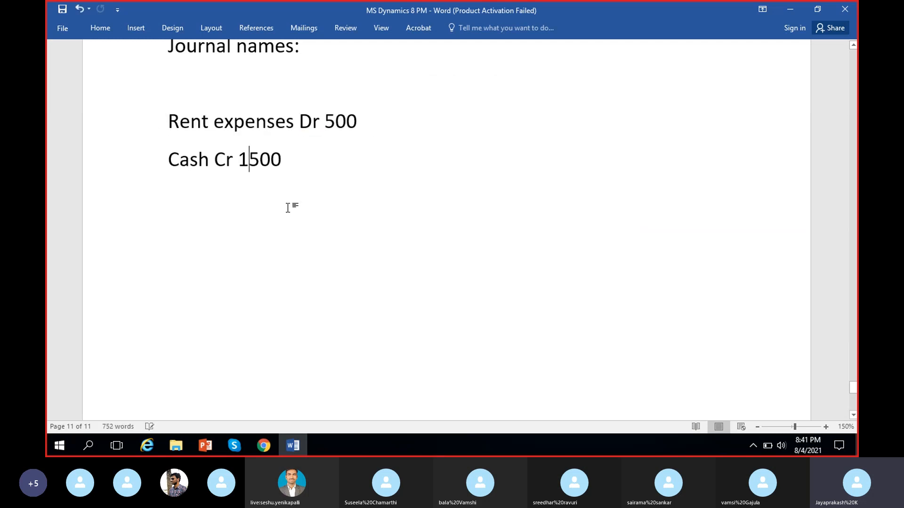
key(BackSpace)
click(320, 168)
drag(319, 168, 169, 120)
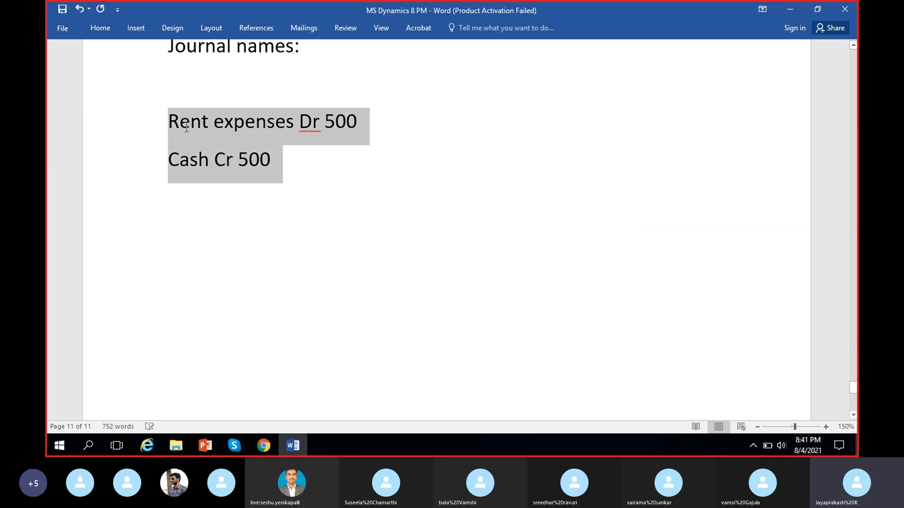
Add the date 4-Aug above the rent expenses entry and 31-Aug below the cash line in the notes.
click(318, 181)
key(Return)
key(Return)
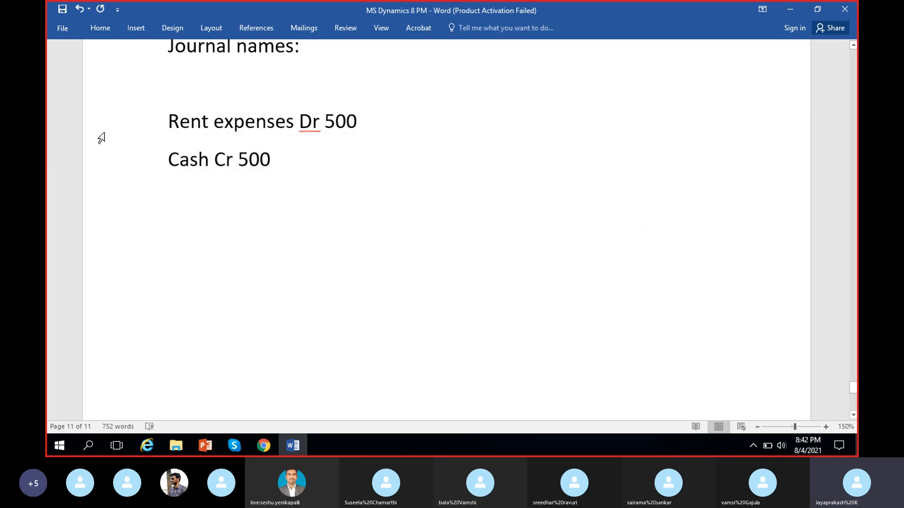
click(157, 120)
click(172, 122)
click(197, 98)
text(4-Aug)
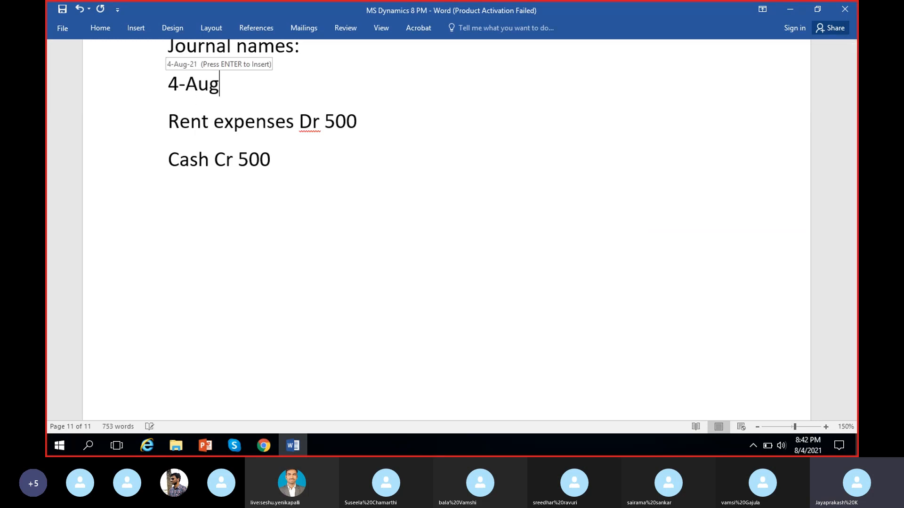
click(177, 213)
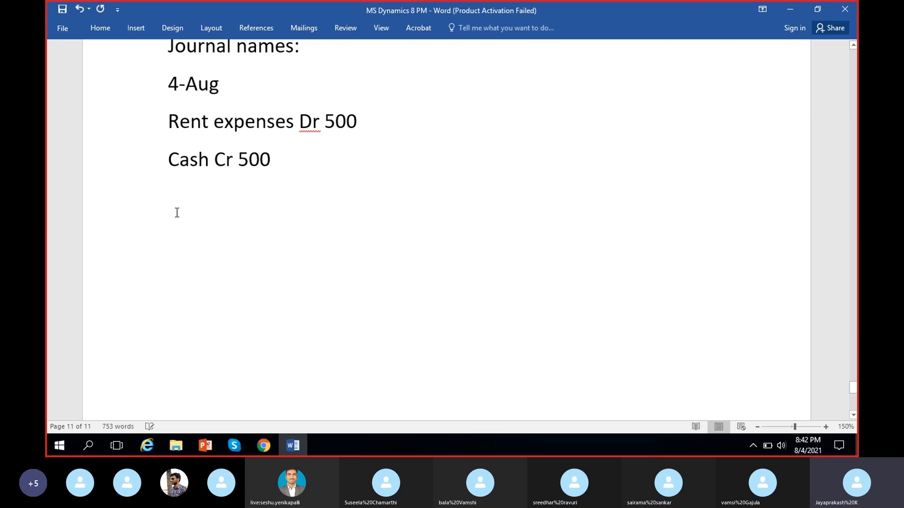
text(31-Aug)
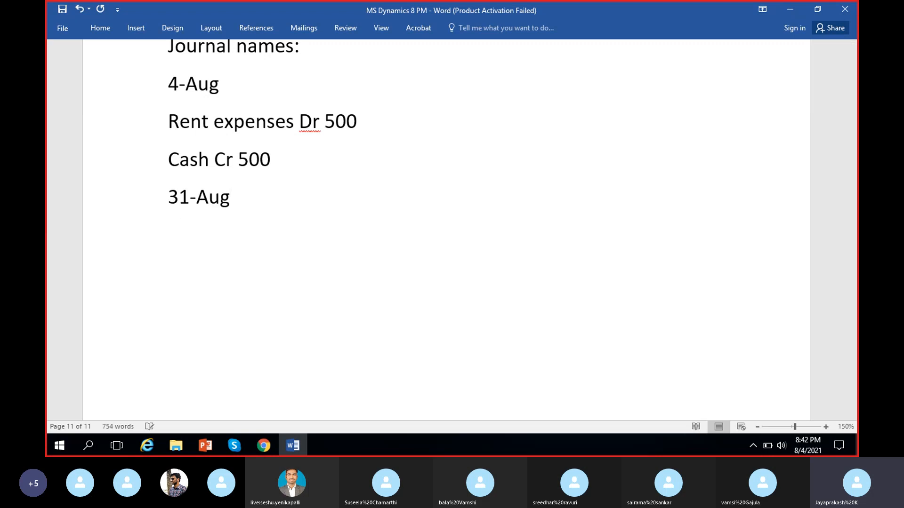
key(Return)
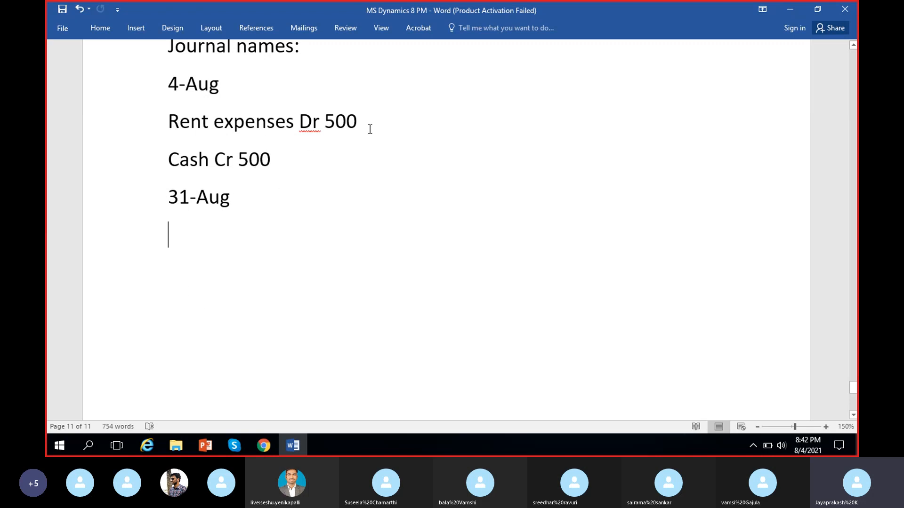
Compare the rent and cash entry and its 4-Aug and 31-Aug dates in the notes with the journal's reversing entry settings.
click(322, 123)
click(206, 256)
drag(170, 196, 232, 202)
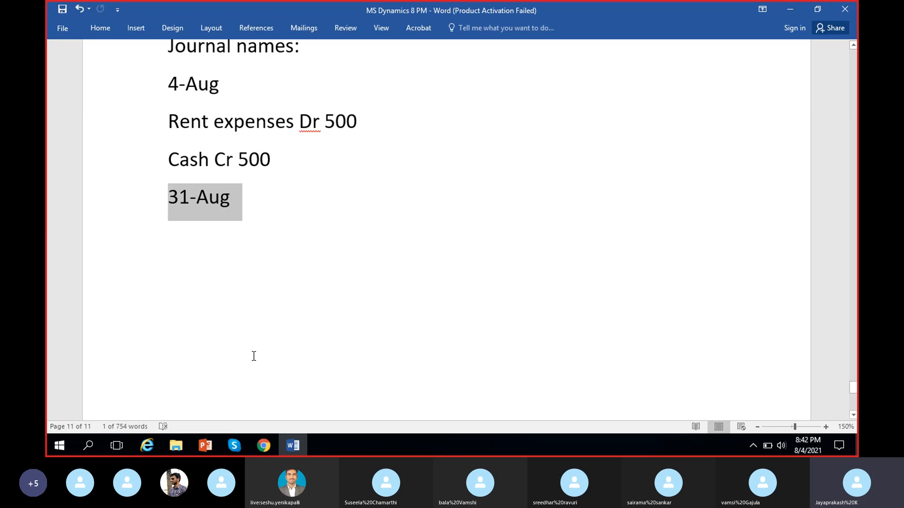
click(242, 323)
click(264, 445)
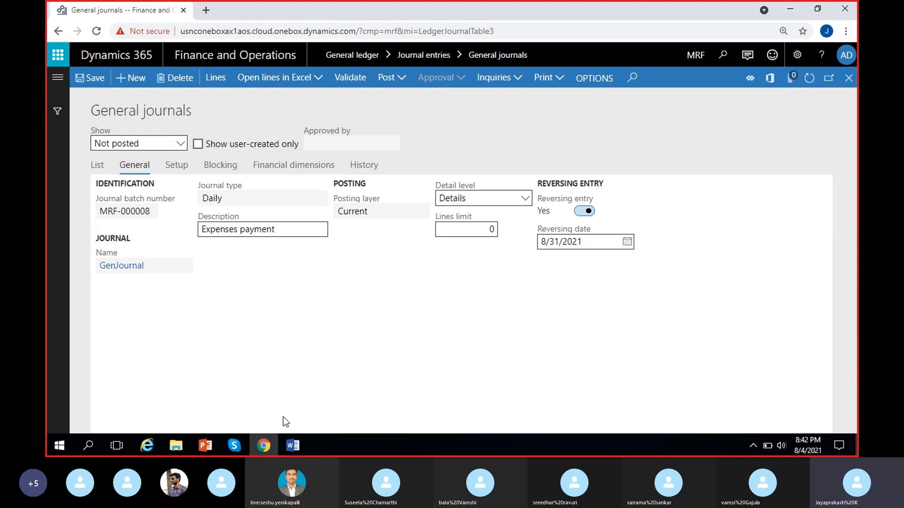
click(263, 445)
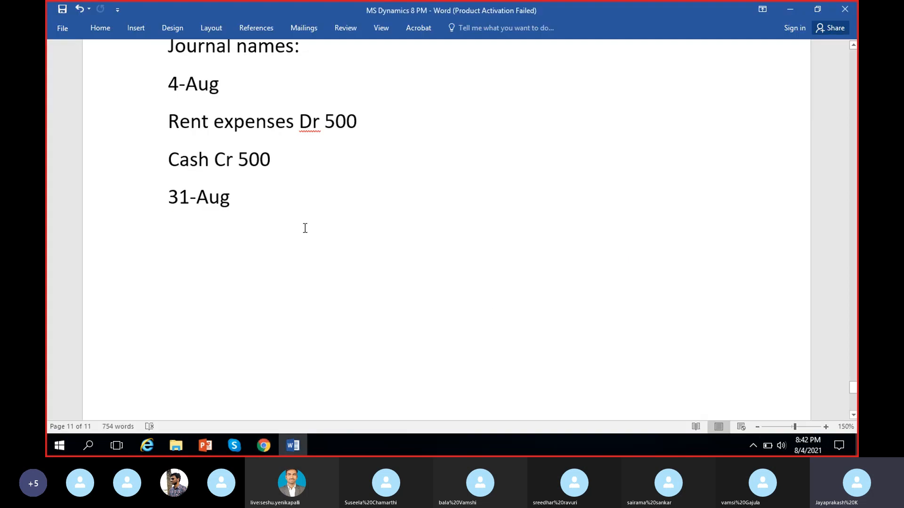
click(266, 445)
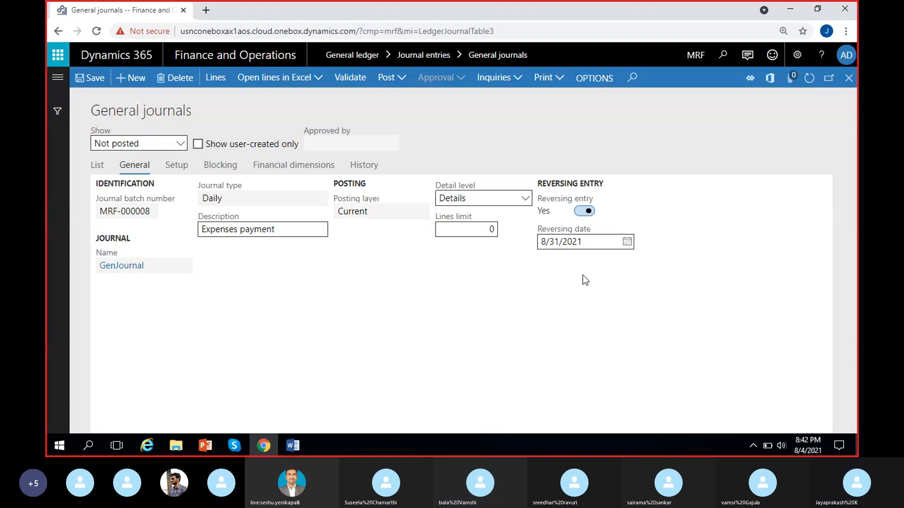
click(264, 446)
scroll(286, 331, up, 3)
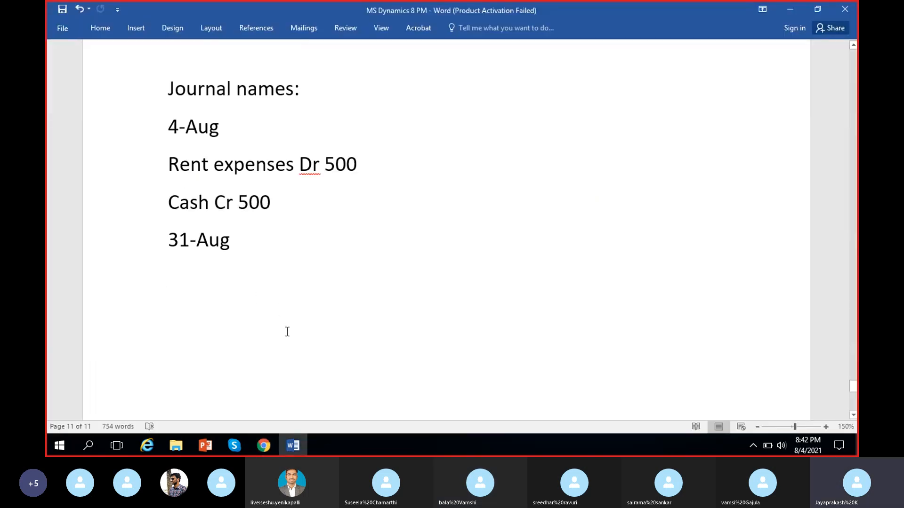
click(264, 453)
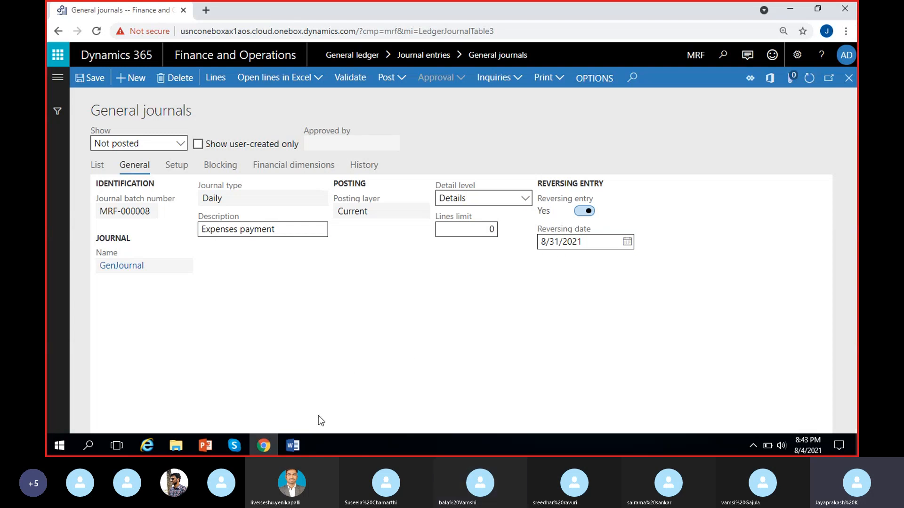
click(293, 445)
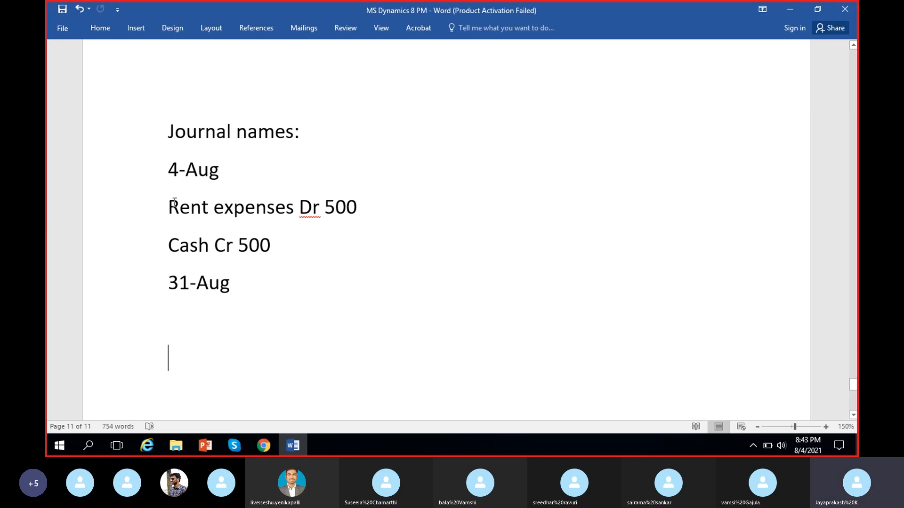
drag(174, 203, 280, 239)
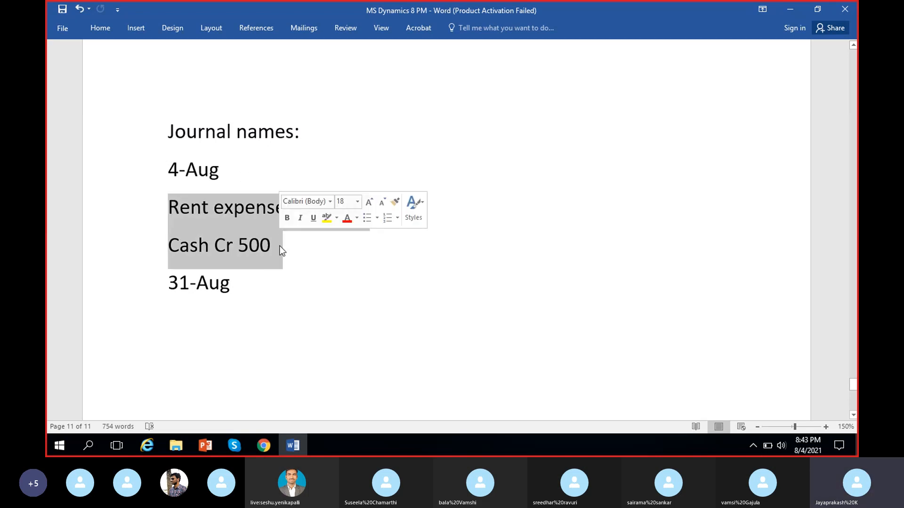
click(263, 445)
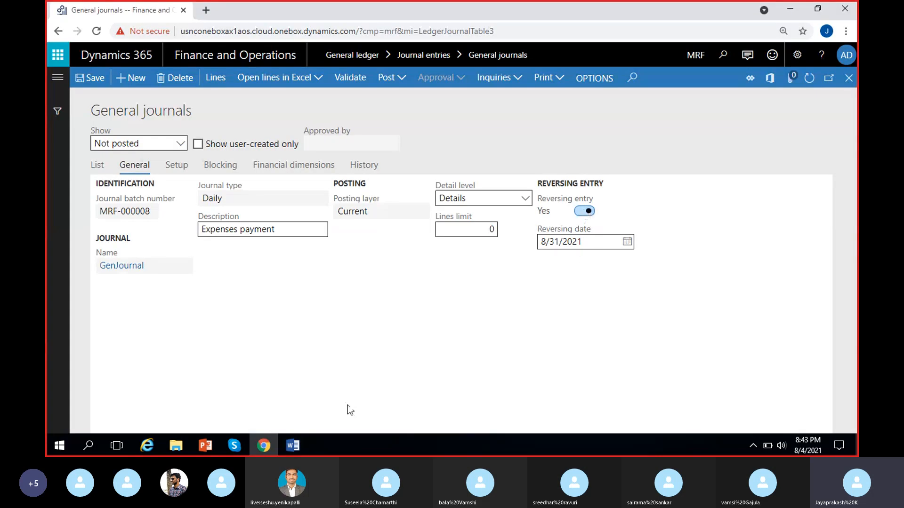
click(269, 444)
drag(167, 287, 225, 341)
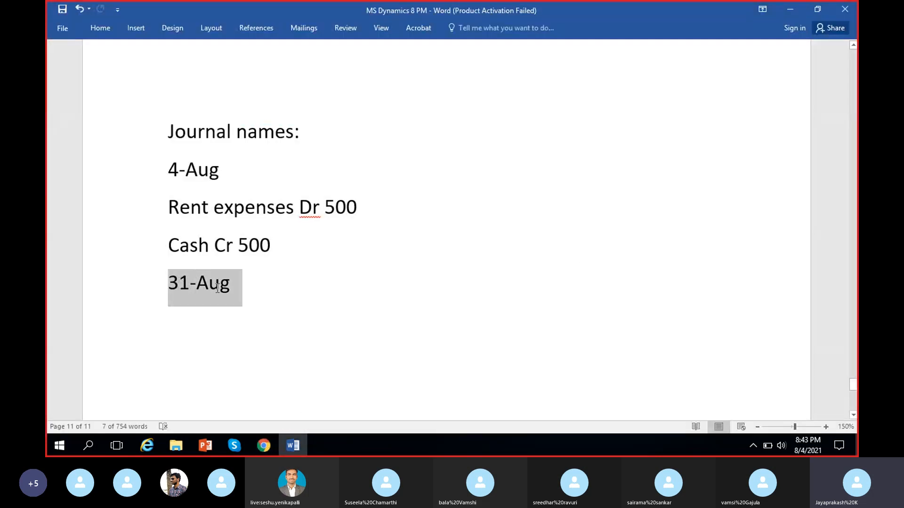
drag(141, 245, 139, 215)
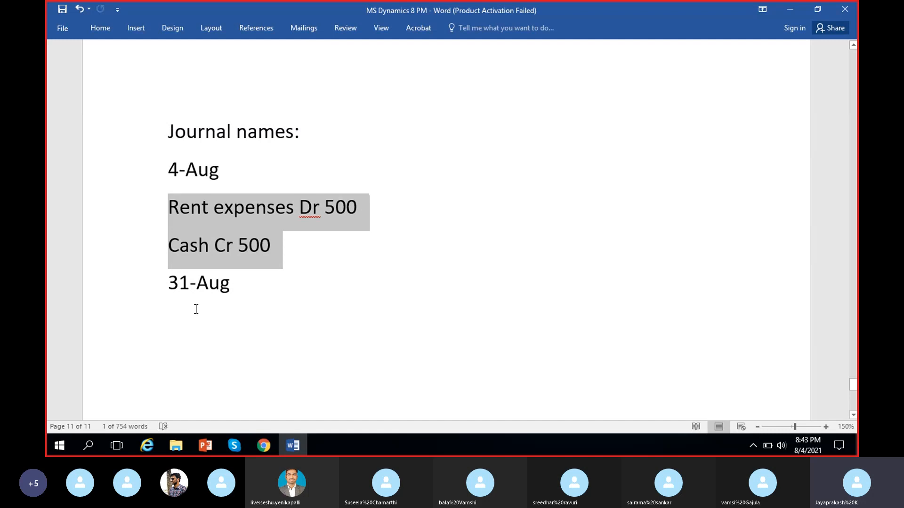
click(221, 337)
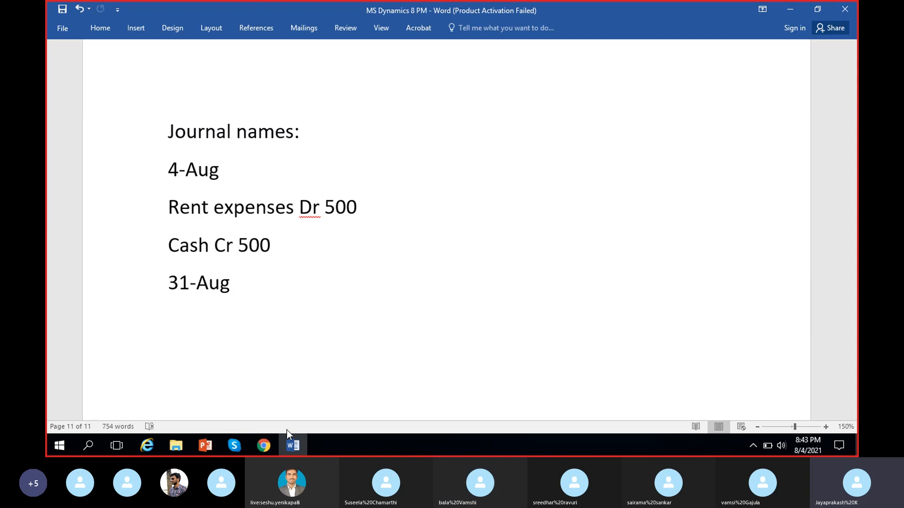
Return to Dynamics 365 and turn off the reversing entry for journal MRF-000008.
click(291, 446)
click(264, 445)
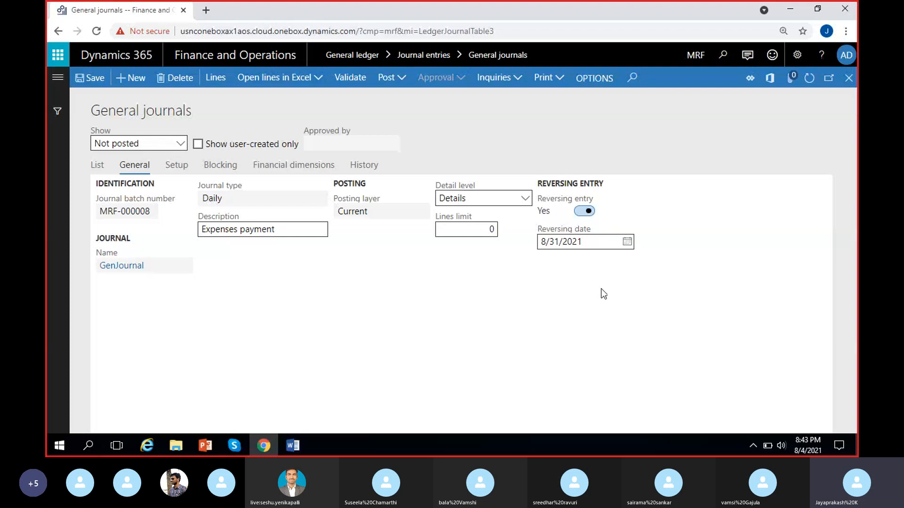
click(583, 211)
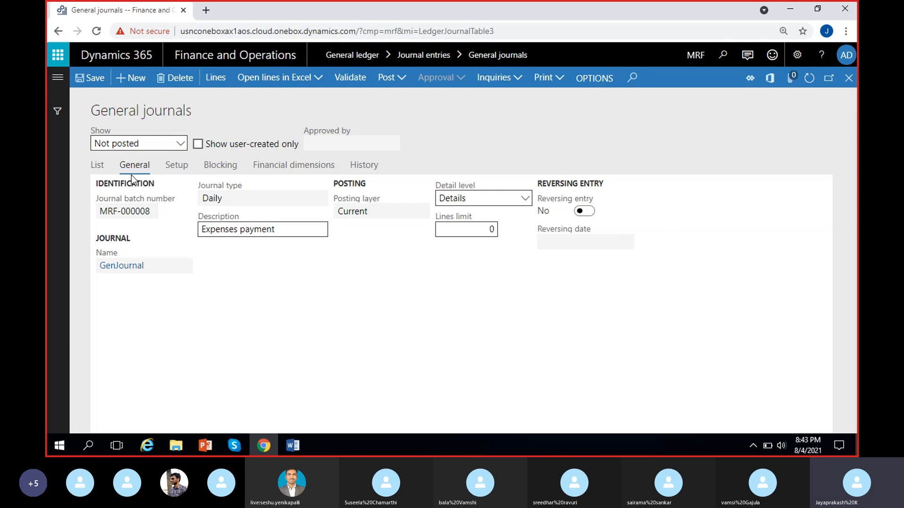
In the setup details of journal MRF-000008, keep Ledger as the account type and set the offset account to 100000.
click(178, 168)
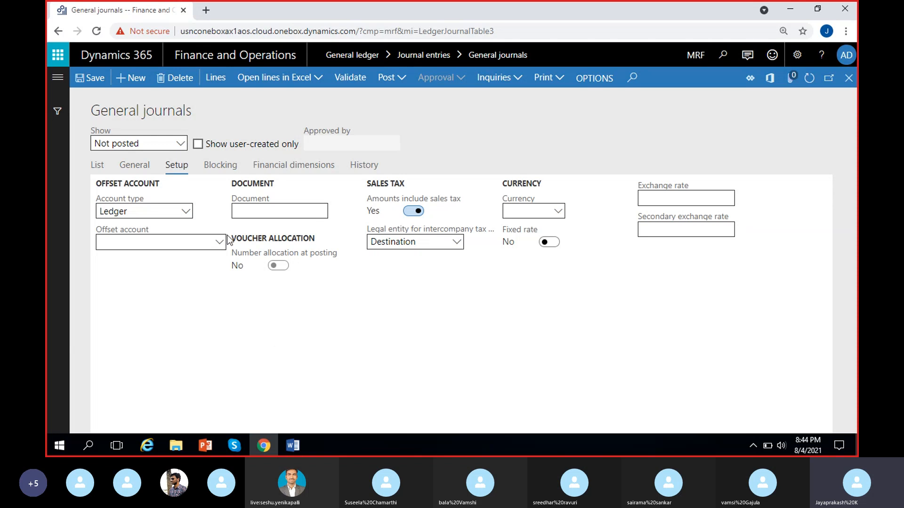
click(187, 213)
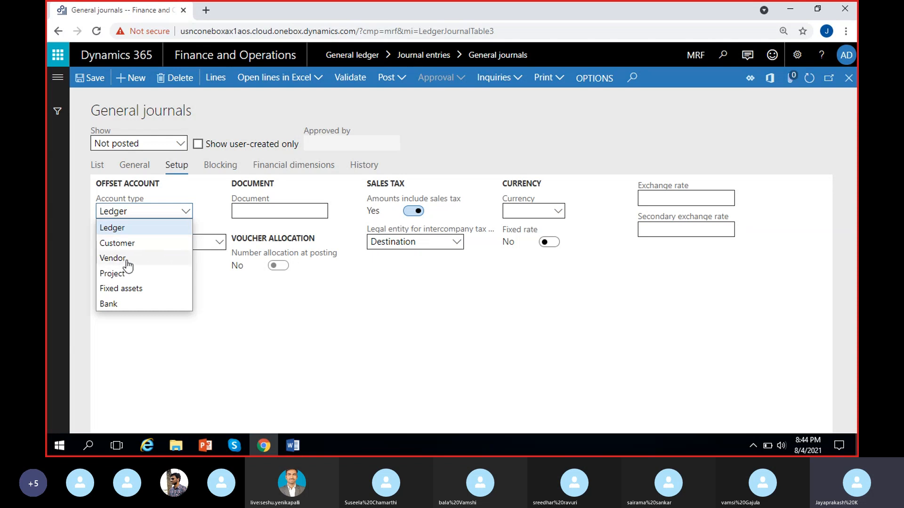
click(170, 235)
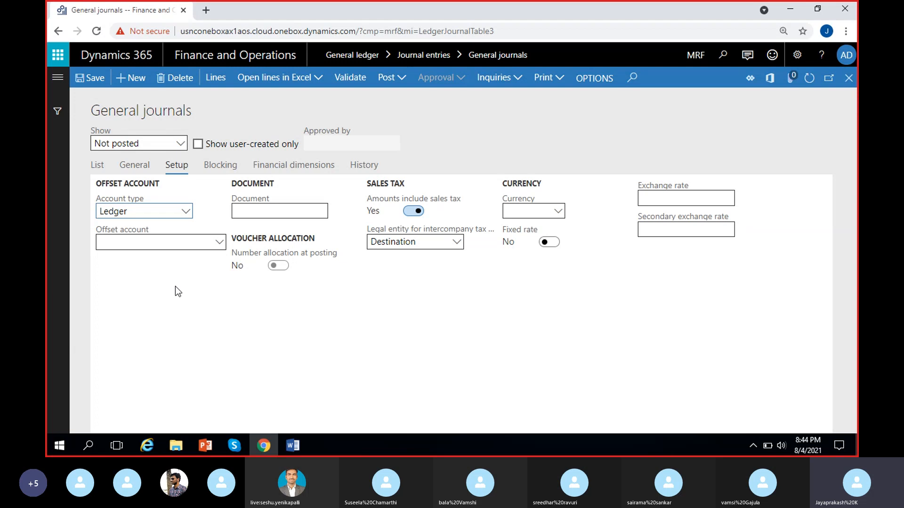
click(141, 241)
click(218, 244)
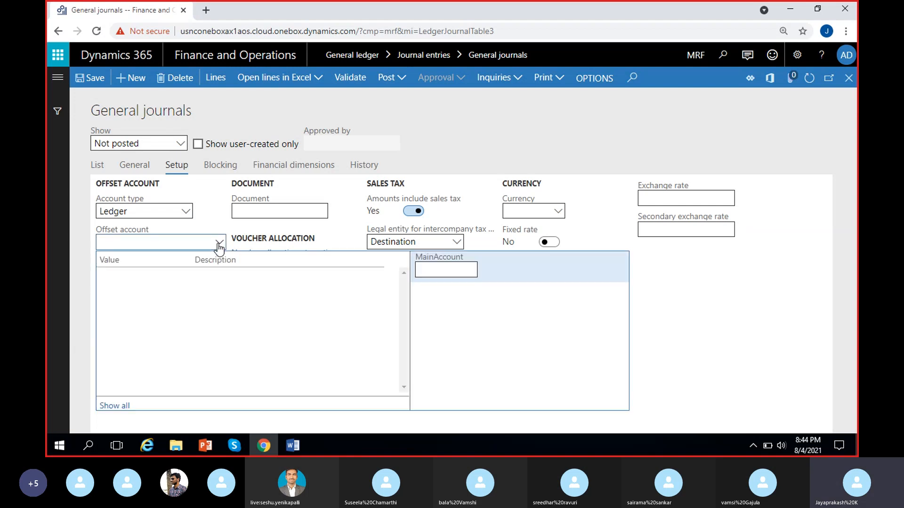
click(206, 279)
click(161, 284)
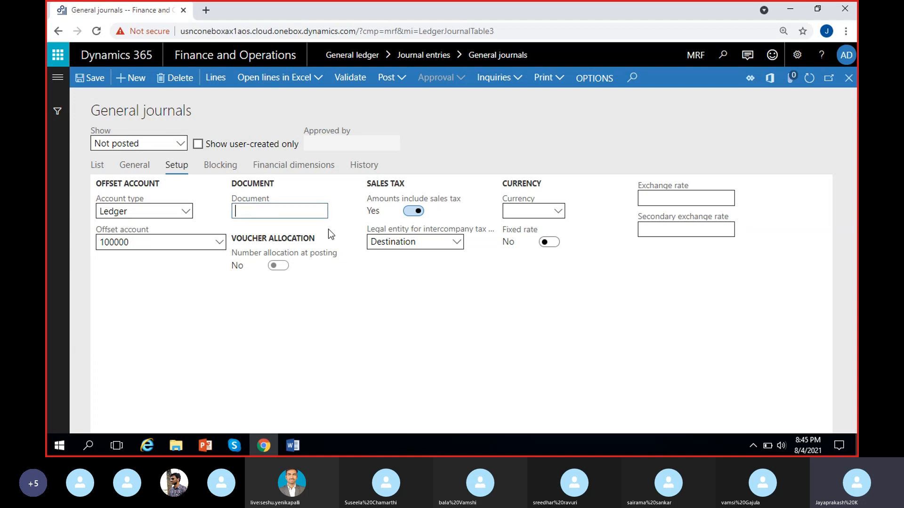
drag(328, 236, 278, 211)
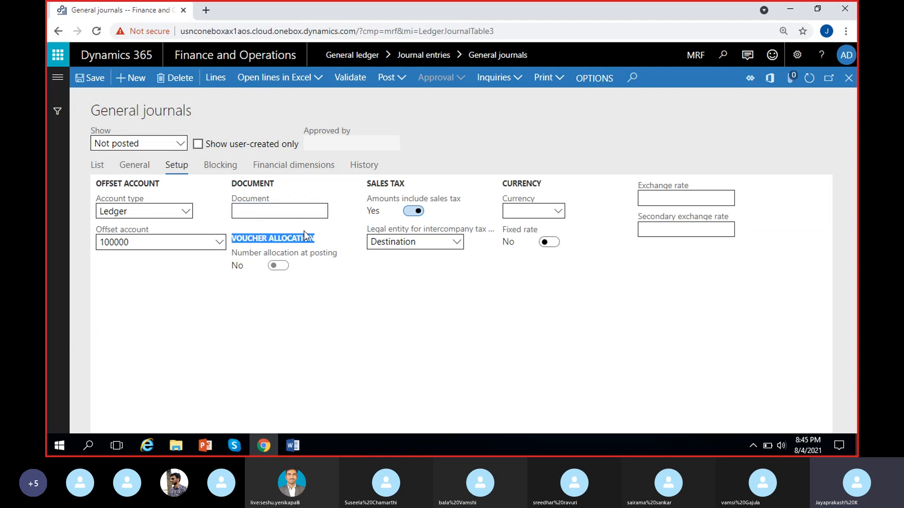
click(269, 214)
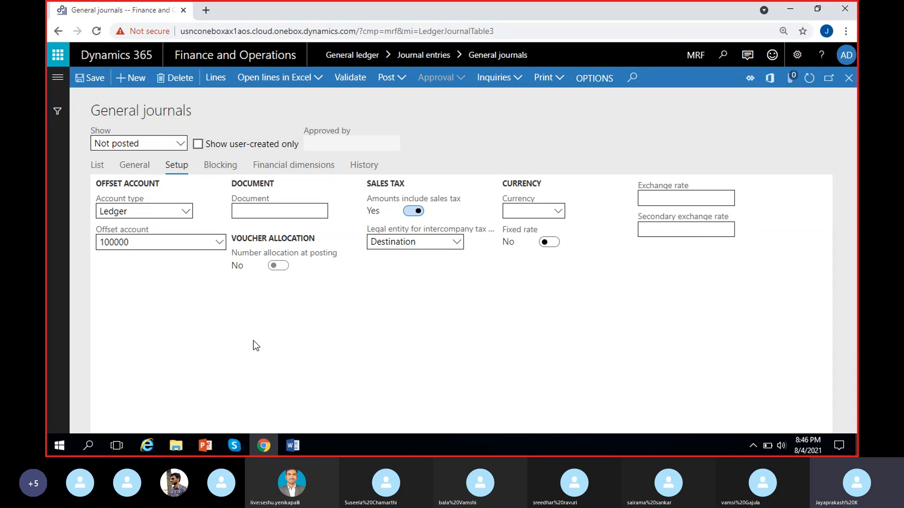
click(280, 267)
Switch to the Word notes and add the tax calculation "1000 – 10% = 100" below the 31-Aug line, leaving a blank line between.
click(292, 445)
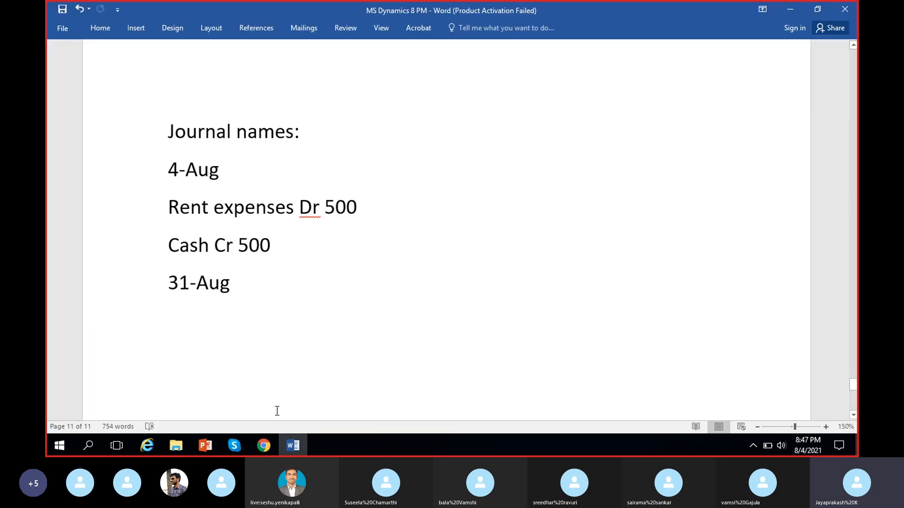
scroll(309, 325, down, 2)
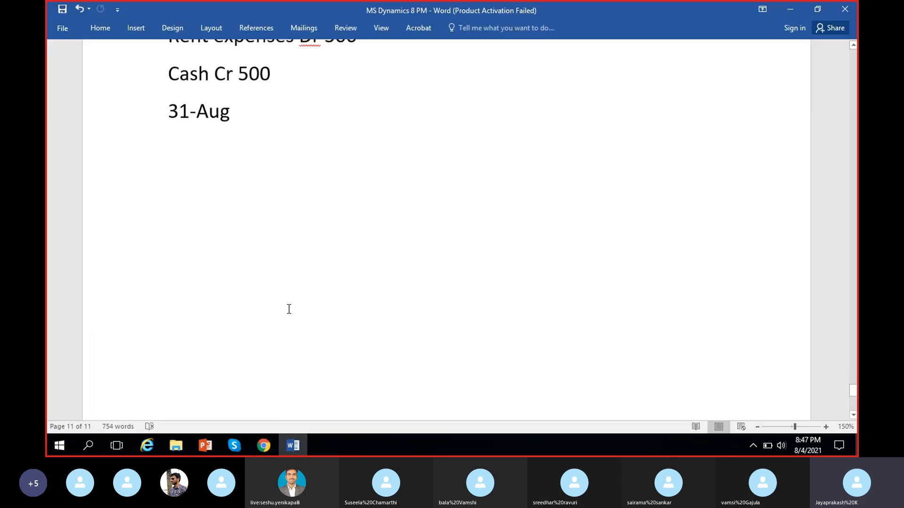
key(Return)
click(264, 445)
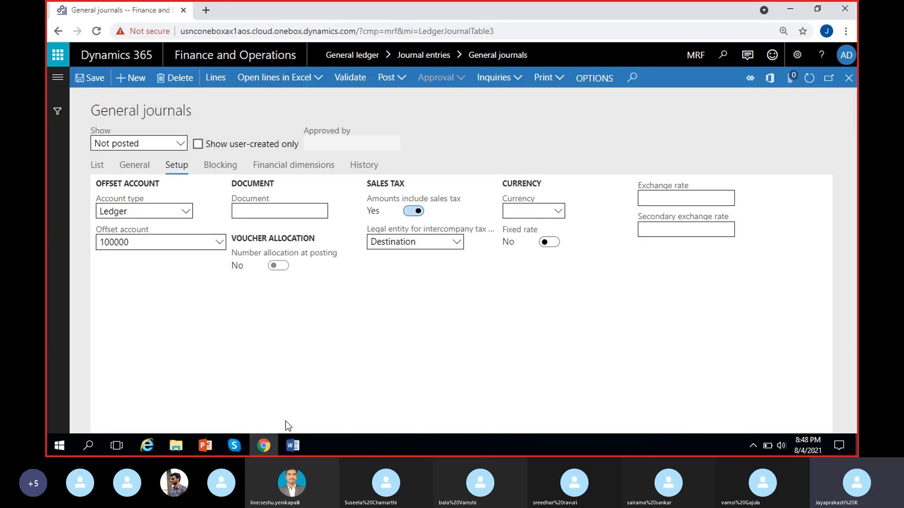
click(292, 445)
text(1)
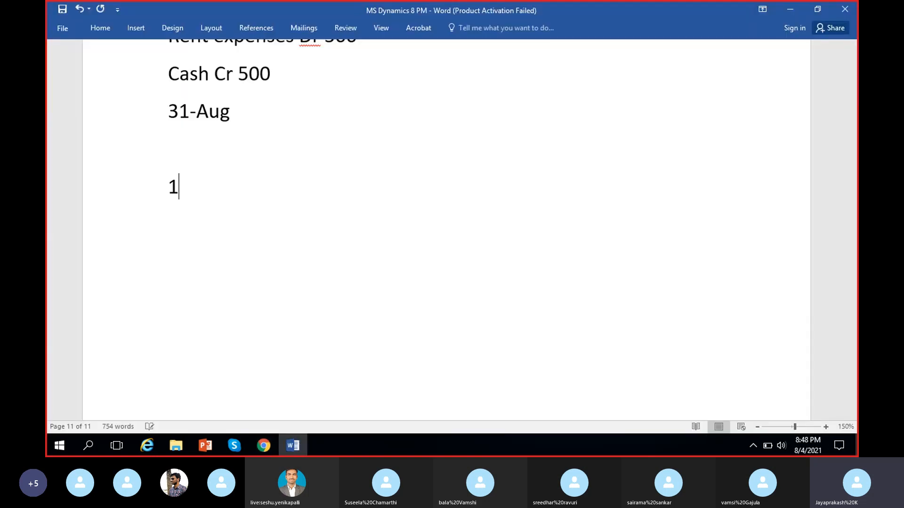
text(000 -)
text( 10%)
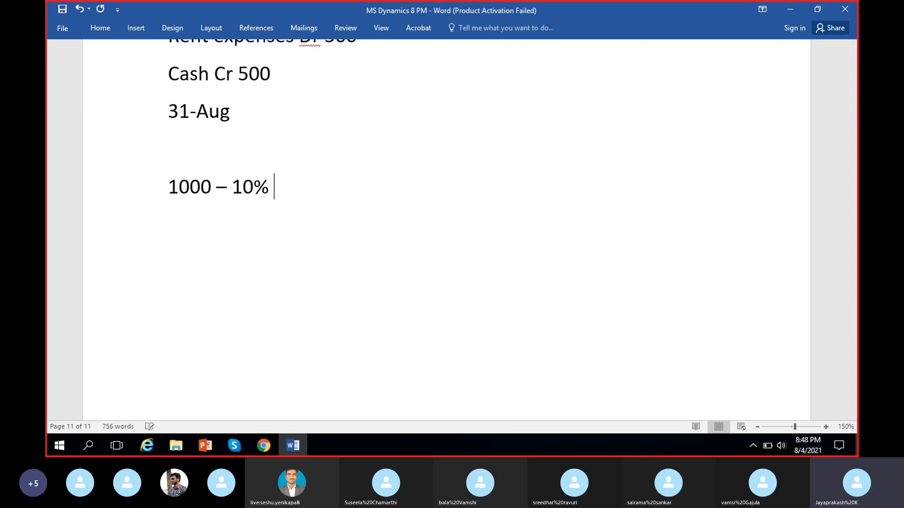
text( = 100)
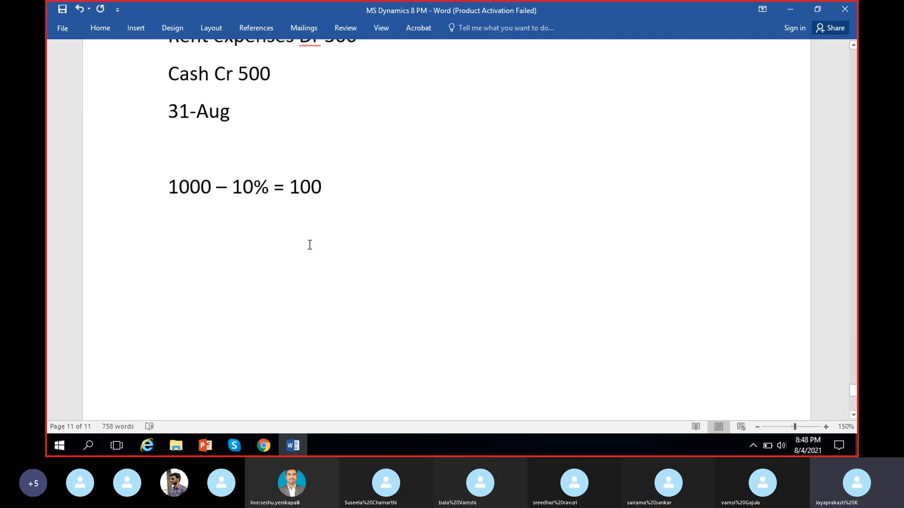
Add the line "1000 + 100 = 1100" below the 10% calculation in the notes.
key(Return)
text(1000)
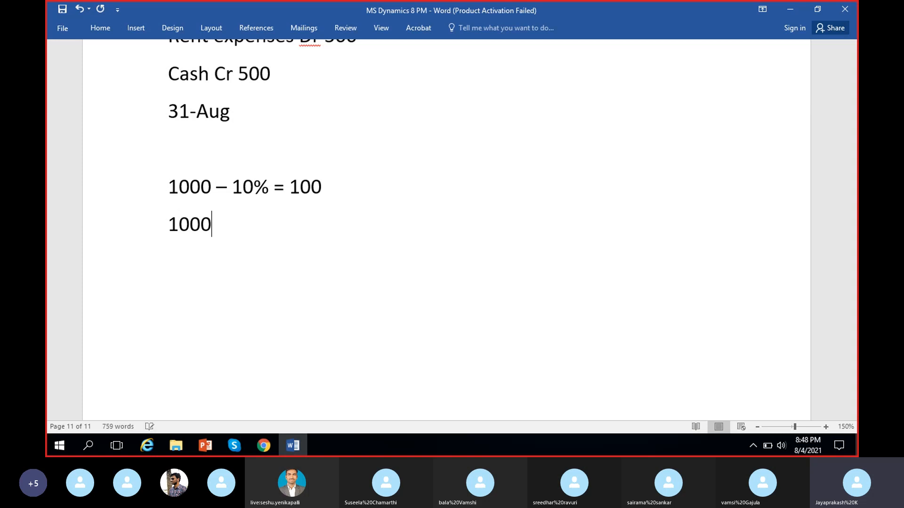
text( +)
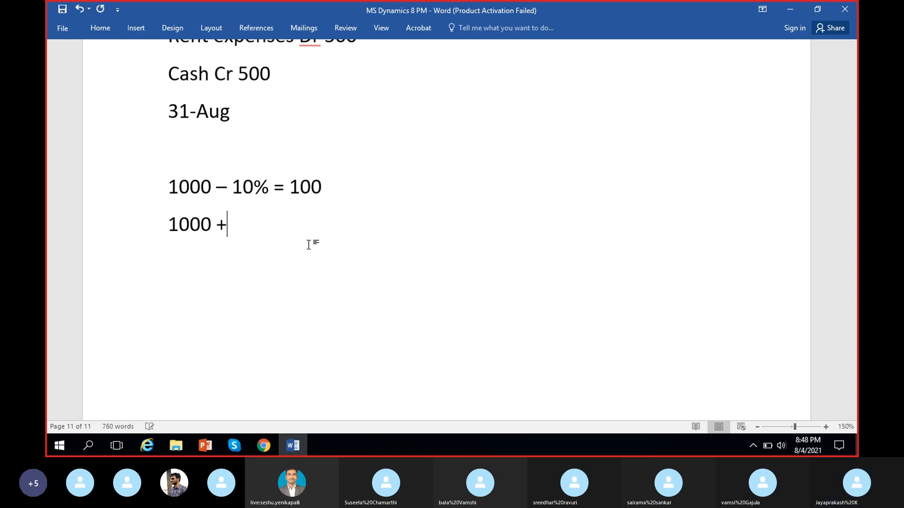
text( 100 +)
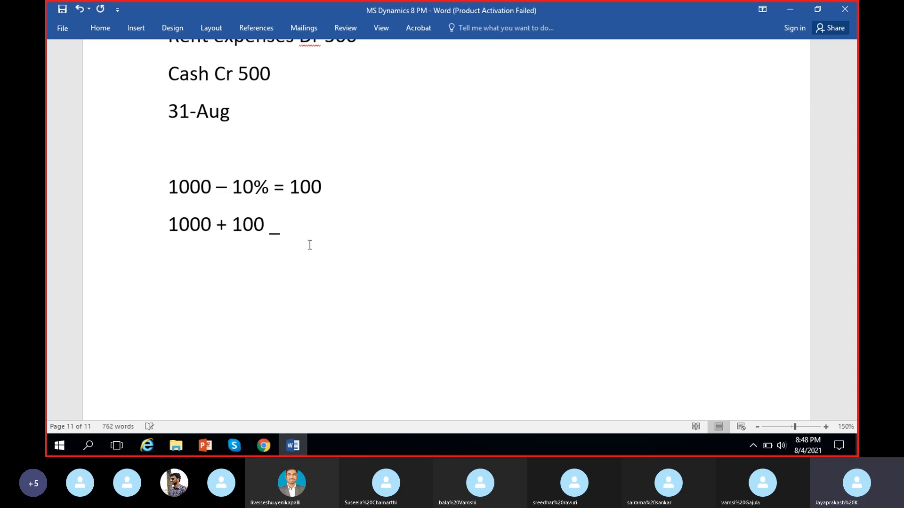
key(BackSpace)
key(BackSpace)
text(= 1100)
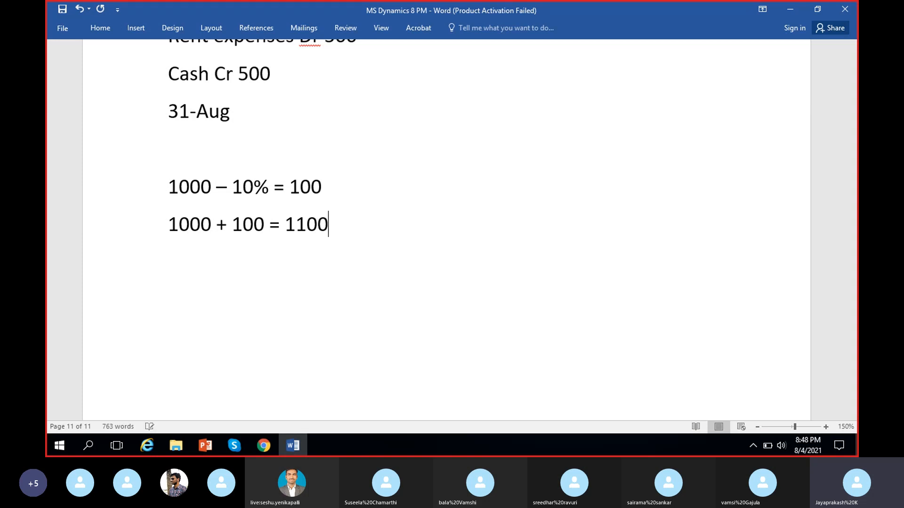
Turn off Amounts include sales tax for the journal in Dynamics 365 and compare that setting with the 1000 + 100 example in Word.
click(292, 451)
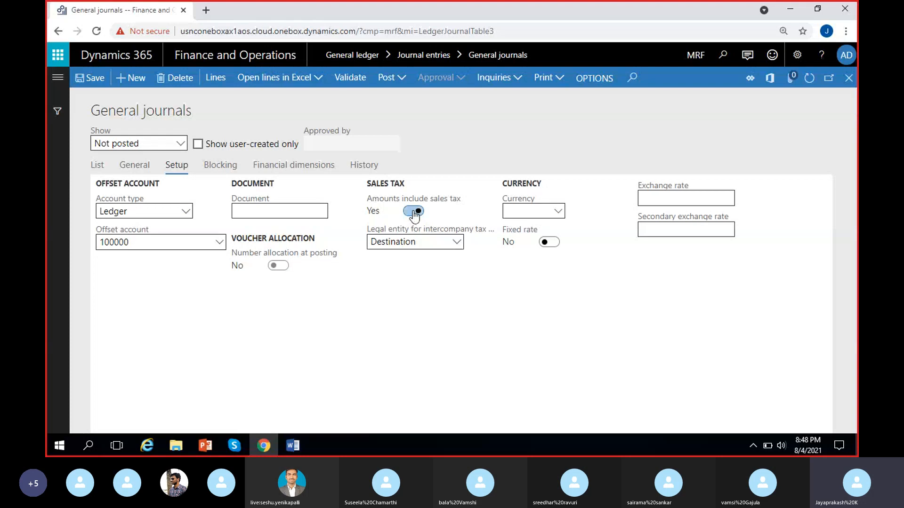
click(414, 212)
click(293, 445)
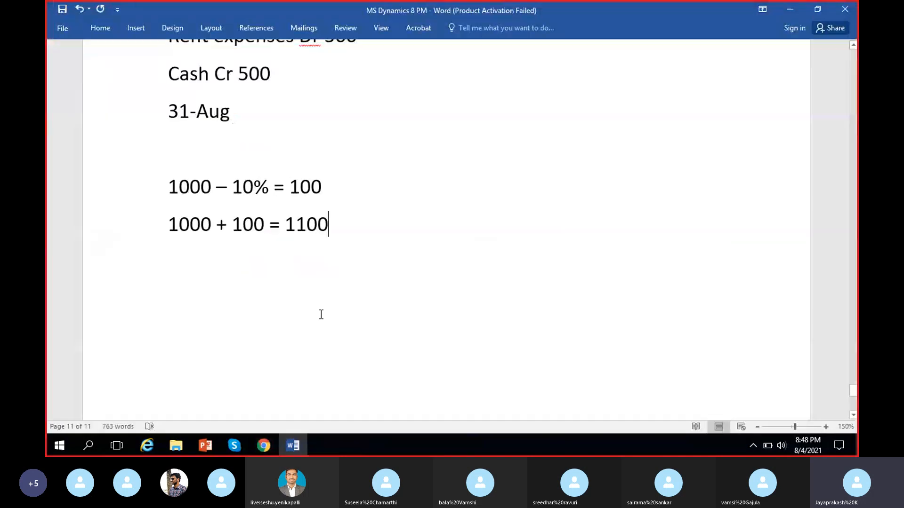
drag(168, 225, 211, 225)
click(191, 225)
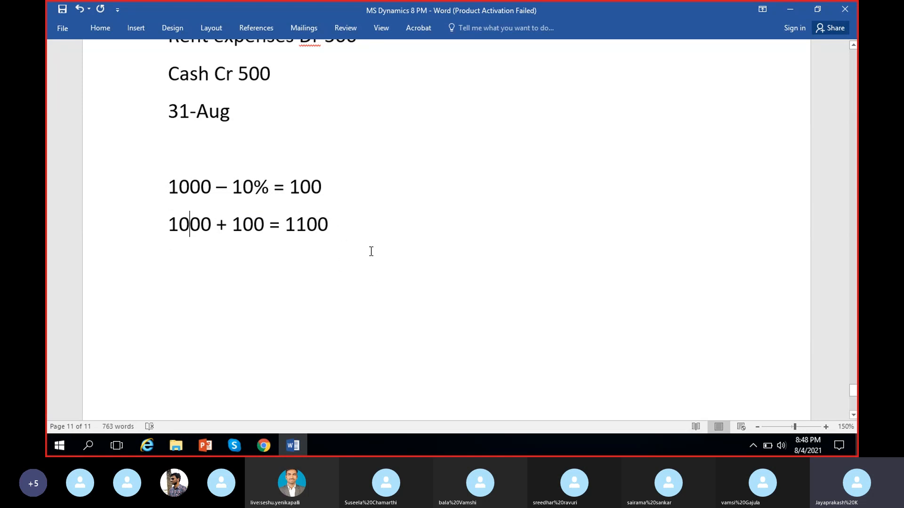
click(368, 229)
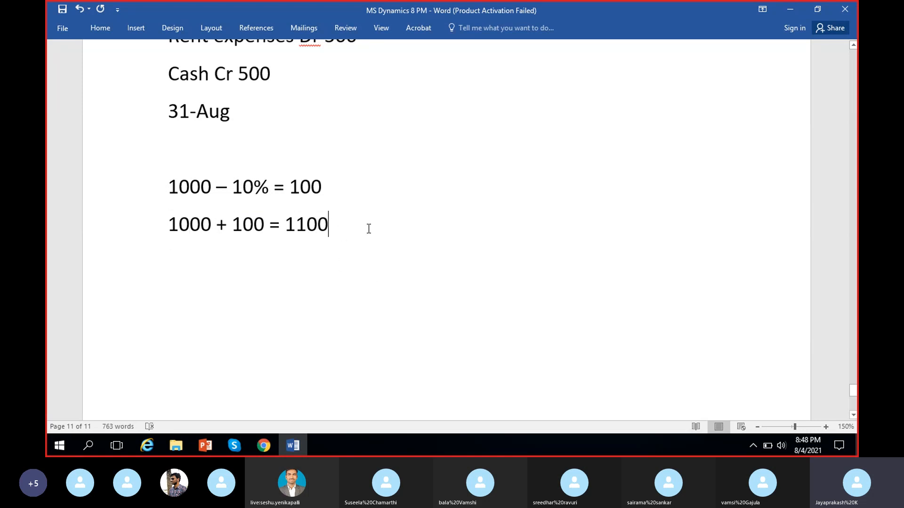
click(295, 446)
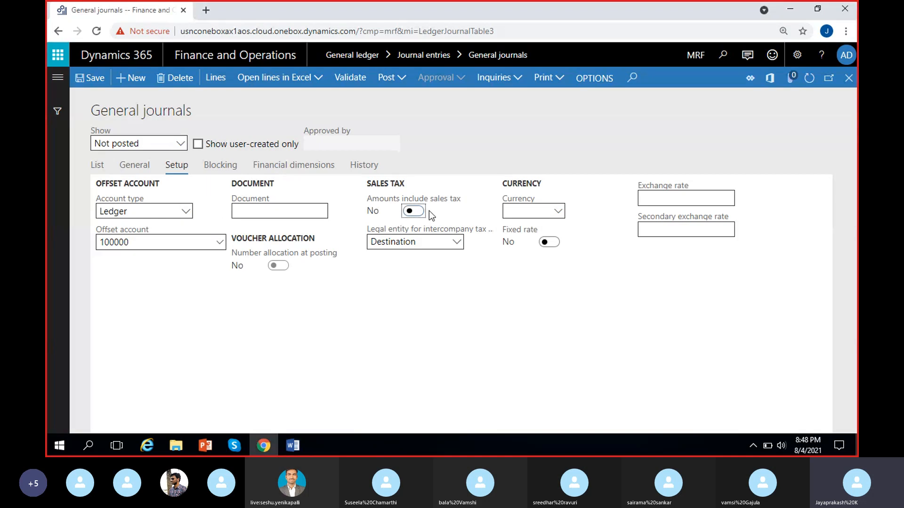
Return to the Word notes and add the tax-inclusive example "1000 (89) 911" below the 1000 + 100 line.
click(294, 445)
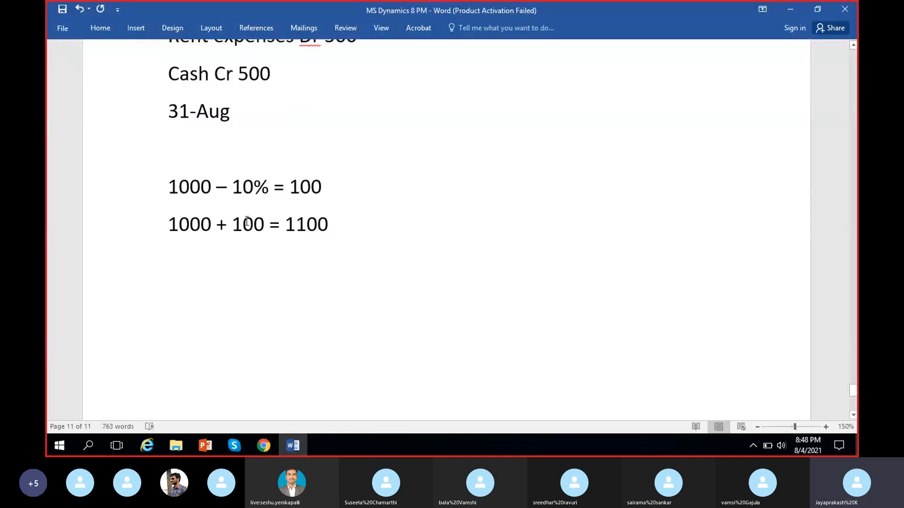
drag(232, 187, 253, 184)
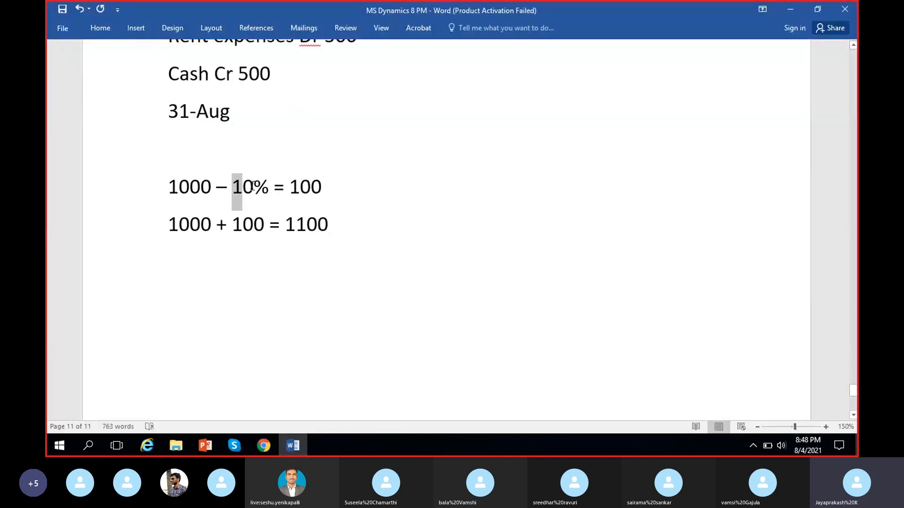
click(201, 187)
click(186, 263)
text(1000)
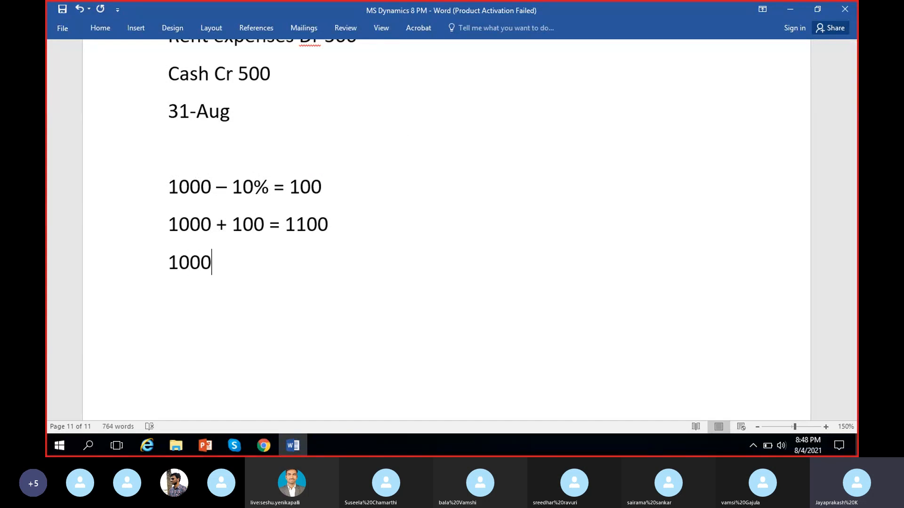
text( (89_)
key(BackSpace)
text() 9)
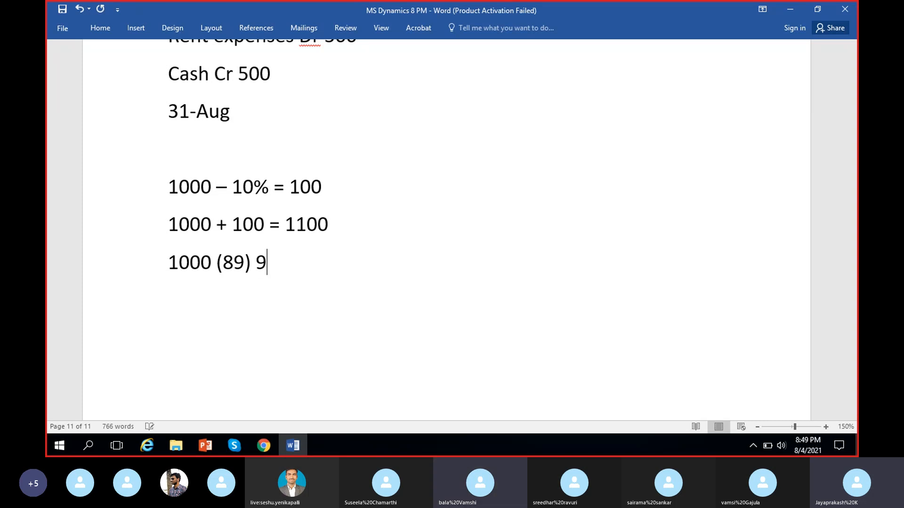
text(11)
Insert a plus sign before 911 and a minus sign before (89), making the example read "1000 - (89)+911".
key(Left)
key(Left)
key(Left)
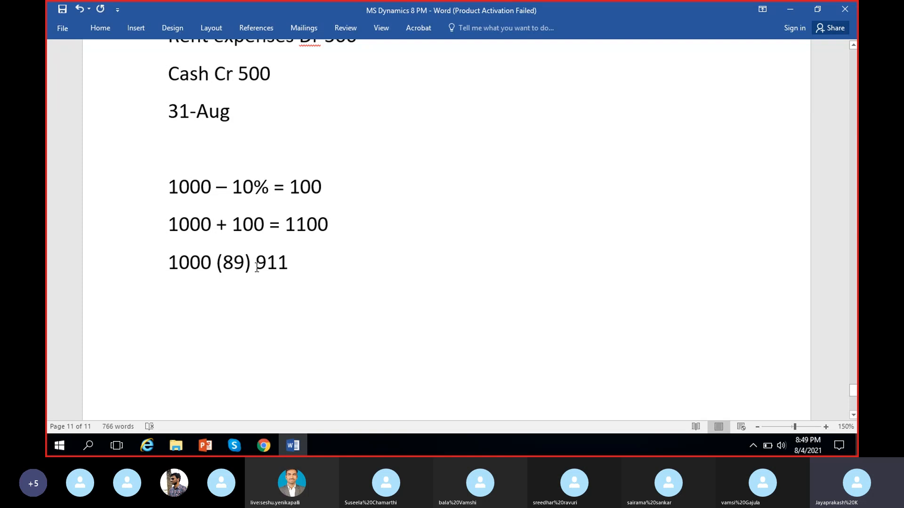
key(BackSpace)
text(+)
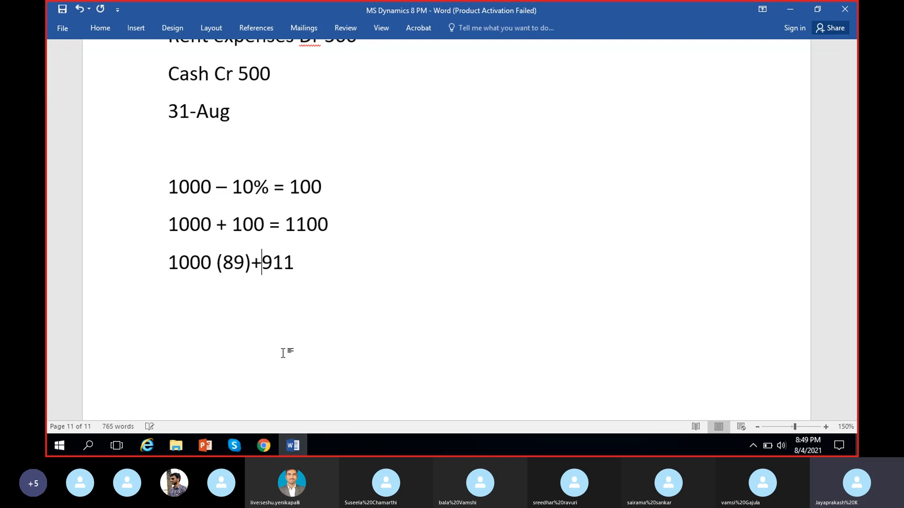
click(221, 269)
text(-)
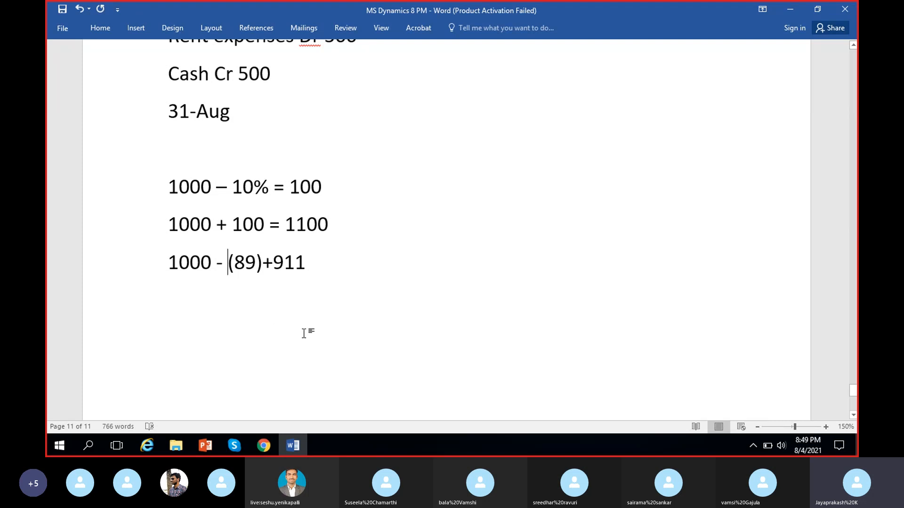
Compare the tax-exclusive and tax-inclusive examples in the notes with the journal's Amounts include sales tax setting in Dynamics 365.
drag(171, 269, 209, 269)
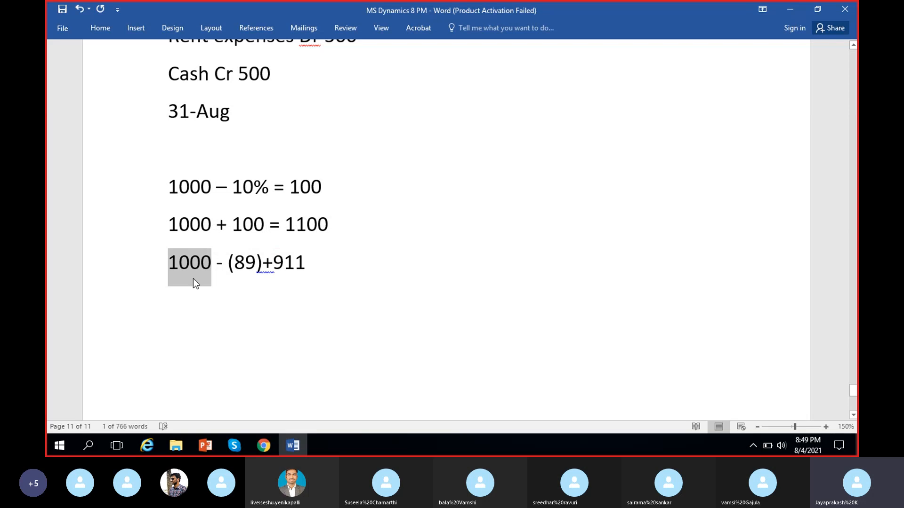
drag(171, 269, 211, 269)
click(246, 262)
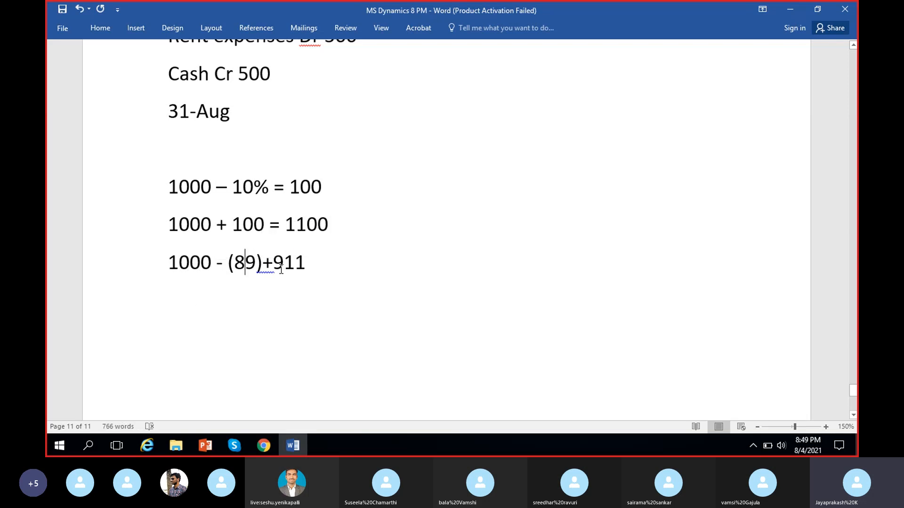
drag(273, 263, 305, 263)
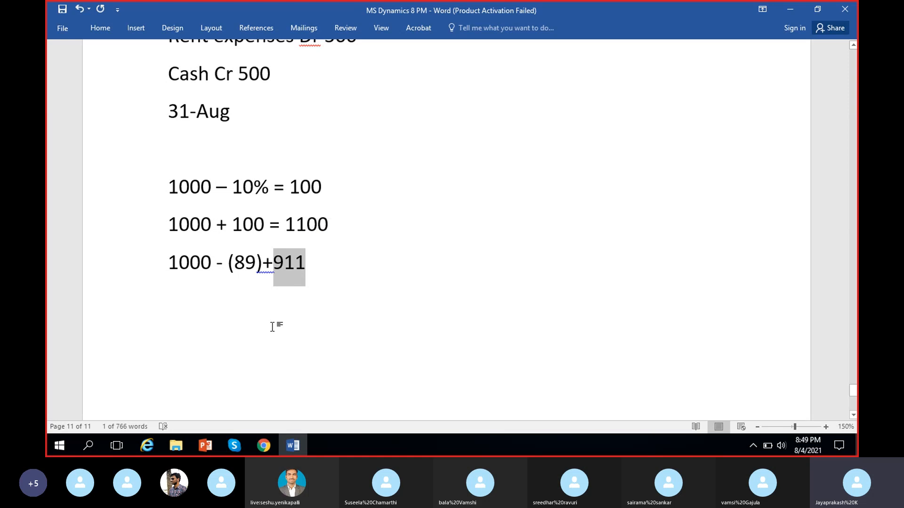
click(292, 445)
click(293, 445)
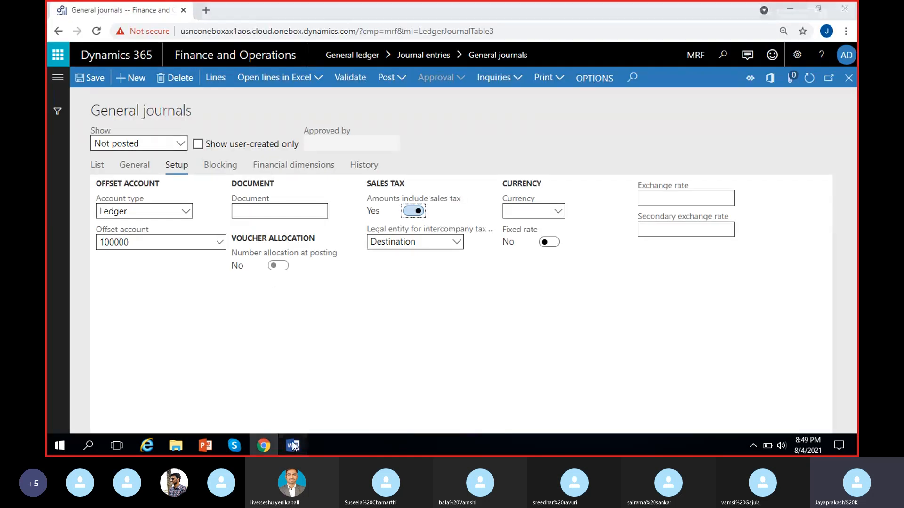
drag(169, 225, 329, 228)
click(311, 273)
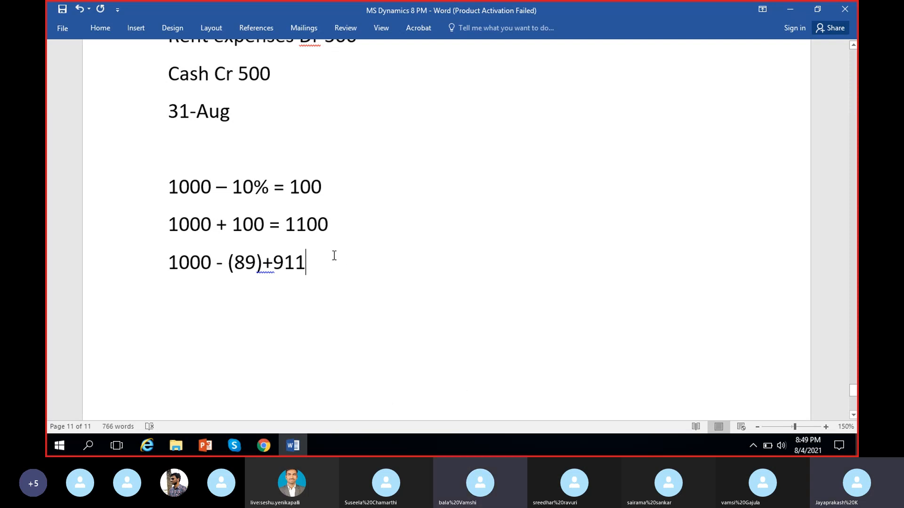
drag(312, 262, 192, 234)
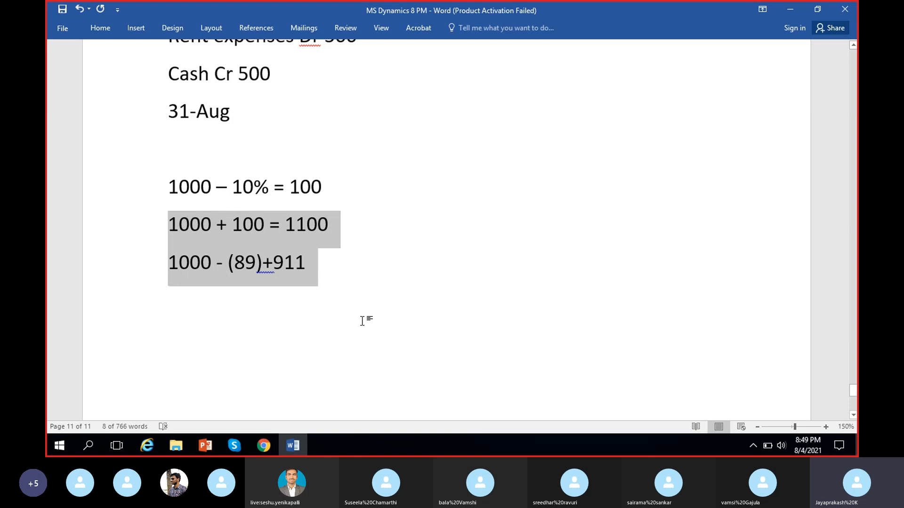
click(353, 296)
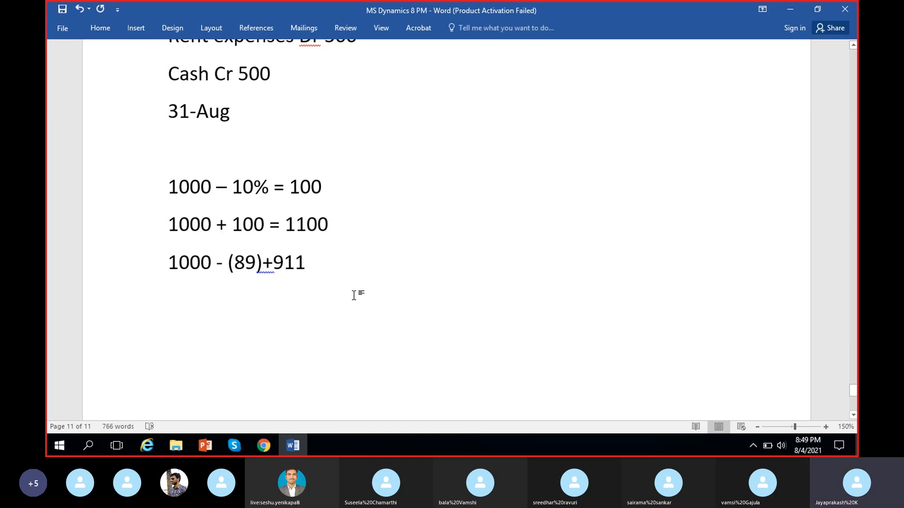
Replace the minus sign before (89) with an equals sign, making the last example read "1000 = (89)+911".
click(224, 264)
key(BackSpace)
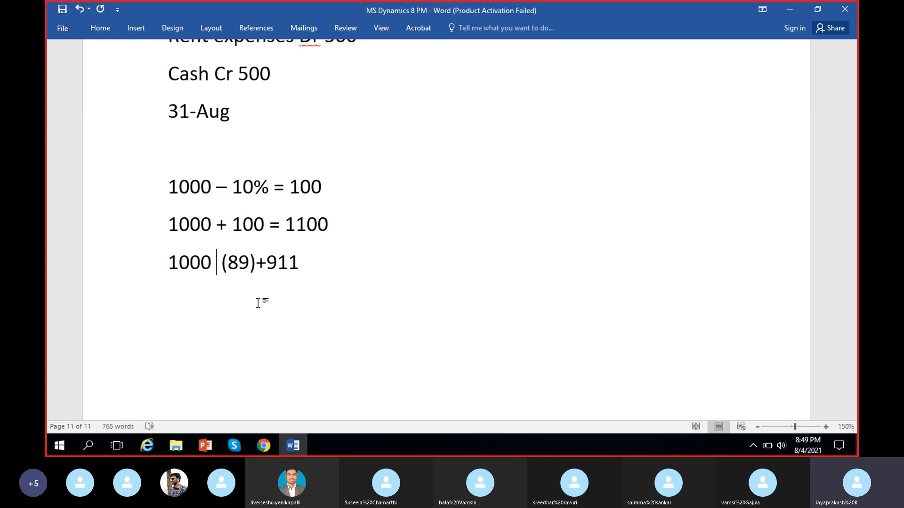
text(=)
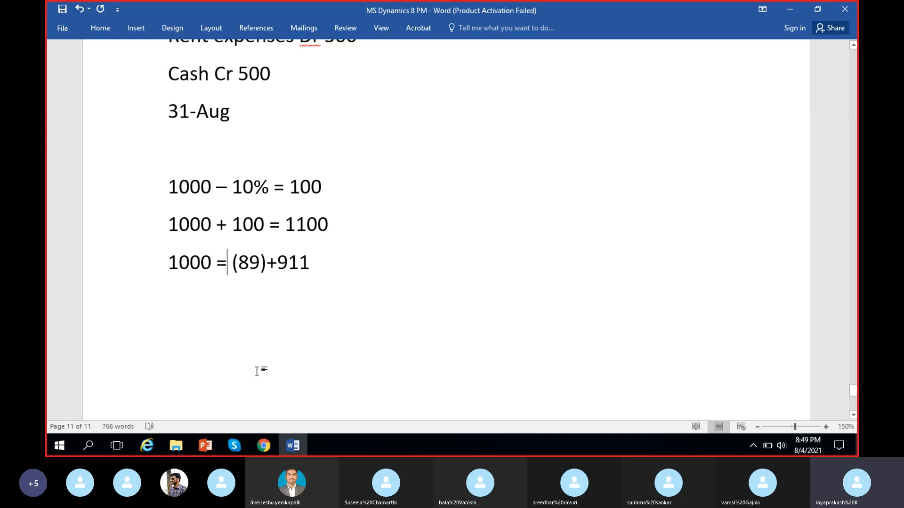
Switch to the Skype call to check its participants for a raised hand, and minimize it to return to the notes.
click(238, 450)
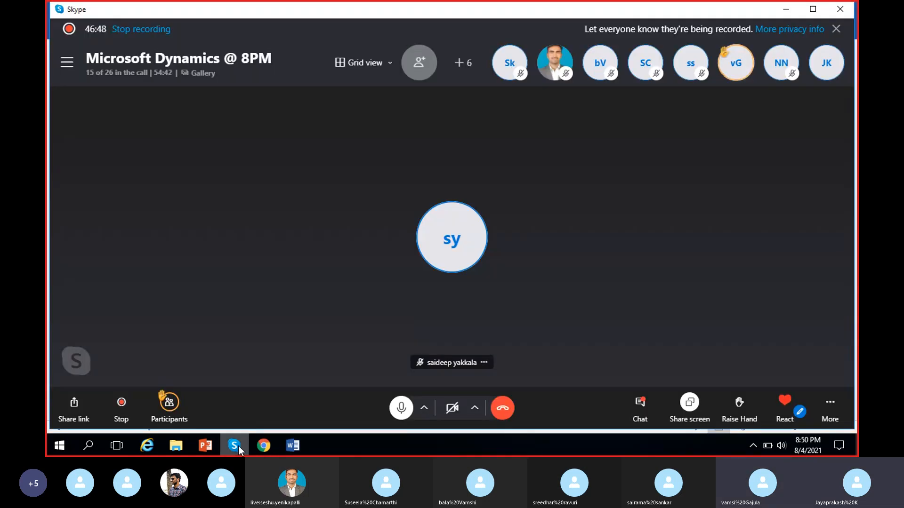
click(237, 449)
mouse_move(235, 448)
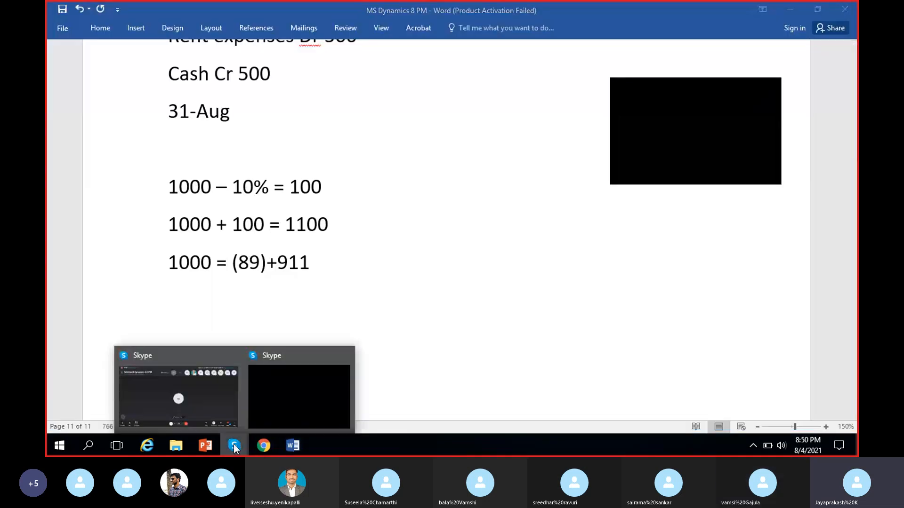
click(215, 397)
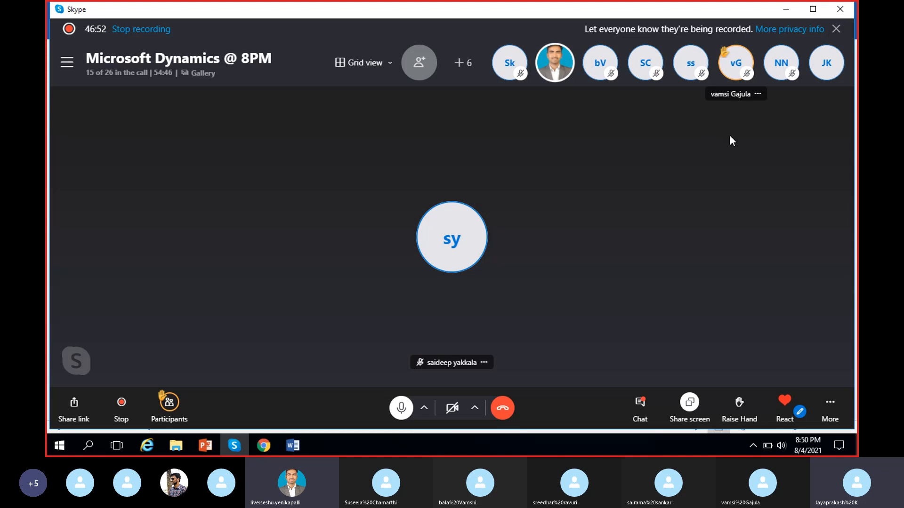
click(784, 9)
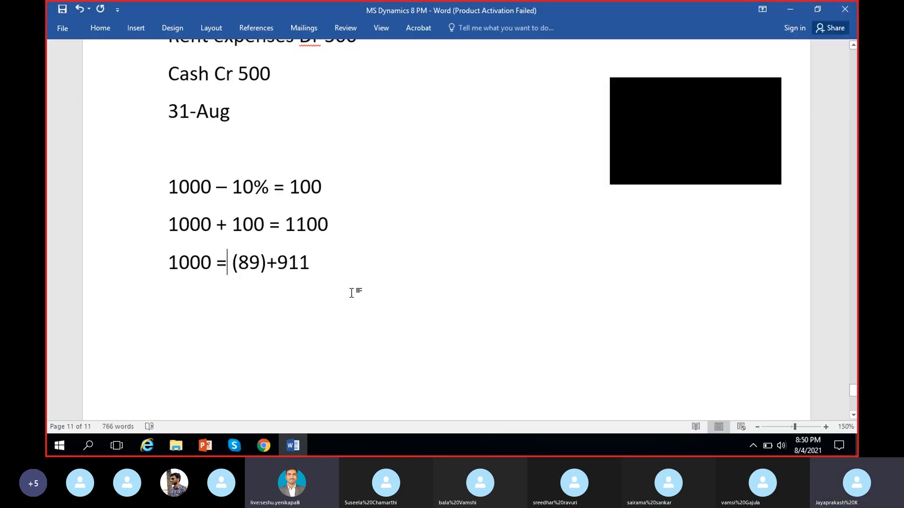
Review the tax-exclusive and tax-inclusive examples in the Word notes, and switch back to the journal setup in Dynamics 365.
click(775, 96)
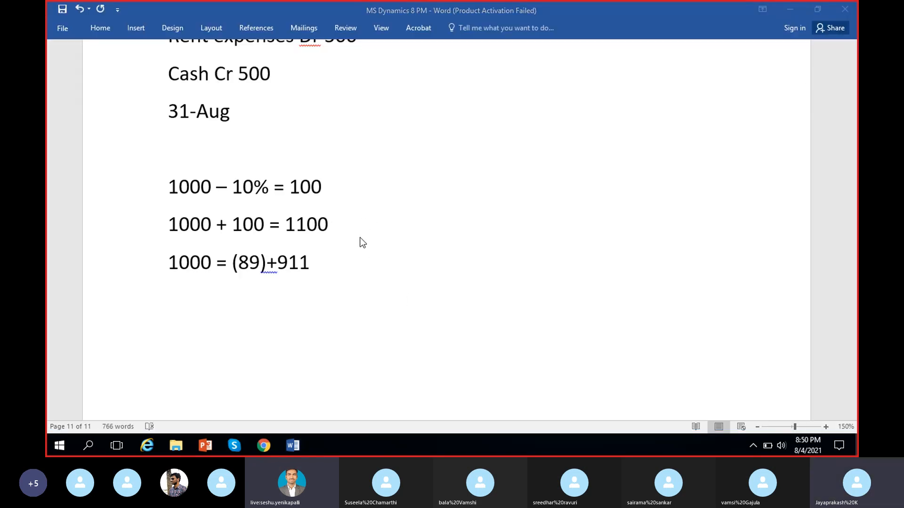
click(359, 243)
drag(332, 264, 168, 263)
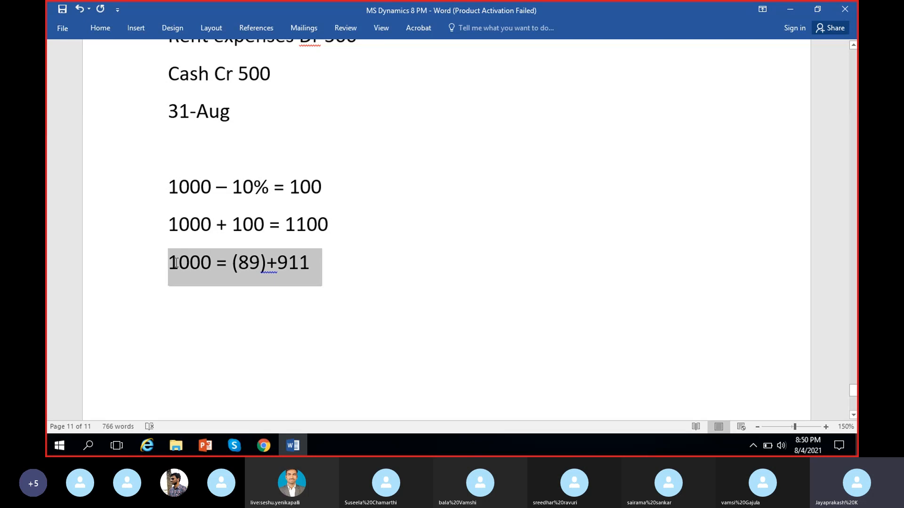
click(377, 319)
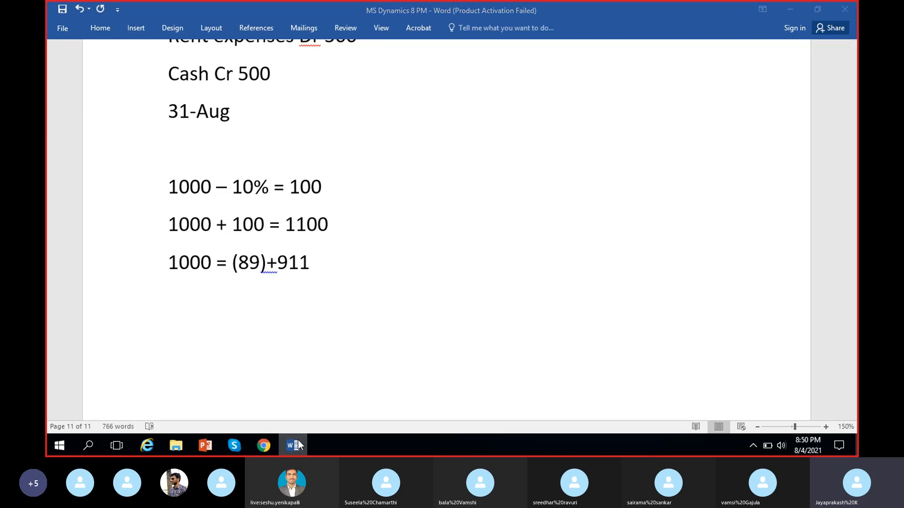
click(264, 445)
click(293, 446)
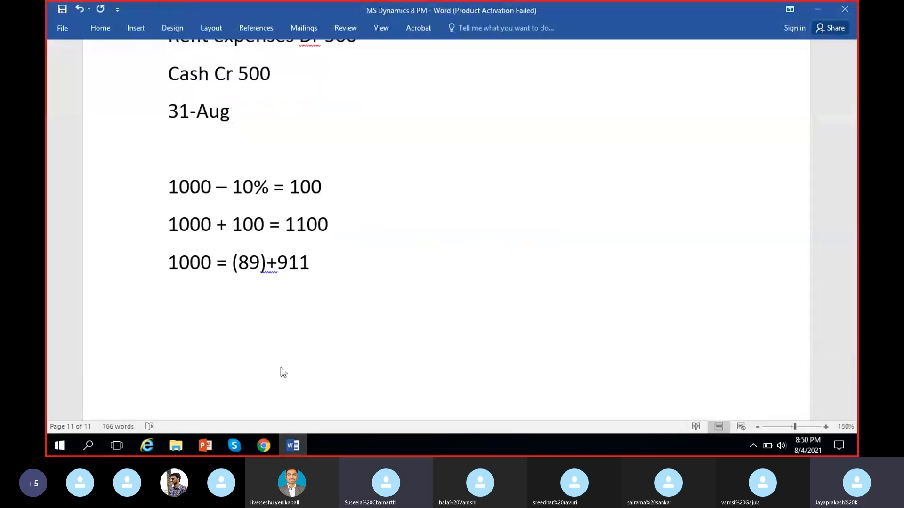
triple_click(345, 224)
click(345, 302)
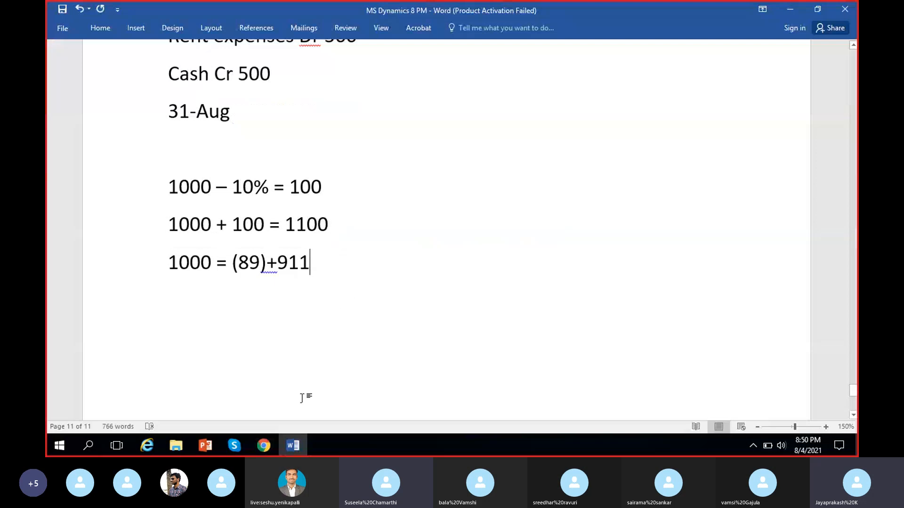
click(293, 445)
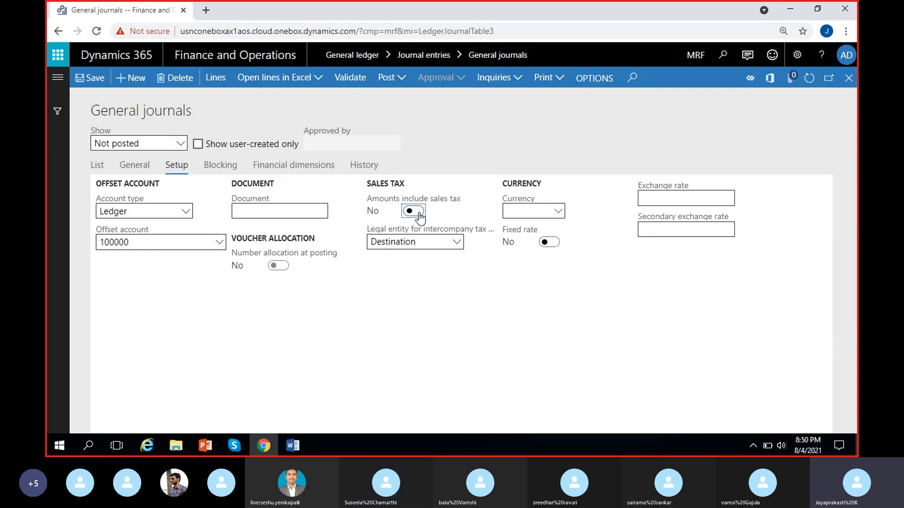
Open the GenJournal journal name from the expenses payment journal to check its Amounts include sales tax default, and close it.
click(97, 167)
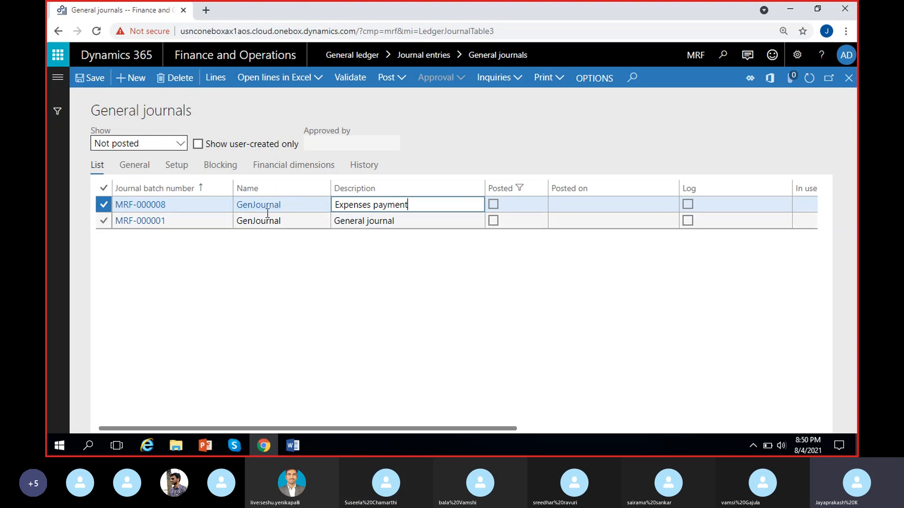
click(264, 208)
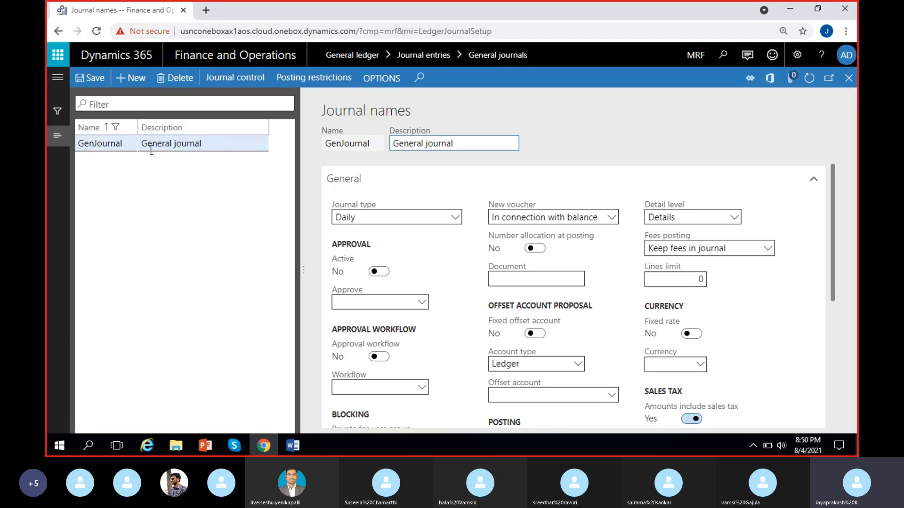
scroll(494, 362, down, 3)
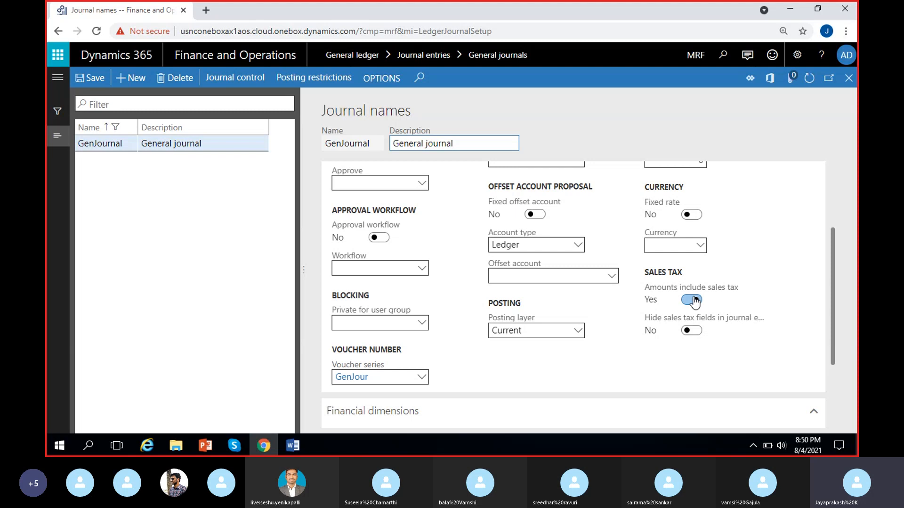
click(848, 78)
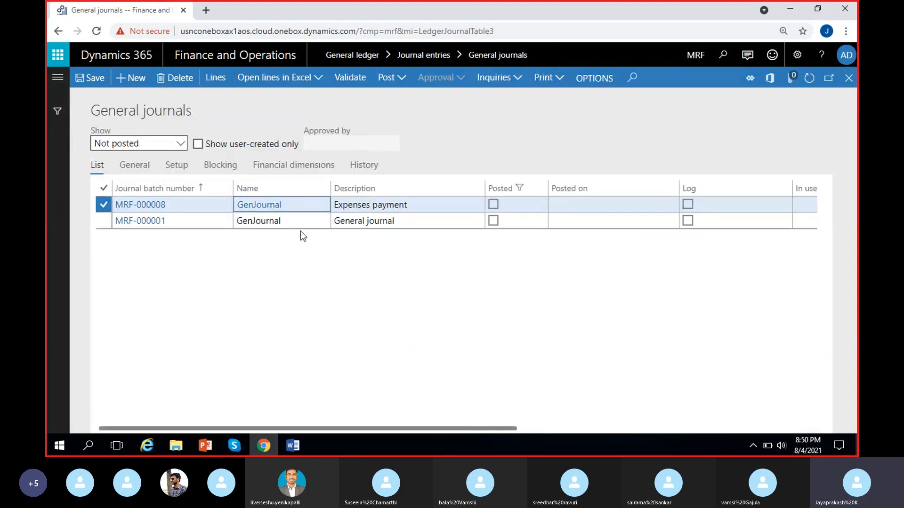
Switch Amounts include sales tax on and back off in the expenses payment journal's setup.
click(176, 166)
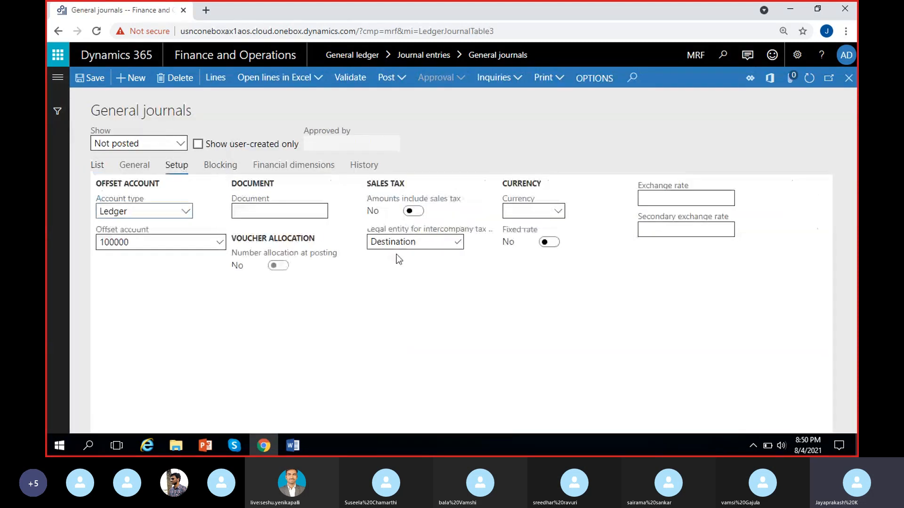
click(414, 211)
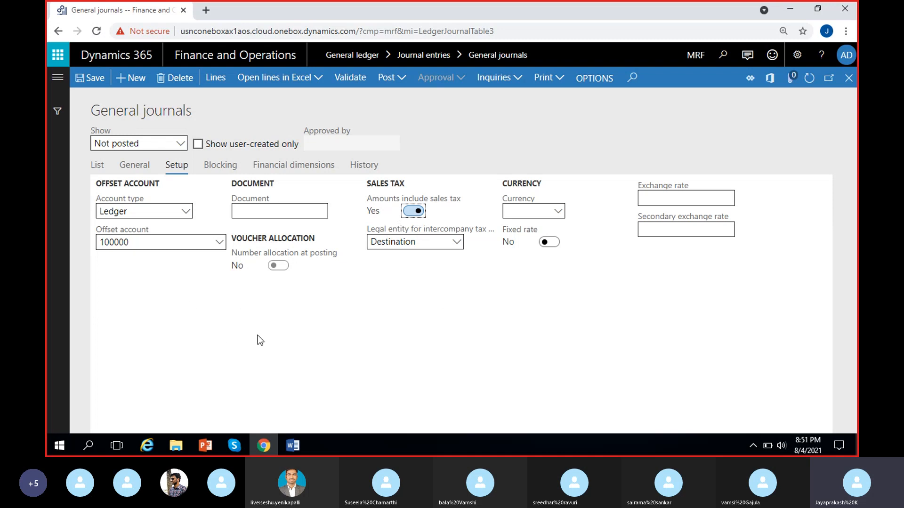
click(414, 211)
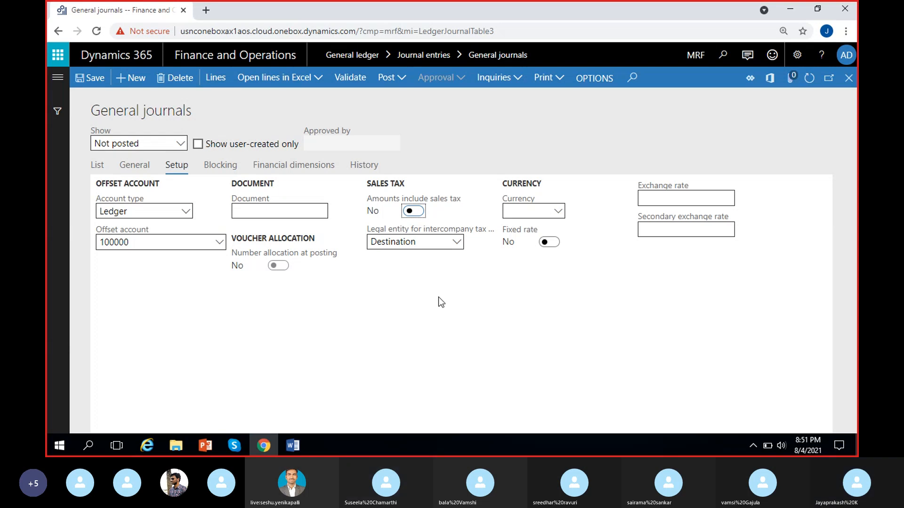
Reopen the GenJournal journal name to compare its sales tax default with the journal header, and return to the journal list.
click(97, 166)
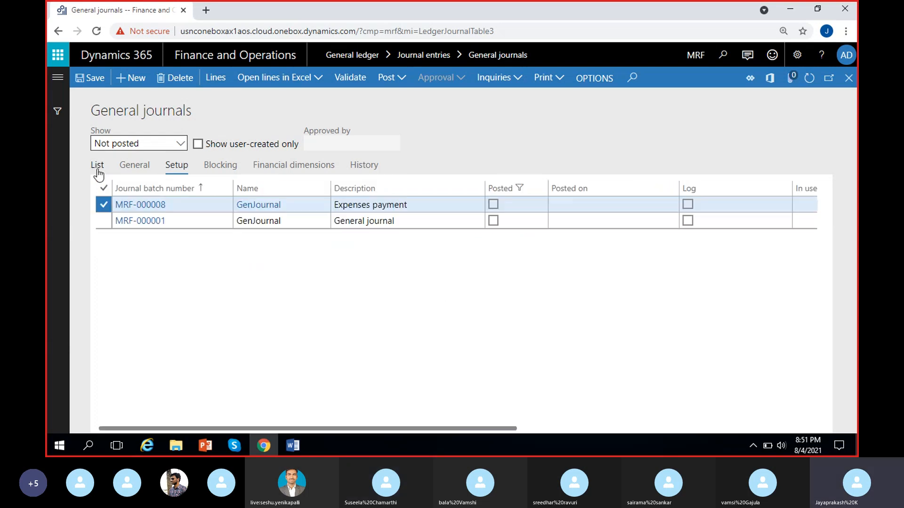
click(269, 205)
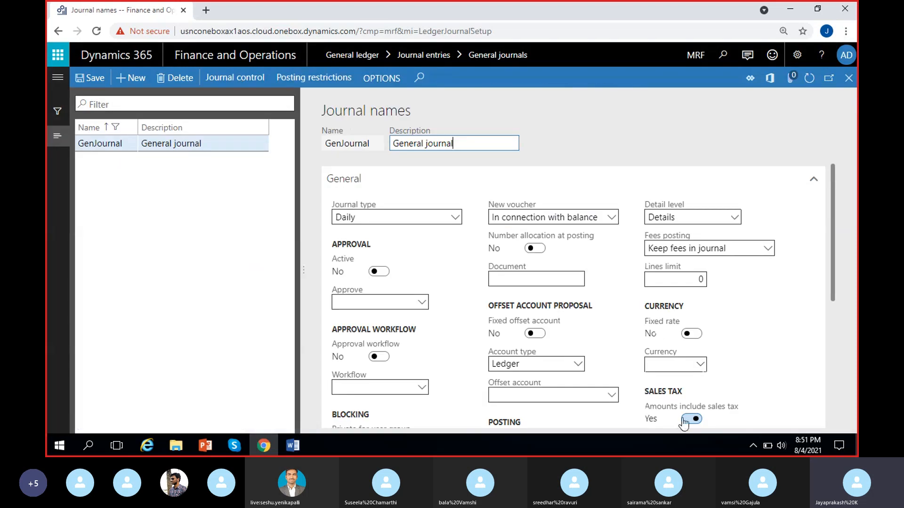
scroll(719, 411, down, 1)
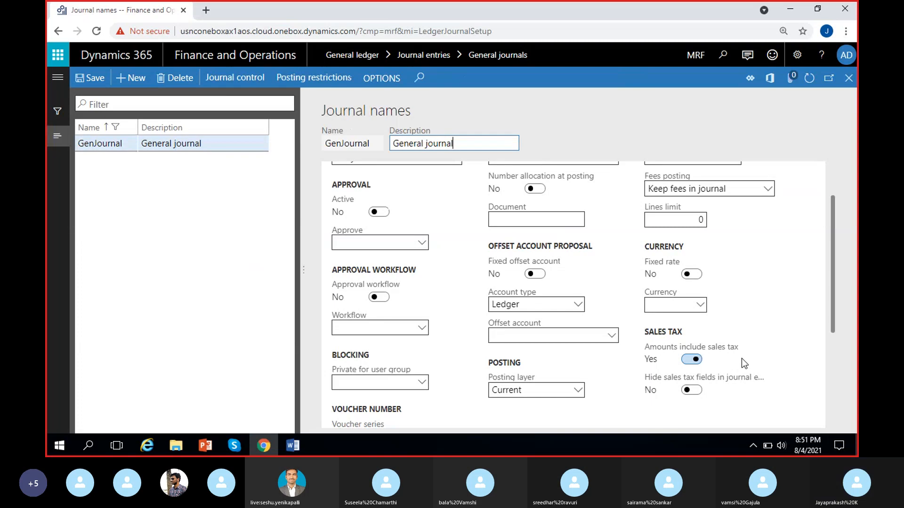
scroll(742, 359, up, 1)
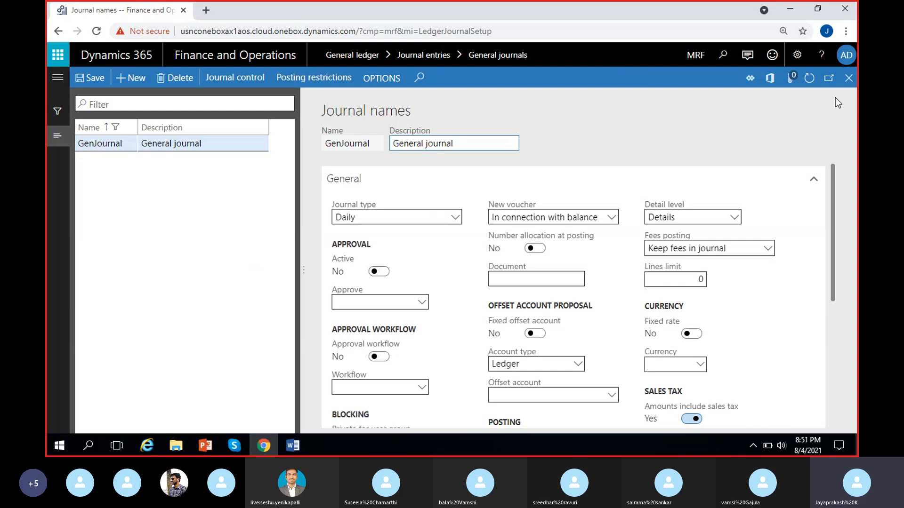
click(849, 78)
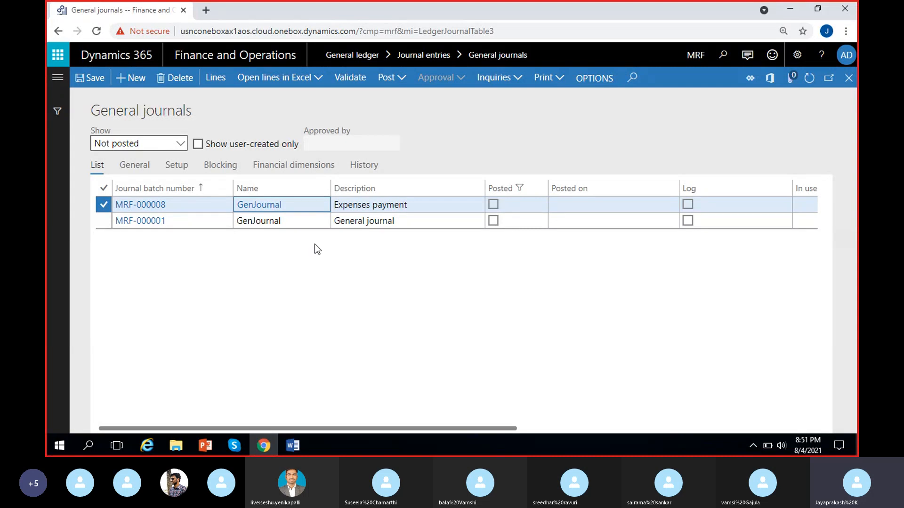
Set Amounts include sales tax to Yes in the setup of the expenses payment journal.
click(178, 166)
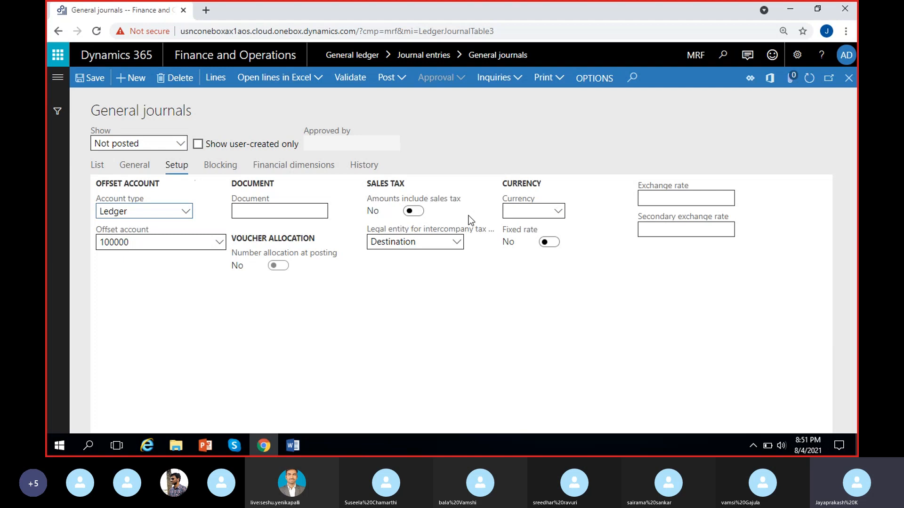
click(413, 210)
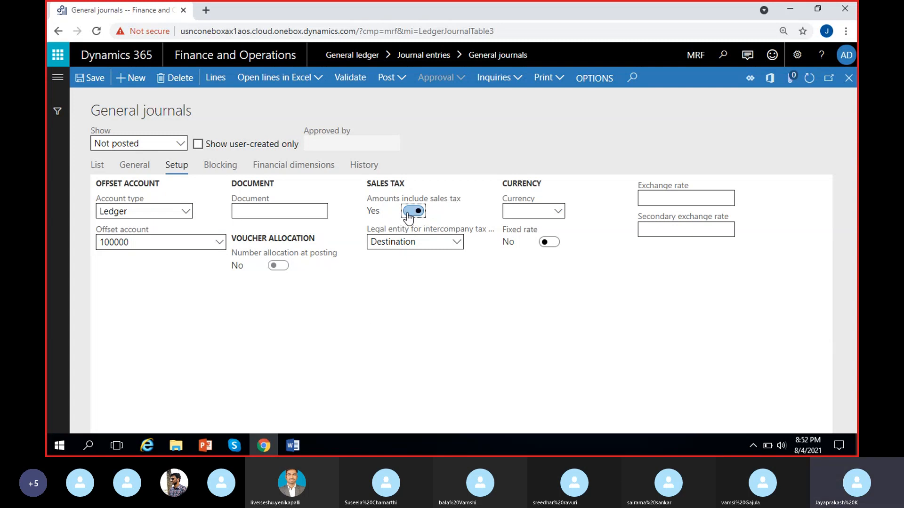
click(445, 299)
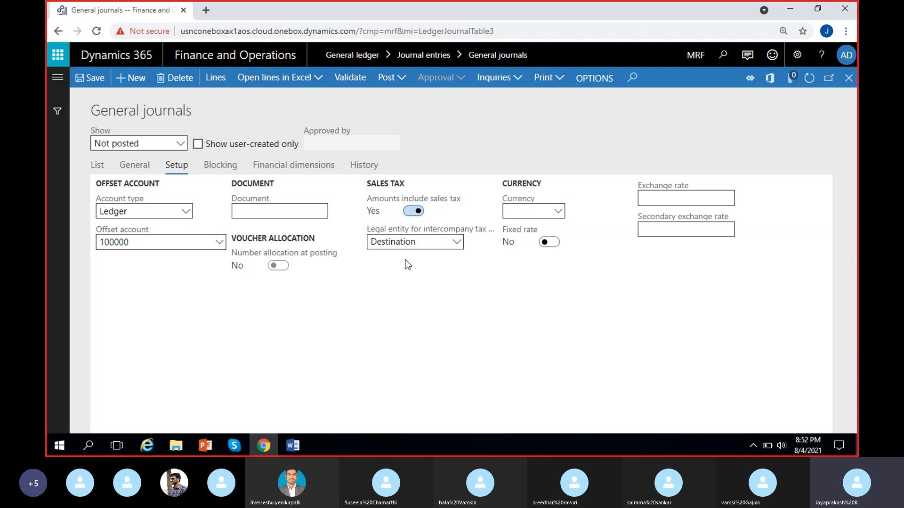
Examine the Legal entity for intercompany tax options, Destination and Source, without choosing a different one.
click(455, 243)
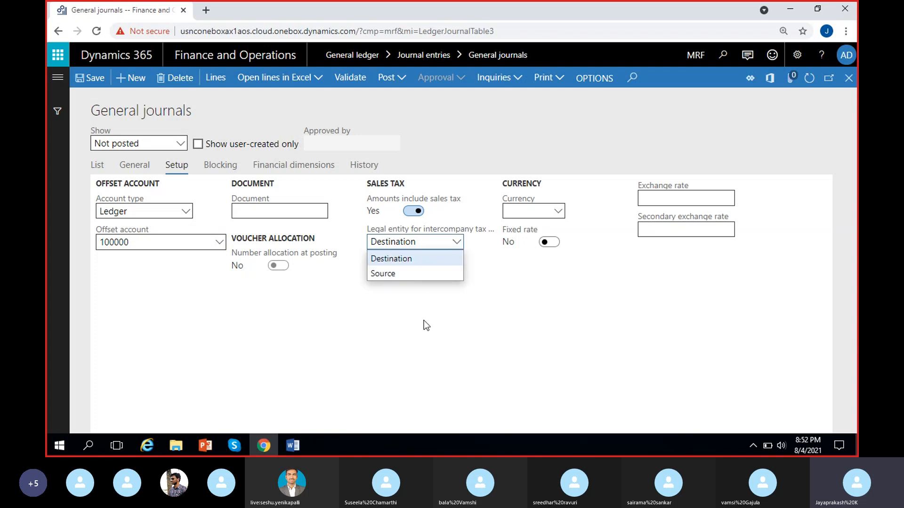
click(386, 325)
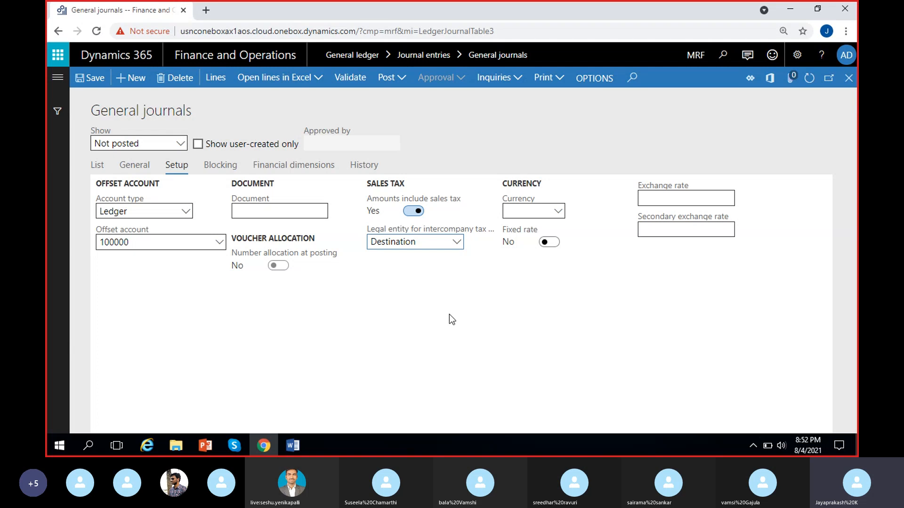
click(457, 243)
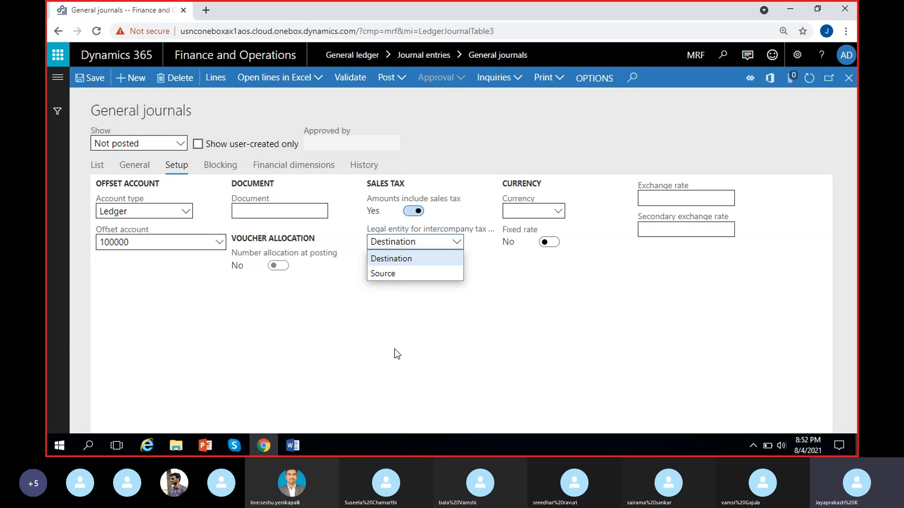
click(399, 335)
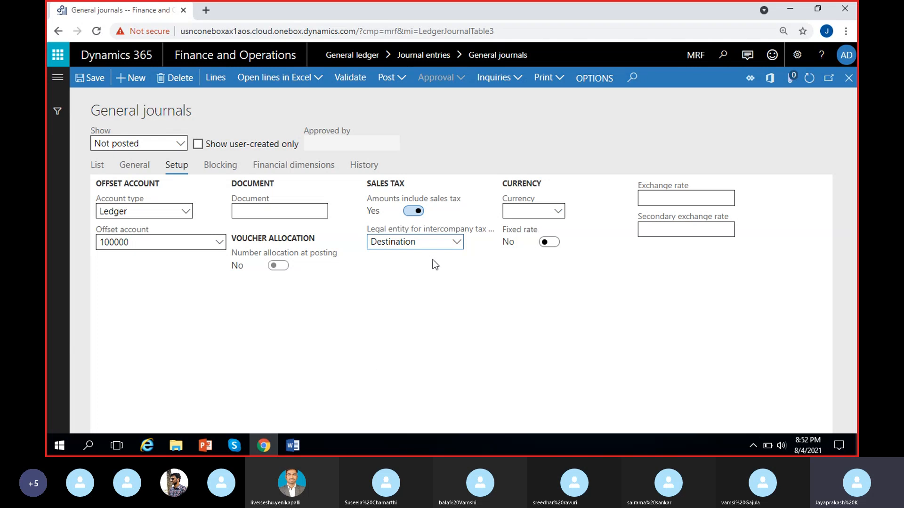
click(456, 243)
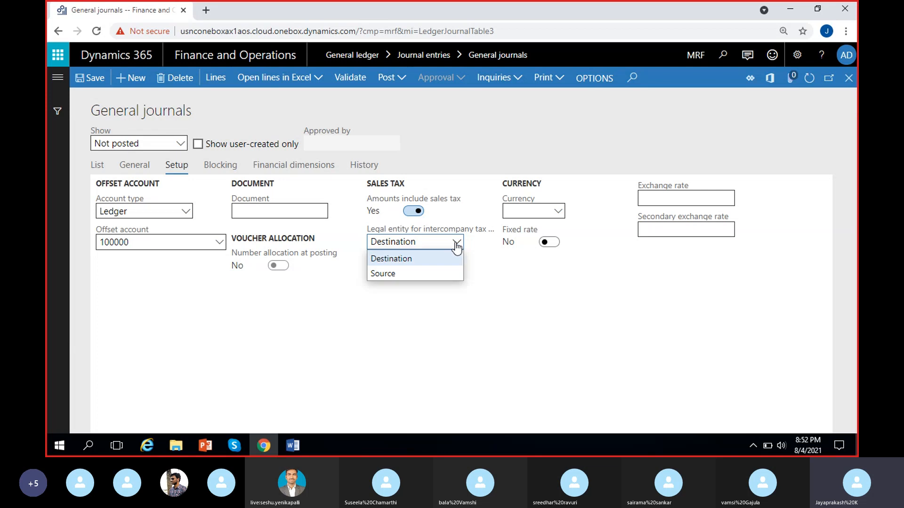
click(395, 335)
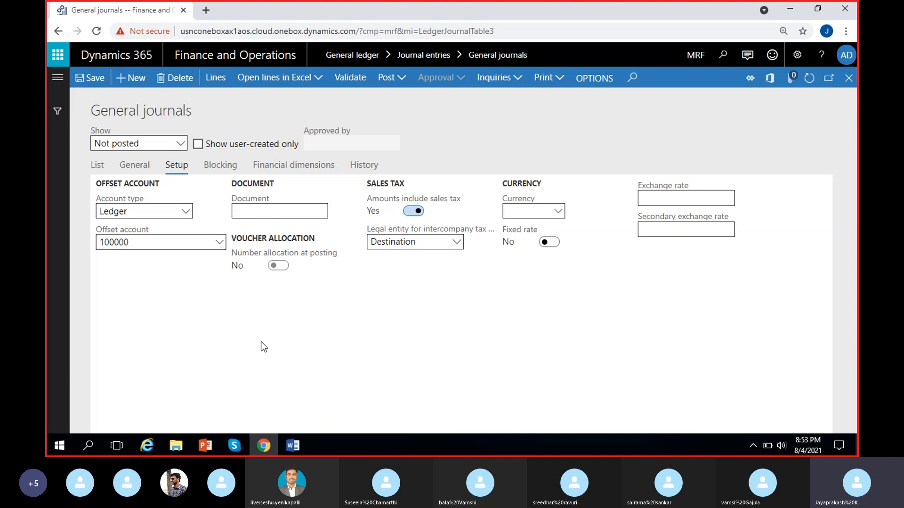
Look through the currencies available for the journal header and leave the Currency field empty.
click(563, 218)
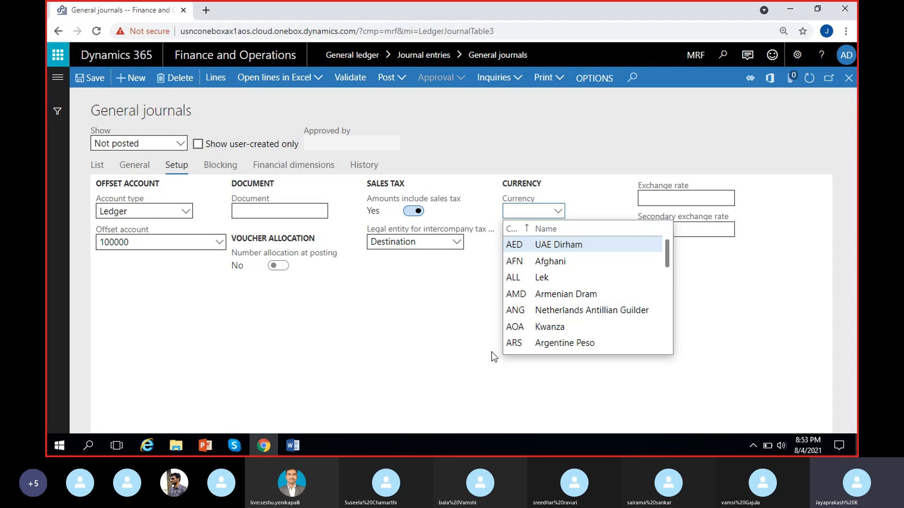
click(430, 345)
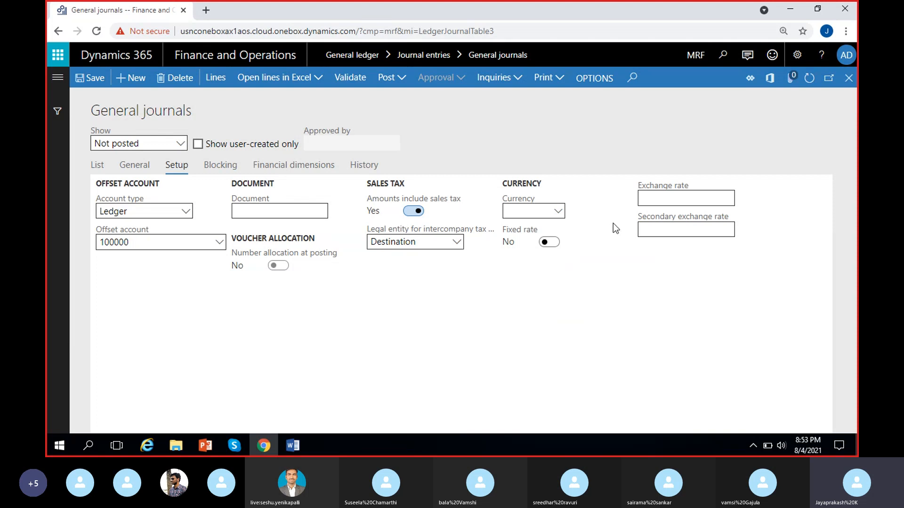
click(529, 209)
click(522, 211)
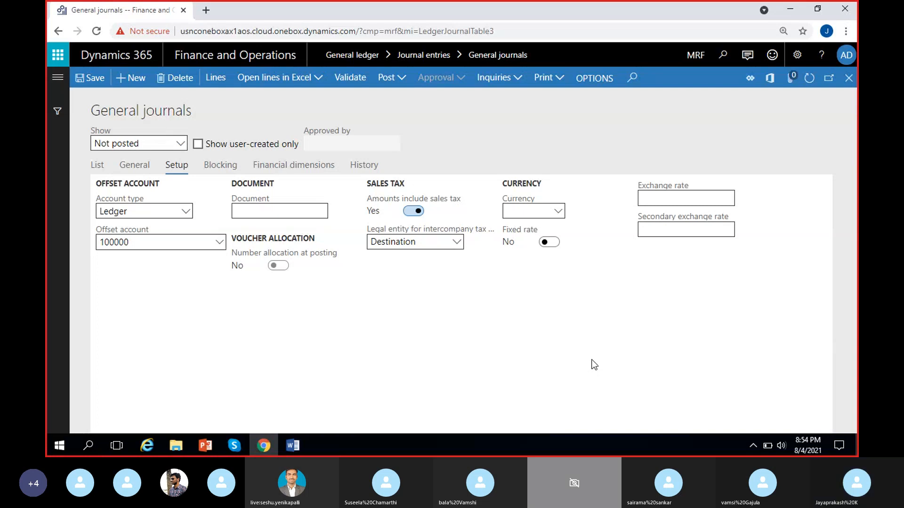
Switch Fixed rate on to point out the exchange rate field, and switch it back off.
click(549, 242)
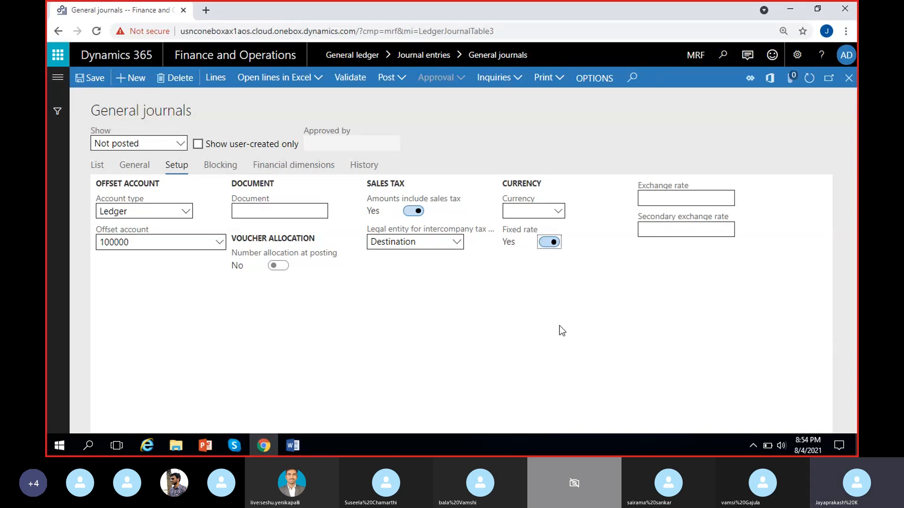
click(651, 201)
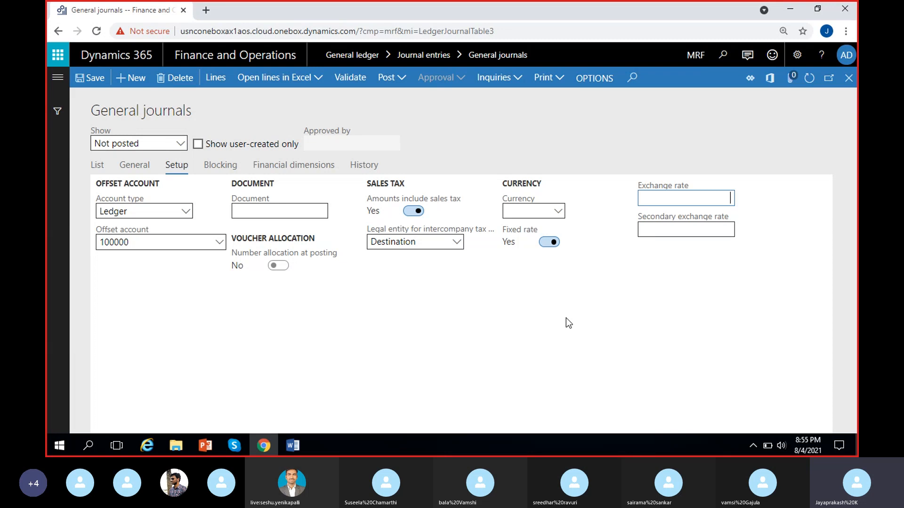
click(541, 243)
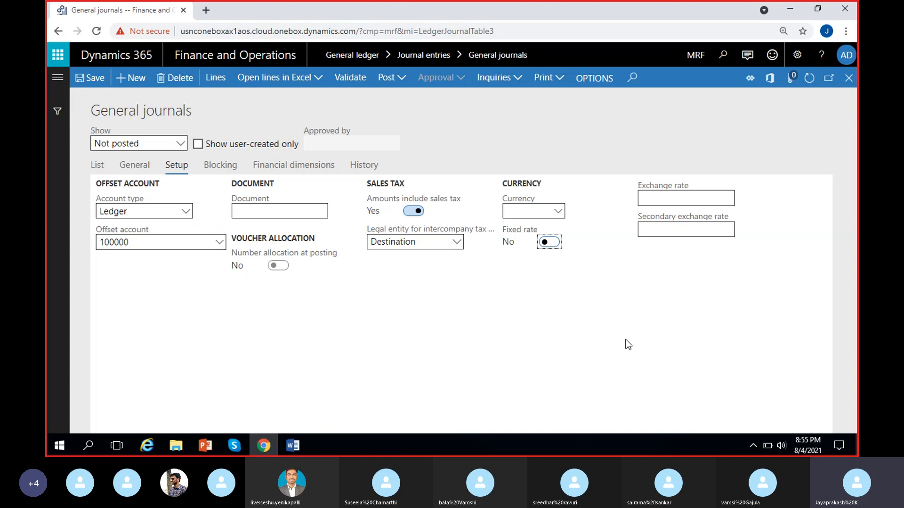
click(568, 331)
View the expenses payment journal's blocking settings and return to the list of journals.
click(220, 166)
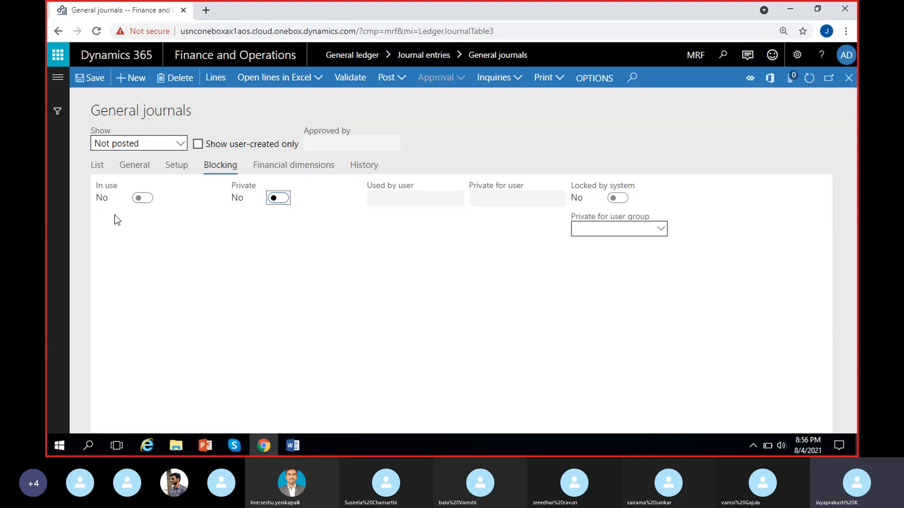
click(98, 166)
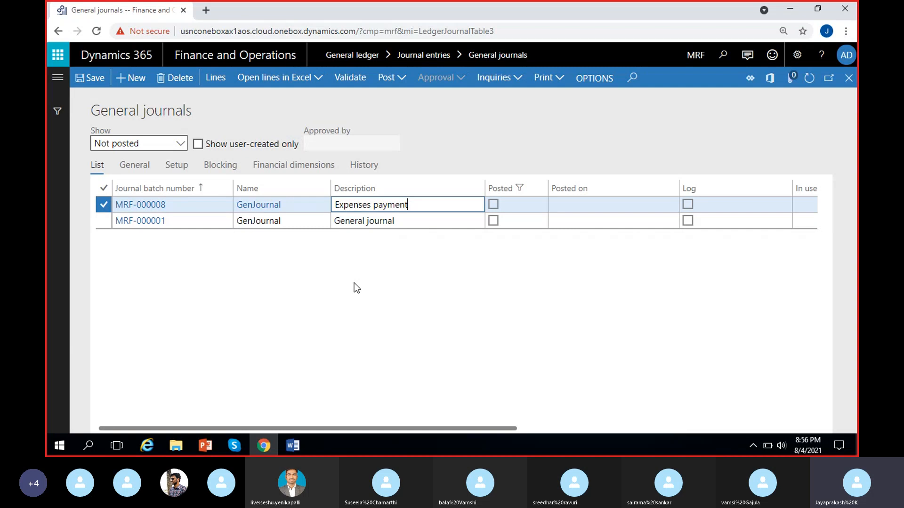
Review the In use and In use by columns of the expenses payment journal and the In use option in its blocking settings.
drag(462, 428, 597, 418)
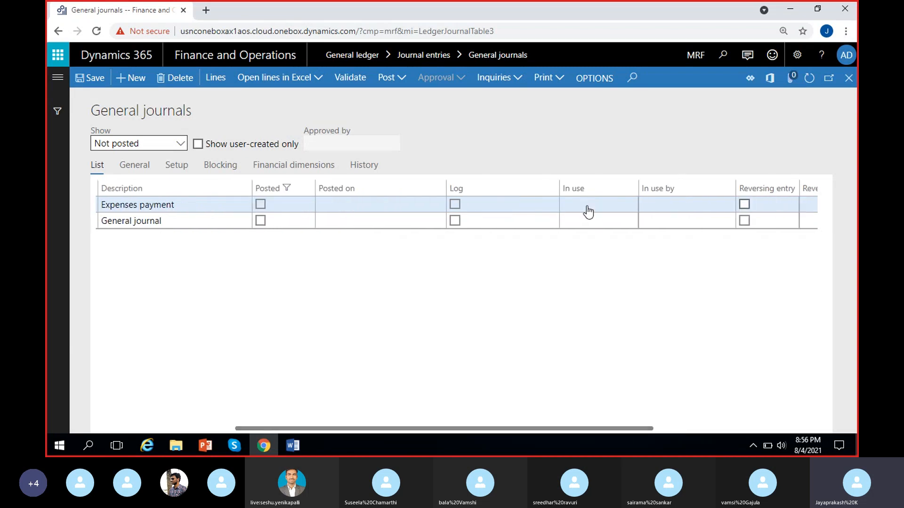
click(670, 202)
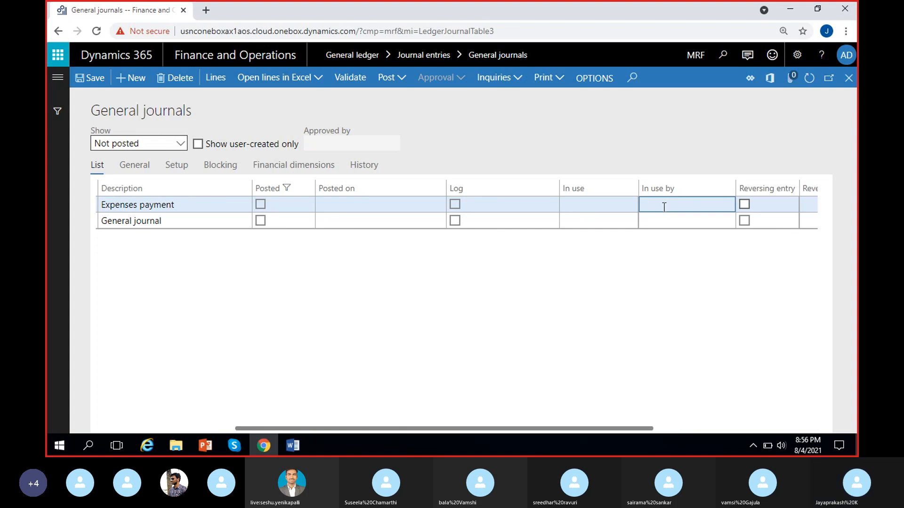
click(212, 166)
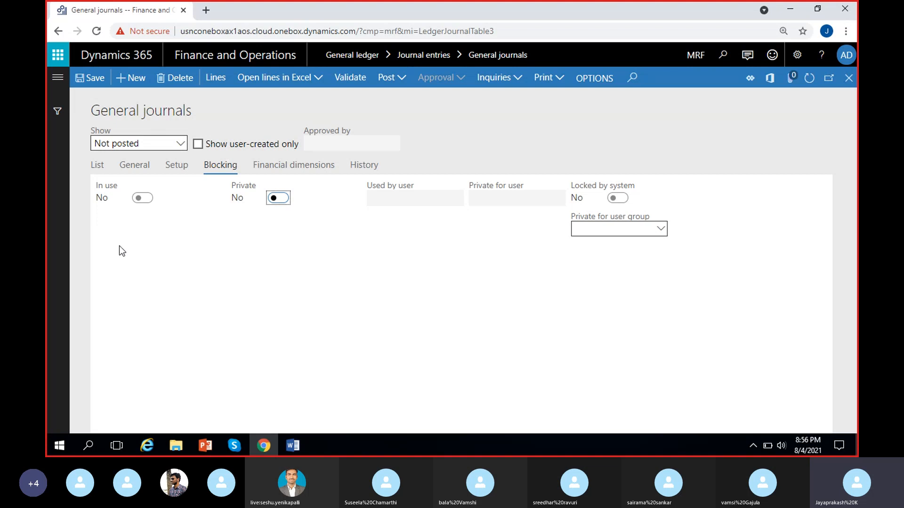
click(144, 198)
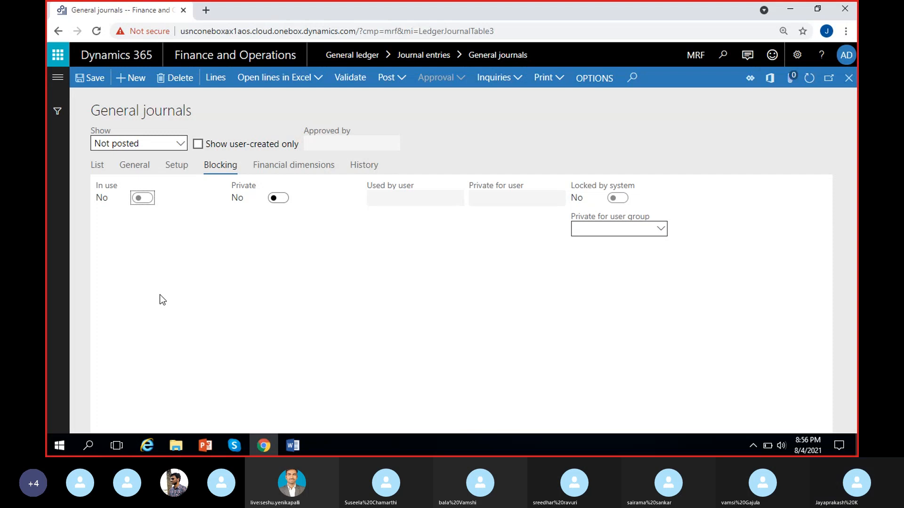
Switch Private on to point out the Private for user field, and switch it back off.
click(281, 199)
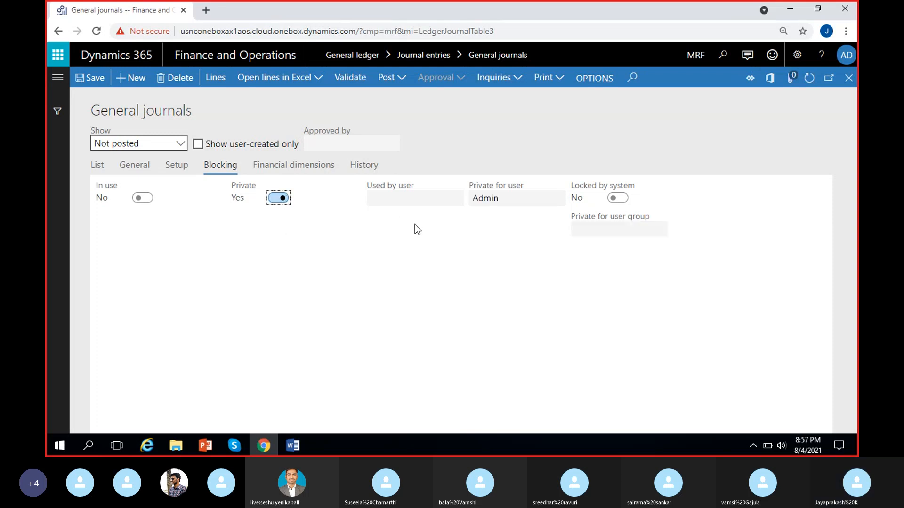
click(478, 198)
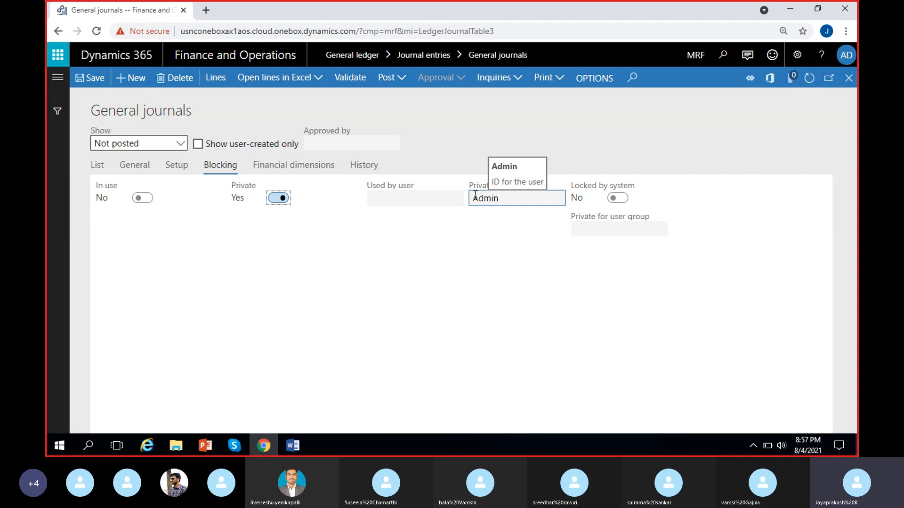
click(444, 268)
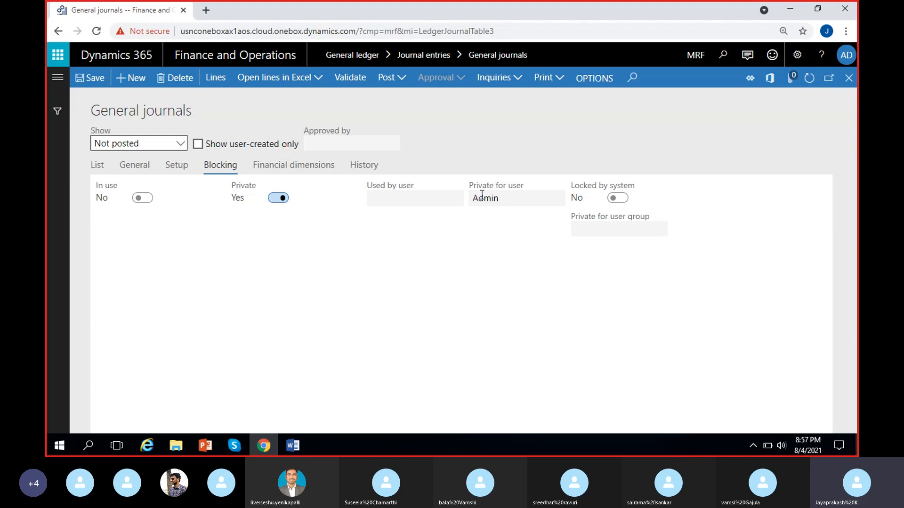
click(518, 198)
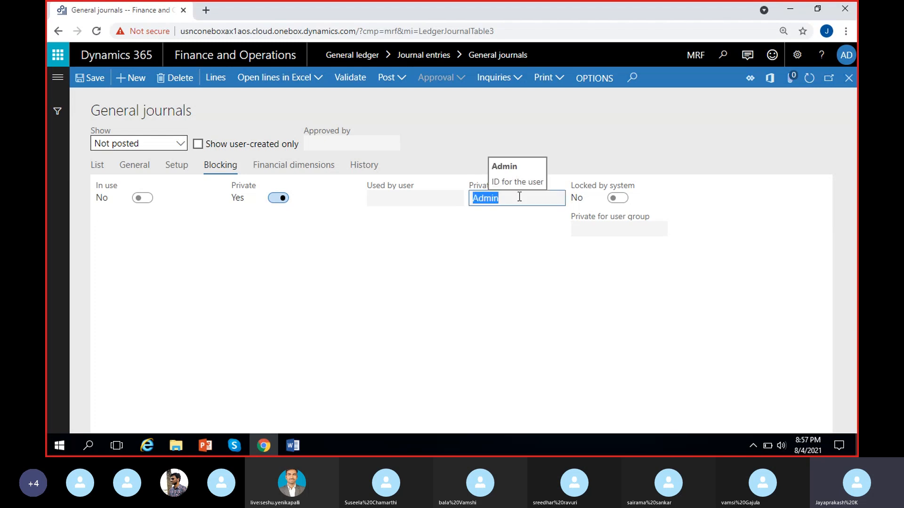
click(494, 236)
click(512, 197)
click(491, 236)
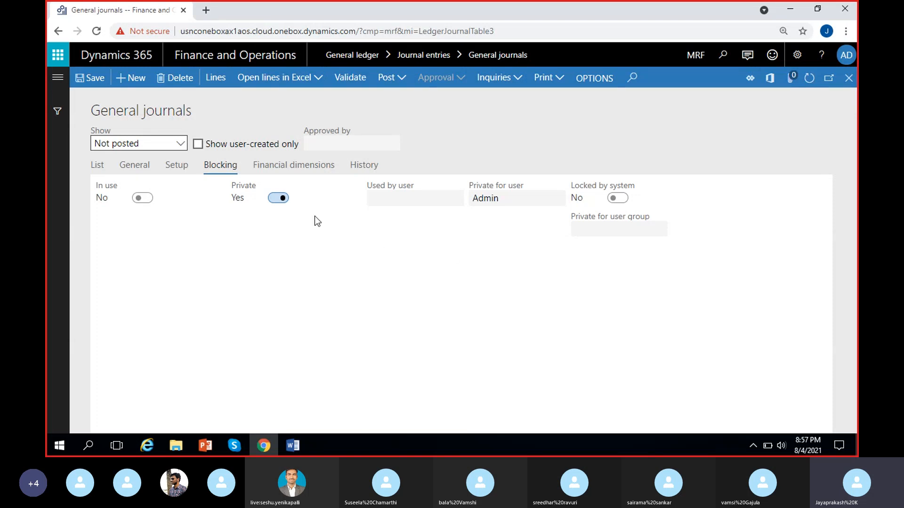
click(278, 198)
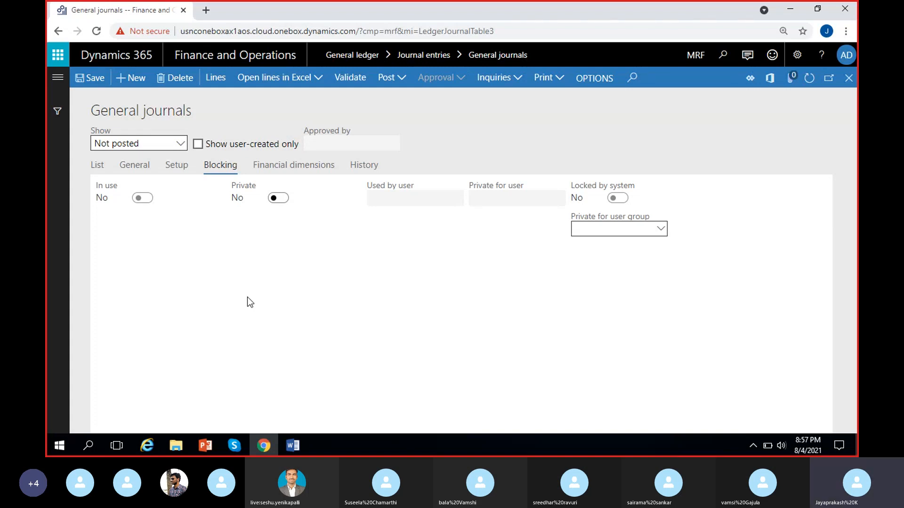
Toggle the Private option on and off twice to demonstrate reserving the journal for a single user.
click(278, 198)
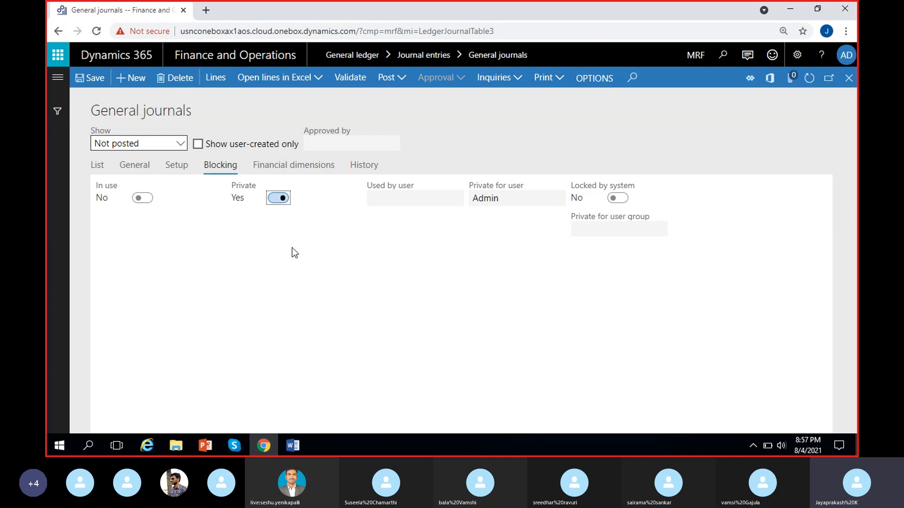
click(276, 199)
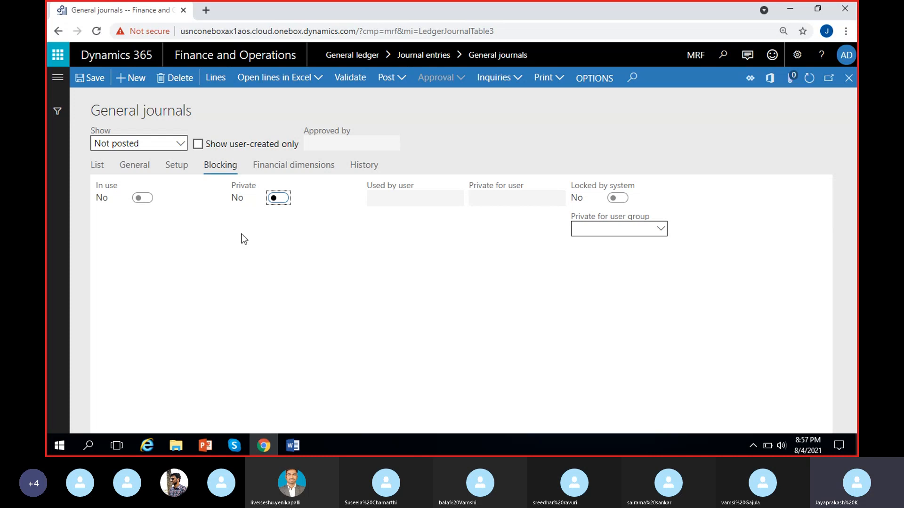
click(281, 199)
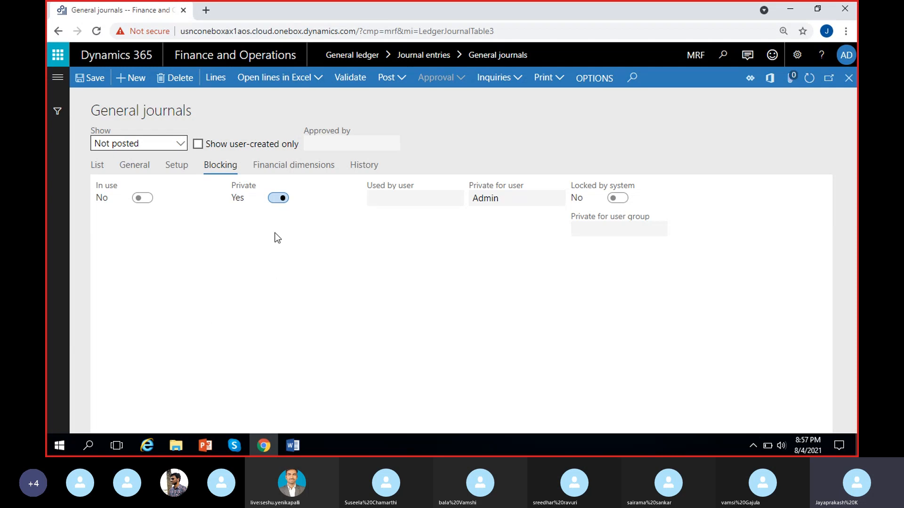
click(278, 198)
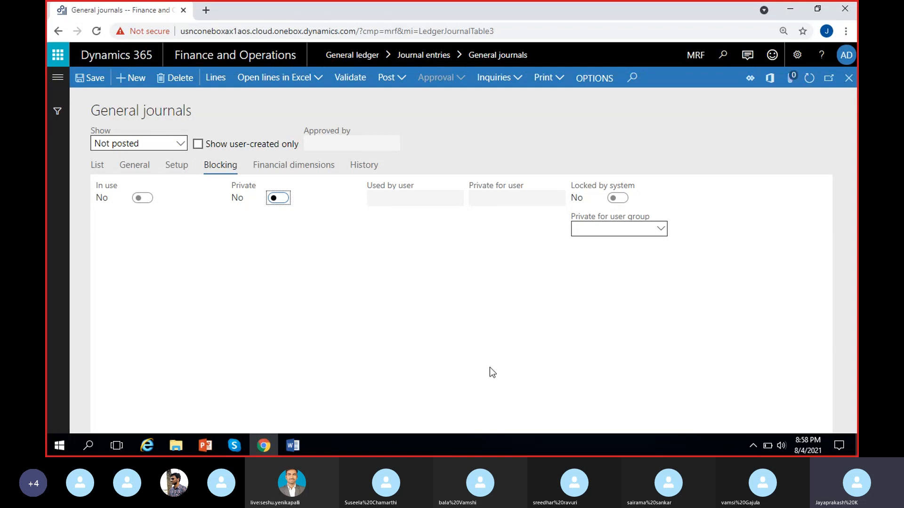
Set Private for user group to MRF as a demonstration, clear it again, and return to the list of journals.
click(616, 199)
click(662, 229)
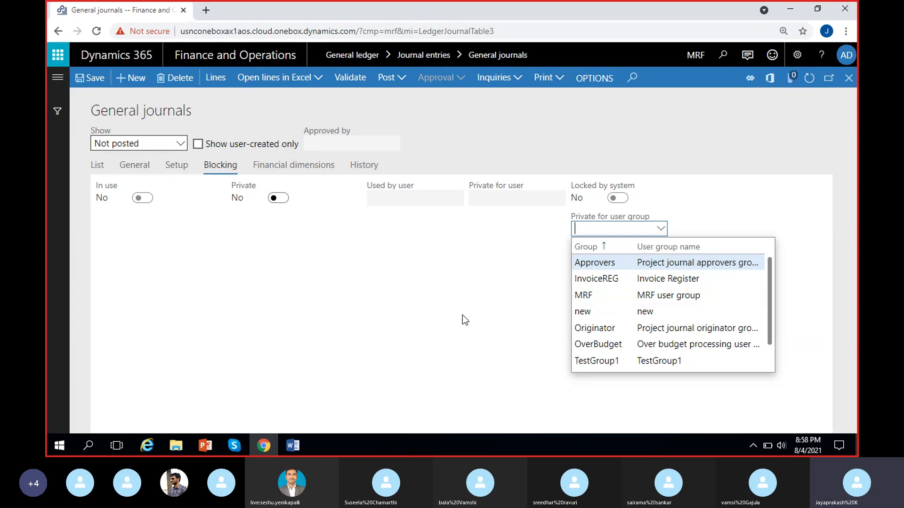
click(594, 296)
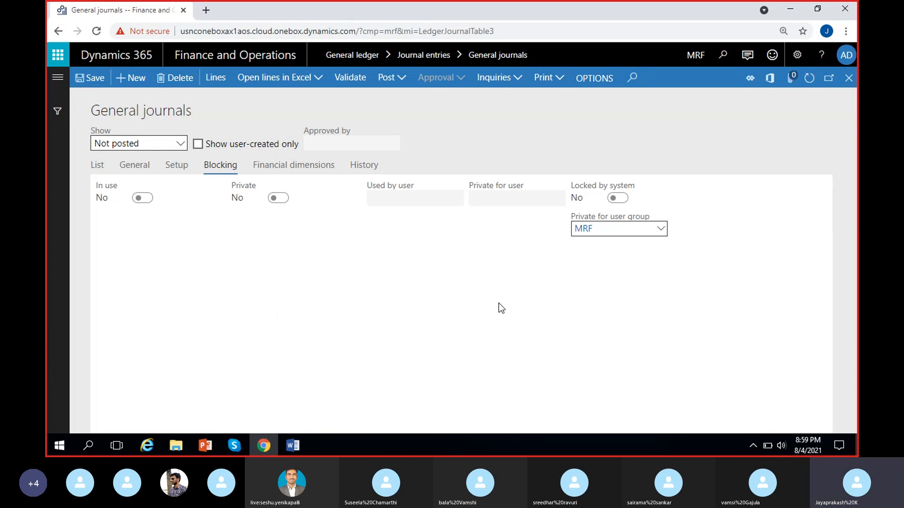
click(612, 230)
key(Delete)
click(98, 166)
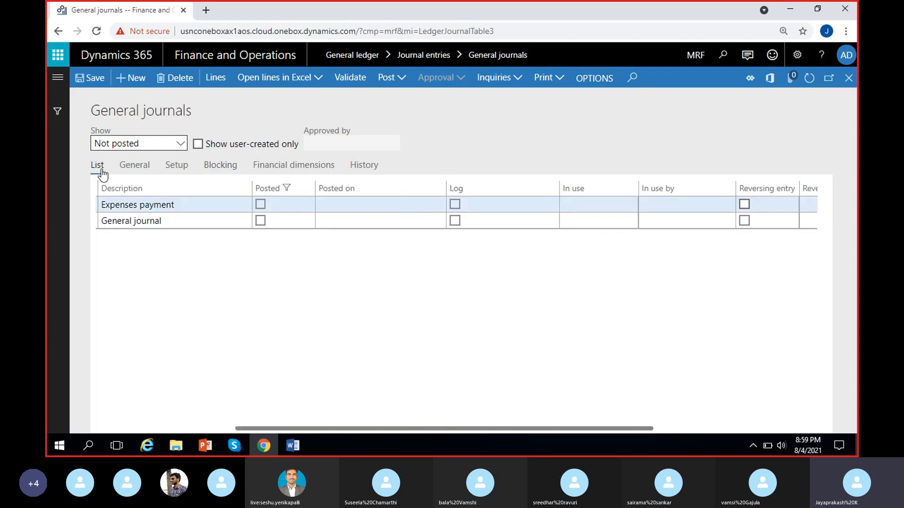
drag(275, 430, 138, 429)
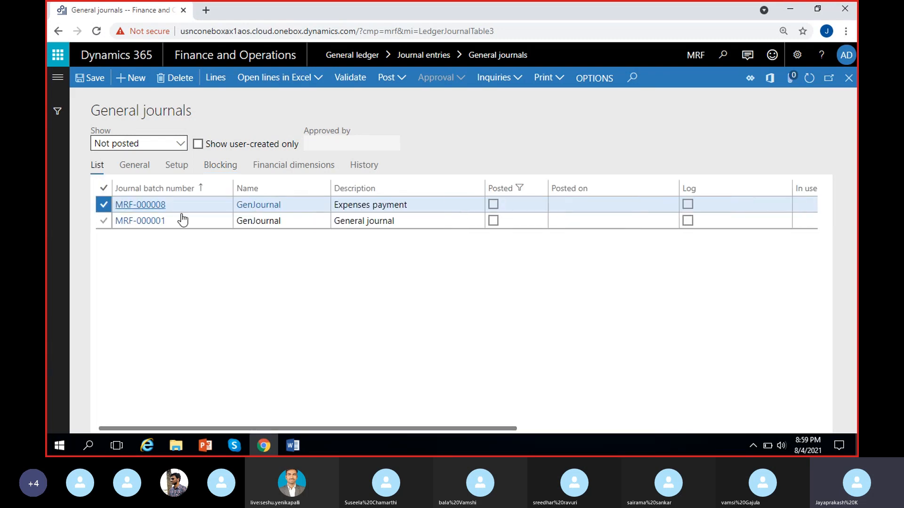
Compare the expenses payment journal's blocking settings with its row in the journal list.
click(220, 165)
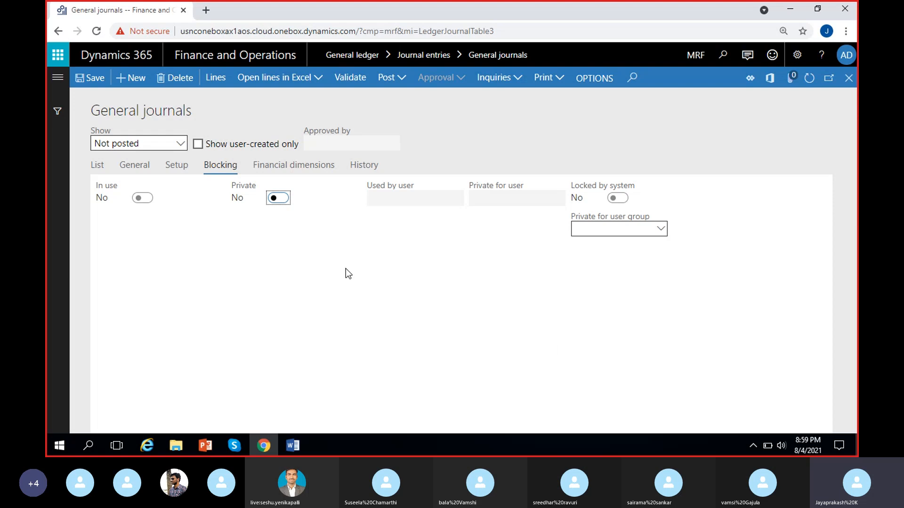
click(95, 169)
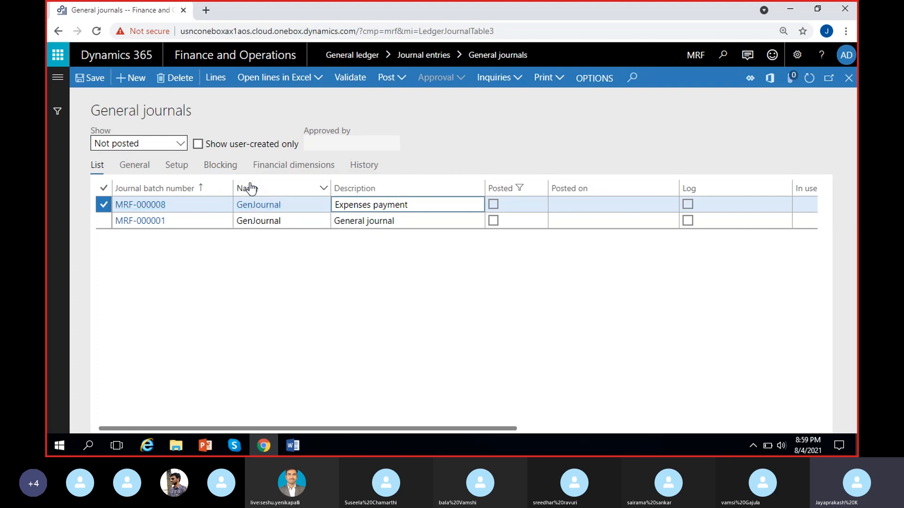
click(219, 166)
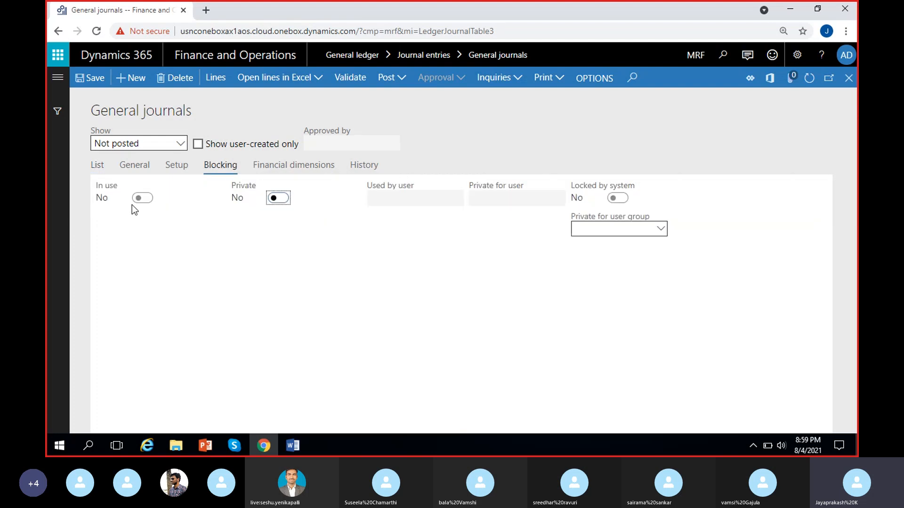
click(97, 167)
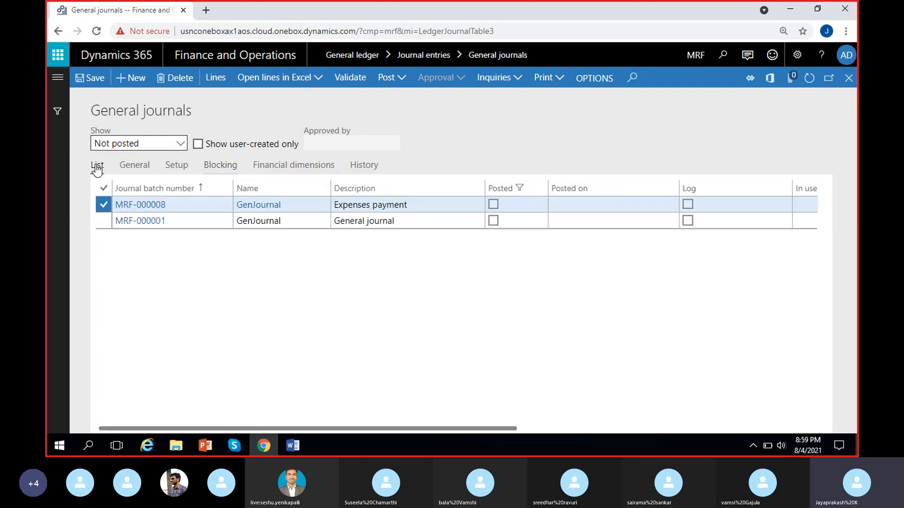
Check Private for user group in the GenJournal journal name setup, and return to the expenses payment journal's blocking settings.
click(263, 205)
scroll(478, 375, down, 5)
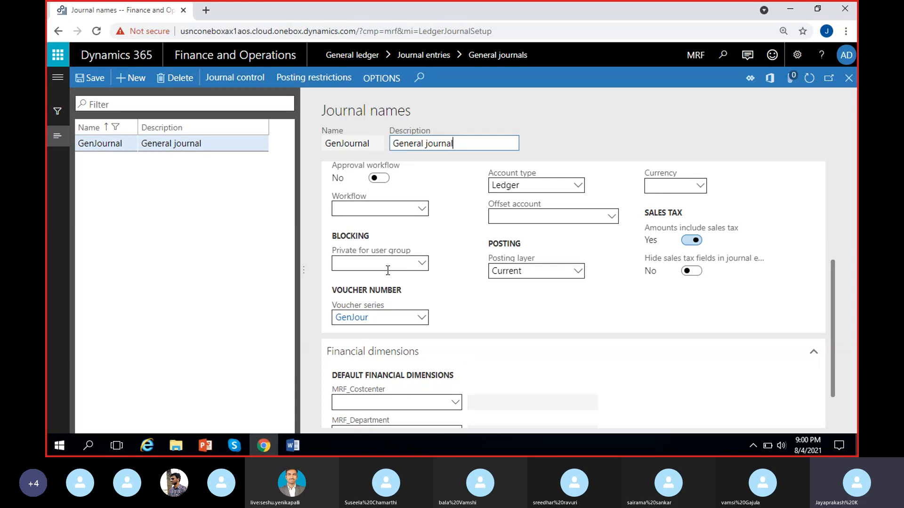
click(445, 284)
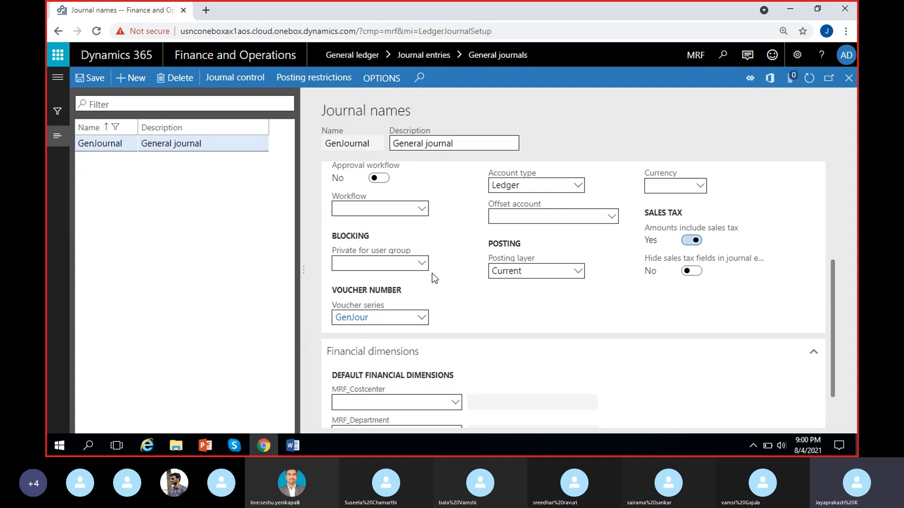
click(398, 262)
click(439, 276)
click(848, 78)
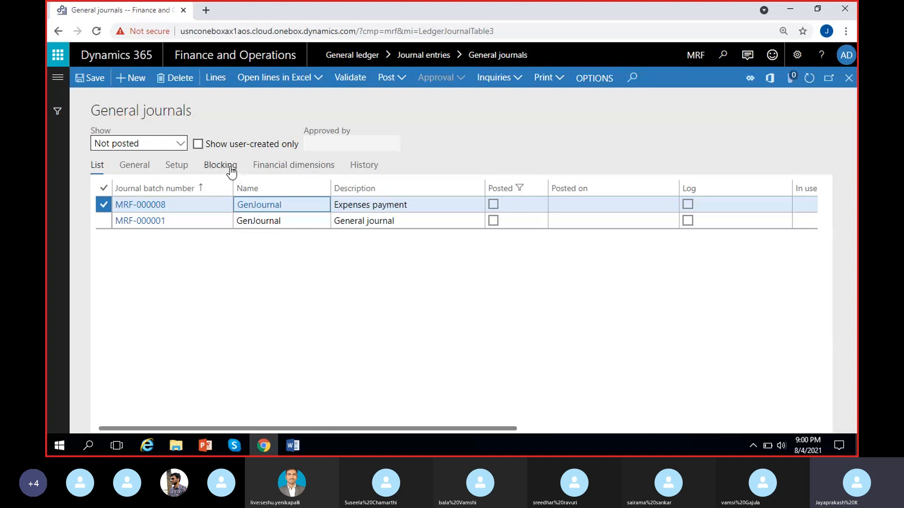
click(224, 168)
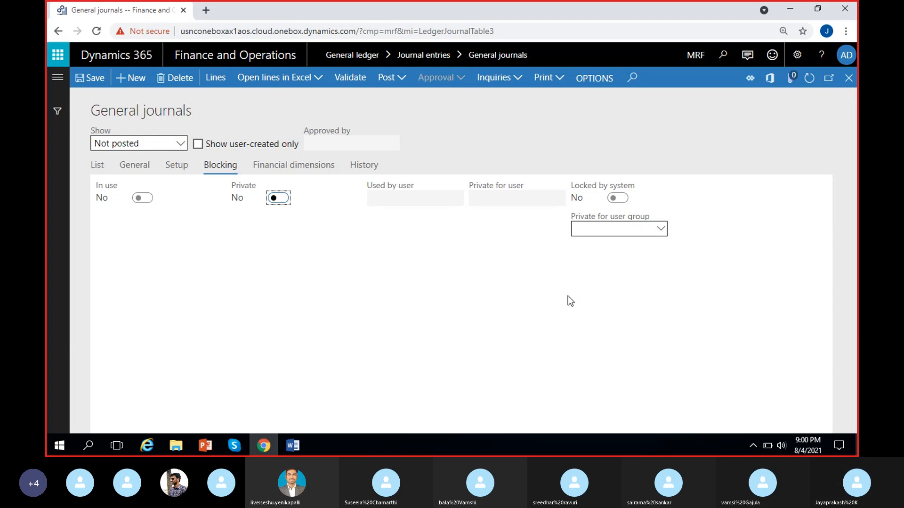
Look through the MRF_Department values and set the journal's MRF_Location financial dimension to 100 (Hyderabad).
click(298, 167)
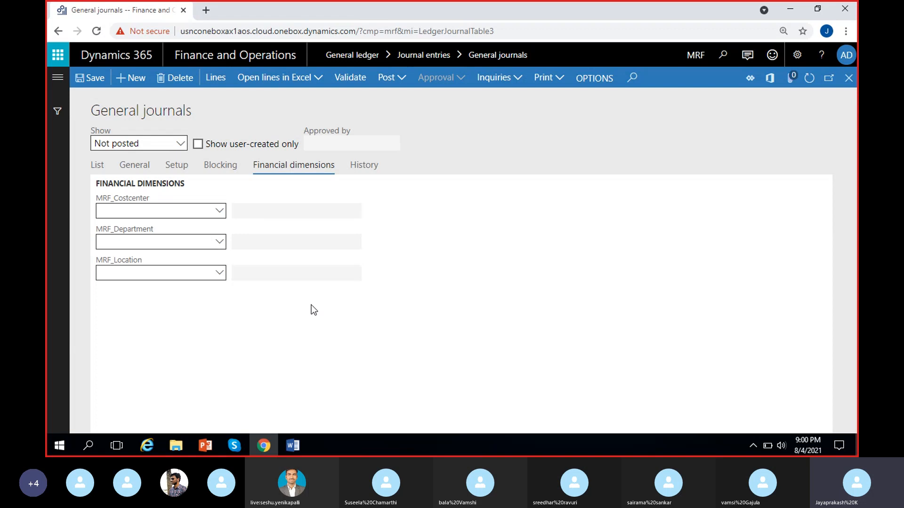
click(218, 241)
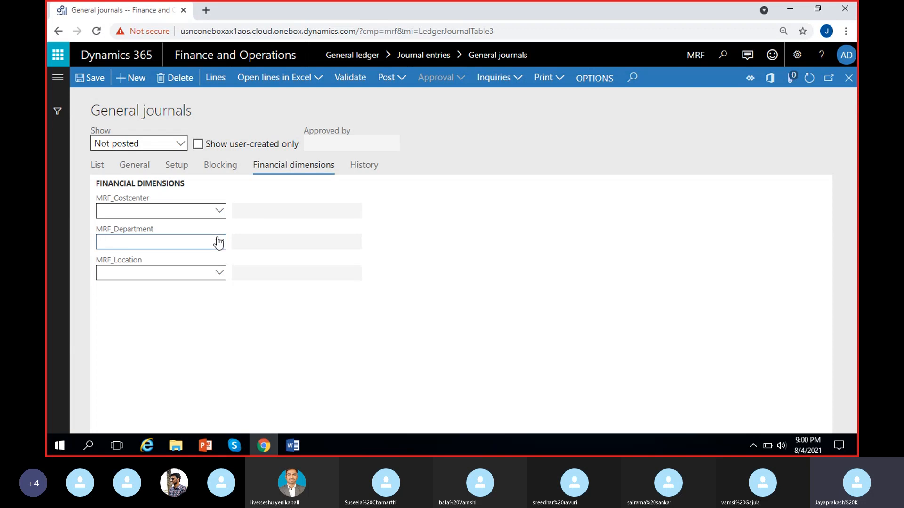
click(219, 241)
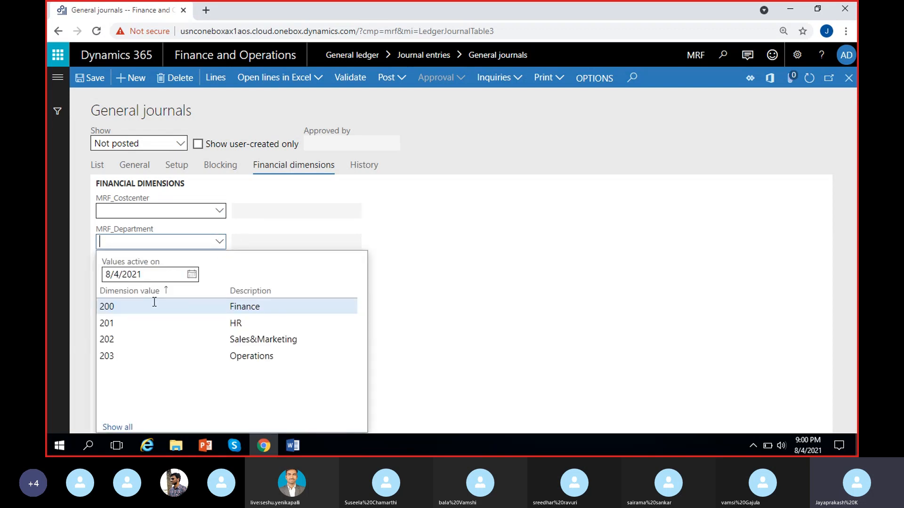
click(183, 210)
click(192, 274)
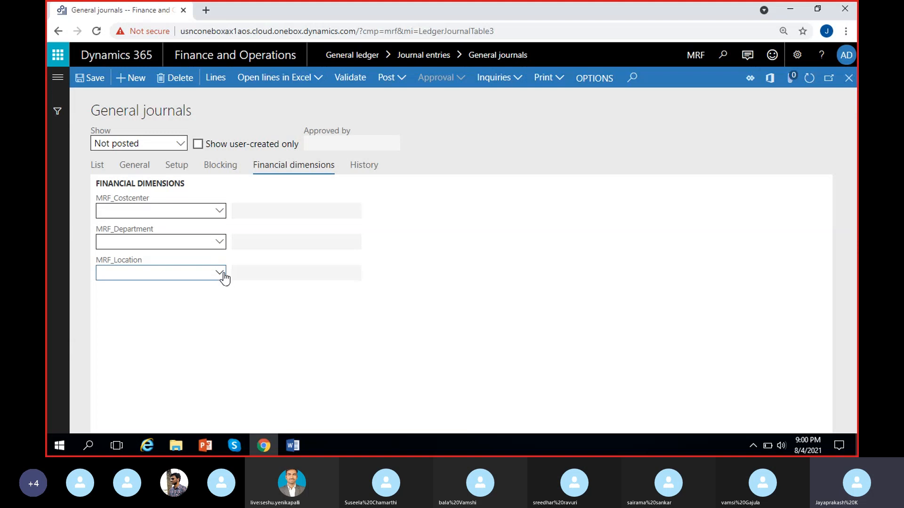
click(219, 273)
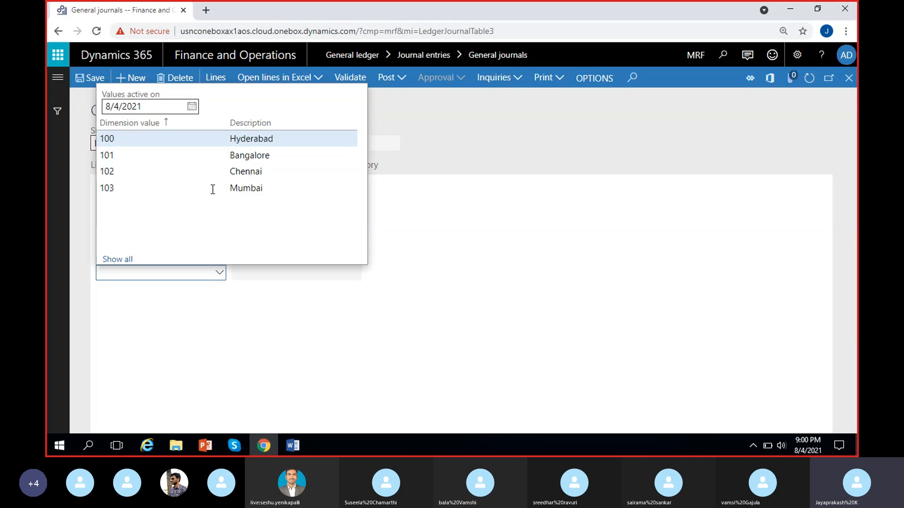
click(230, 139)
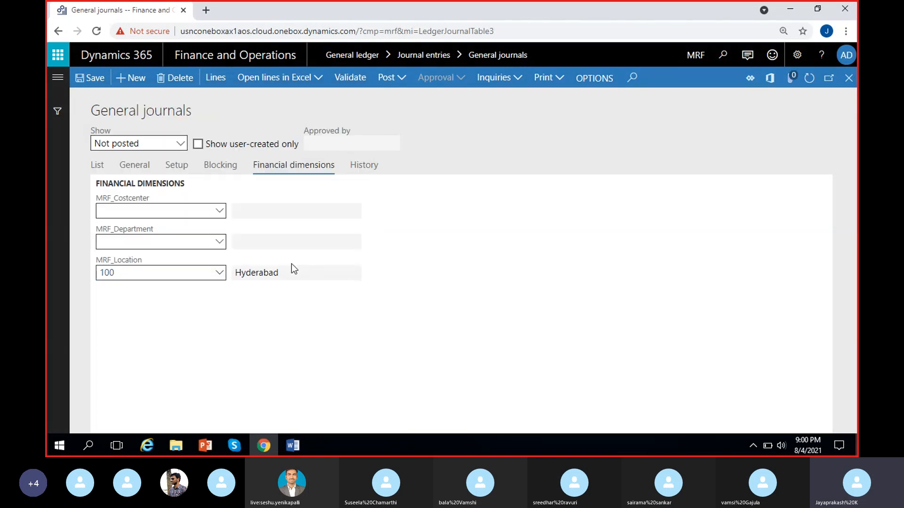
Examine the description beside the journal's MRF_Location dimension value.
drag(288, 272, 235, 272)
click(277, 326)
click(285, 273)
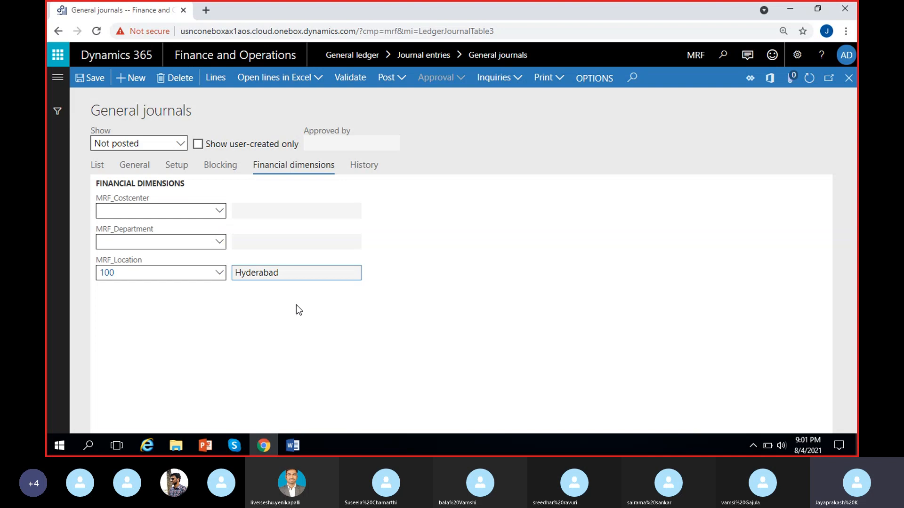
click(282, 298)
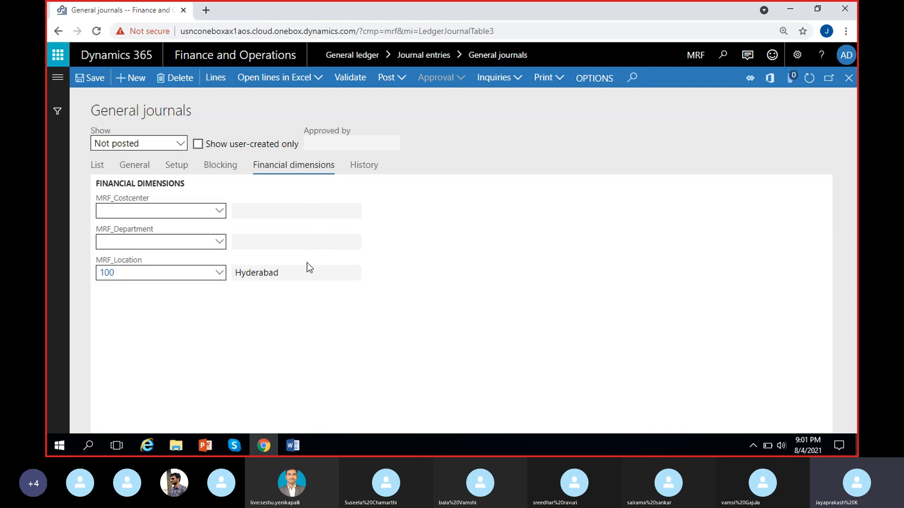
click(289, 271)
click(262, 336)
click(288, 274)
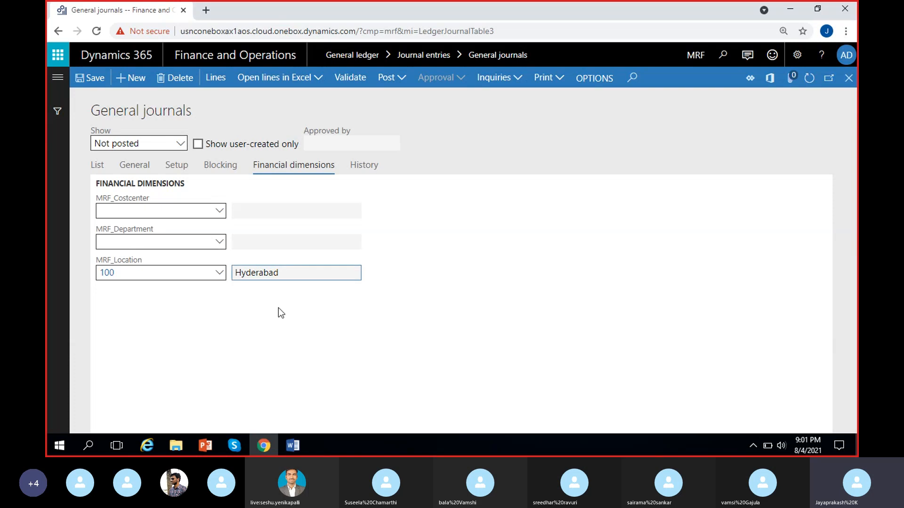
Examine the expenses payment journal's MRF_Location description and its posting history details.
click(276, 300)
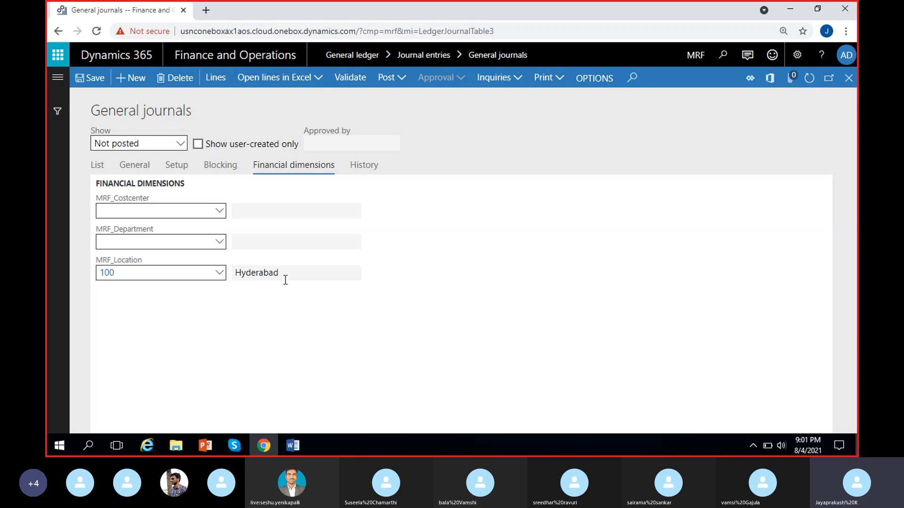
drag(285, 280, 242, 277)
click(251, 316)
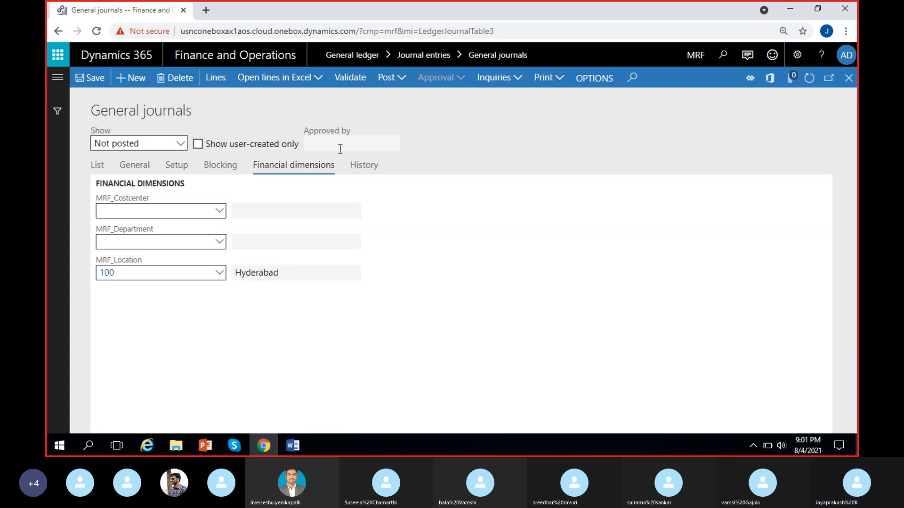
click(358, 166)
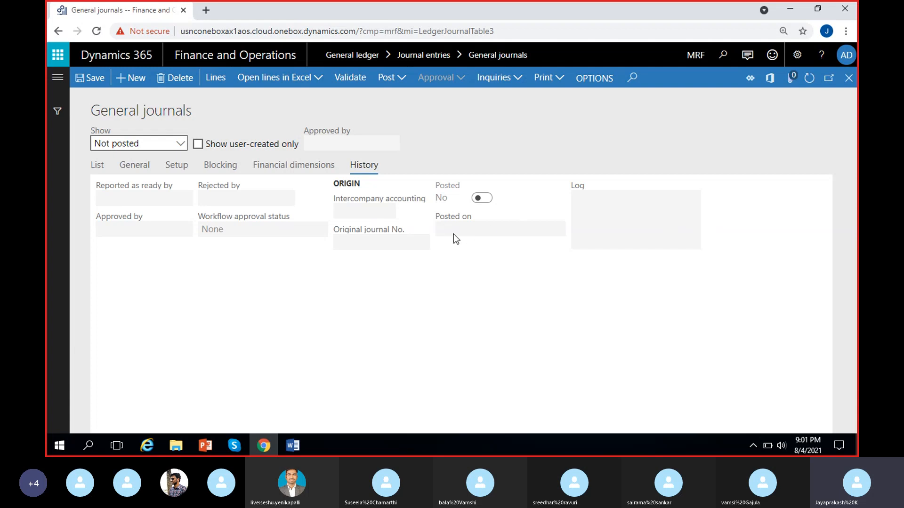
Show only posted general journals and examine the posting date in the history of revenue journal MRF-000002.
click(105, 163)
click(181, 143)
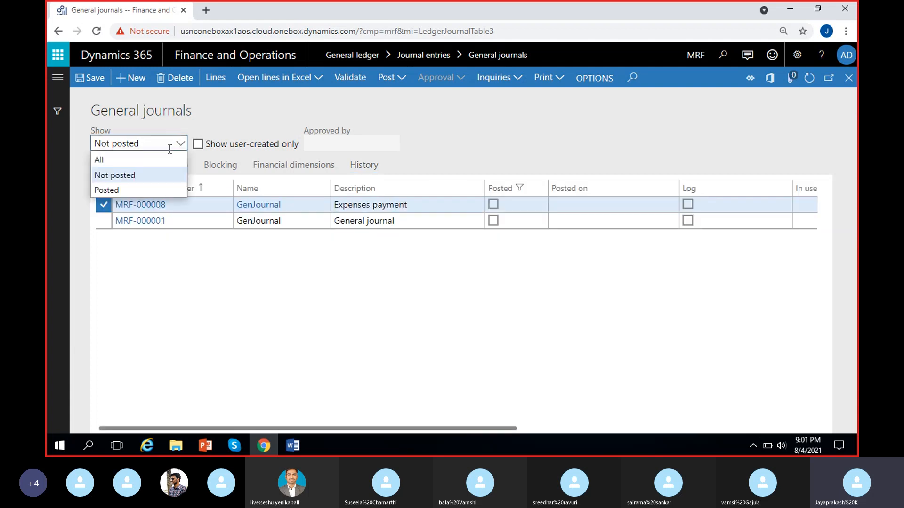
click(129, 190)
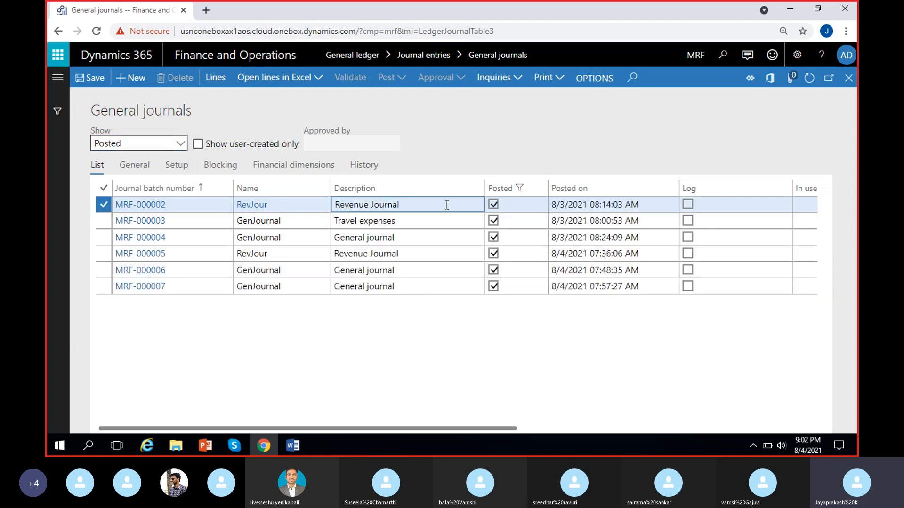
click(370, 167)
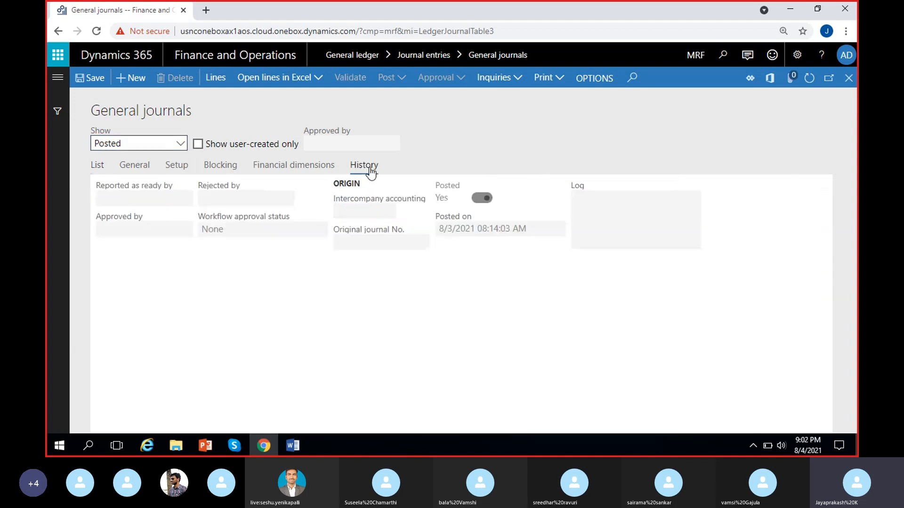
drag(446, 177, 540, 230)
click(445, 226)
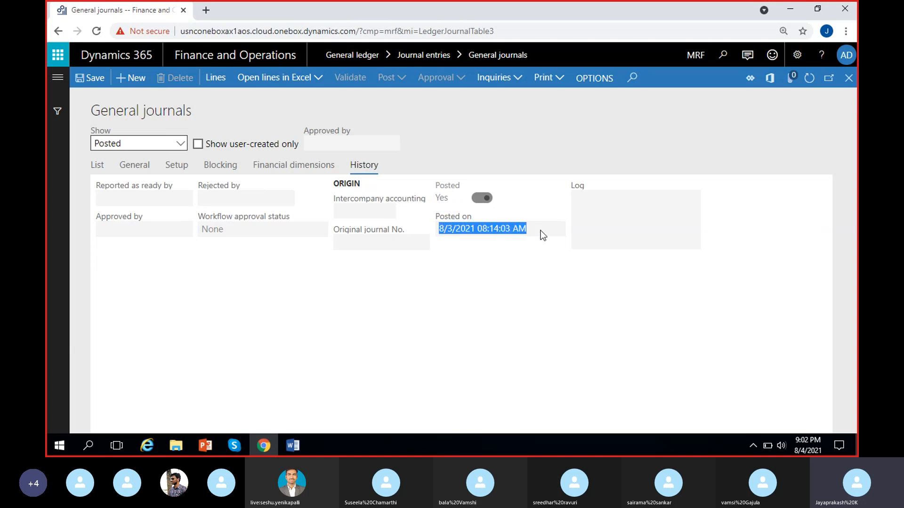
Compare the posted revenue journal's history details with its row in the journal list.
click(97, 165)
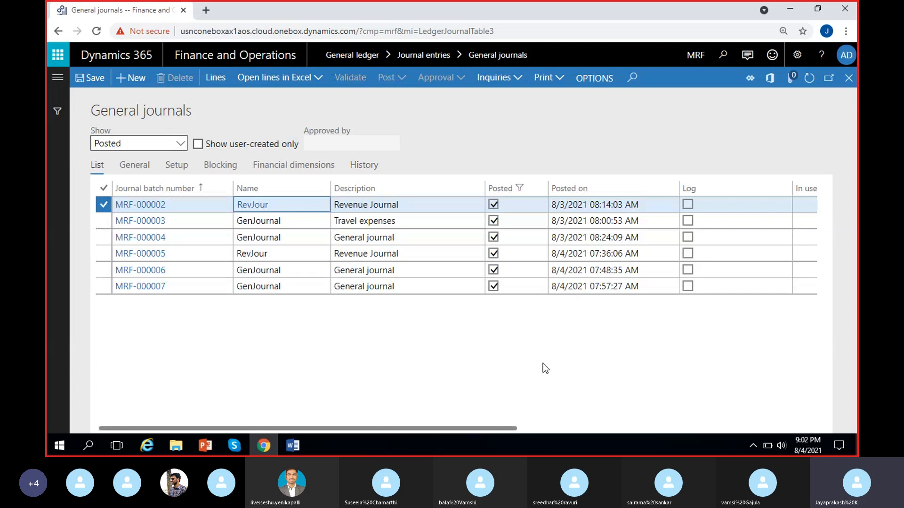
click(364, 165)
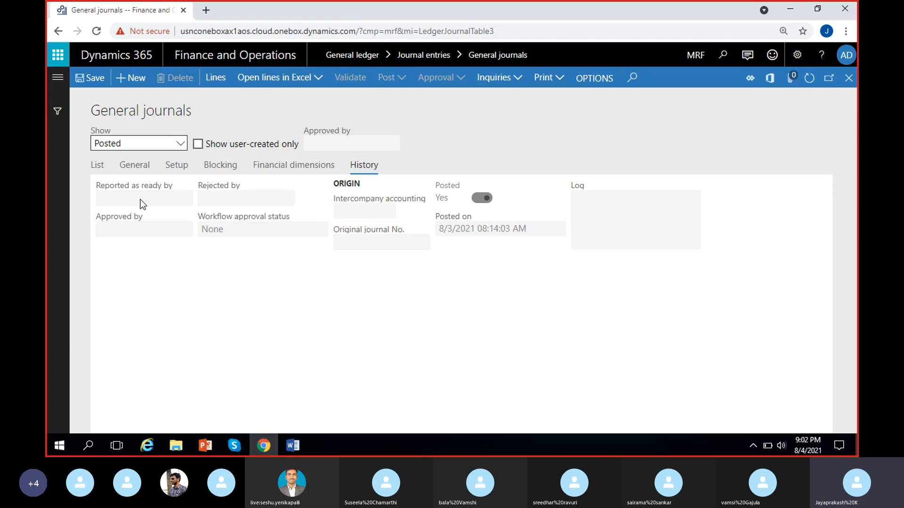
click(99, 165)
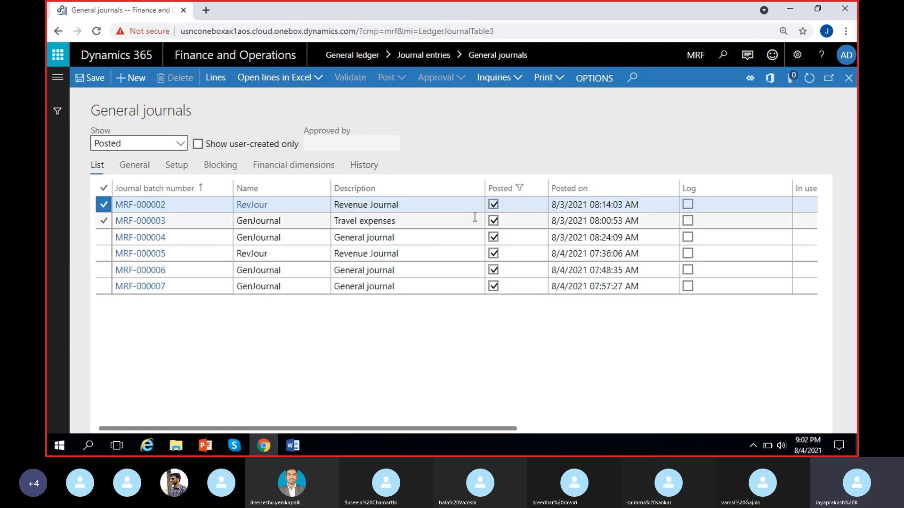
click(366, 165)
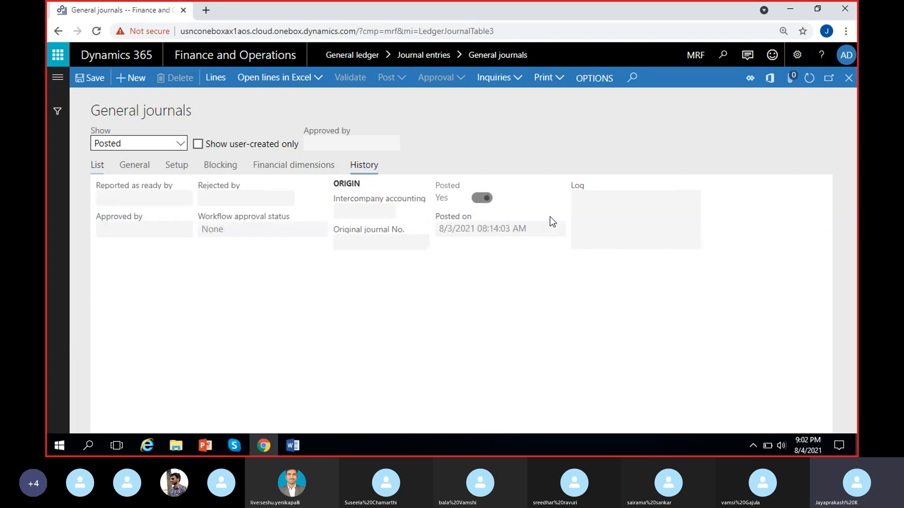
click(97, 166)
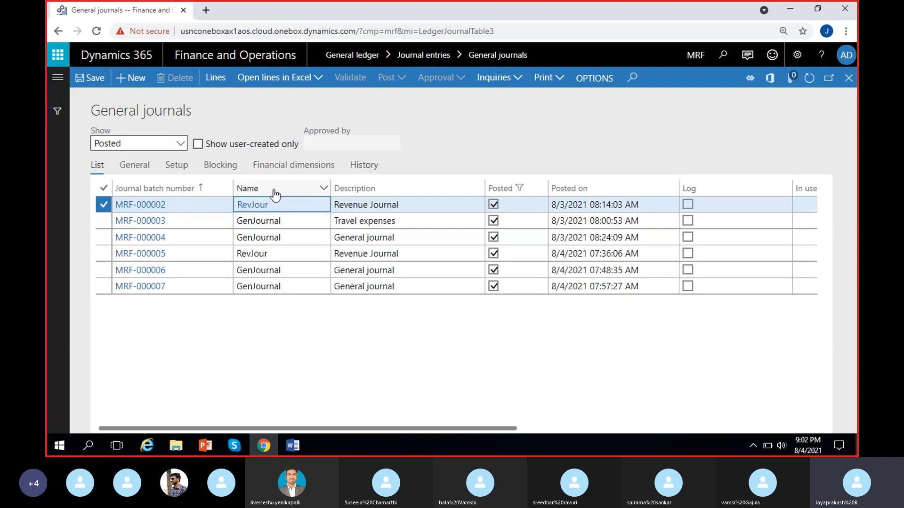
Filter the general journals to Not posted and open the lines of expenses payment journal MRF-000008.
click(180, 144)
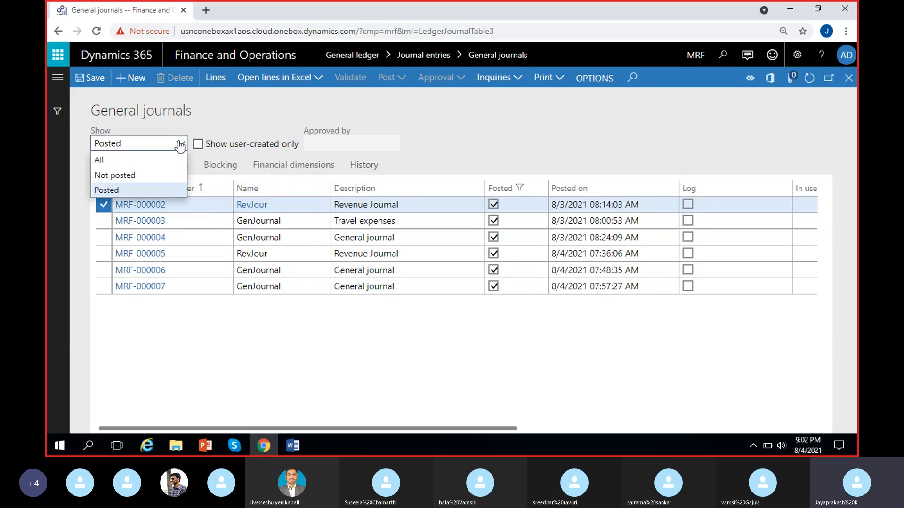
click(141, 175)
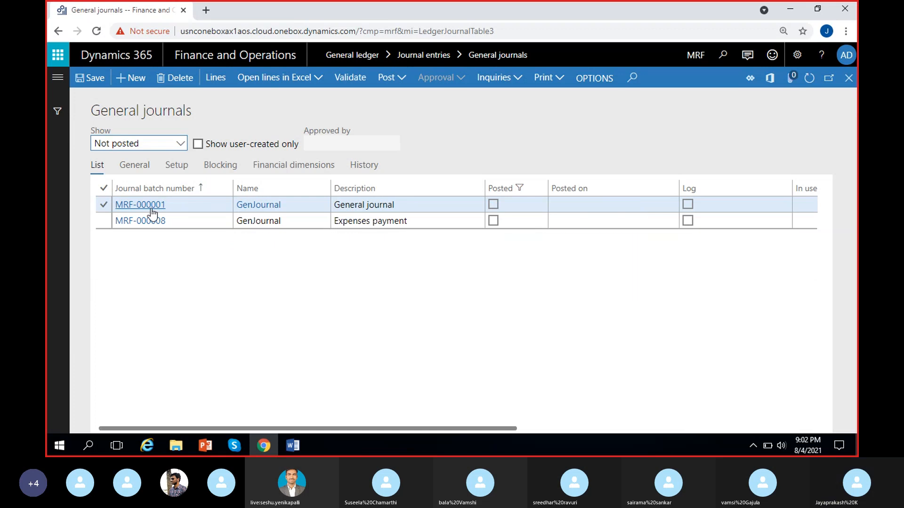
click(151, 219)
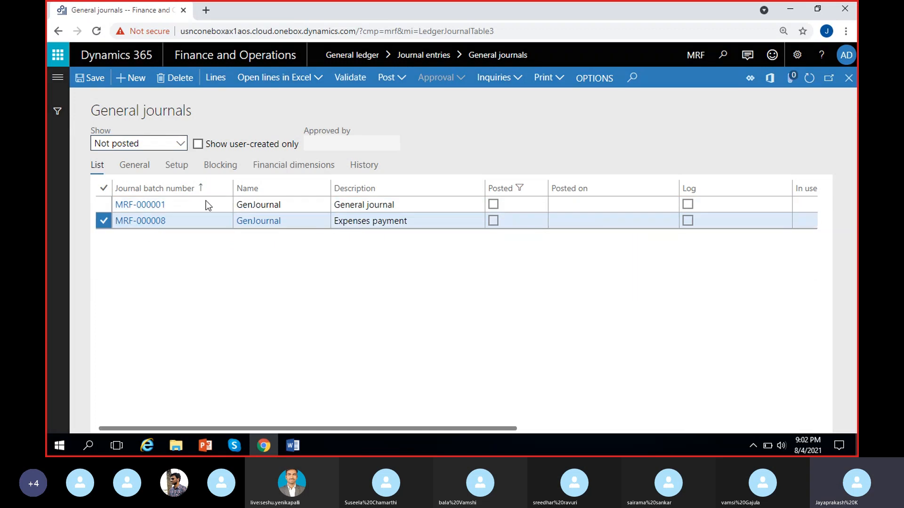
click(215, 84)
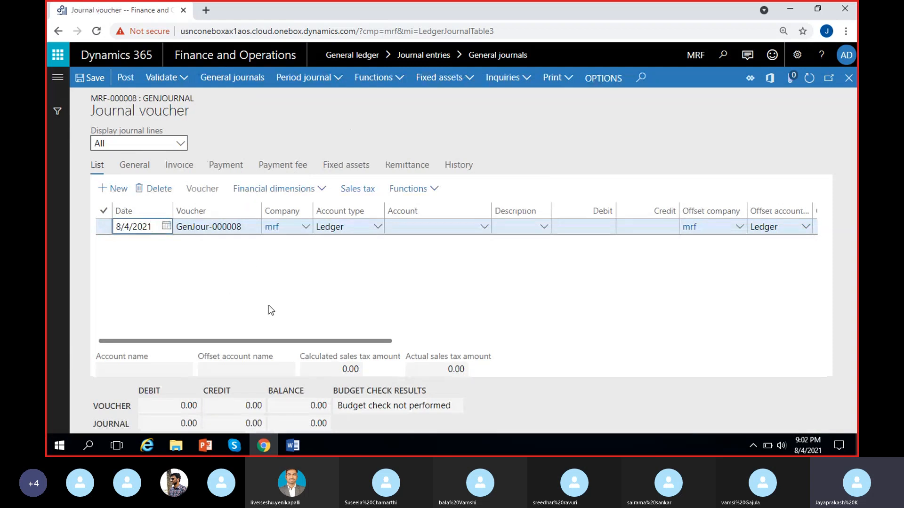
Review the voucher line's general details, and return from the line list to the general journals.
click(134, 171)
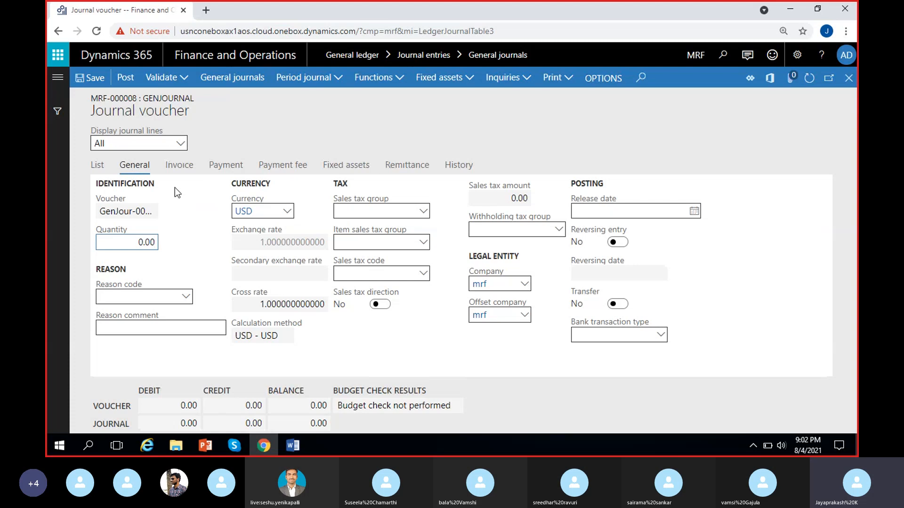
click(97, 165)
click(103, 232)
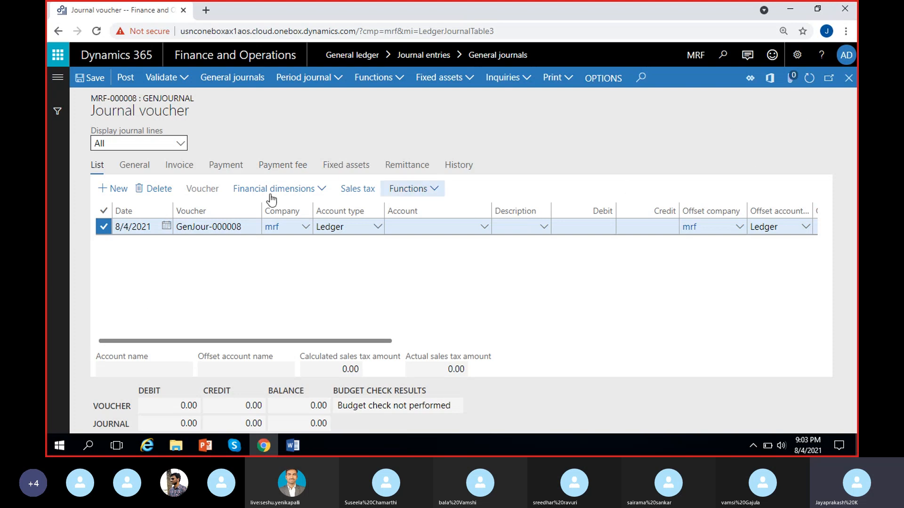
click(851, 85)
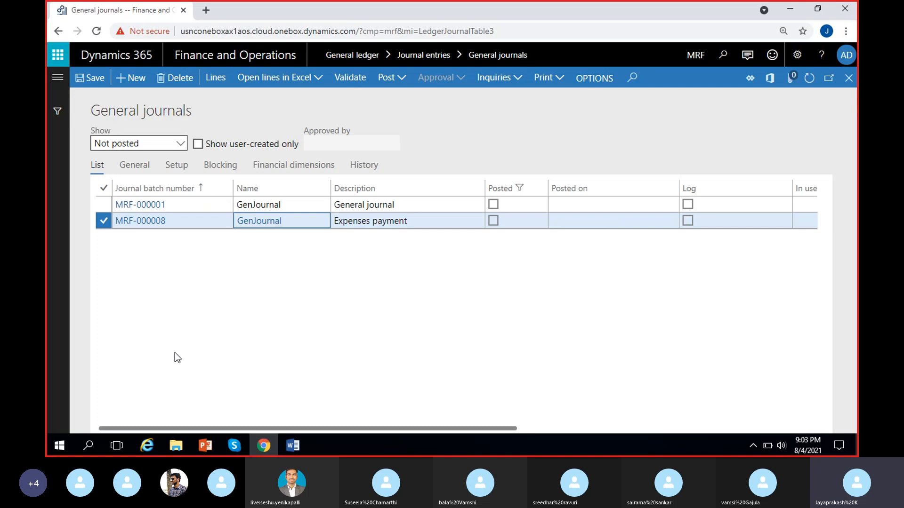
Check the system calendar and the expenses payment journal's voucher line, ending at the list of unposted journals.
click(808, 444)
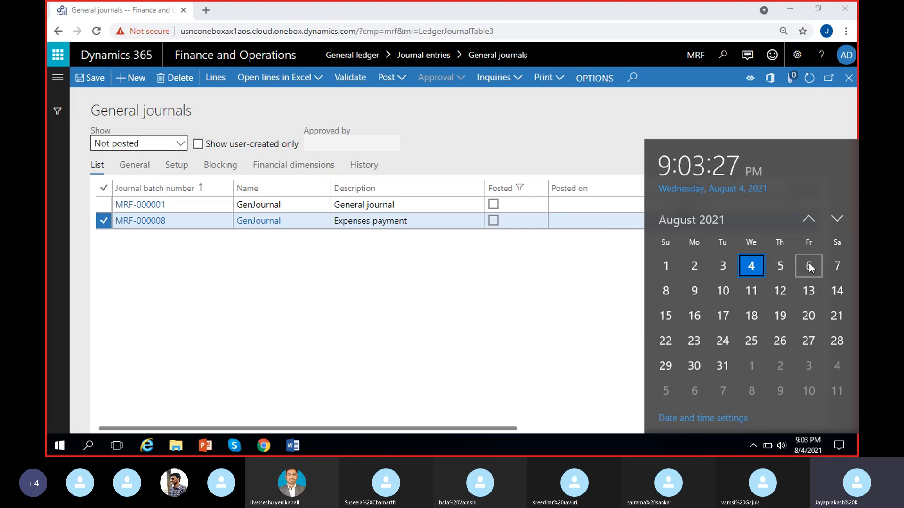
click(453, 349)
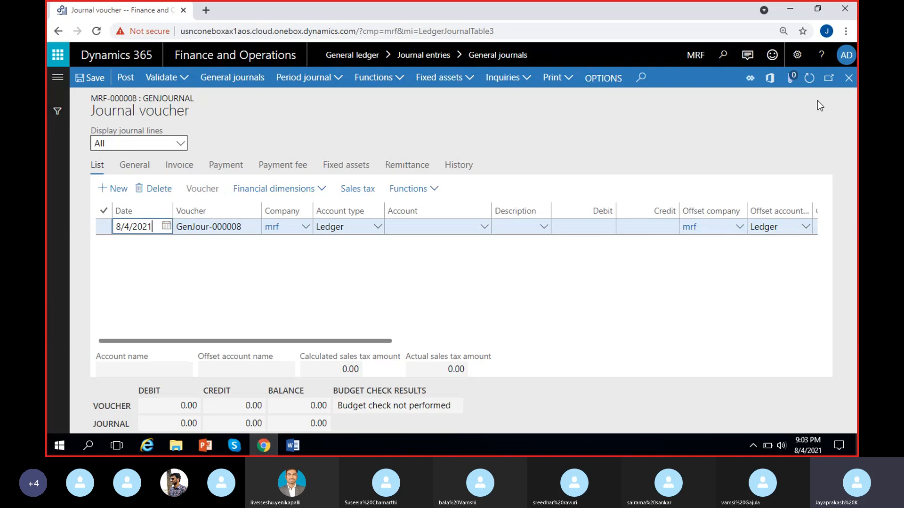
click(849, 77)
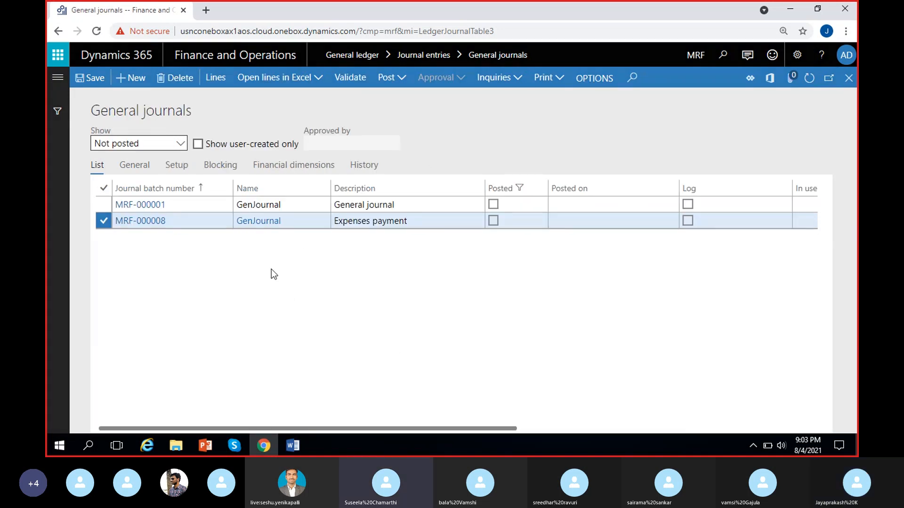
click(259, 221)
click(848, 78)
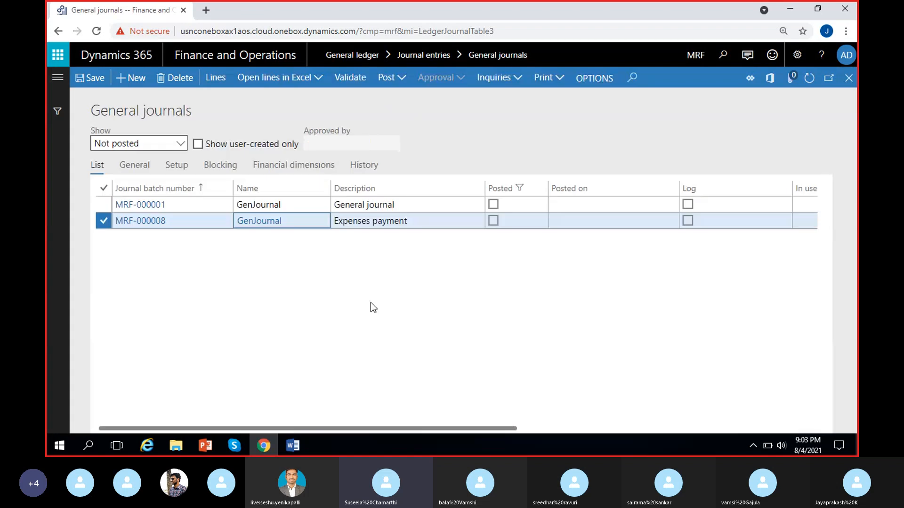
Open the expenses payment journal's lines and examine the general and invoice details of its voucher line.
click(223, 80)
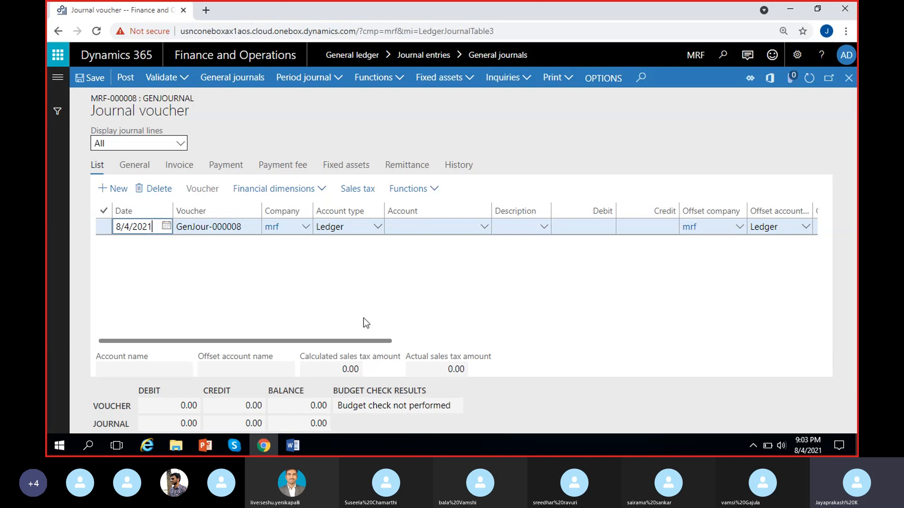
click(125, 170)
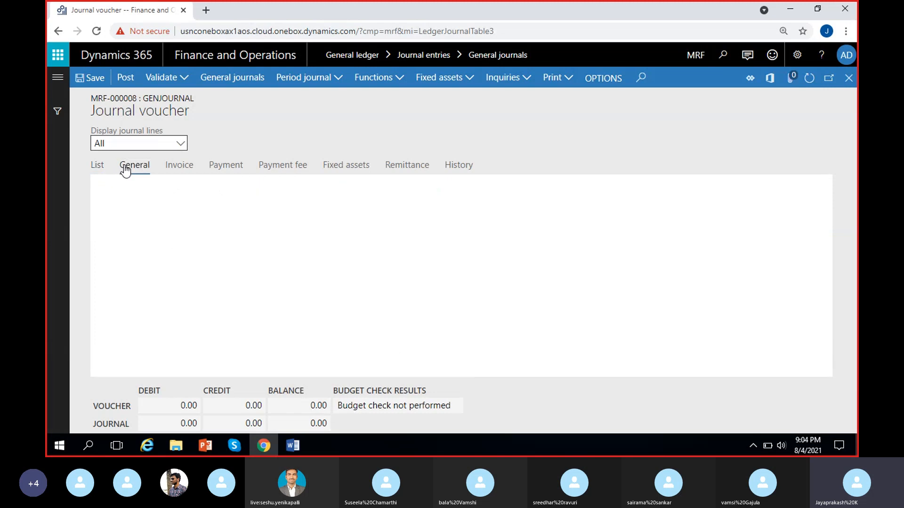
click(217, 274)
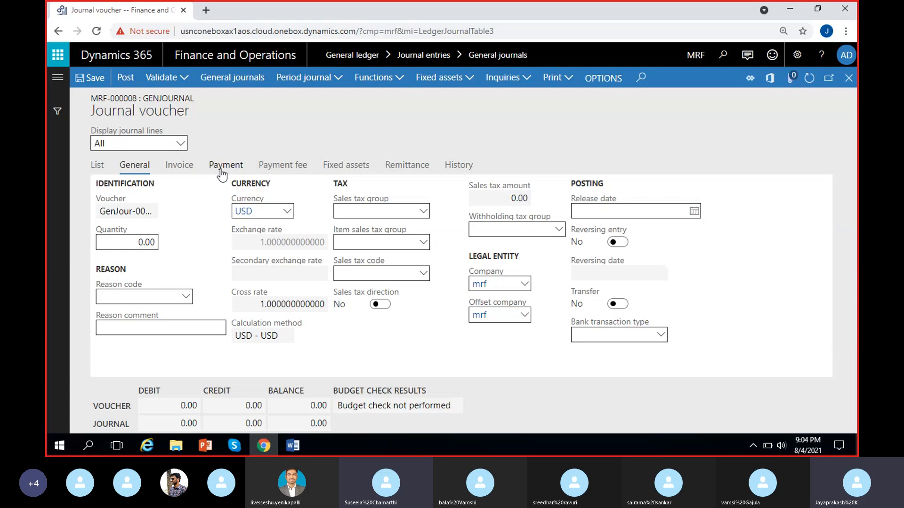
click(180, 167)
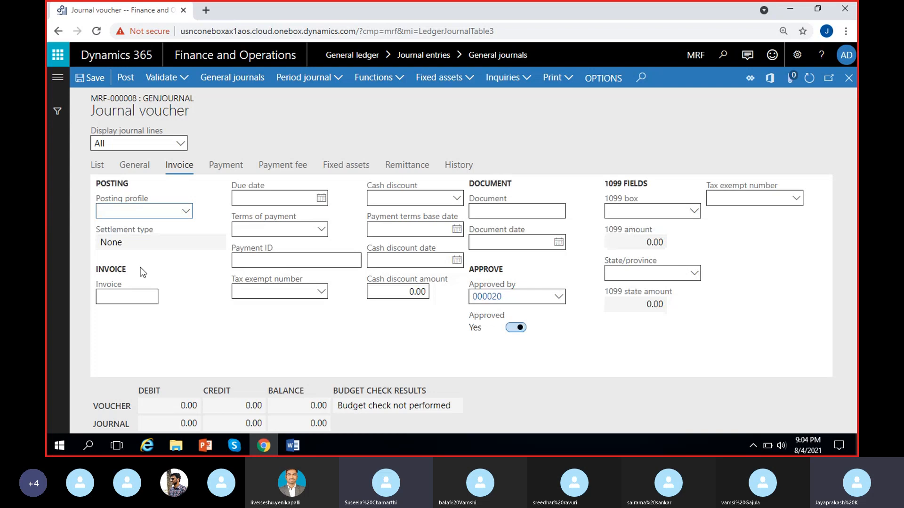
click(97, 165)
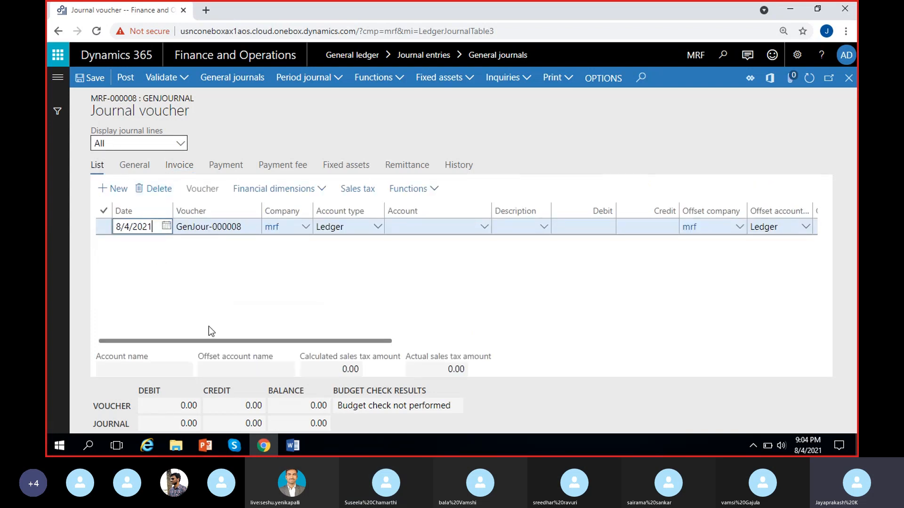
click(178, 164)
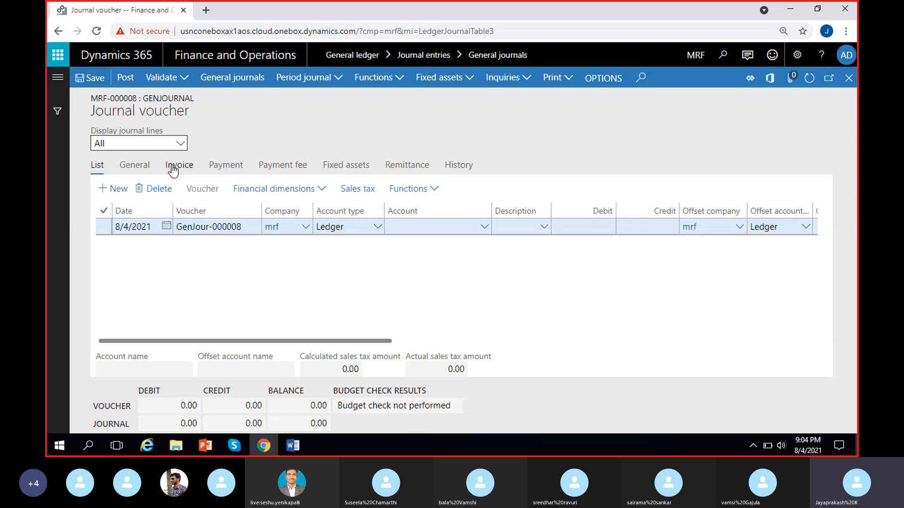
Examine the voucher line's payment fields and the available fixed asset transaction types, keeping Acquisition.
click(227, 166)
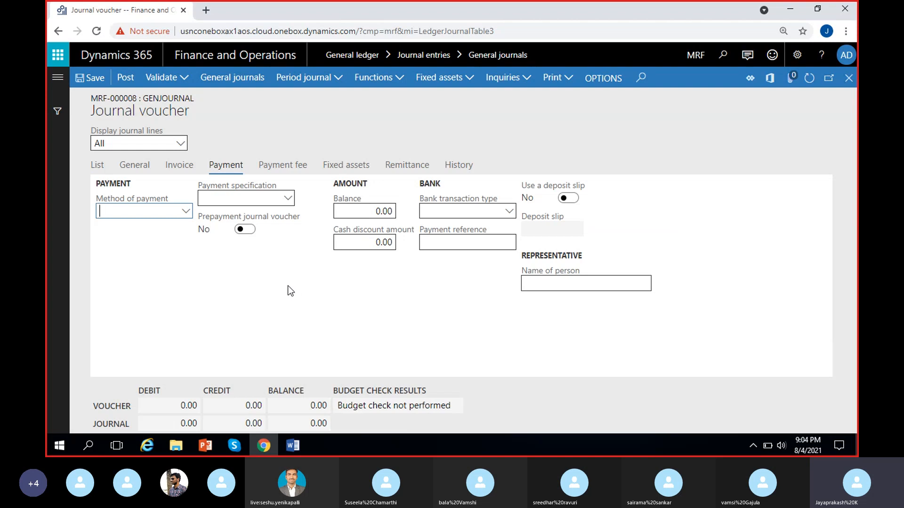
click(341, 172)
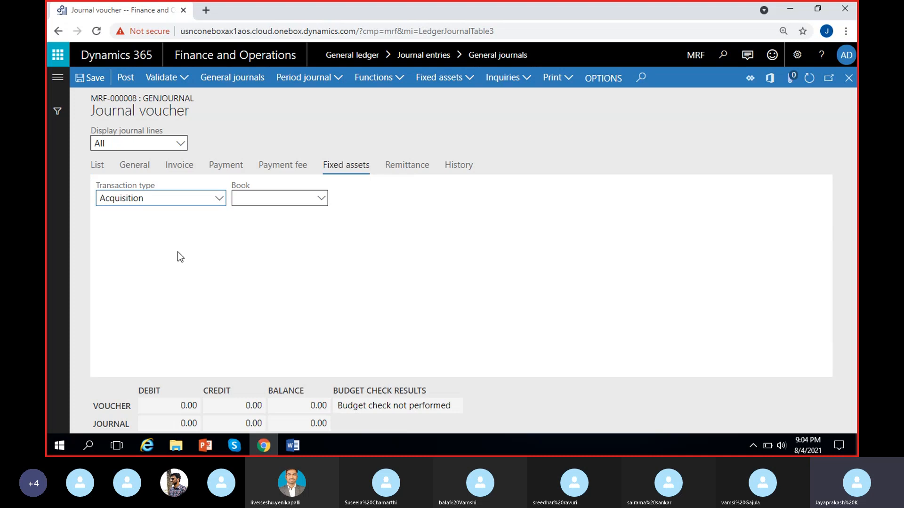
click(217, 201)
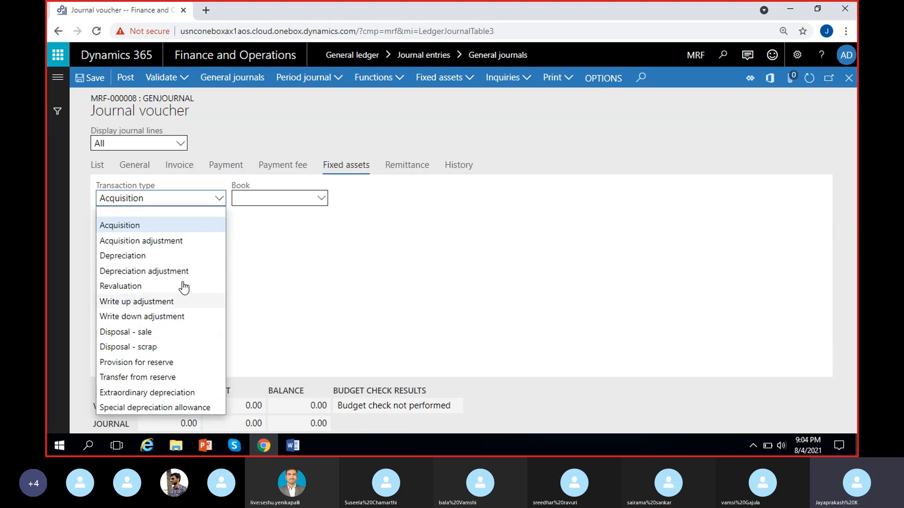
click(326, 285)
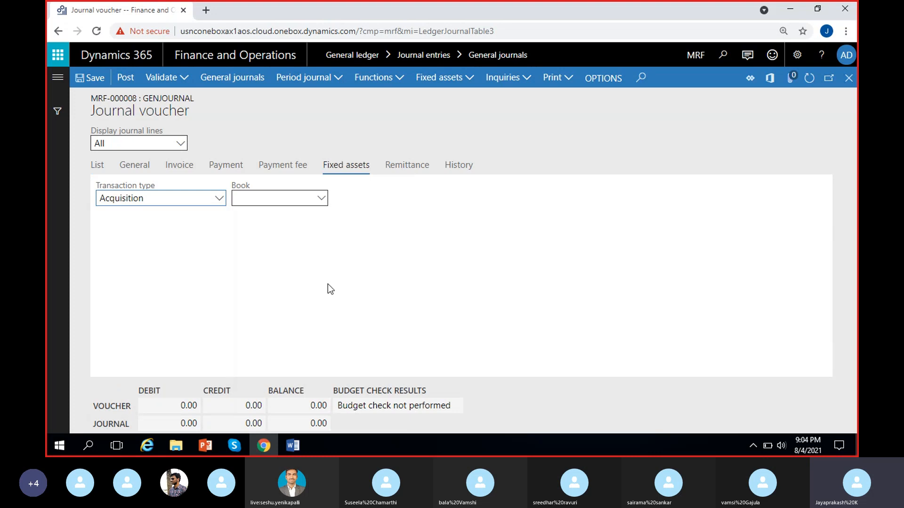
Examine the voucher line's payment fee, payment and remittance details.
click(270, 169)
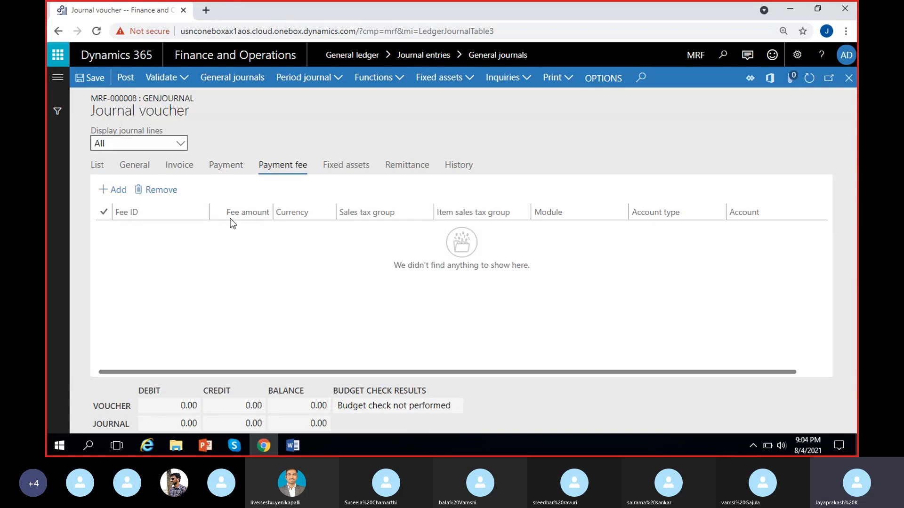
click(223, 171)
click(419, 173)
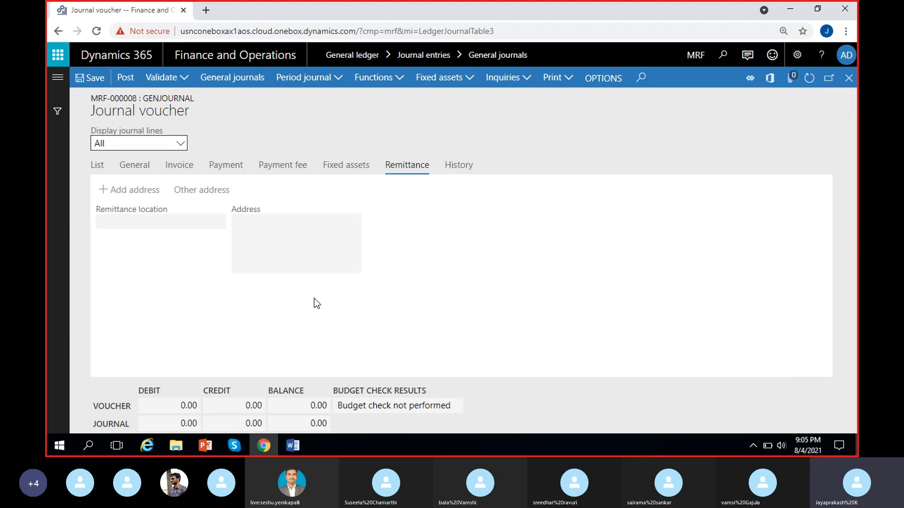
Examine the voucher line's remittance location and address fields, and its history details, including the errors detected field.
click(98, 167)
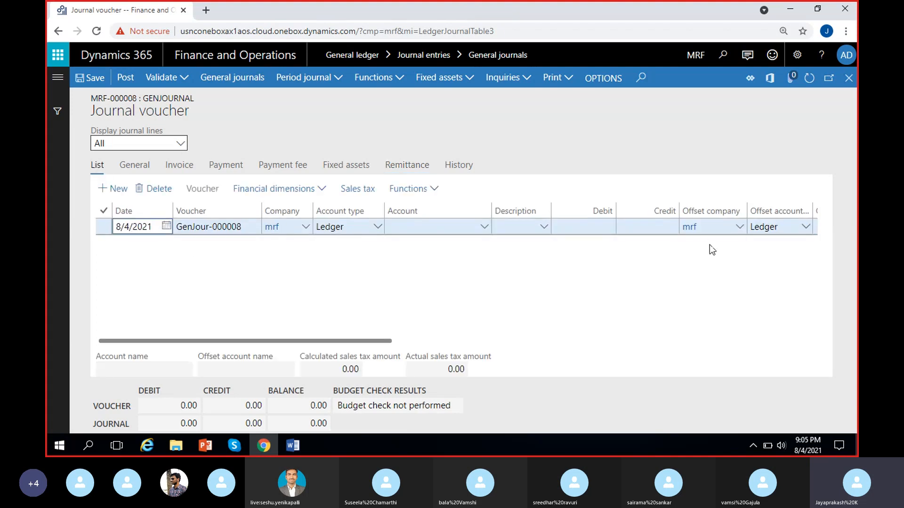
click(414, 168)
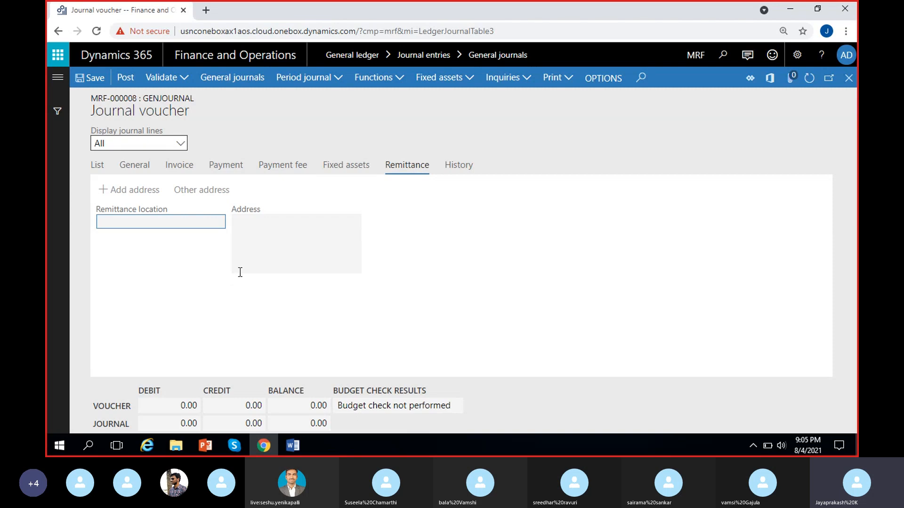
click(243, 246)
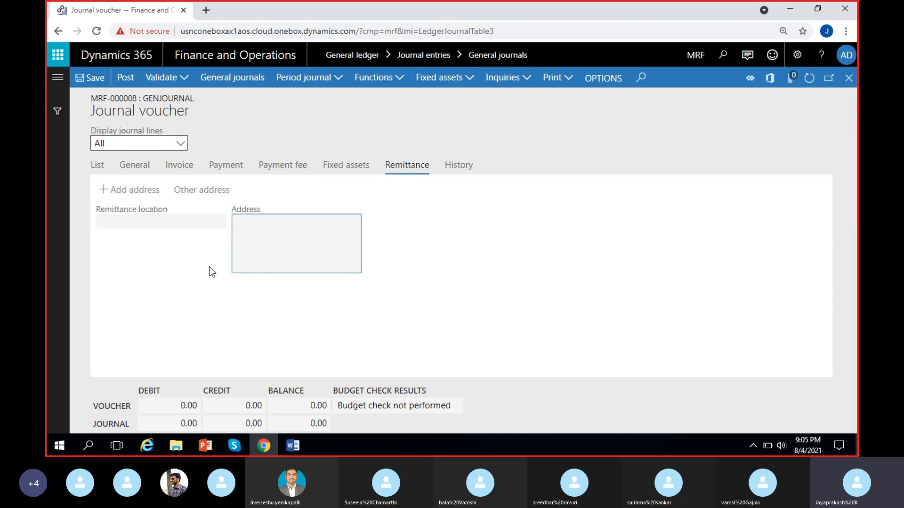
click(460, 166)
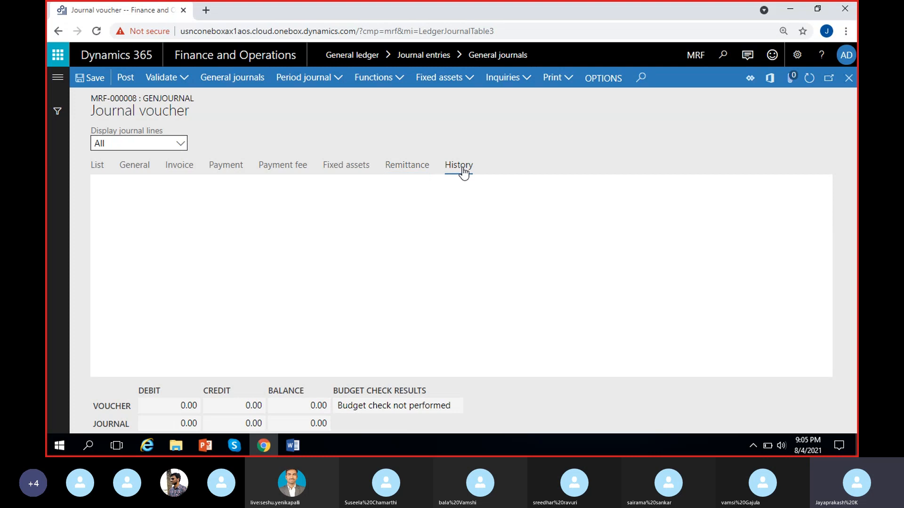
click(437, 285)
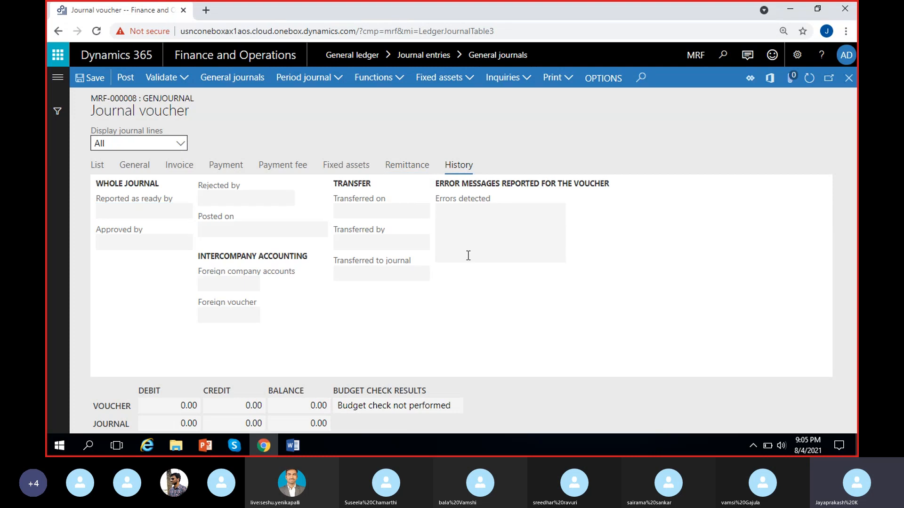
click(459, 224)
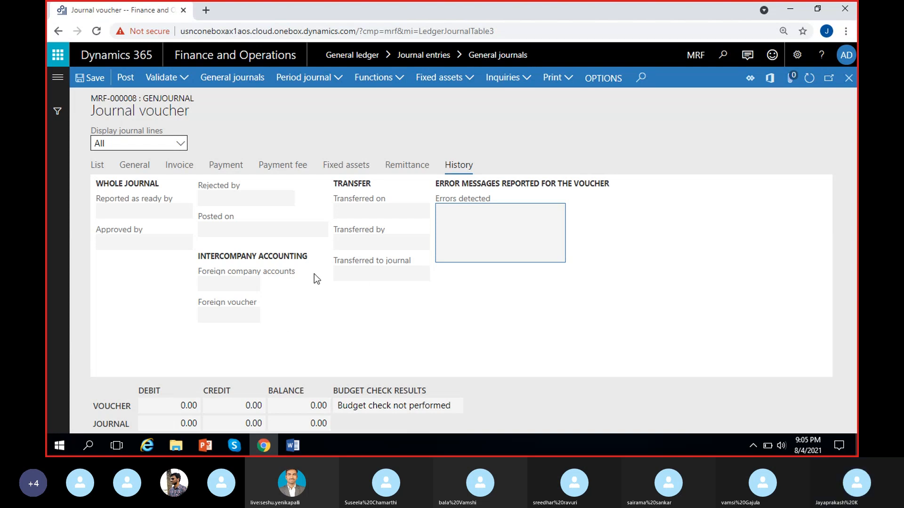
click(306, 305)
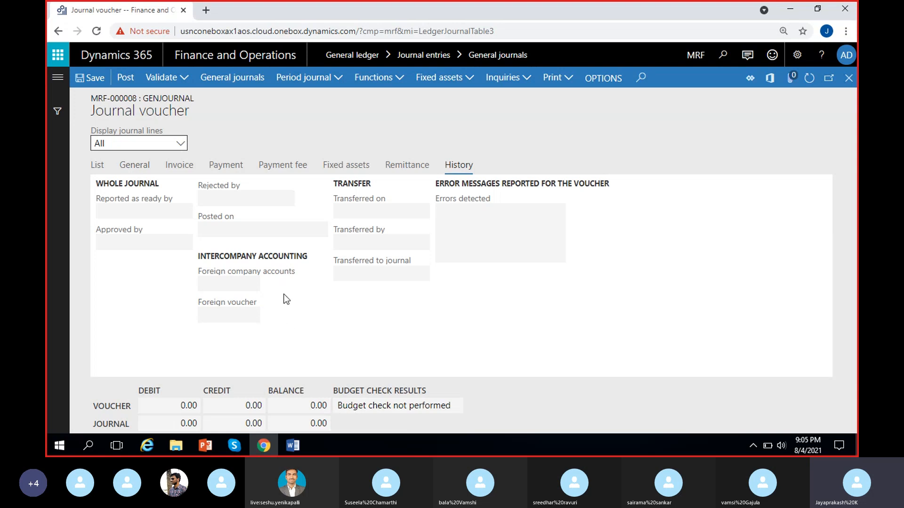
Set the voucher line's ledger account to main account 500000, Rent exepense, with location 100, Hyderabad.
click(97, 166)
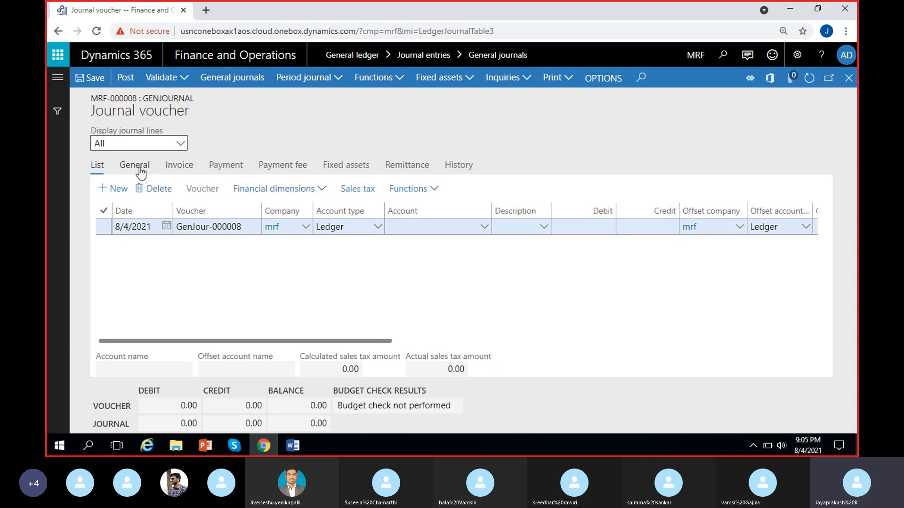
click(104, 226)
click(484, 226)
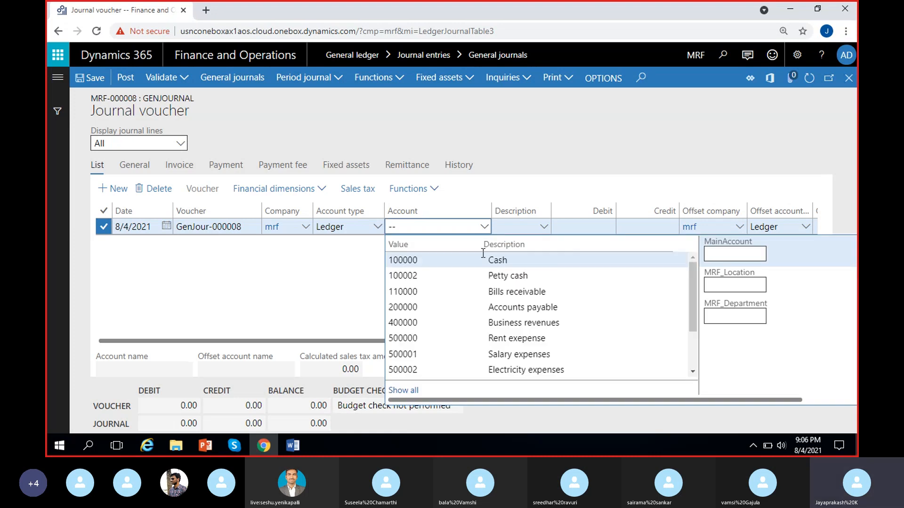
click(379, 255)
drag(374, 340, 336, 317)
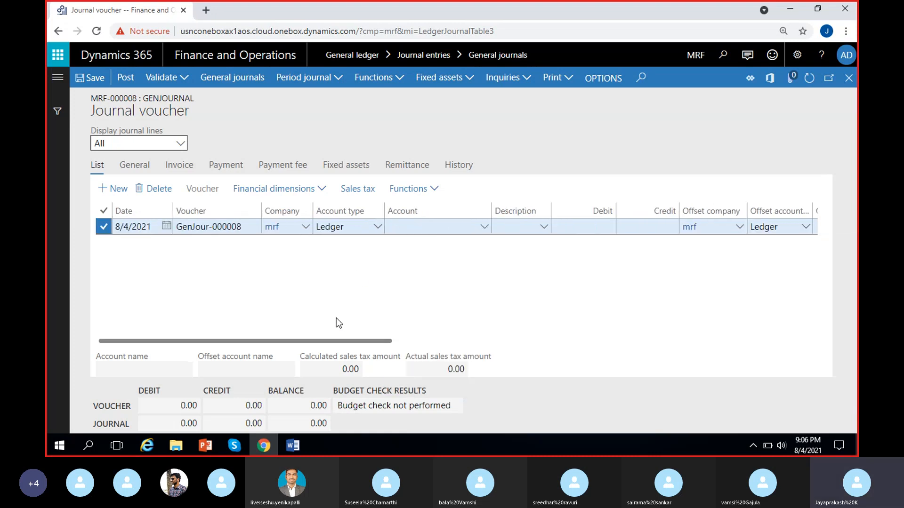
click(485, 229)
click(485, 227)
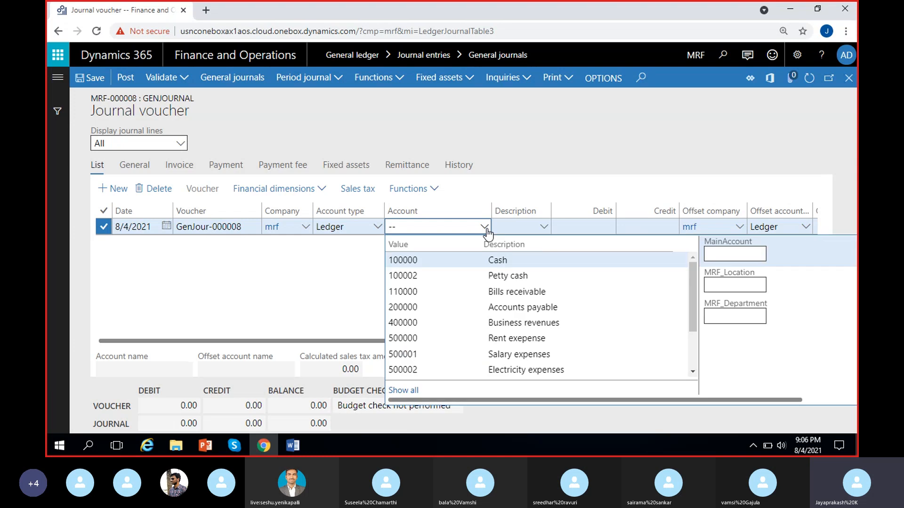
text(rent)
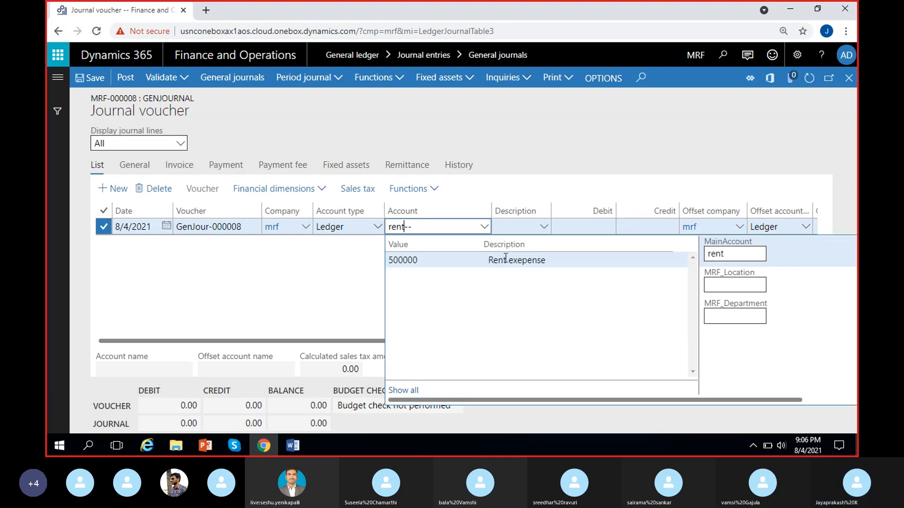
click(505, 260)
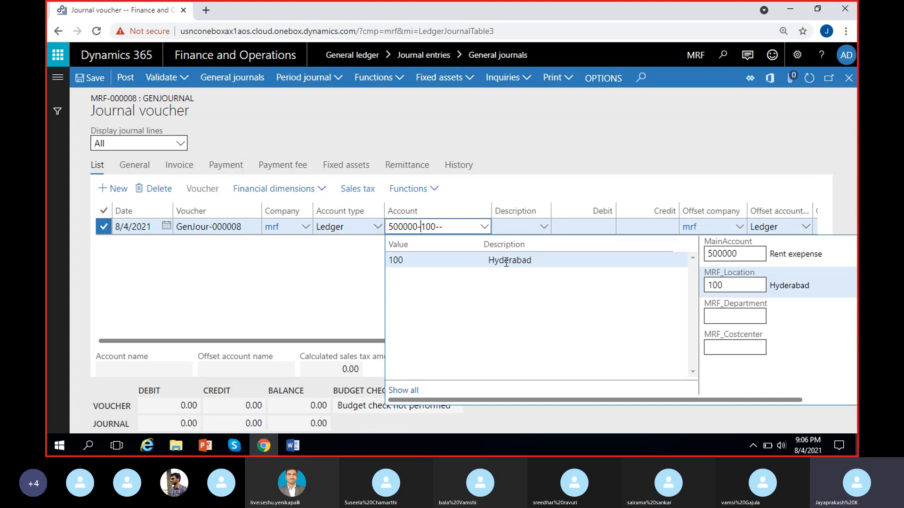
click(340, 295)
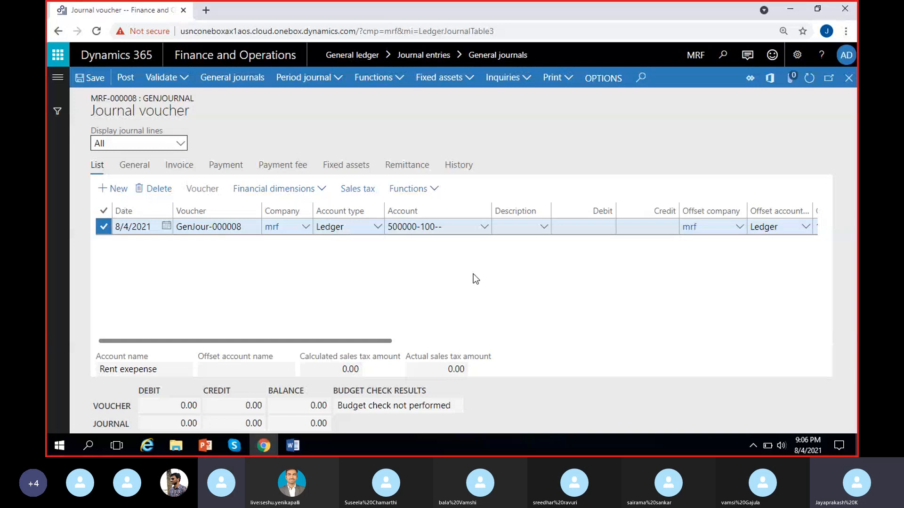
Show all location values for the rent line's account and change its location to 101, Bangalore.
click(482, 233)
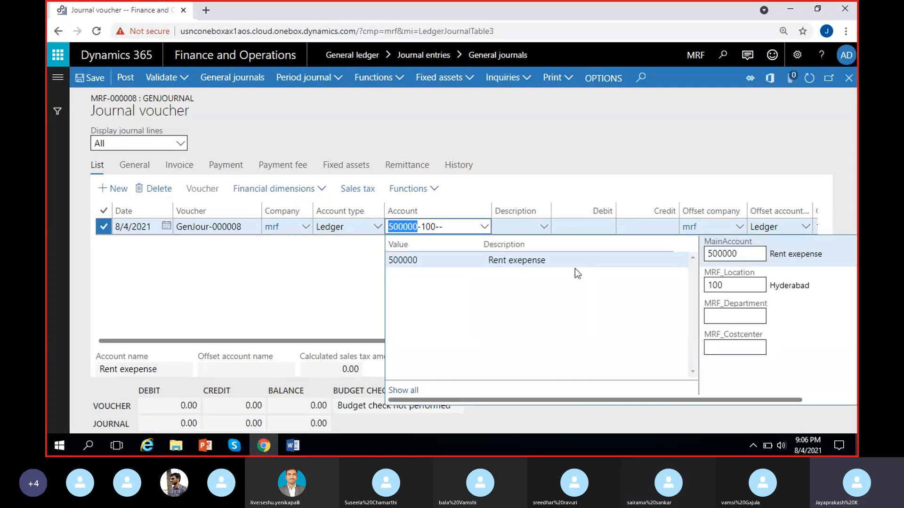
click(744, 284)
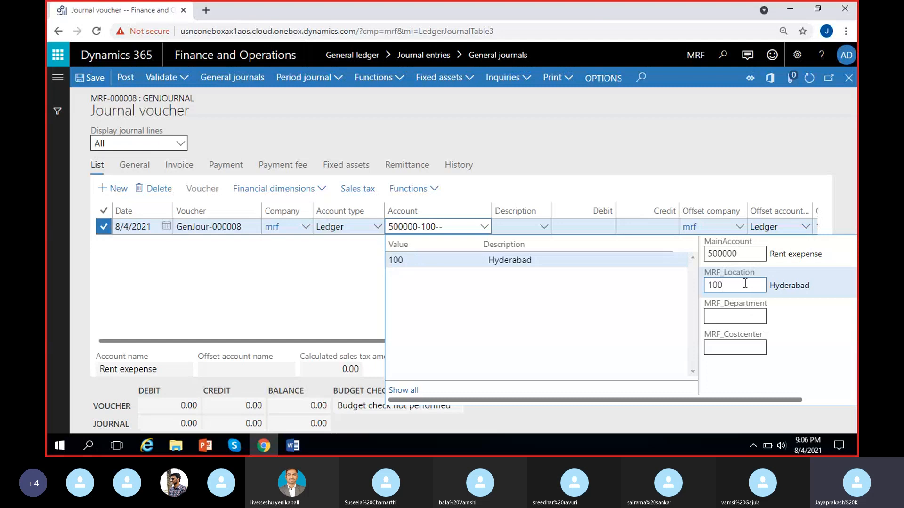
click(408, 391)
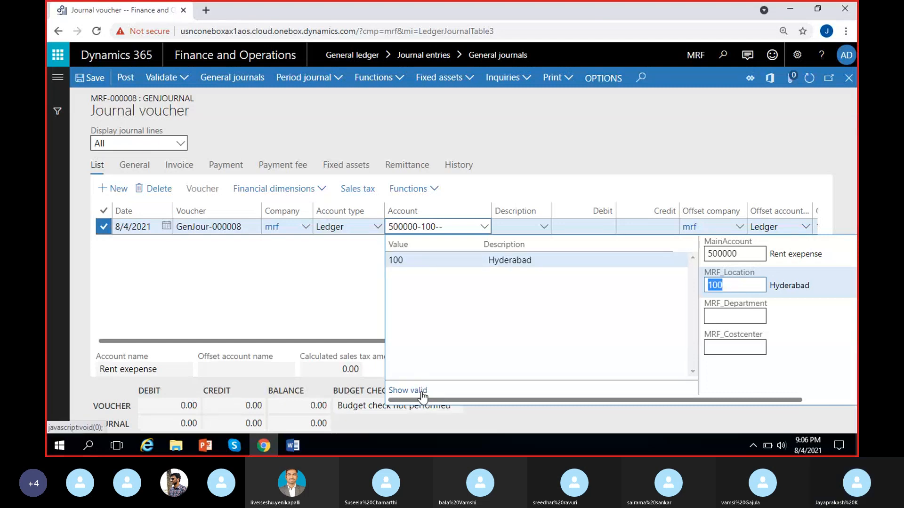
key(BackSpace)
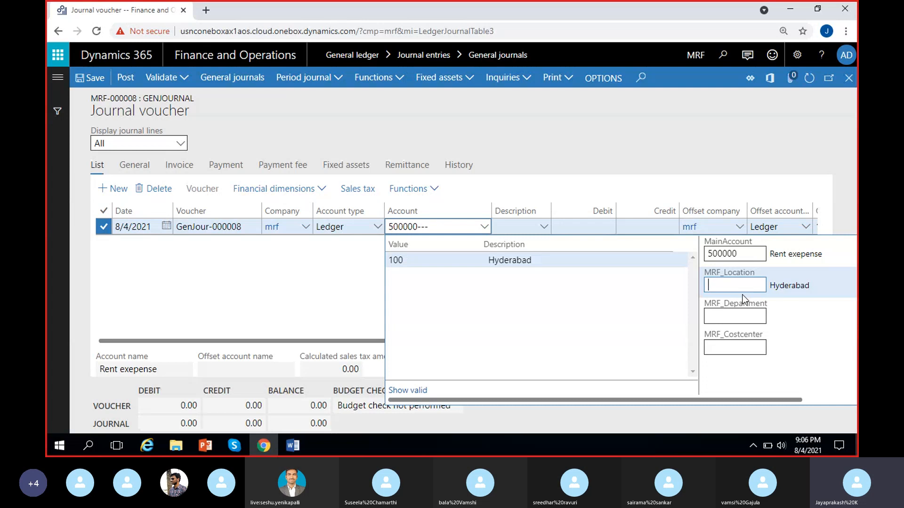
click(526, 278)
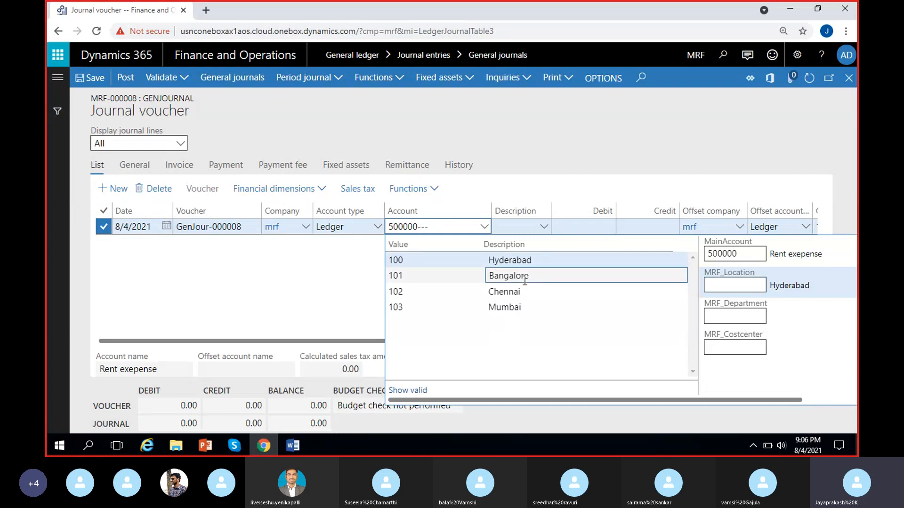
click(303, 302)
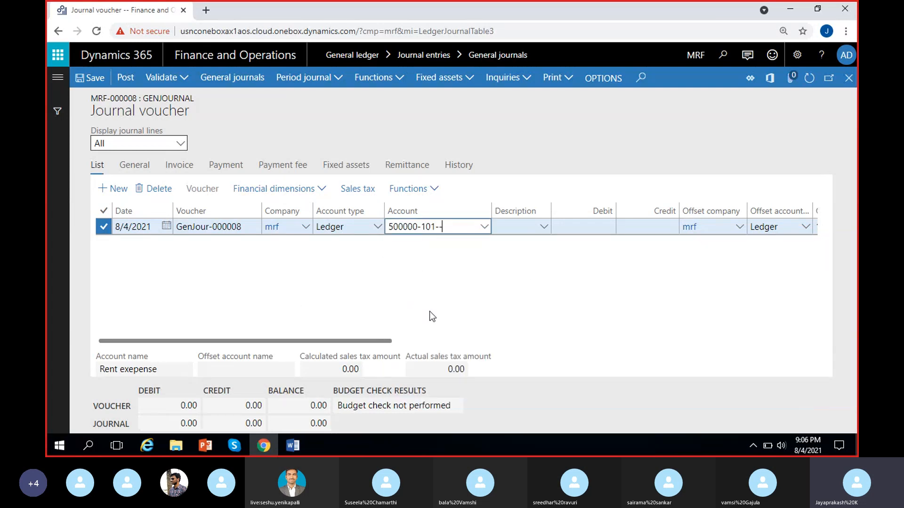
Set the location dimension of the rent line's account back to 100.
click(485, 231)
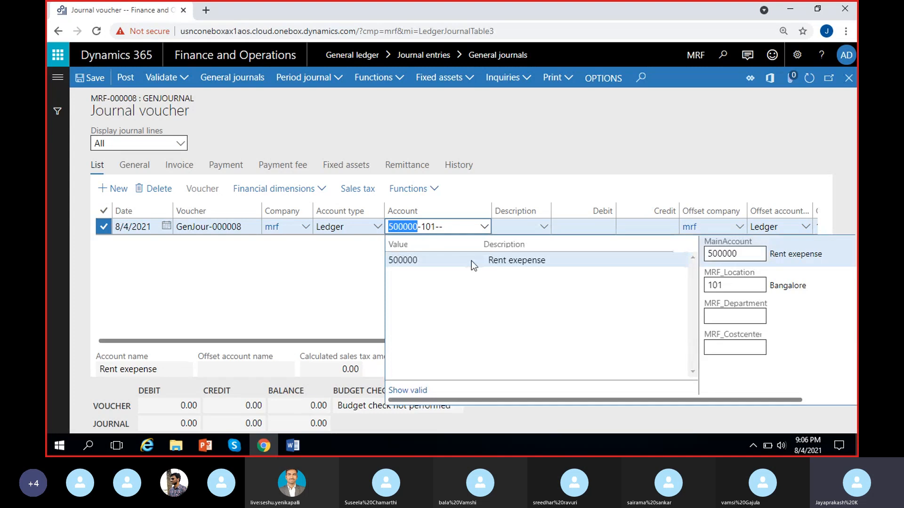
click(733, 285)
key(BackSpace)
text(0)
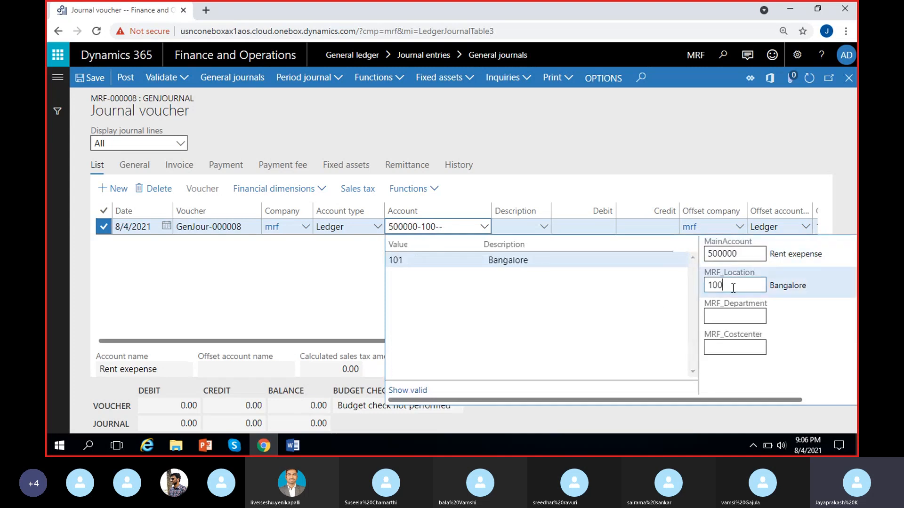
click(397, 262)
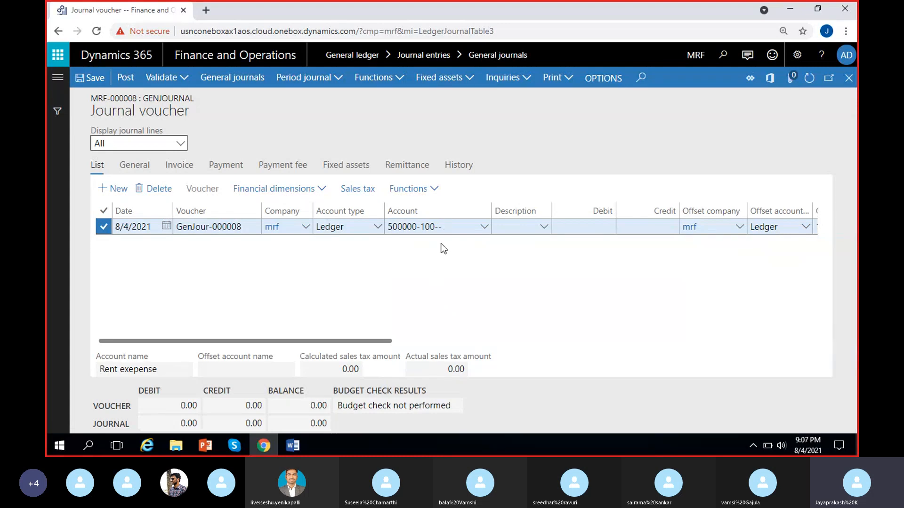
Check the offset account on the rent line and in the expenses payment journal's setup, ending at the journal's lines.
scroll(447, 310, right, 5)
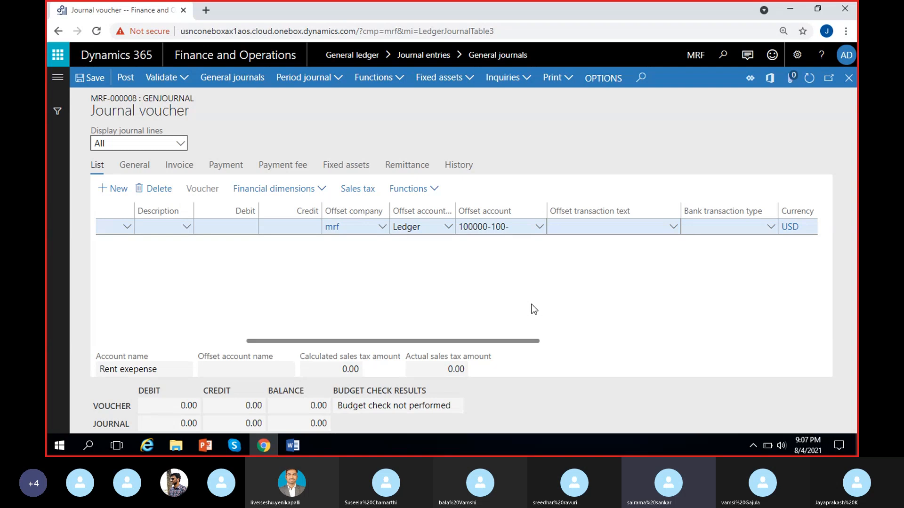
click(848, 78)
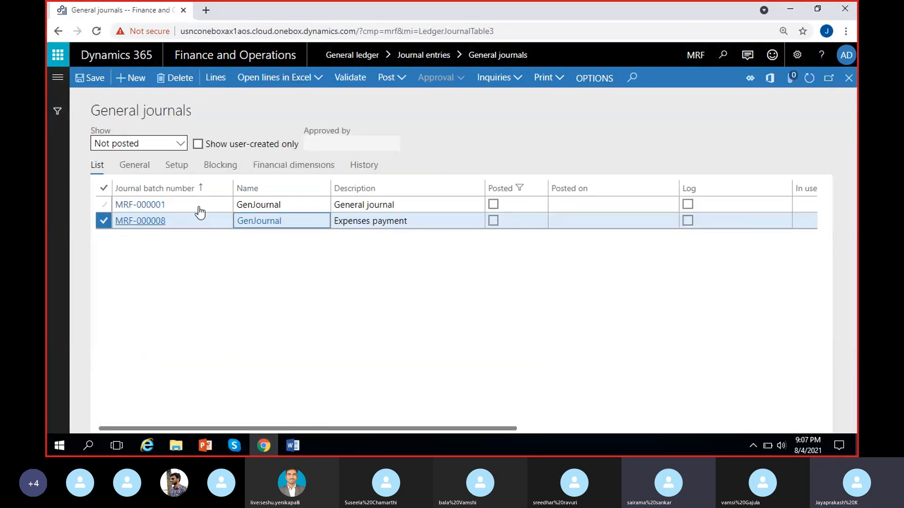
click(135, 167)
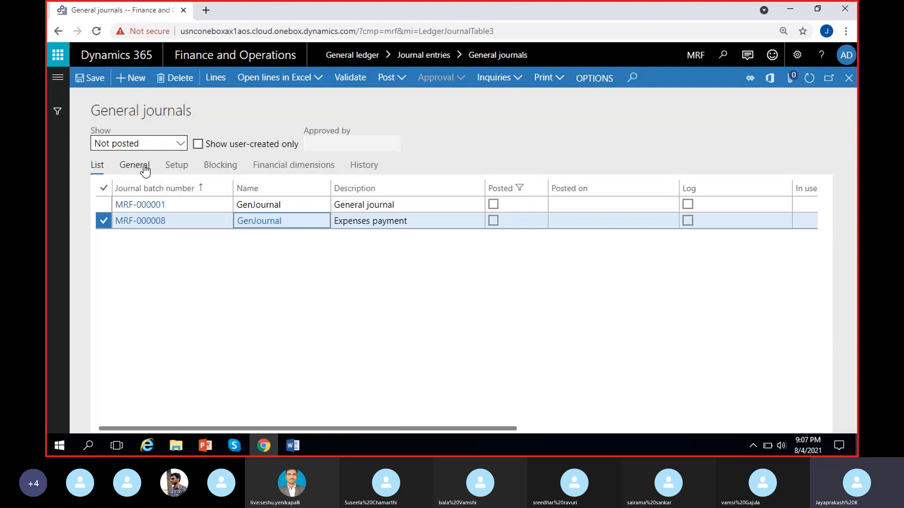
click(173, 174)
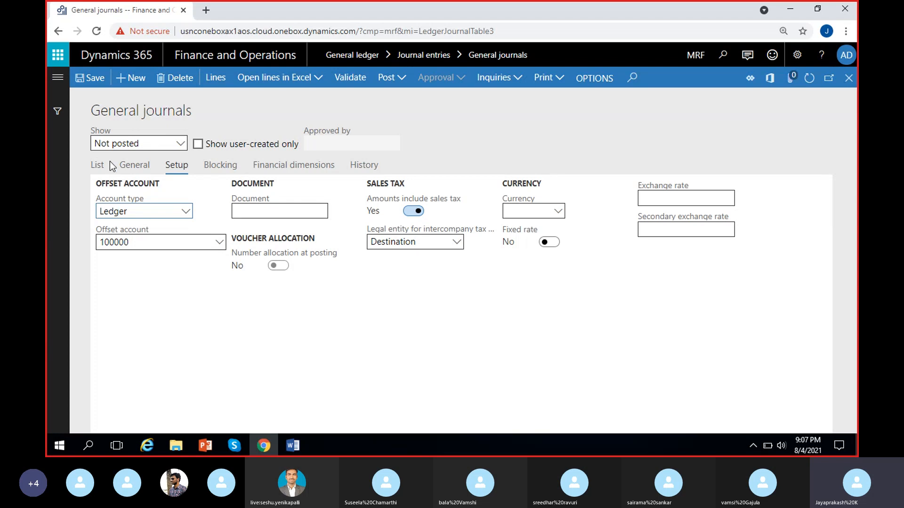
click(97, 165)
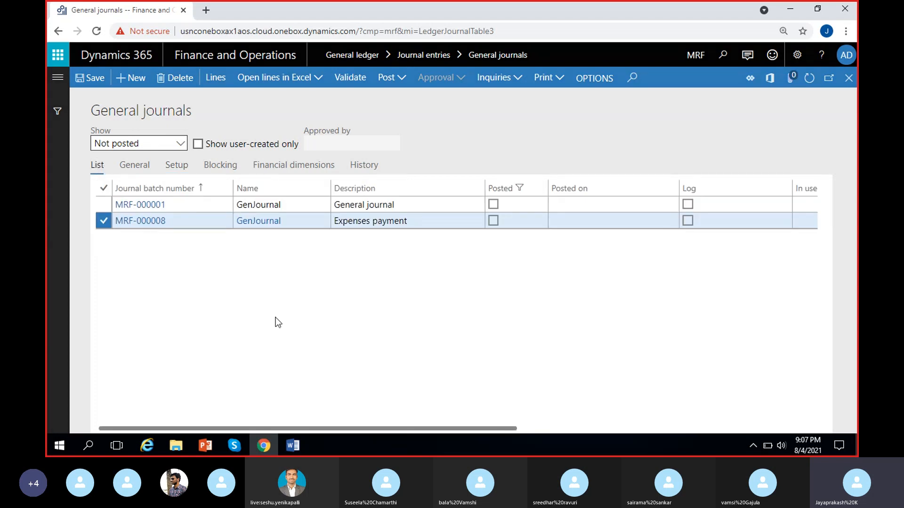
click(215, 77)
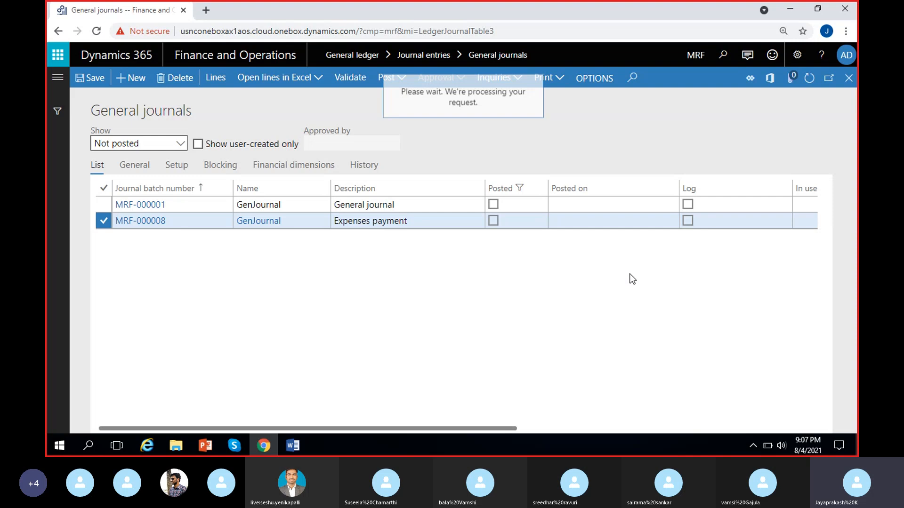
scroll(591, 291, right, 5)
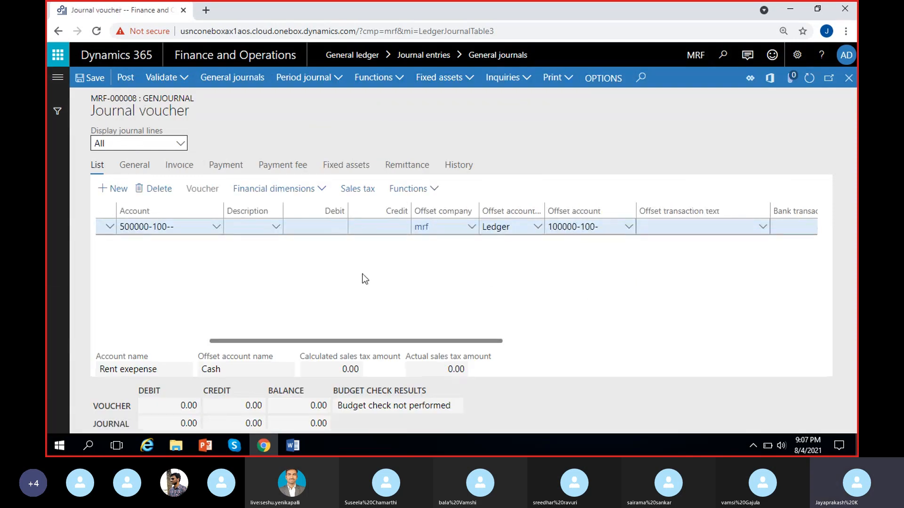
scroll(365, 278, left, 5)
Delete a newly added blank voucher line and set the rent line's debit to 100.
click(123, 191)
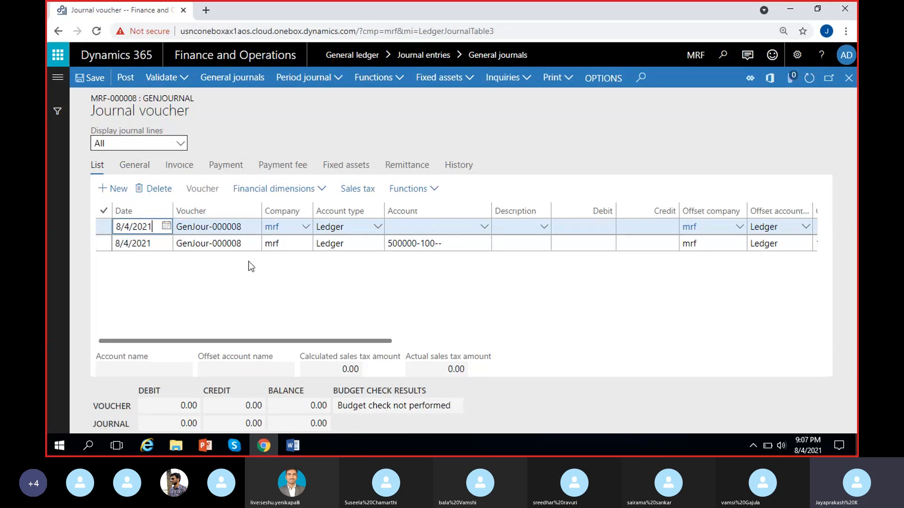
click(157, 193)
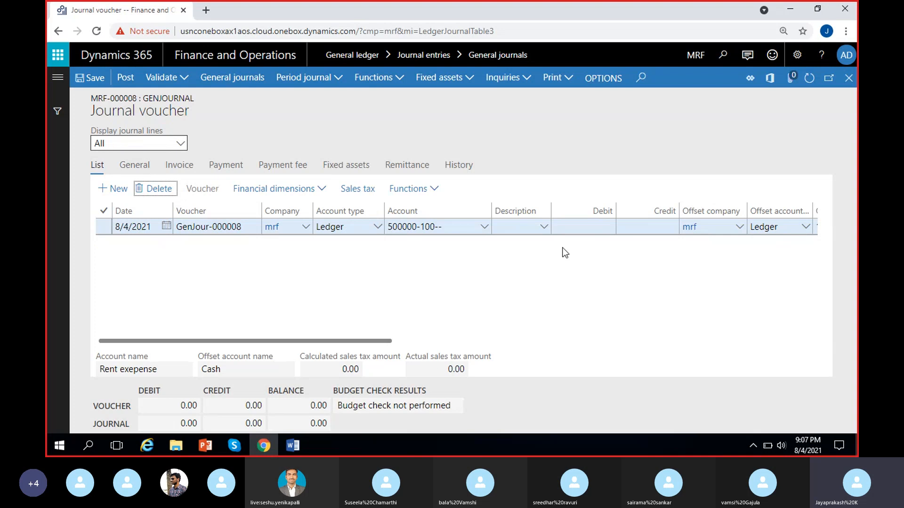
click(590, 228)
text(100)
Add a second voucher line on ledger account 500006, Travel expenses, with location 100, Hyderabad.
click(113, 188)
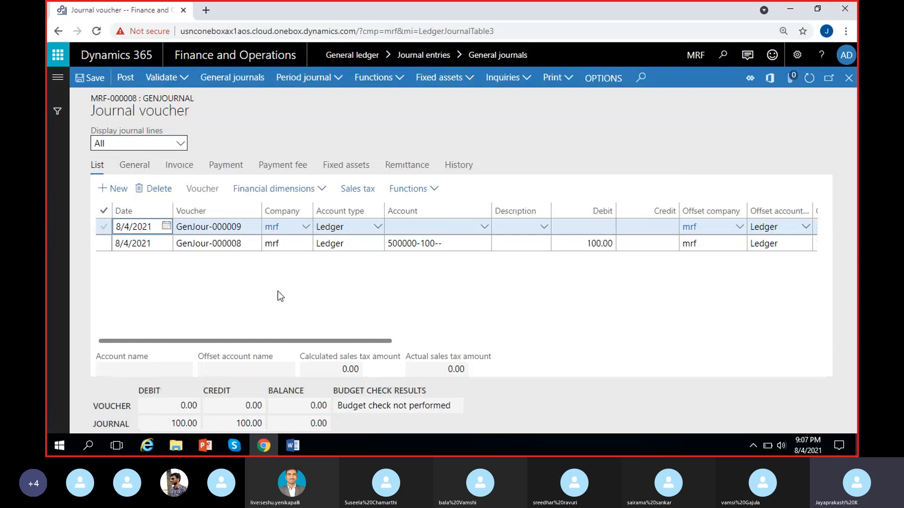
click(335, 314)
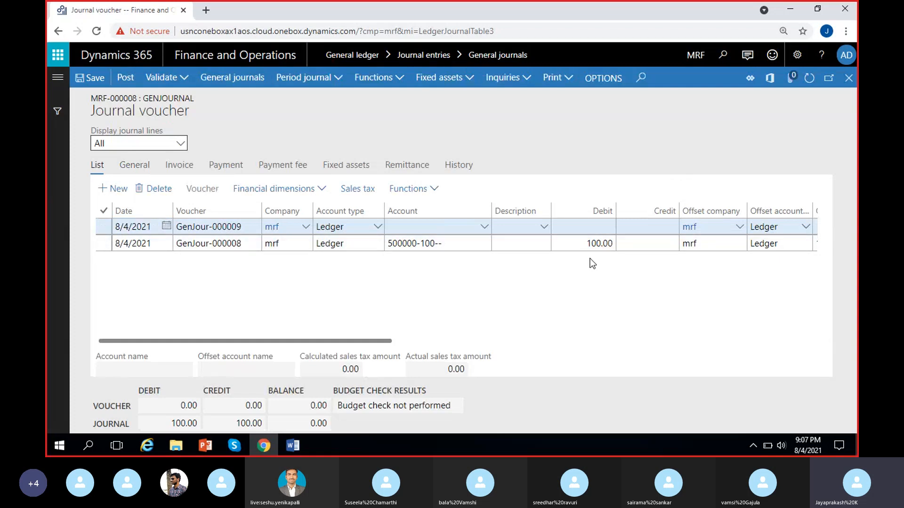
click(484, 228)
click(484, 229)
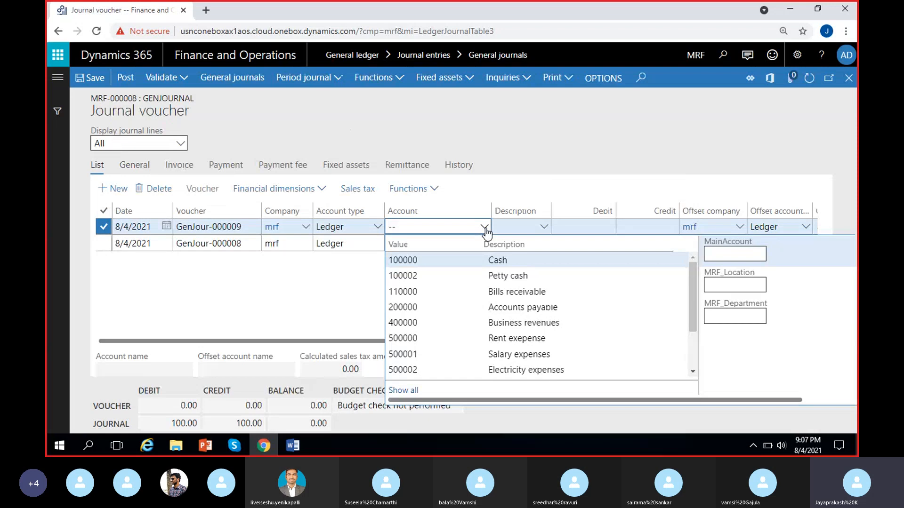
text(tra)
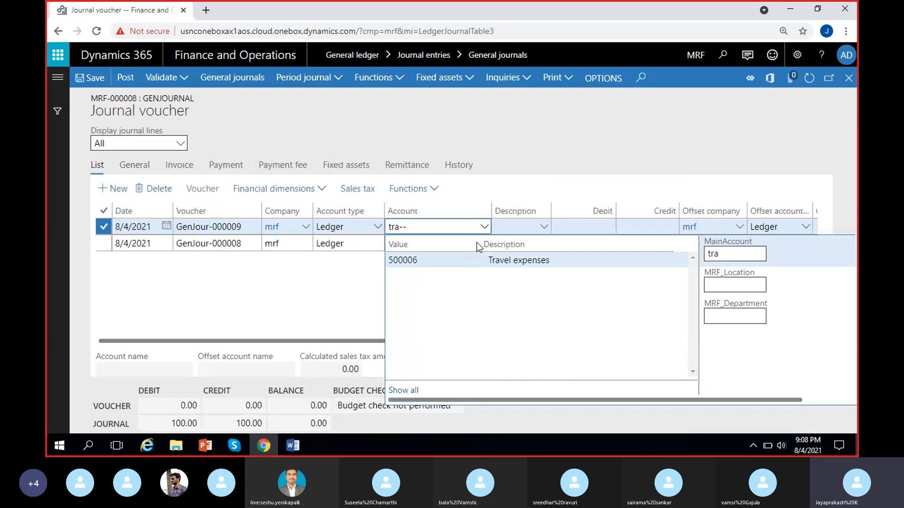
click(471, 260)
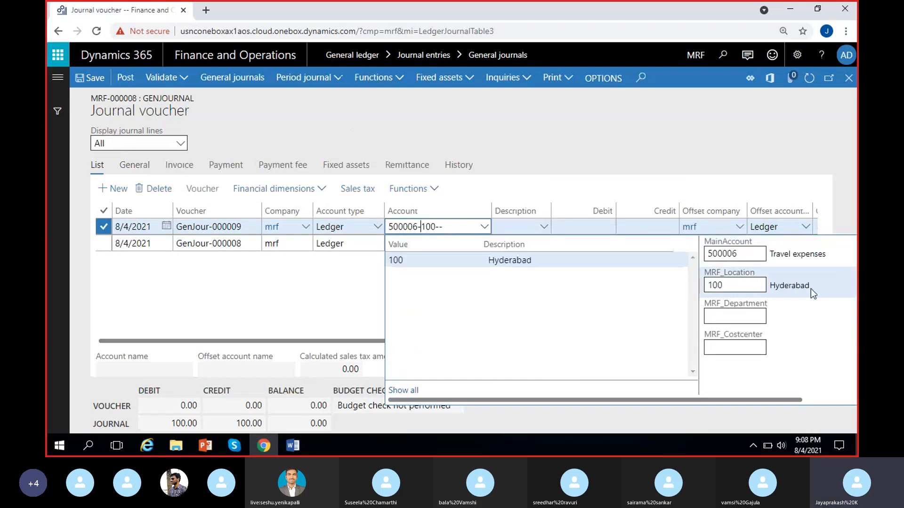
click(364, 303)
Set the debit amount of the travel expenses line to 150.00.
scroll(472, 308, right, 7)
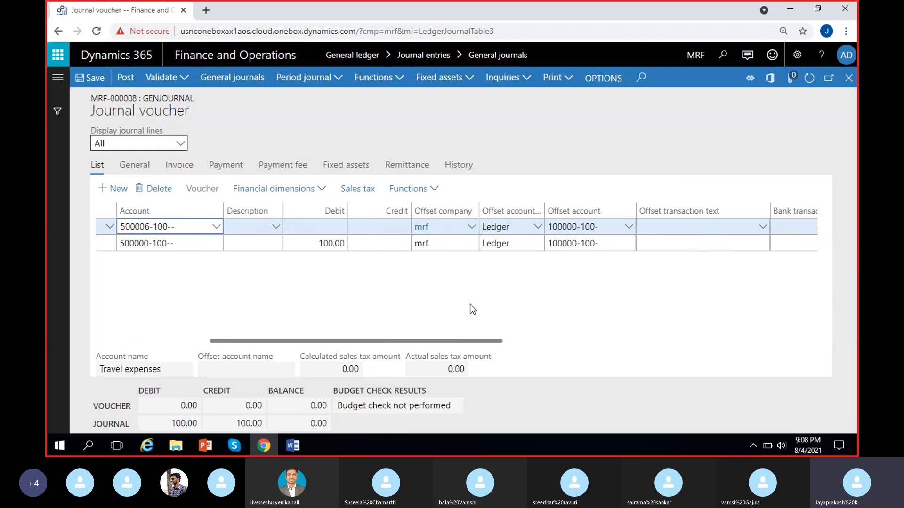
scroll(326, 304, left, 3)
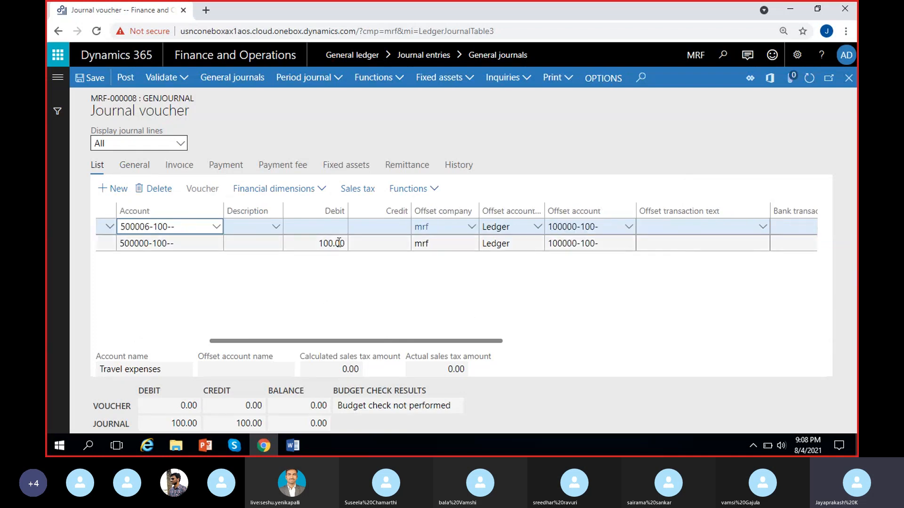
click(325, 228)
text(1)
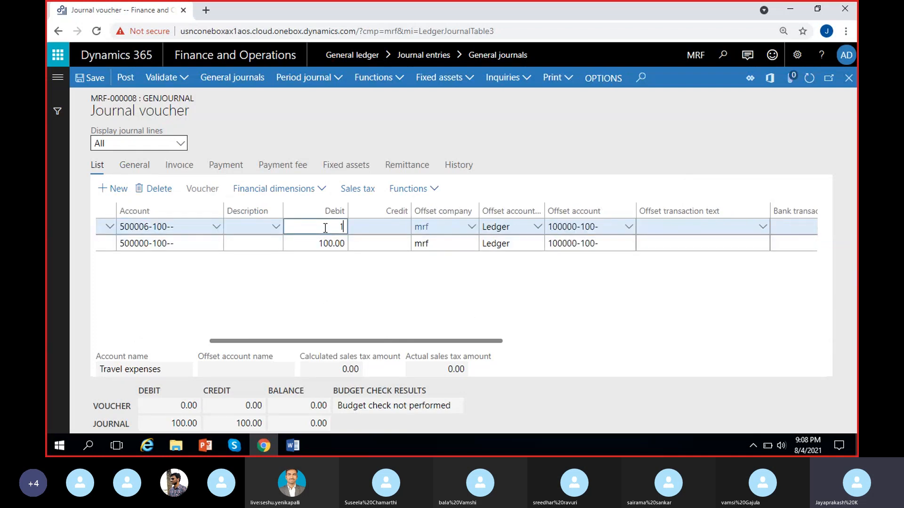
text(50.00)
Review the travel and rent voucher lines across their columns, comparing voucher numbers, accounts, debit amounts and offset accounts.
scroll(224, 309, left, 3)
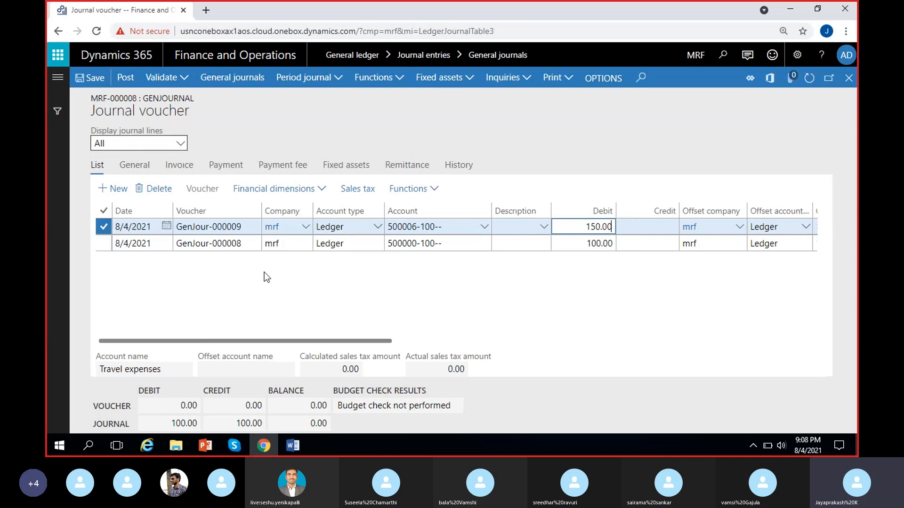
scroll(385, 300, right, 3)
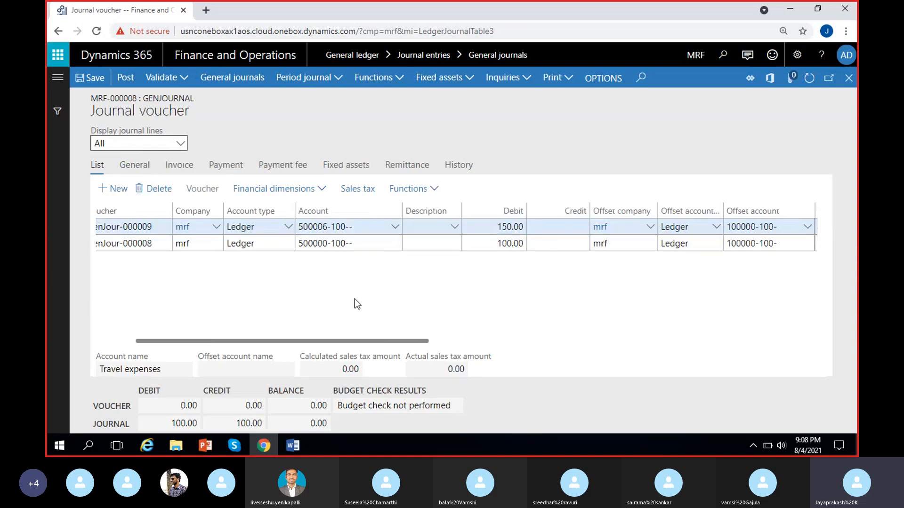
scroll(487, 284, right, 3)
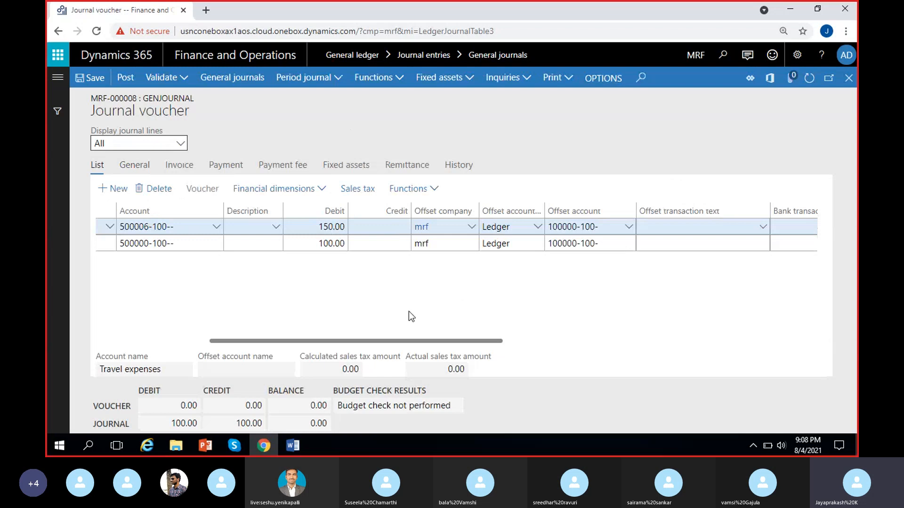
scroll(408, 312, left, 6)
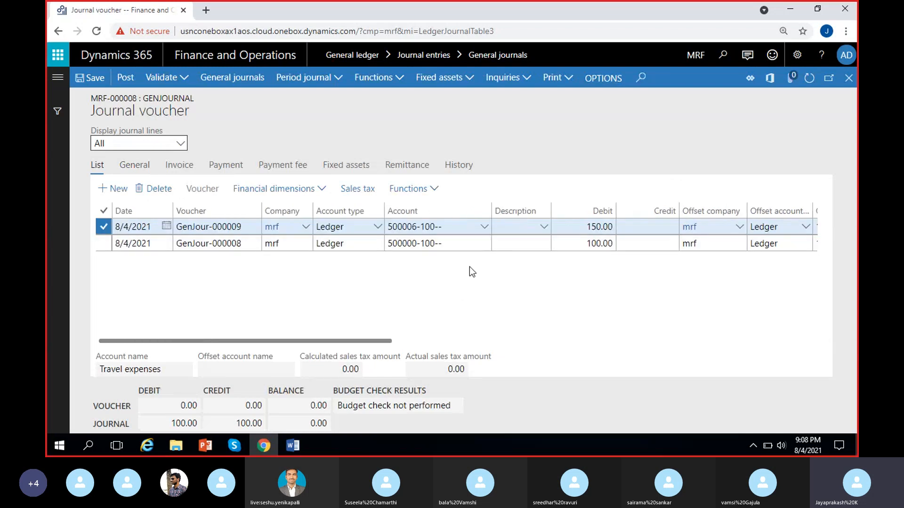
scroll(472, 295, right, 4)
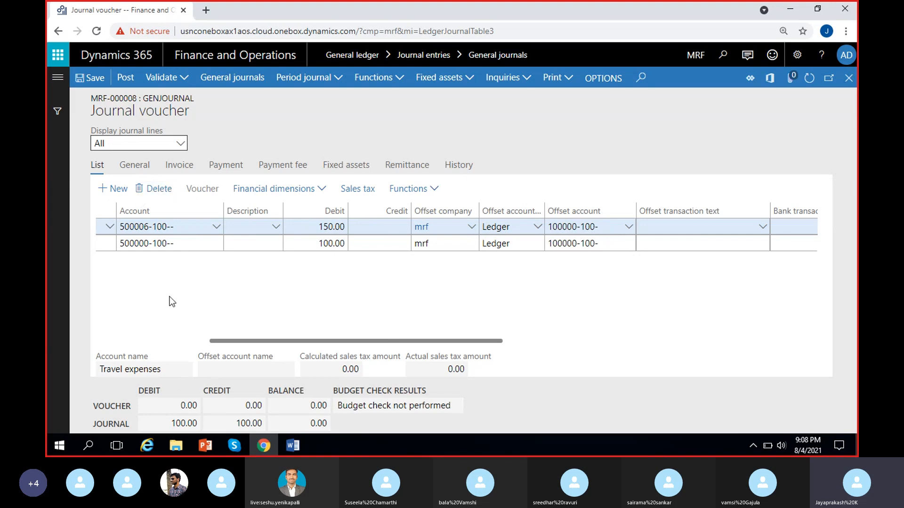
scroll(180, 296, left, 4)
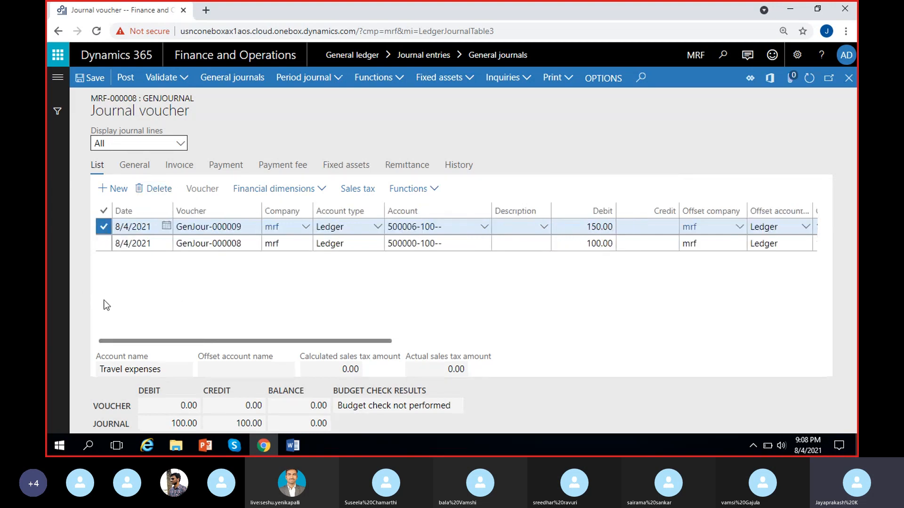
scroll(243, 324, right, 3)
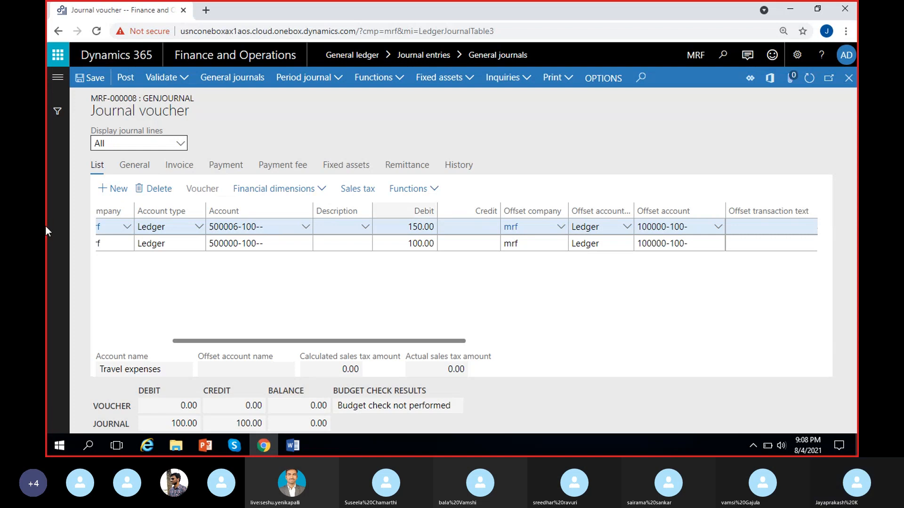
scroll(259, 308, left, 5)
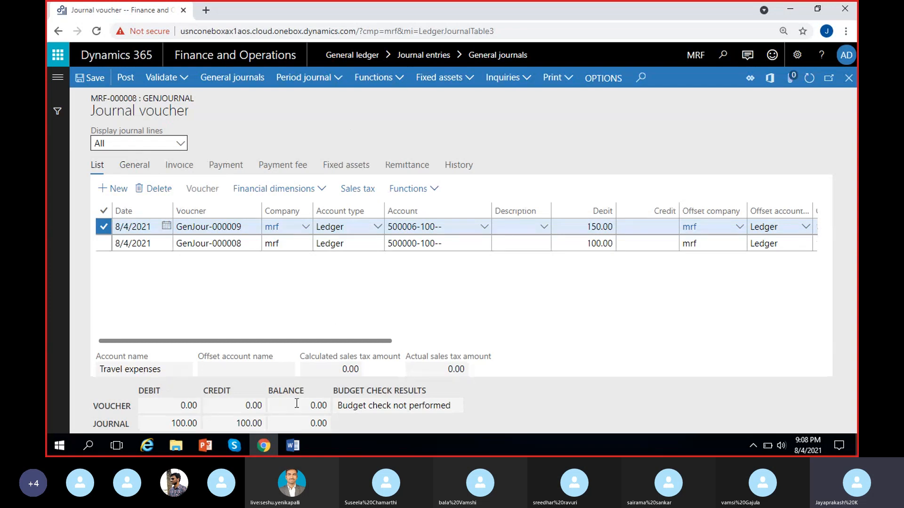
Switch to the Word course notes, review the ledger setup topic list, and return to the journal voucher.
click(293, 446)
scroll(311, 316, up, 10)
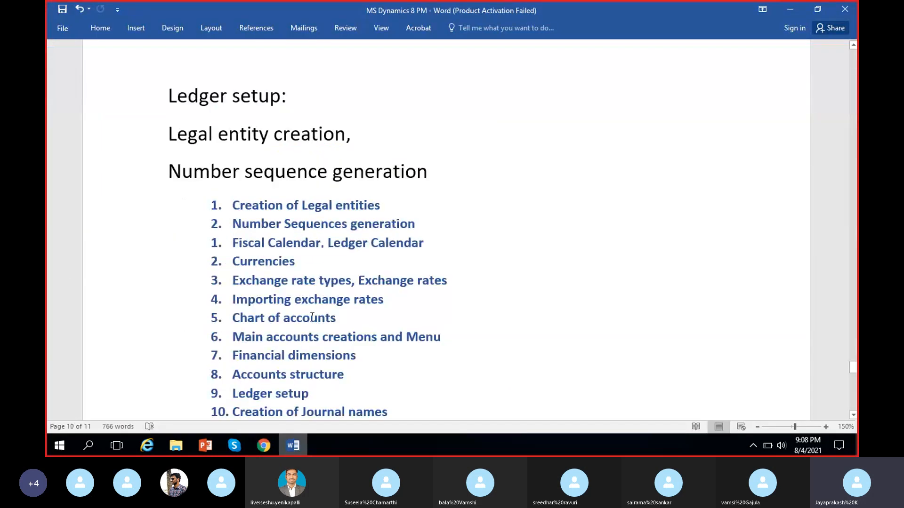
scroll(312, 316, down, 2)
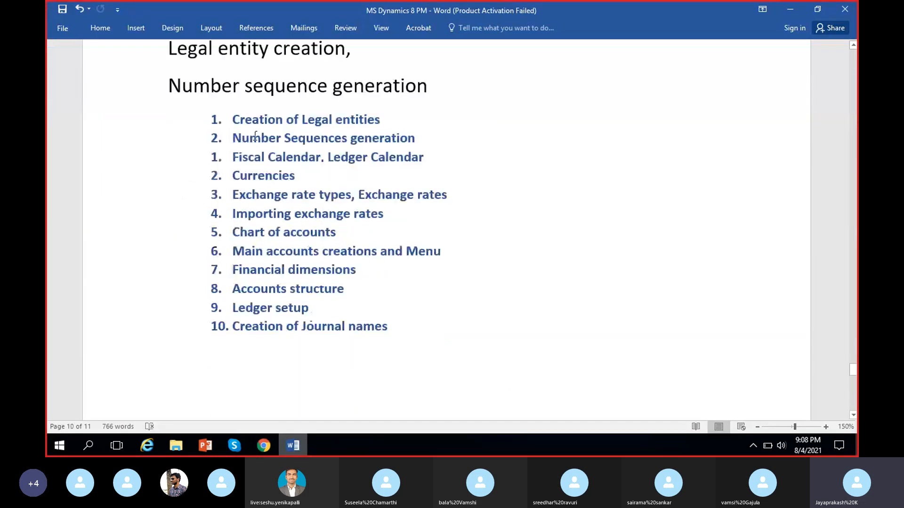
click(292, 446)
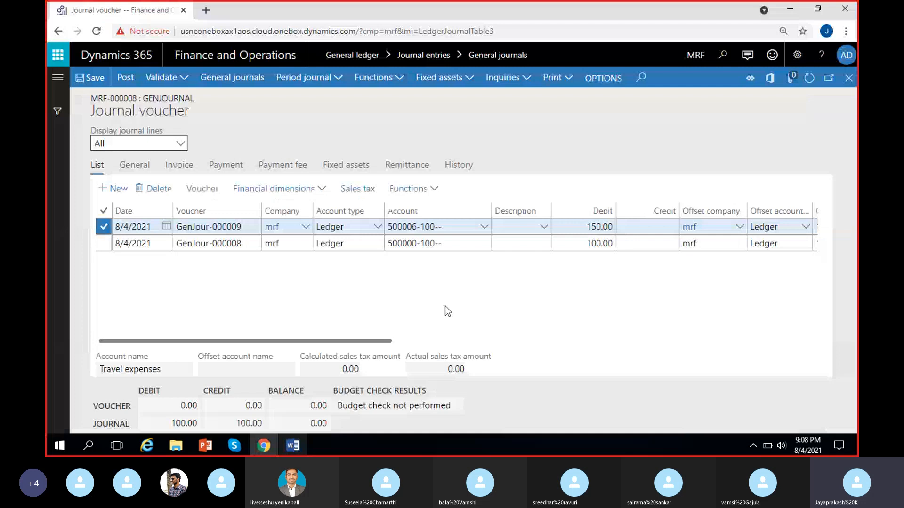